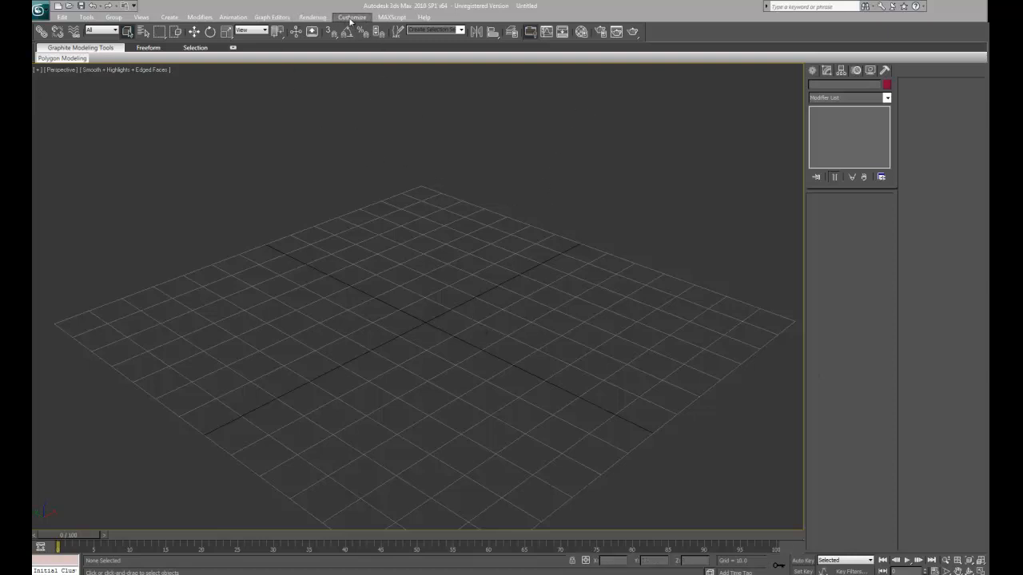
Step: Customize the keyboard shortcuts by assigning hotkey S to the Stitch Selected action in the UVW Unwrap category
left_click(351, 17)
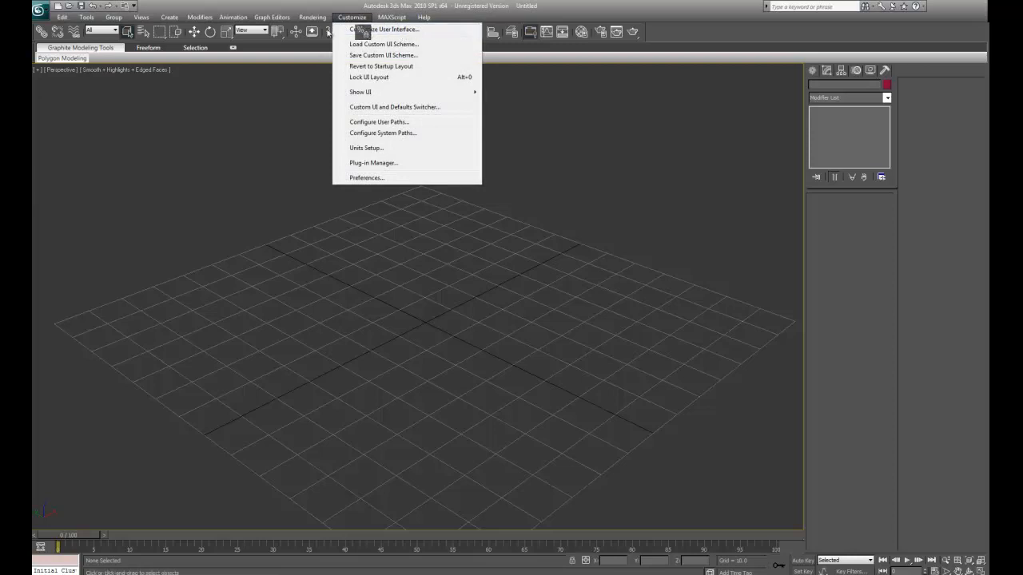
left_click(395, 29)
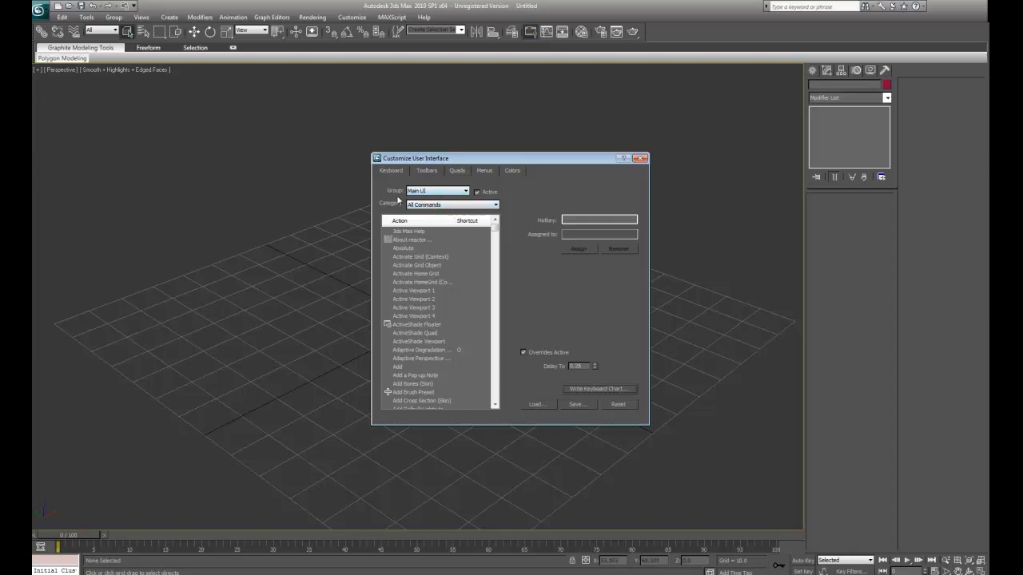
left_click(441, 204)
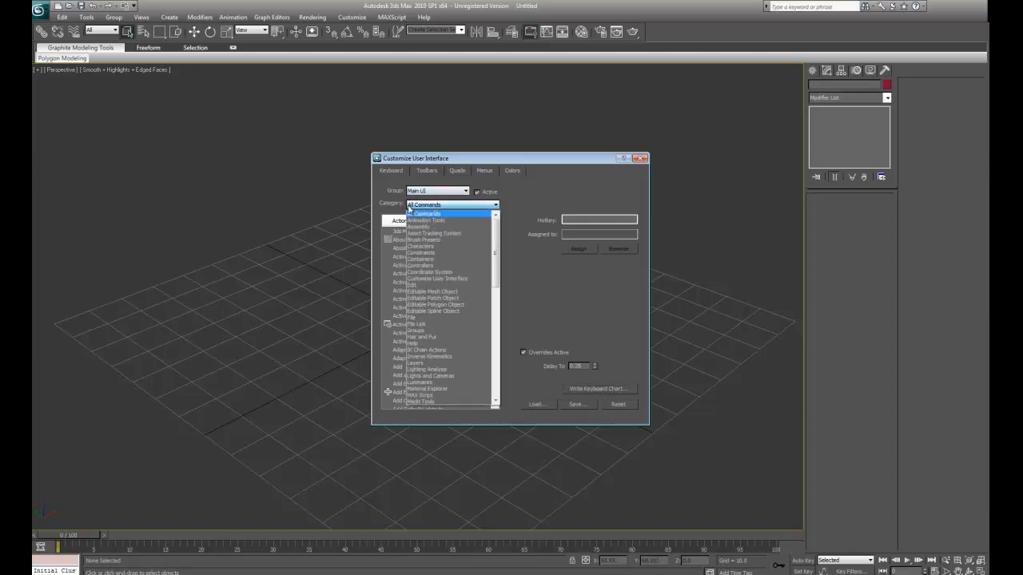
left_click_drag(493, 248, 507, 374)
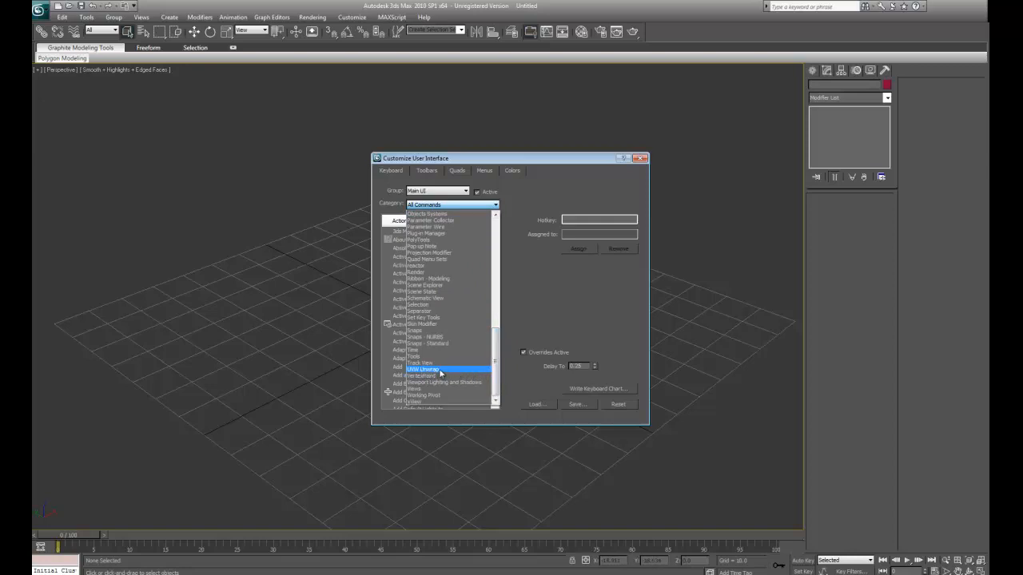
left_click(440, 370)
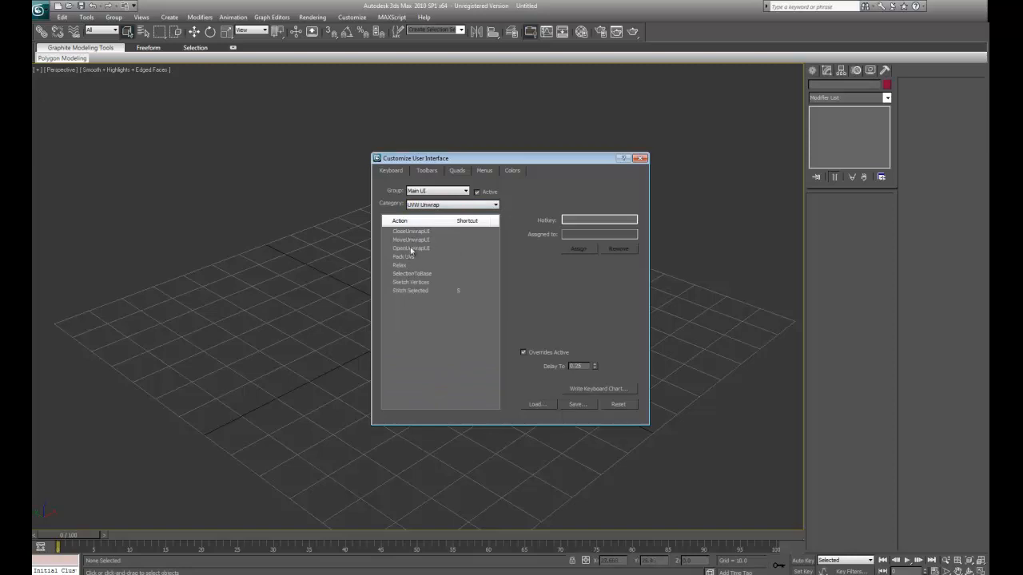
left_click(410, 291)
left_click(584, 219)
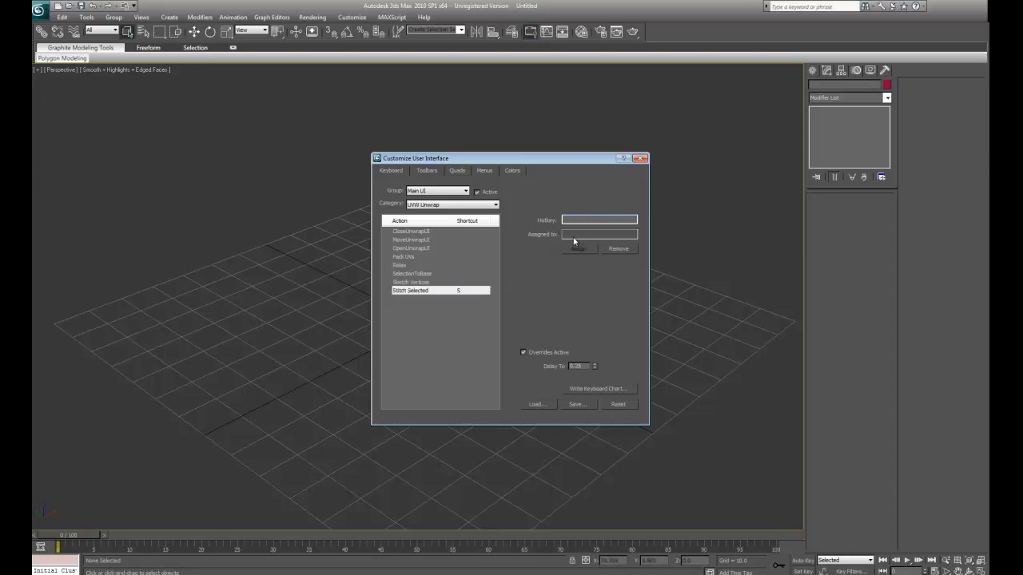
key("s")
left_click(581, 250)
Step: Show all commands of the Unwrap UVW shortcut group and enter A as the hotkey for Break Selected Vertices
left_click(496, 205)
left_click_drag(500, 334, 496, 232)
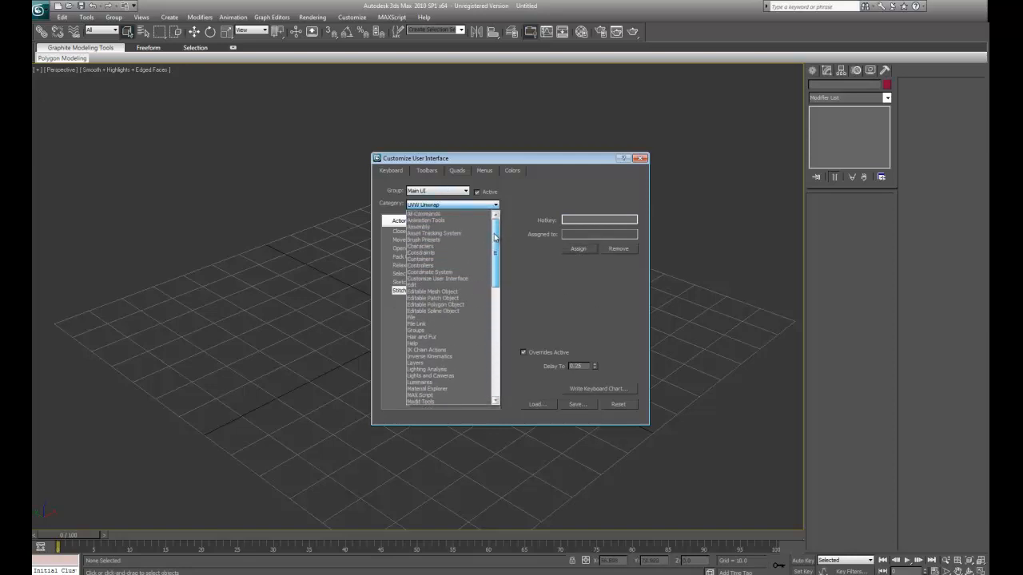
left_click(444, 217)
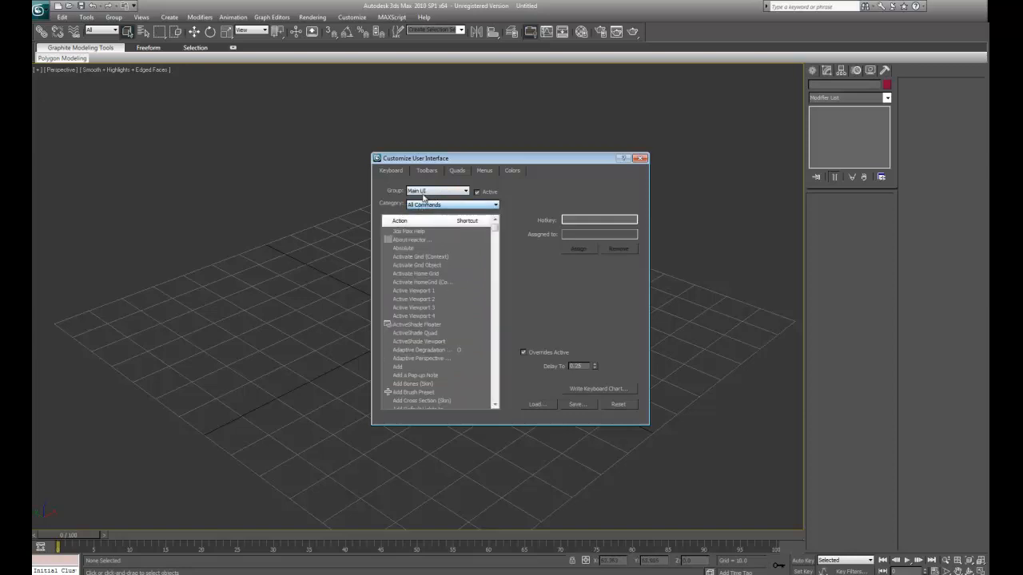
left_click(437, 192)
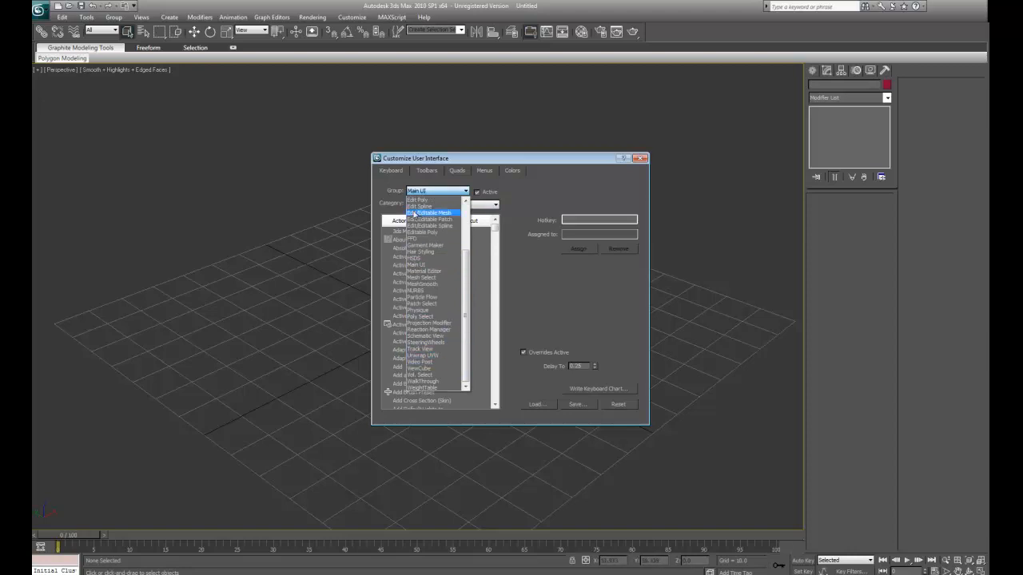
left_click(430, 355)
mouse_move(495, 231)
left_mouse_down()
mouse_move(496, 390)
mouse_move(485, 262)
mouse_move(494, 234)
left_mouse_up()
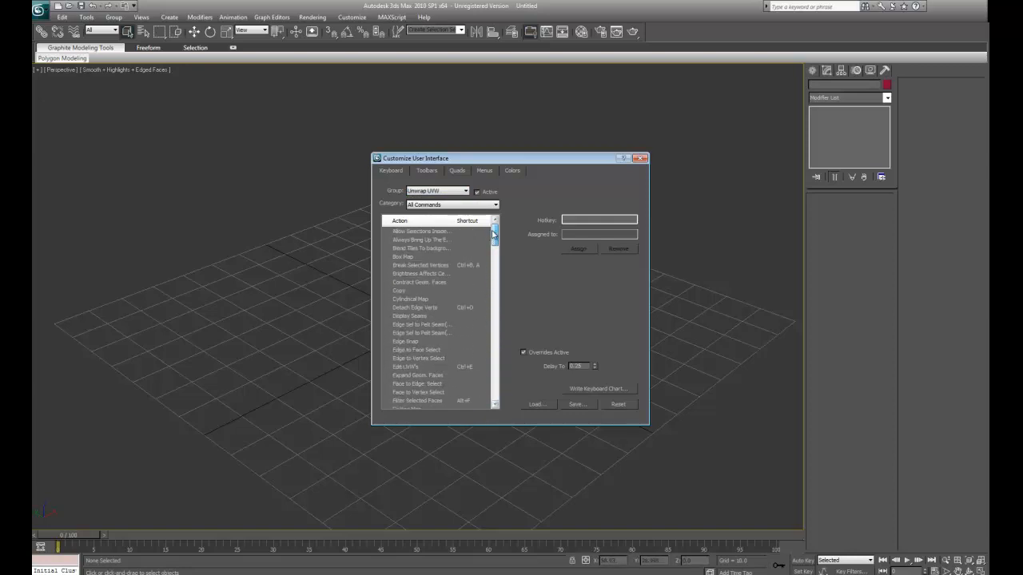
left_click(439, 266)
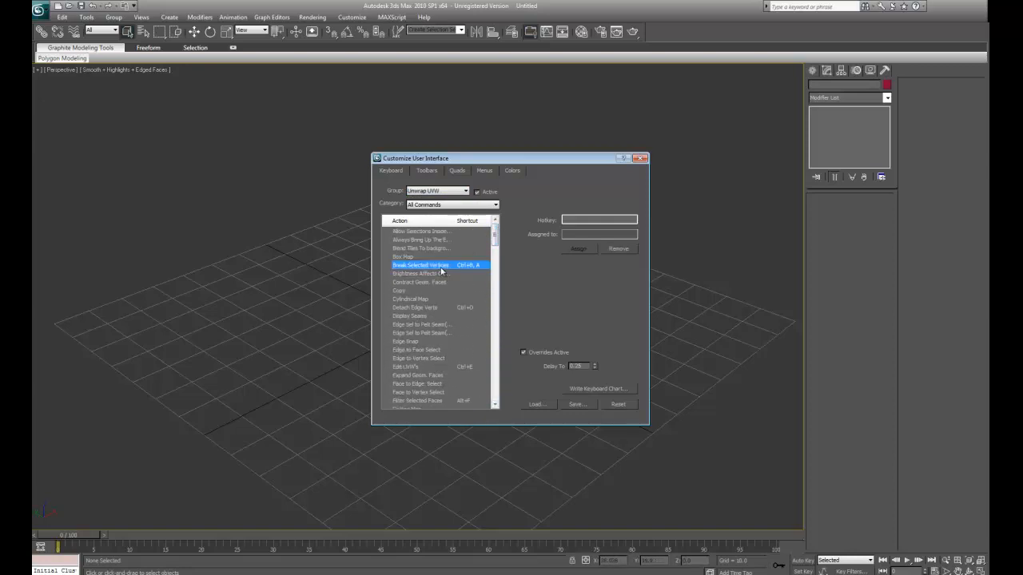
left_click(576, 219)
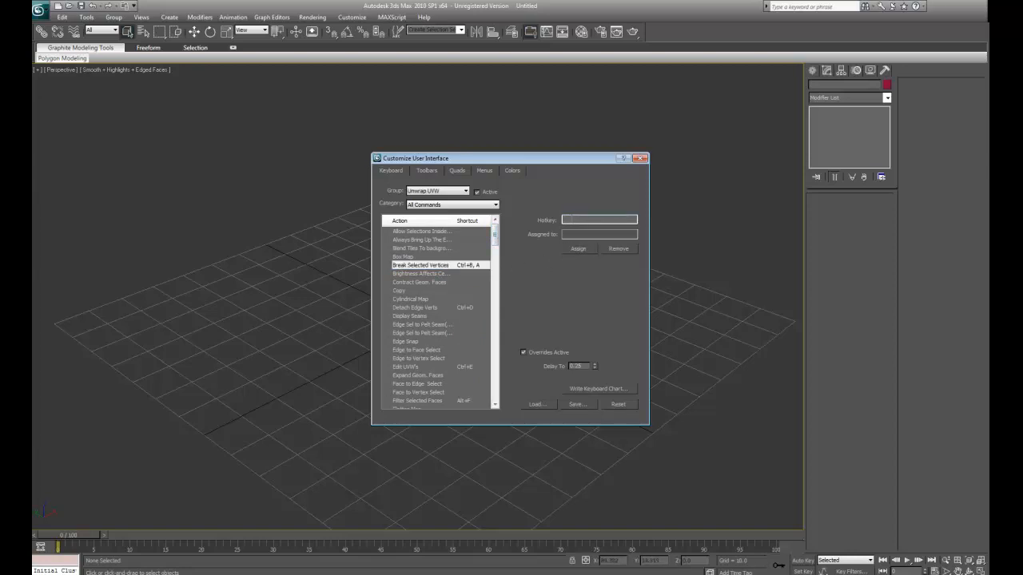
key("a")
Step: Assign hotkey D to the Relax Dialog action in the Unwrap UVW group
left_click_drag(502, 243, 500, 330)
left_click(435, 300)
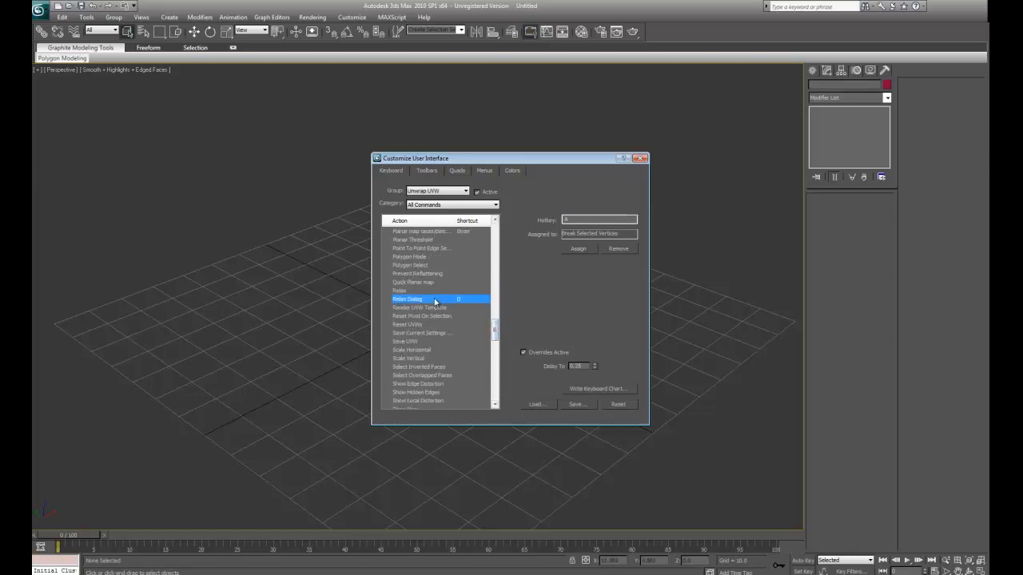
left_click_drag(584, 220, 526, 218)
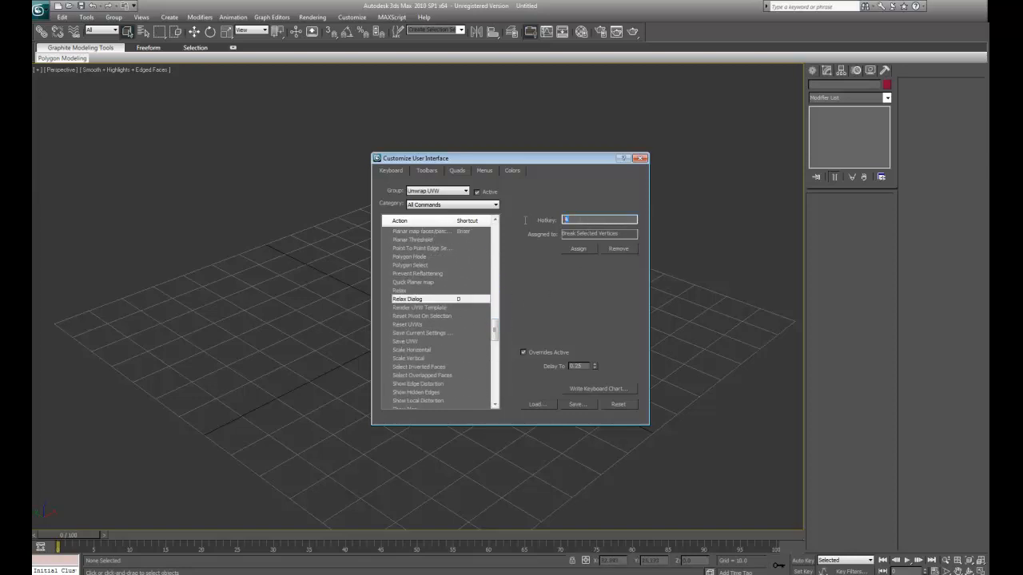
key("d")
left_click(581, 249)
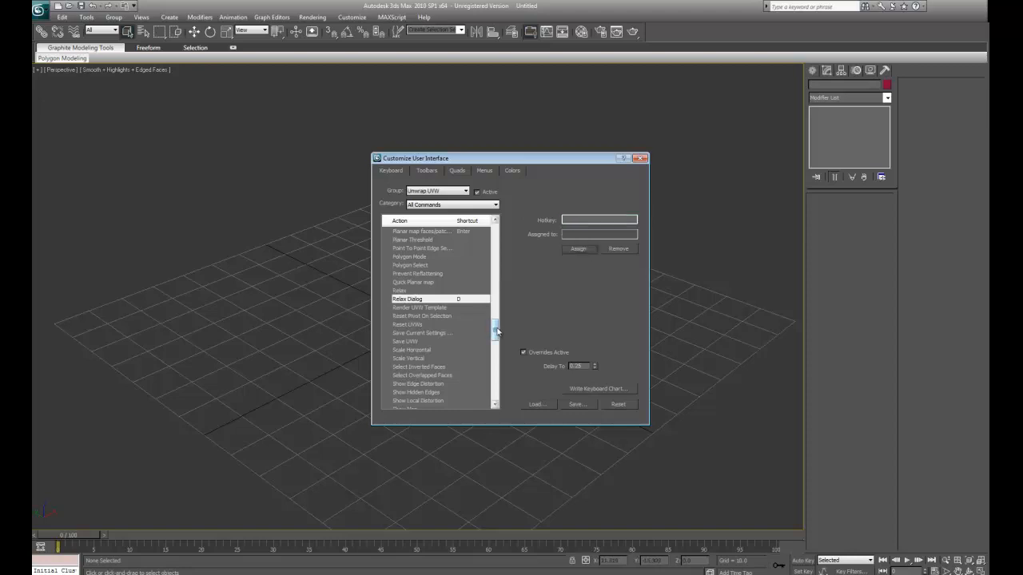
Step: Assign hotkey Q to the Texture Vertex Weld action in the Unwrap UVW group and close the customization dialog
left_click_drag(496, 330, 498, 373)
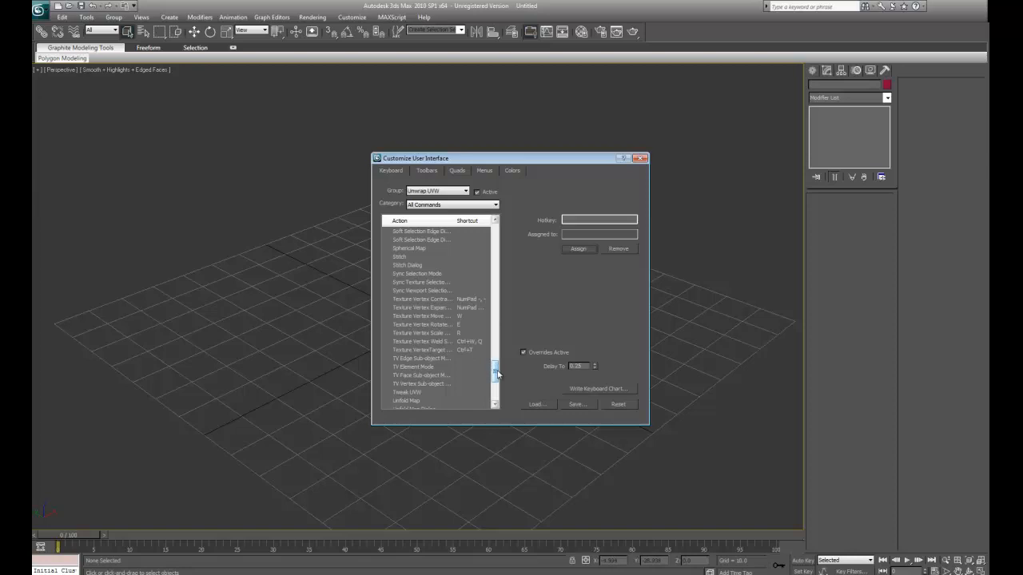
left_click(462, 341)
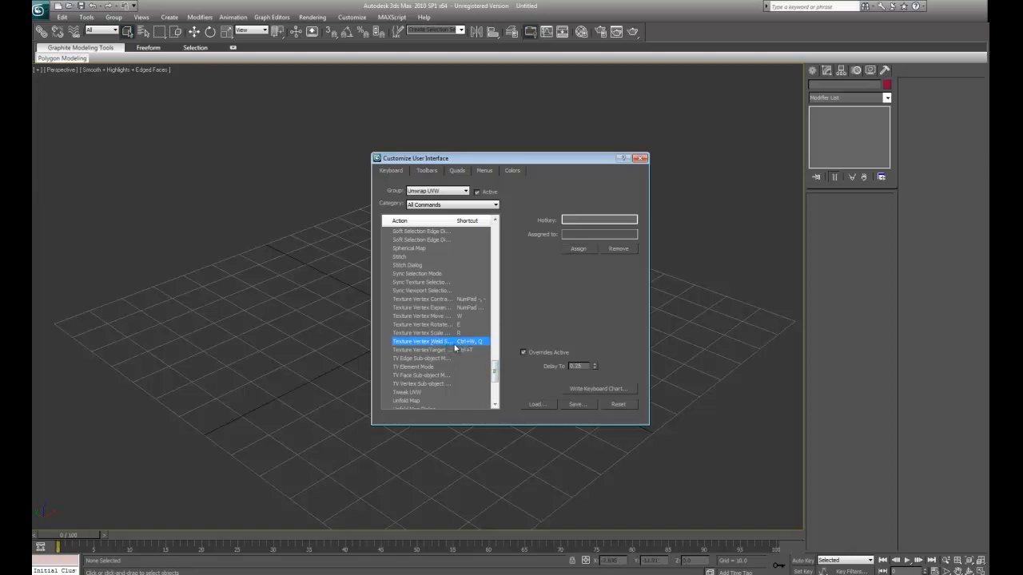
left_click(572, 220)
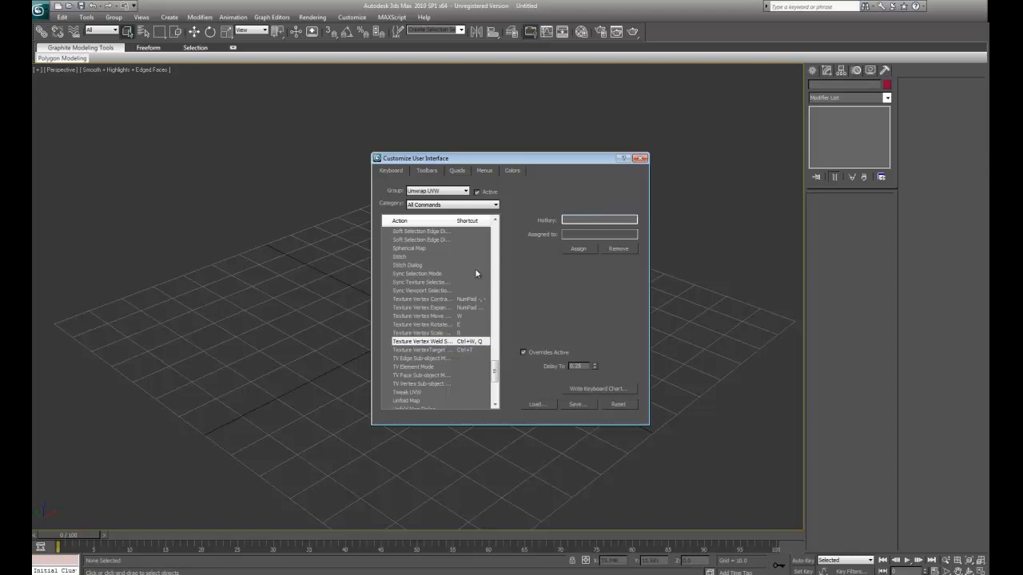
key("q")
left_click(580, 249)
left_click(641, 160)
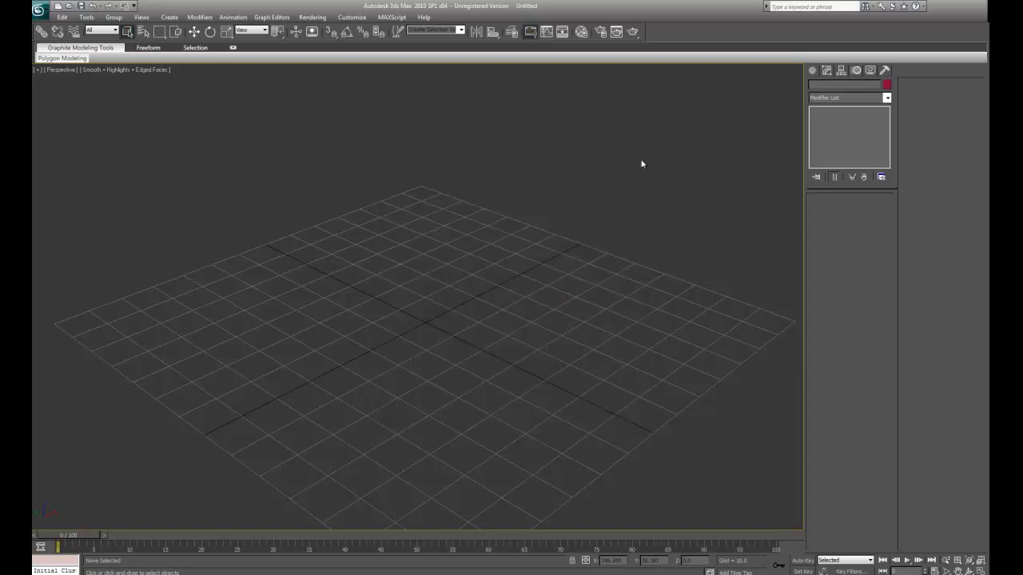
Step: Create a roughly cubic box, about 46 units long and 47 units high, near the centre of the grid
left_click(812, 70)
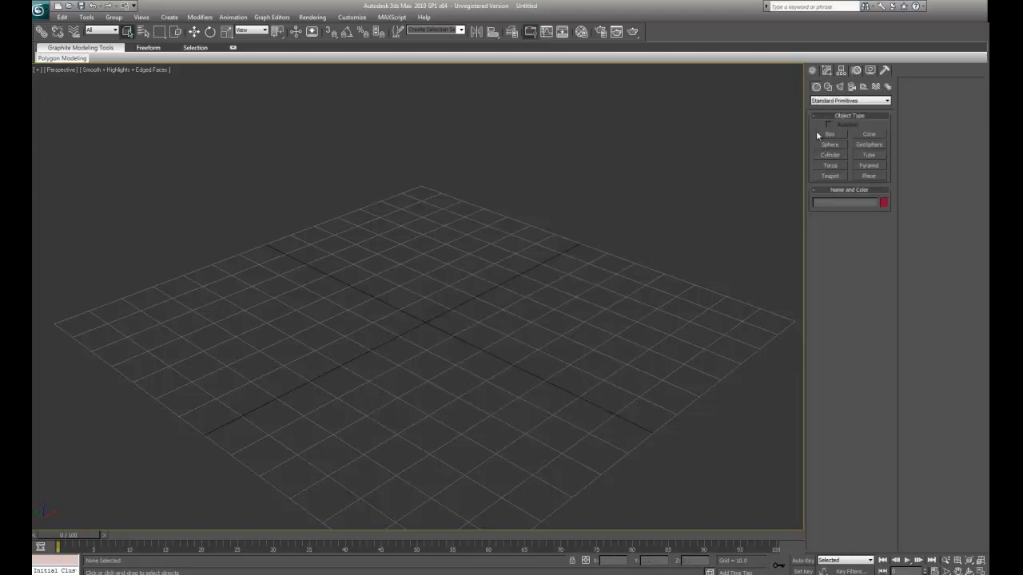
left_click(823, 136)
left_click_drag(443, 273, 457, 406)
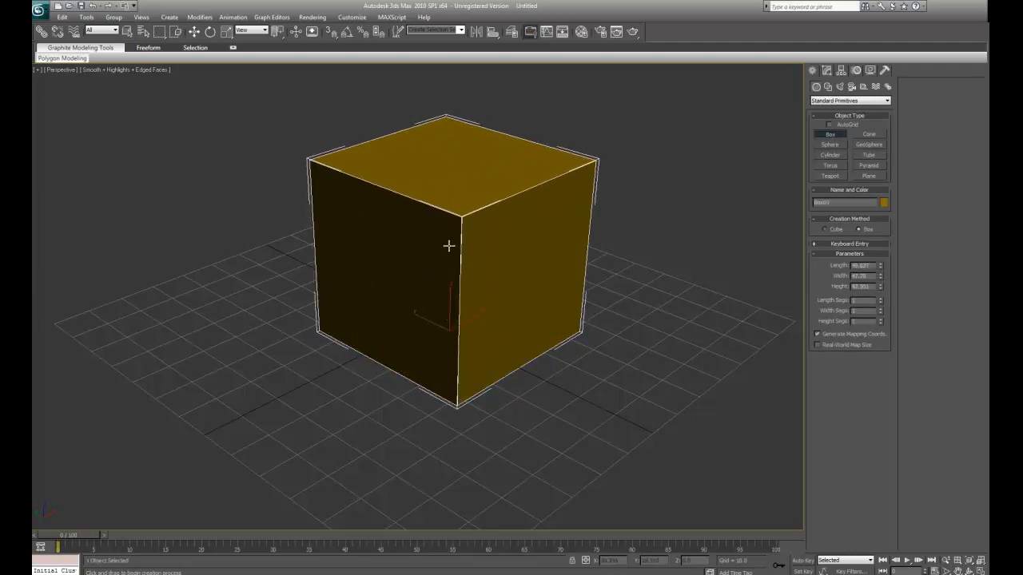
left_click(449, 244)
right_click(435, 326)
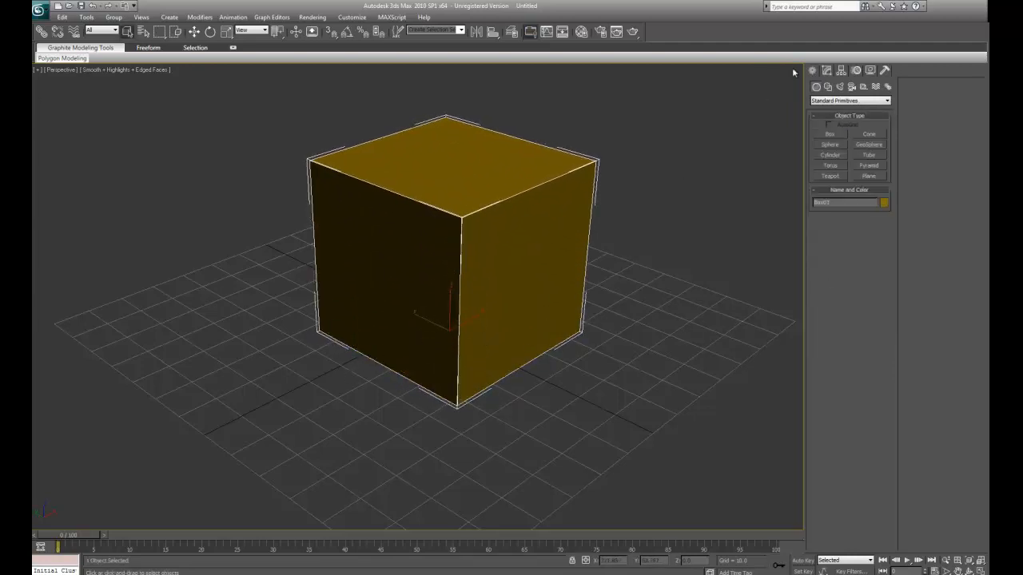
Step: Add an Edit Poly modifier to the box, with an Unwrap UVW modifier above it
left_click(828, 71)
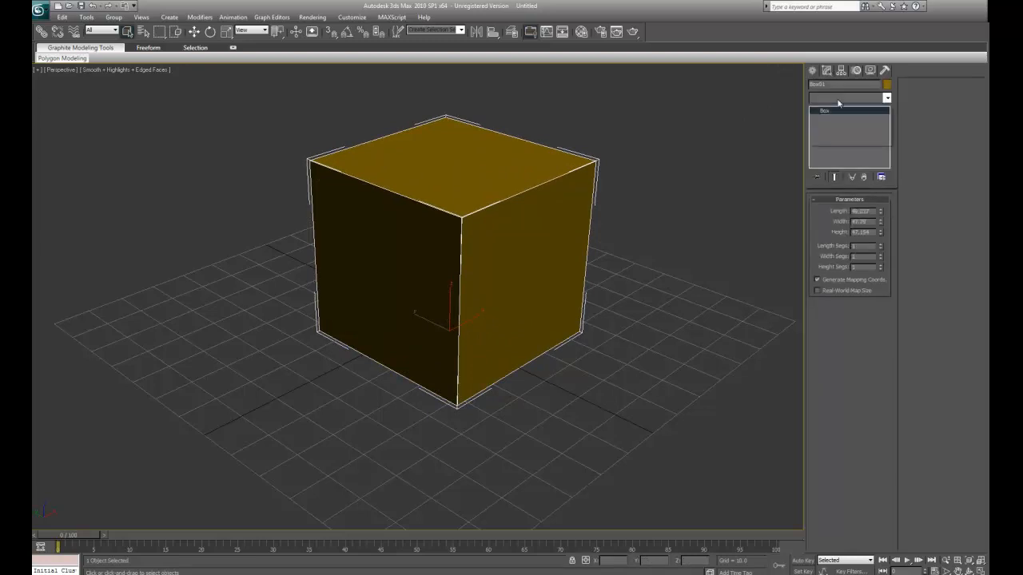
left_click(886, 98)
left_click_drag(889, 188, 885, 224)
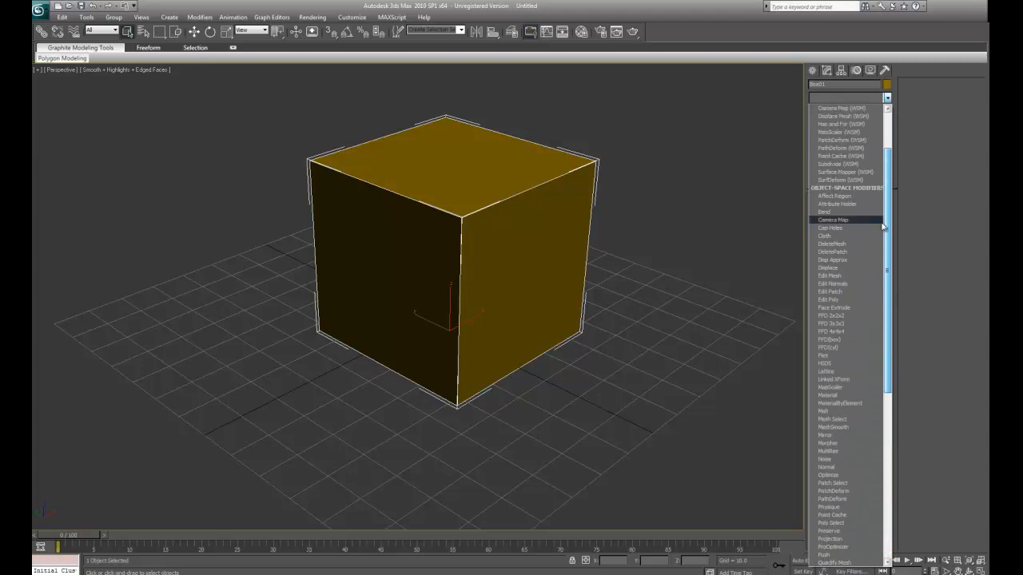
left_click(833, 300)
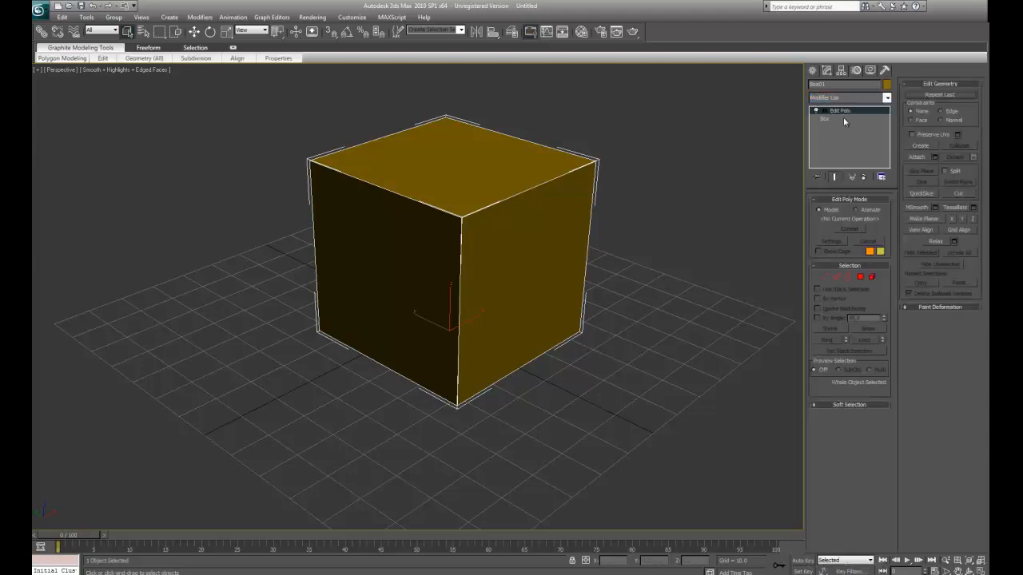
left_click(860, 97)
scroll(866, 403, "down", 10)
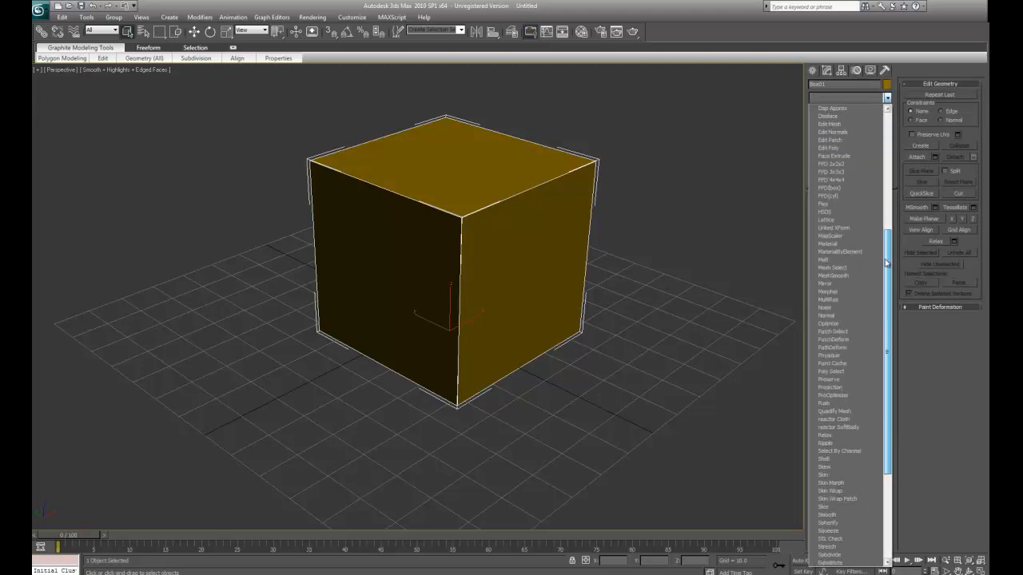
left_click(835, 483)
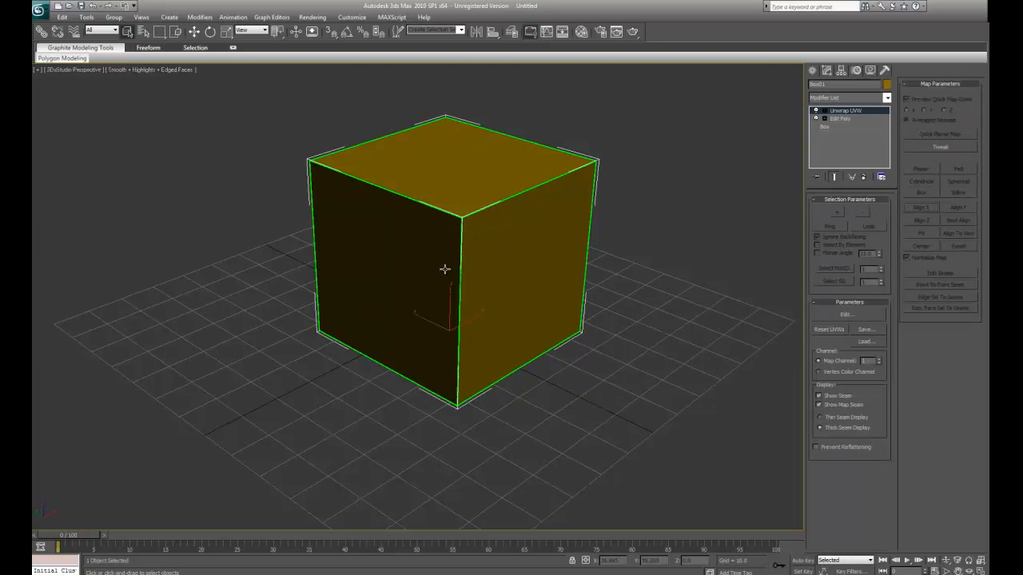
Step: Open the box's UVs in a smaller Edit UVWs window and hide the checker background
middle_click_drag(445, 269, 459, 269, "alt")
middle_click_drag(460, 269, 460, 269, "alt")
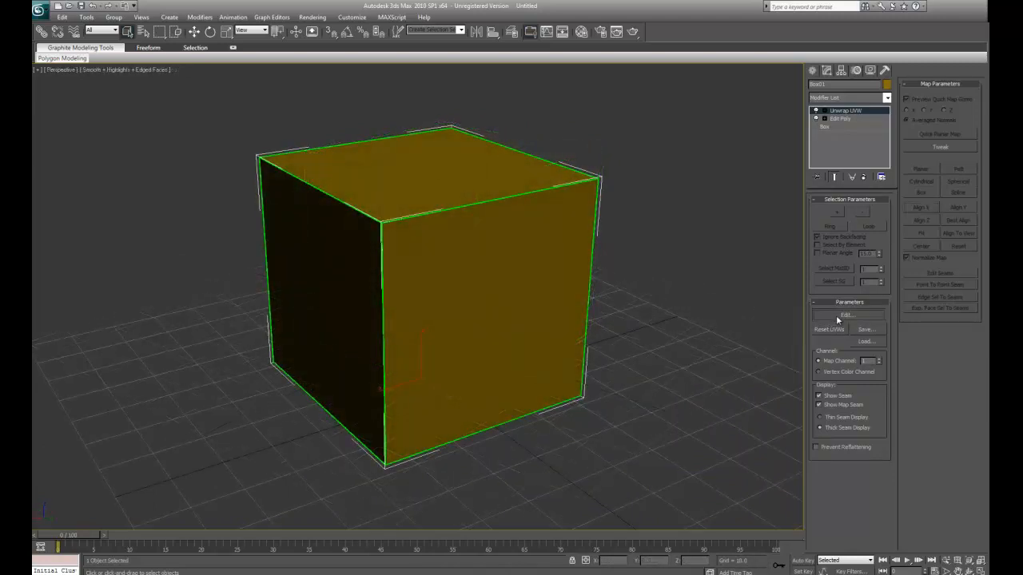
left_click(836, 316)
left_click_drag(334, 393, 465, 471)
middle_click_drag(323, 316, 310, 294)
scroll(310, 293, "down", 3)
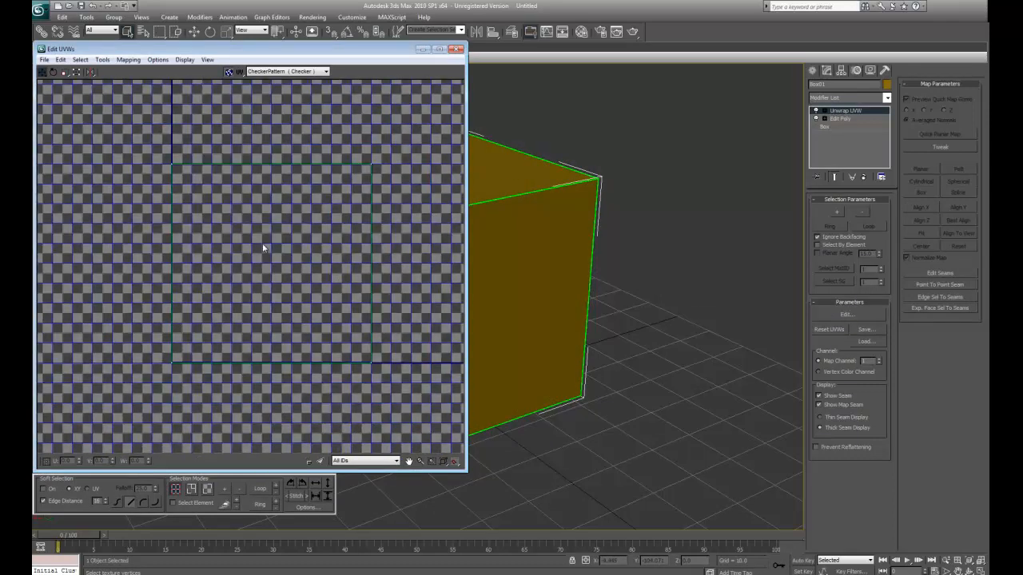
left_click(229, 73)
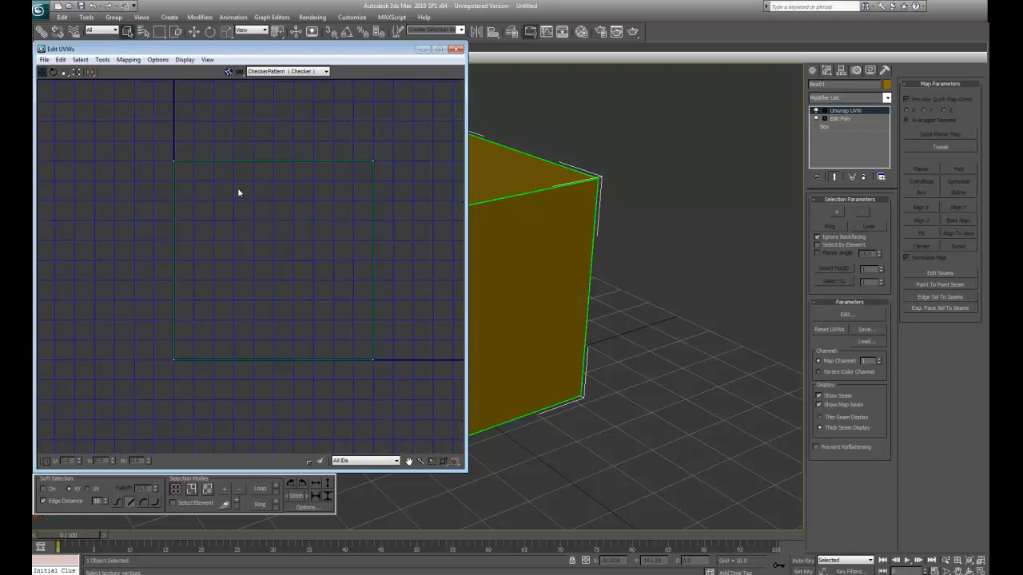
middle_click_drag(239, 193, 251, 195)
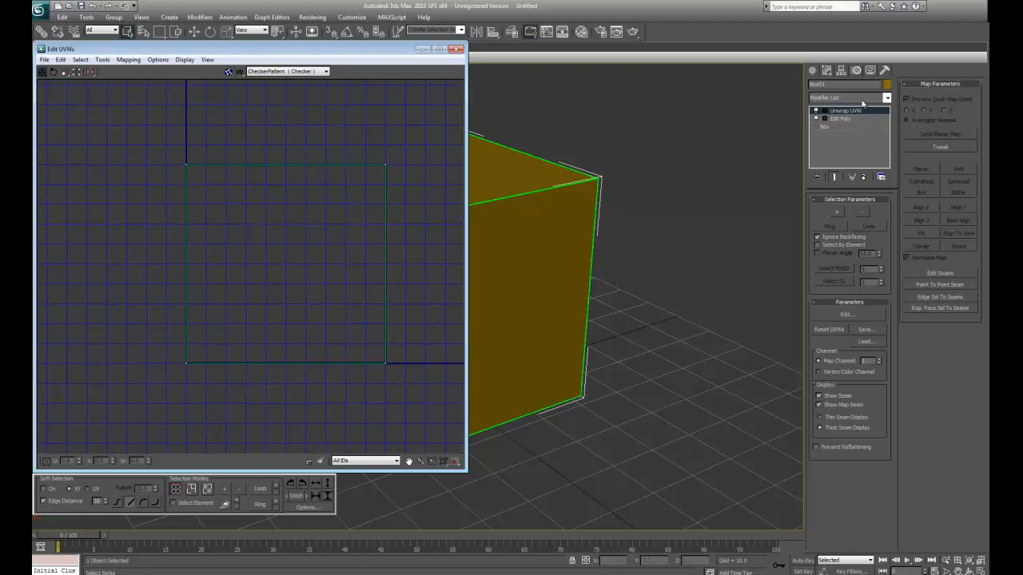
Step: Set the box's object color to white
left_click(886, 84)
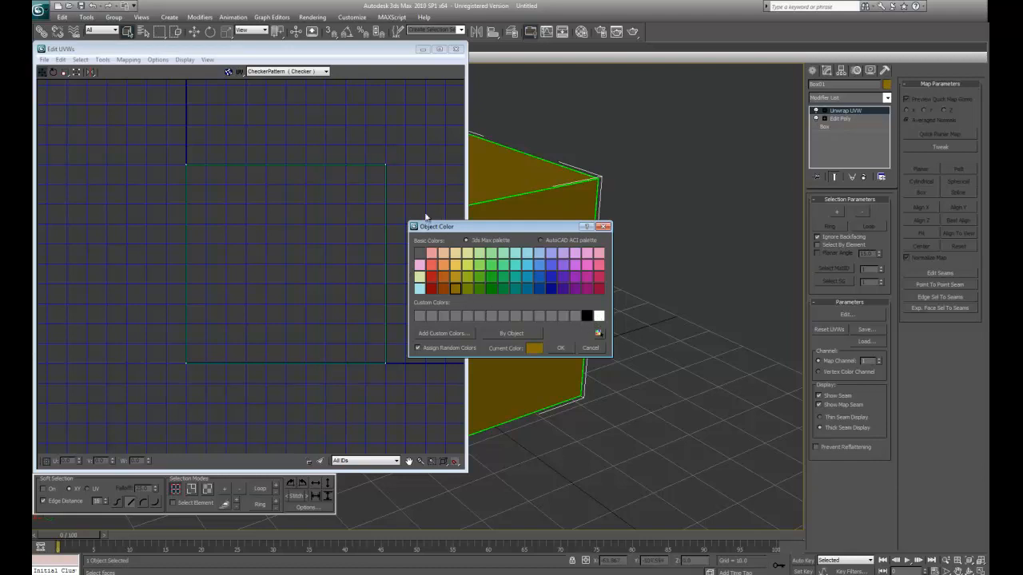
left_click(600, 318)
left_click(561, 349)
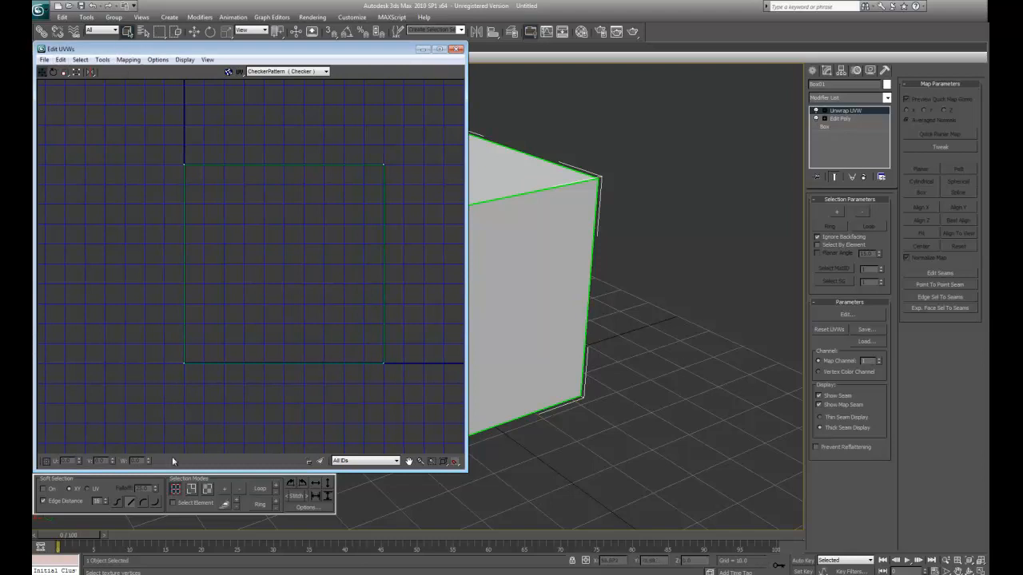
Step: Switch the UV editor to face sub-object mode, select all of the box's UV faces, and clear the selection
left_click(208, 489)
left_click_drag(127, 146, 418, 393)
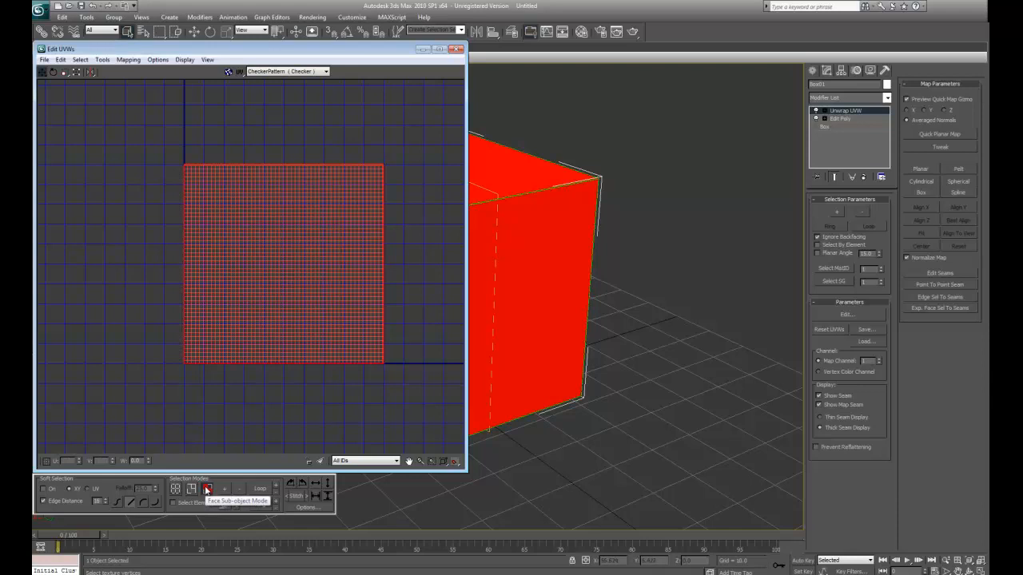
left_click(137, 120)
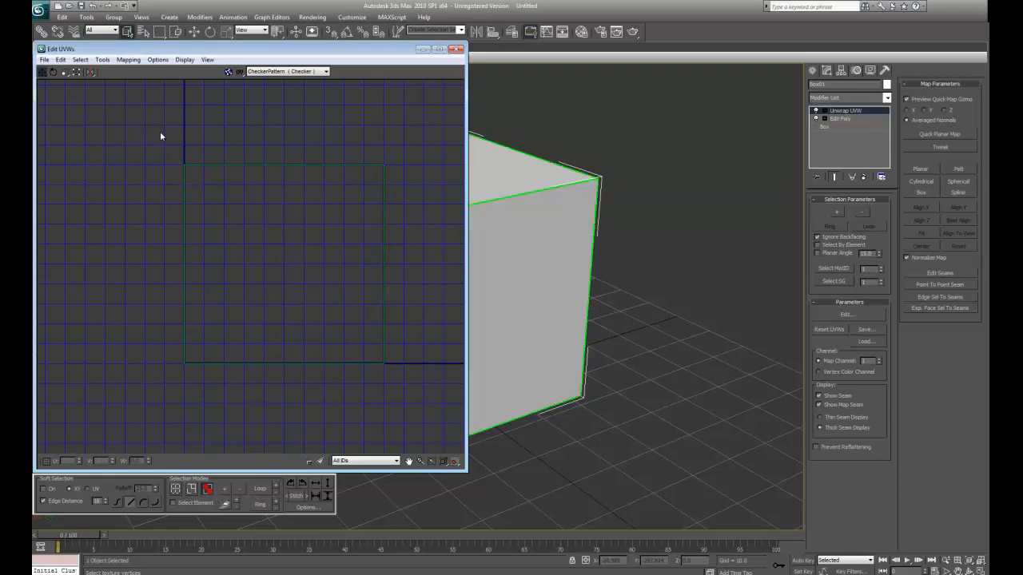
Step: Select all of the box's UV faces and apply Flatten Mapping with no spacing between the clusters
left_click_drag(141, 119, 434, 397)
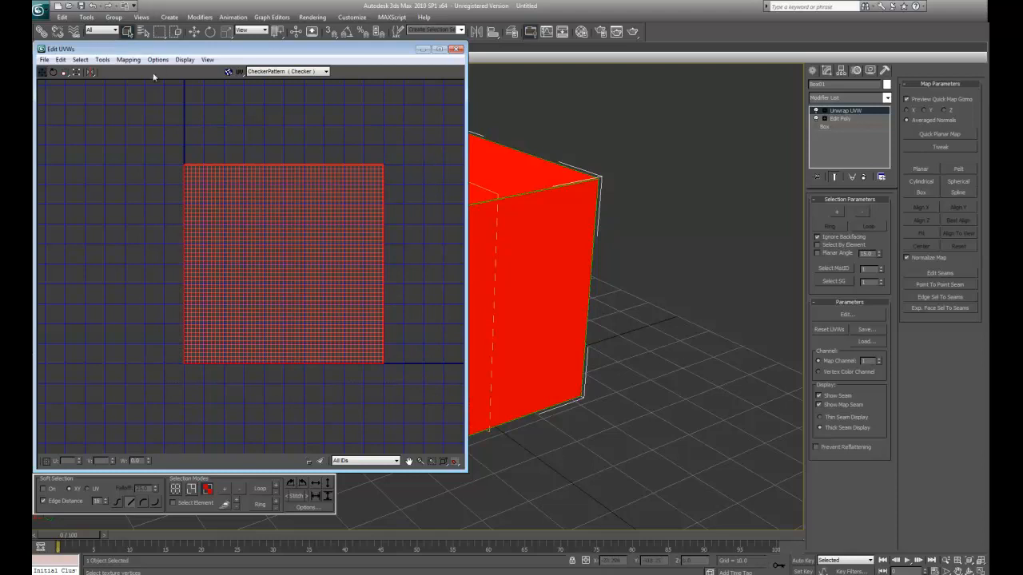
left_click(138, 62)
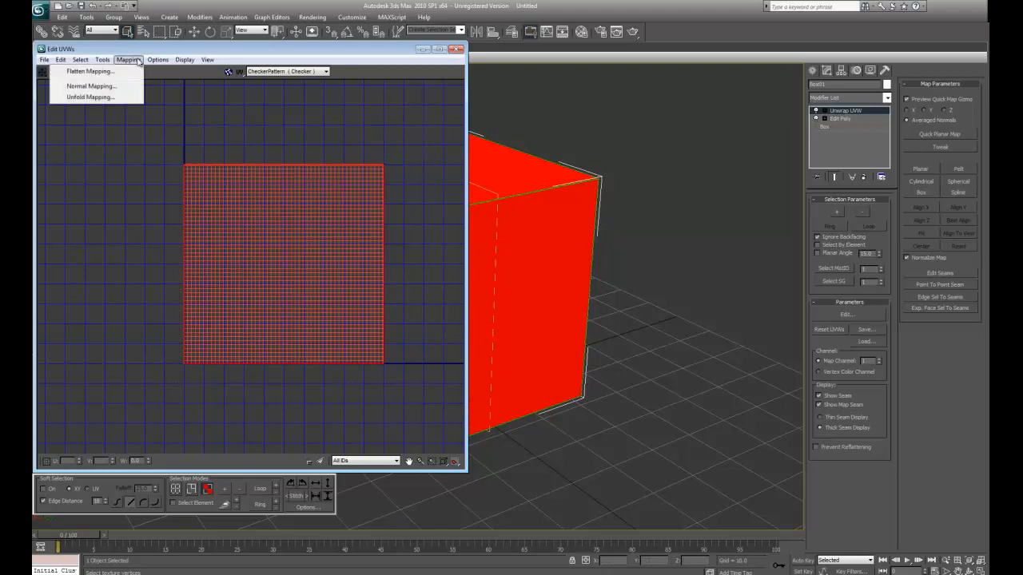
left_click(126, 71)
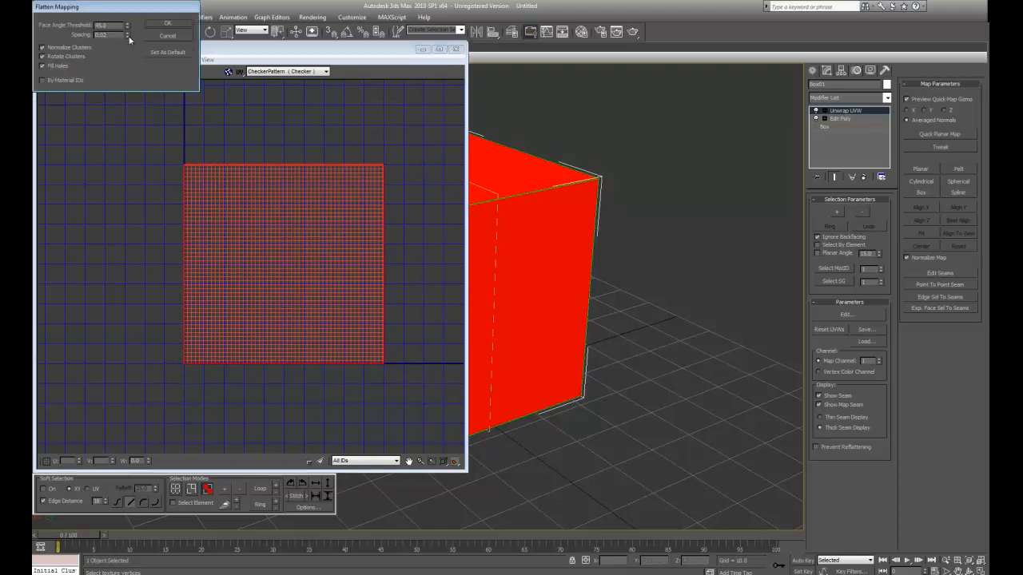
right_click(126, 37)
left_click(177, 27)
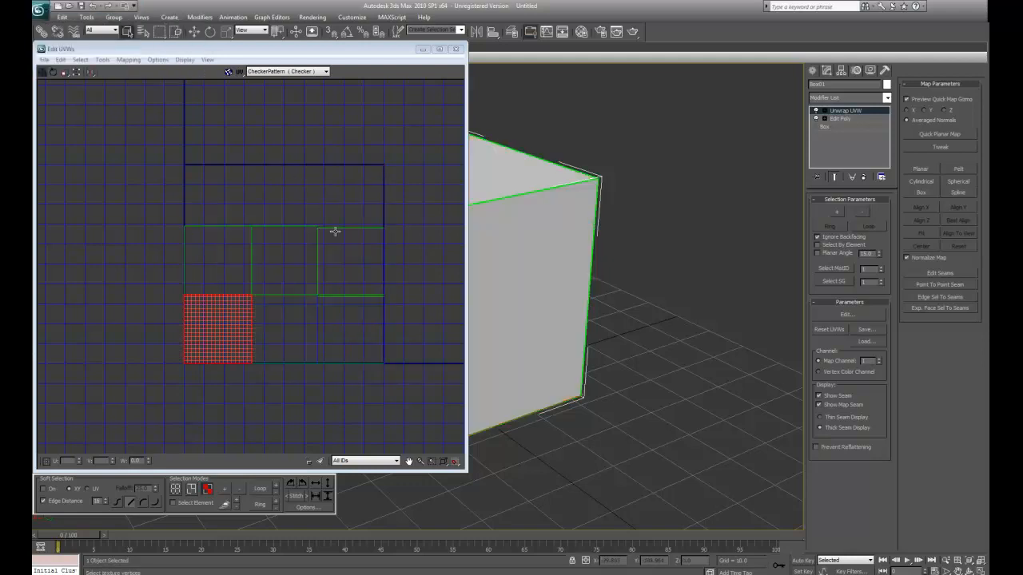
Step: Move the lower-right and lower-middle UV faces down, away from the flattened layout
scroll(187, 212, "up", 4)
middle_click_drag(202, 218, 247, 215)
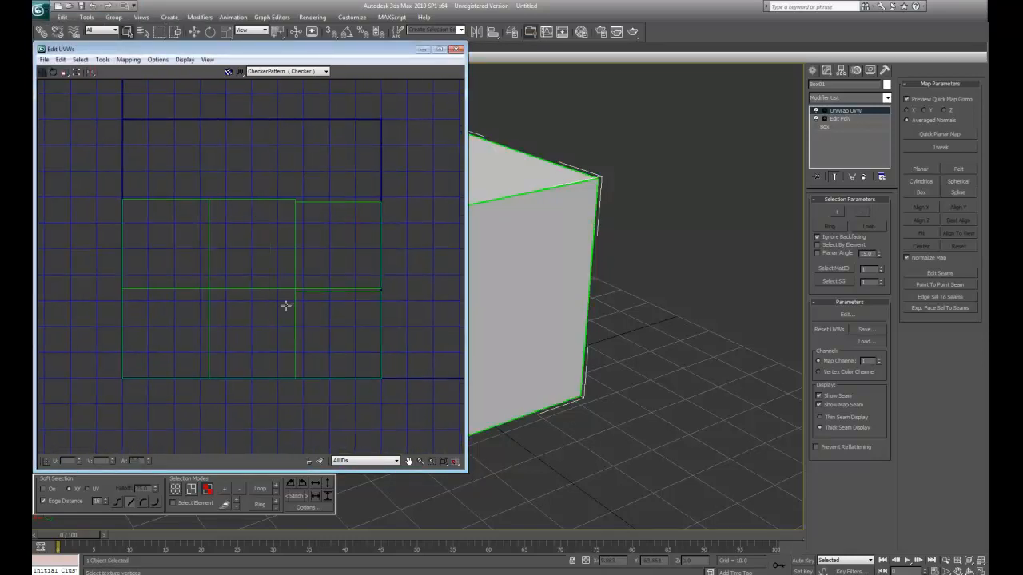
left_click(273, 319)
left_click(342, 334)
middle_click_drag(511, 351, 580, 355, "alt")
scroll(580, 355, "down", 5)
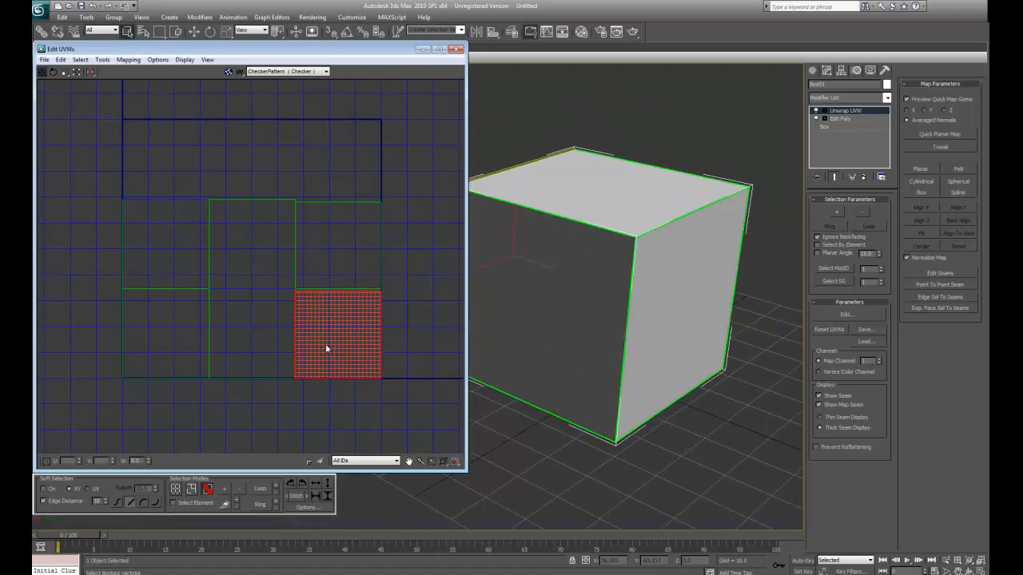
left_click_drag(322, 334, 375, 399)
left_click(253, 324)
left_click_drag(263, 328, 268, 384)
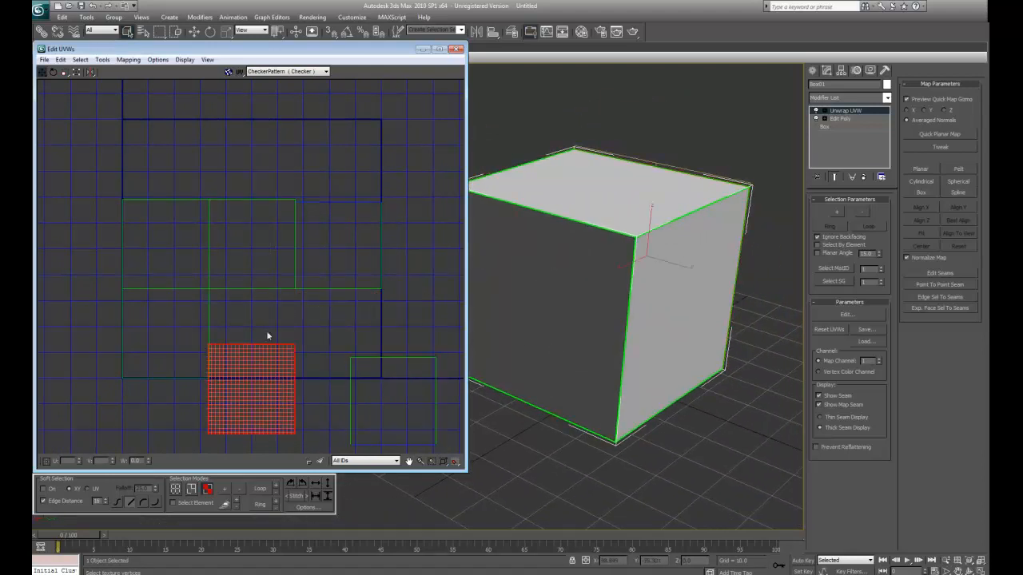
Step: Move the three upper UV faces outward and shift the lower-middle face clear of the lower-left one
left_click(249, 271)
left_click_drag(249, 270, 236, 165)
left_click(345, 241)
left_click_drag(347, 244, 421, 183)
left_click(169, 244)
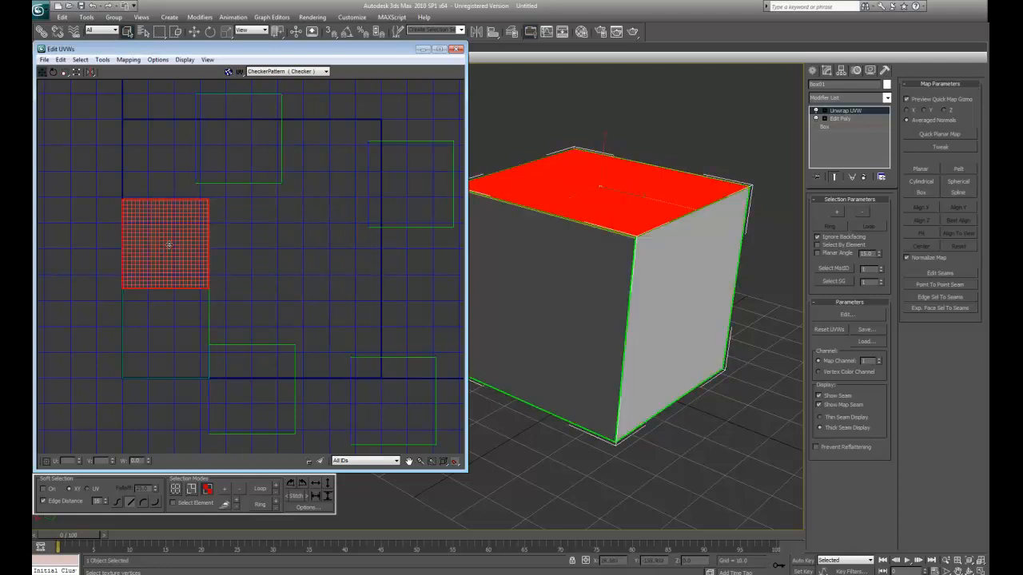
left_click_drag(171, 260, 89, 193)
left_click(282, 291)
scroll(289, 245, "down", 4)
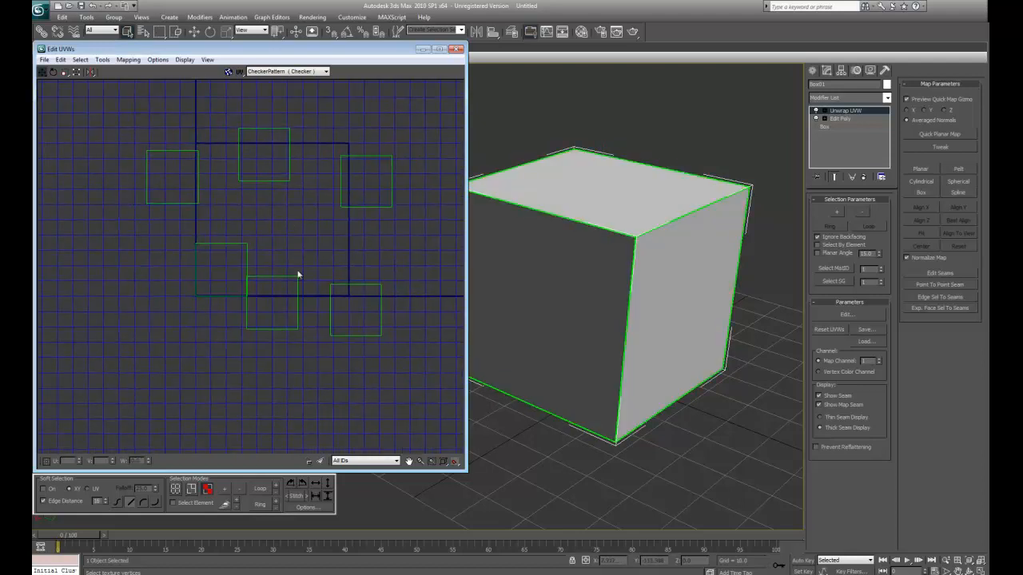
left_click(267, 314)
left_click_drag(267, 314, 288, 305)
left_click(409, 285)
Step: Shrink the Edit UVWs window to uncover the whole box in the viewport
scroll(629, 324, "down", 3)
mouse_move(689, 409)
middle_mouse_down("alt")
mouse_move(643, 397)
mouse_move(711, 413)
mouse_move(672, 406)
middle_mouse_up("alt")
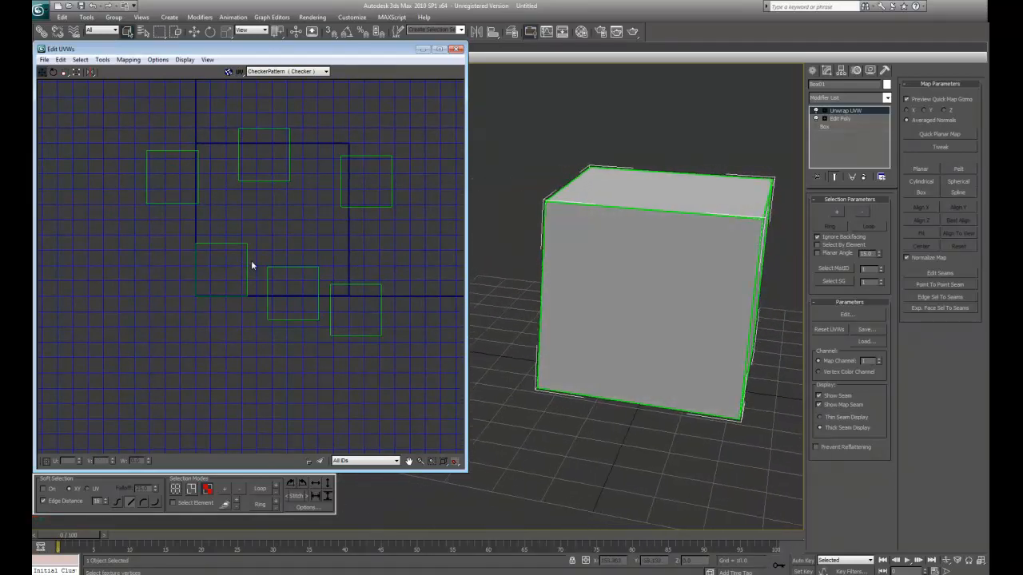
middle_click_drag(598, 351, 656, 368, "alt")
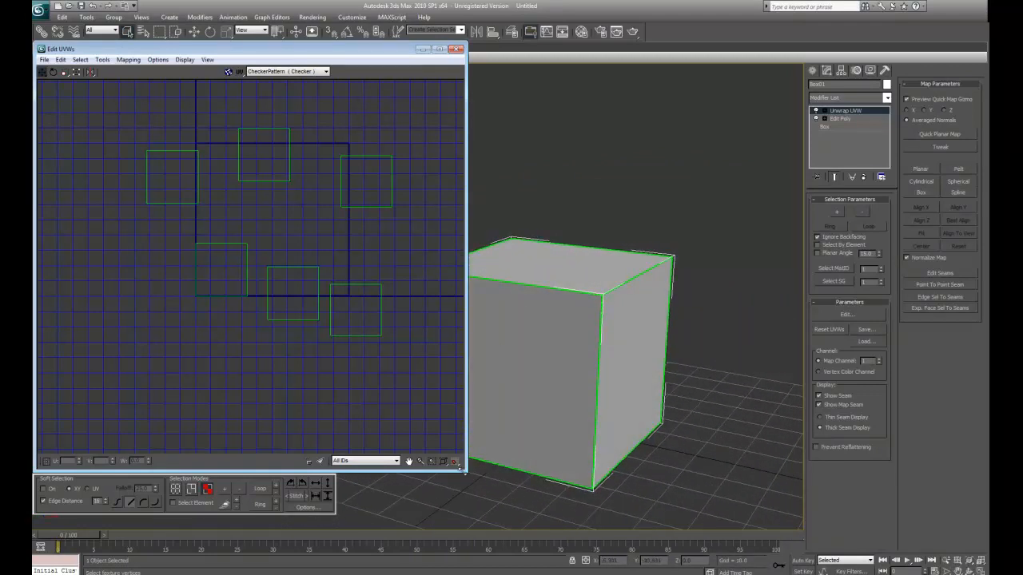
left_click_drag(462, 471, 391, 457)
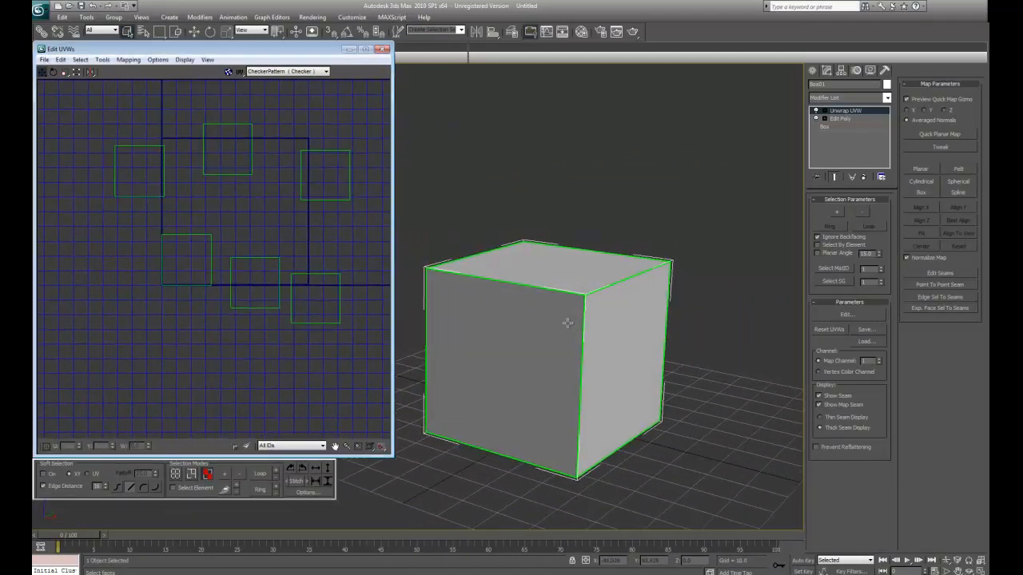
Step: Select the box's top face in the viewport and move its UV piece to the middle of the other pieces
middle_click_drag(566, 322, 474, 369, "alt")
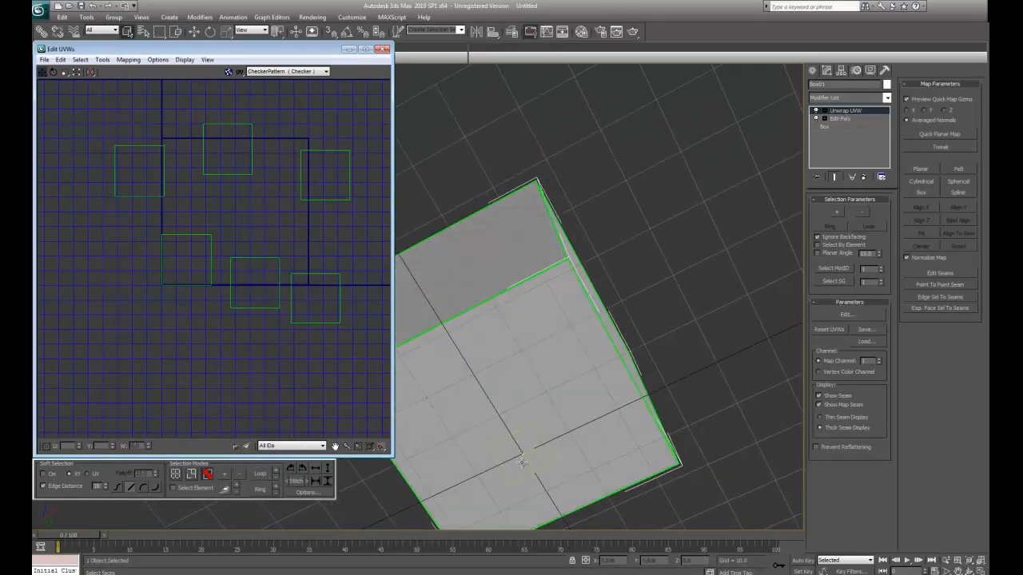
middle_click_drag(521, 462, 523, 398, "alt")
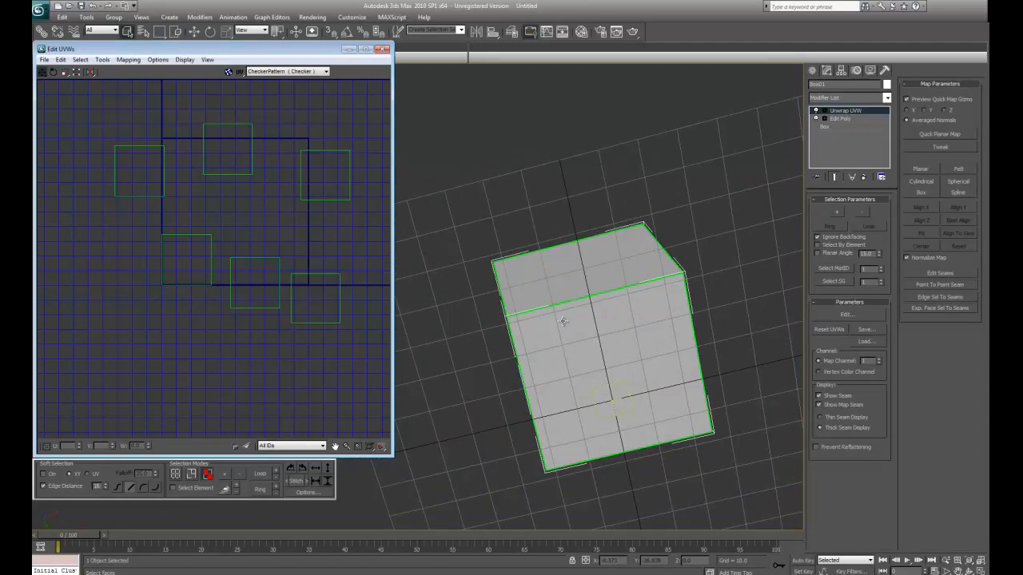
middle_click_drag(564, 321, 612, 389, "alt")
middle_click_drag(553, 363, 559, 293, "alt")
left_click(459, 291)
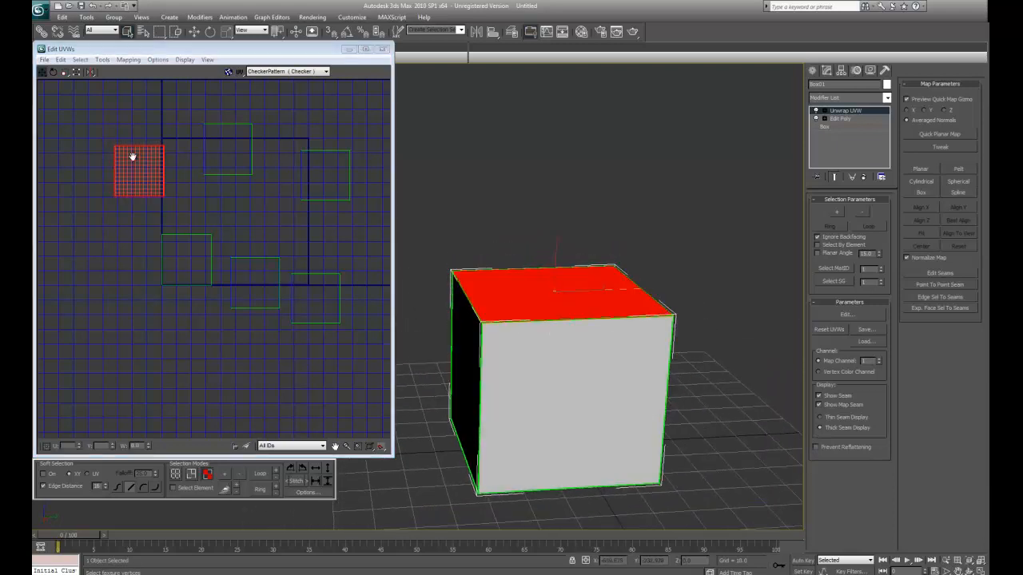
left_click_drag(133, 156, 267, 224)
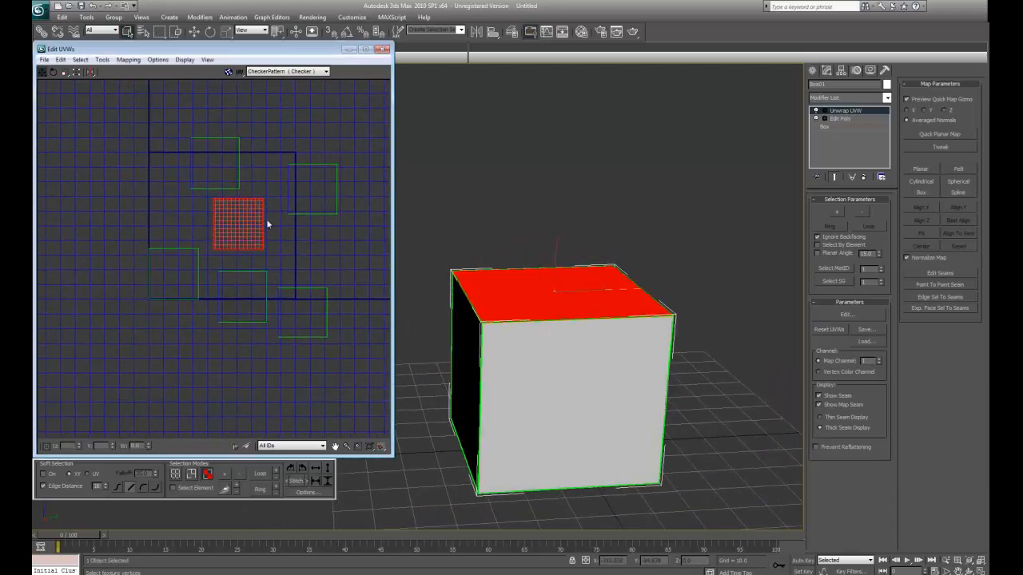
scroll(268, 224, "up", 5)
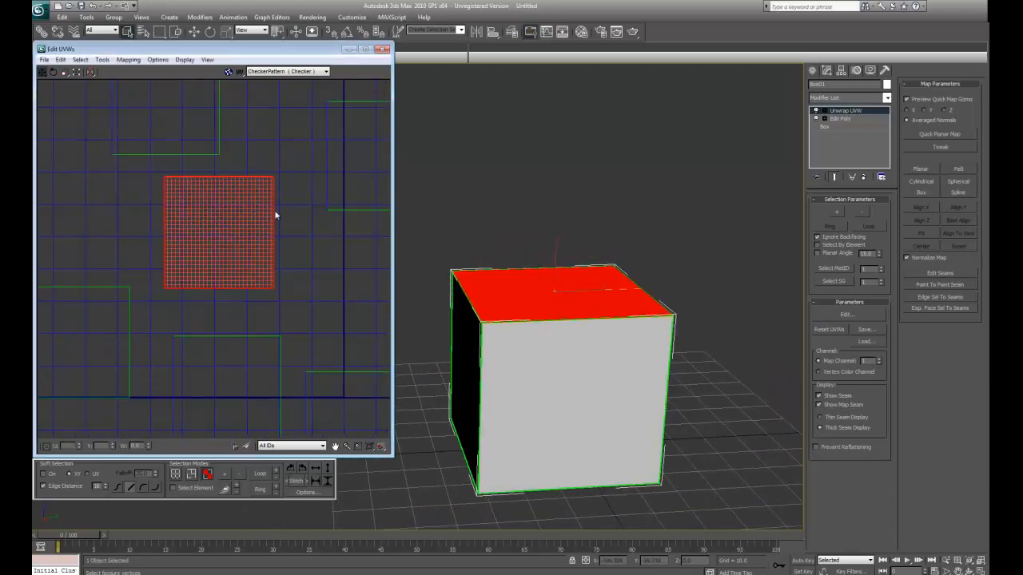
Step: In edge sub-object mode, stitch the matching side face to the right edge of the central top-face UV piece
left_click(192, 473)
left_click_drag(264, 236, 329, 261)
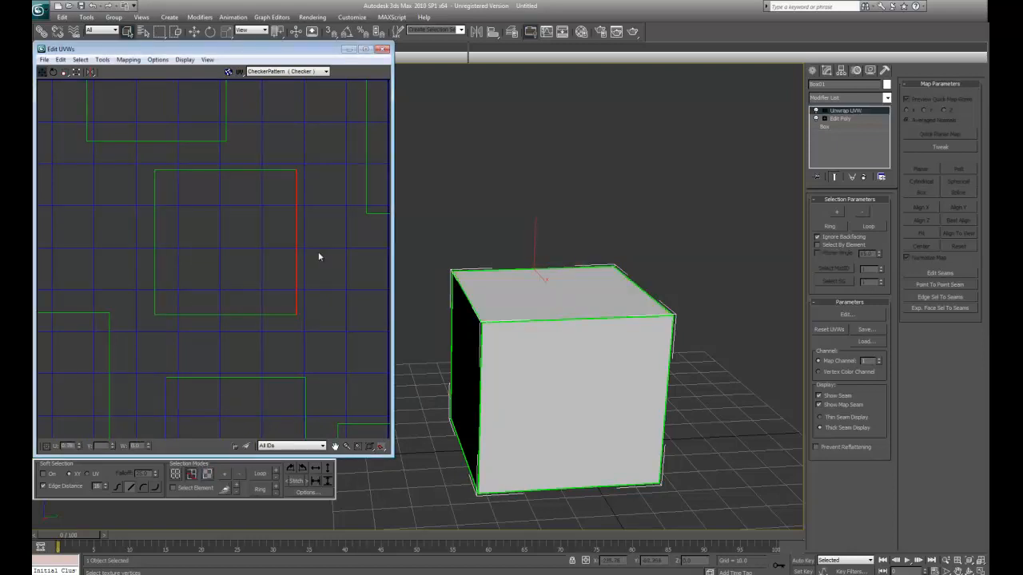
key("s")
middle_click_drag(304, 277, 204, 270)
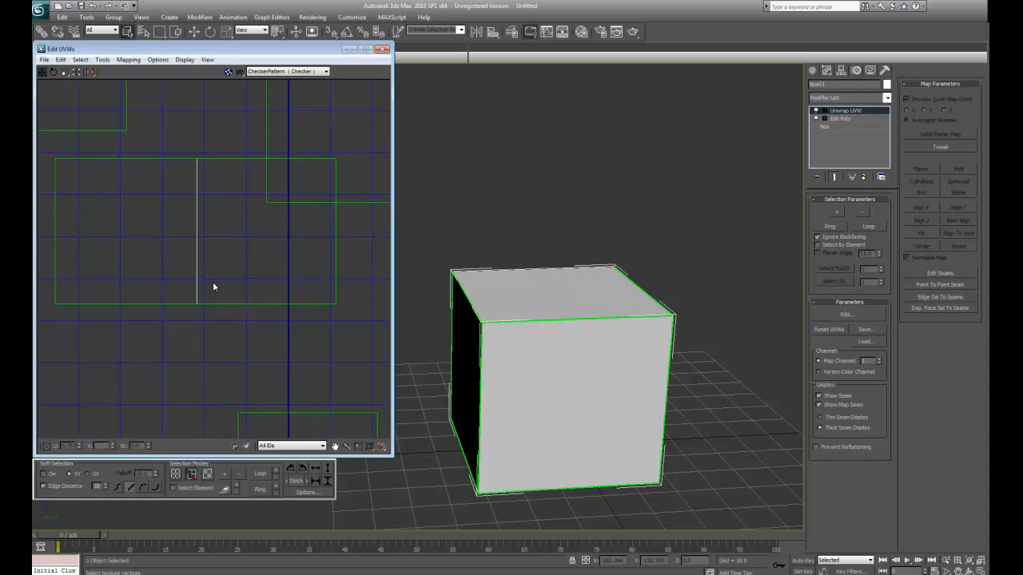
middle_click_drag(147, 230, 169, 248)
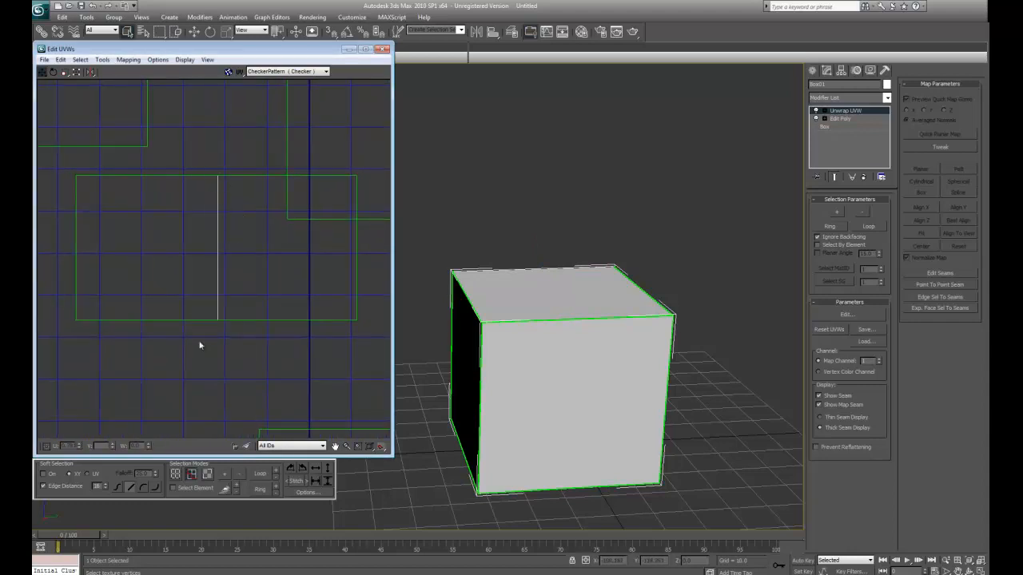
Step: Stitch the matching side faces to the other three edges of the top-face UV piece, forming a cross
middle_click_drag(538, 320, 438, 279, "alt")
middle_click_drag(197, 290, 310, 261)
left_click_drag(231, 244, 251, 297)
key("ctrl+shift+t")
key("ctrl+shift+t")
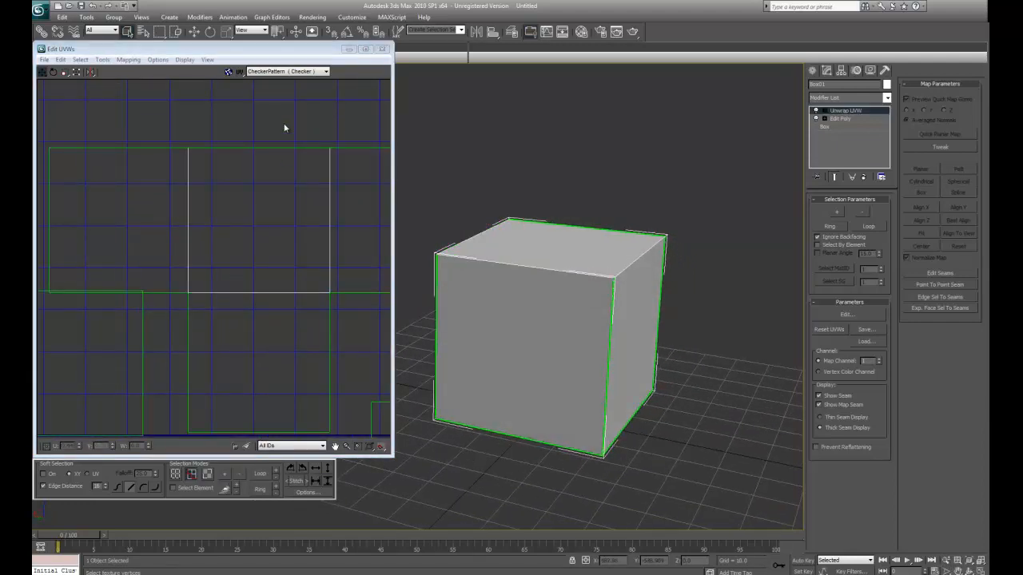
left_click(285, 148)
key("ctrl+shift+t")
scroll(278, 255, "down", 3)
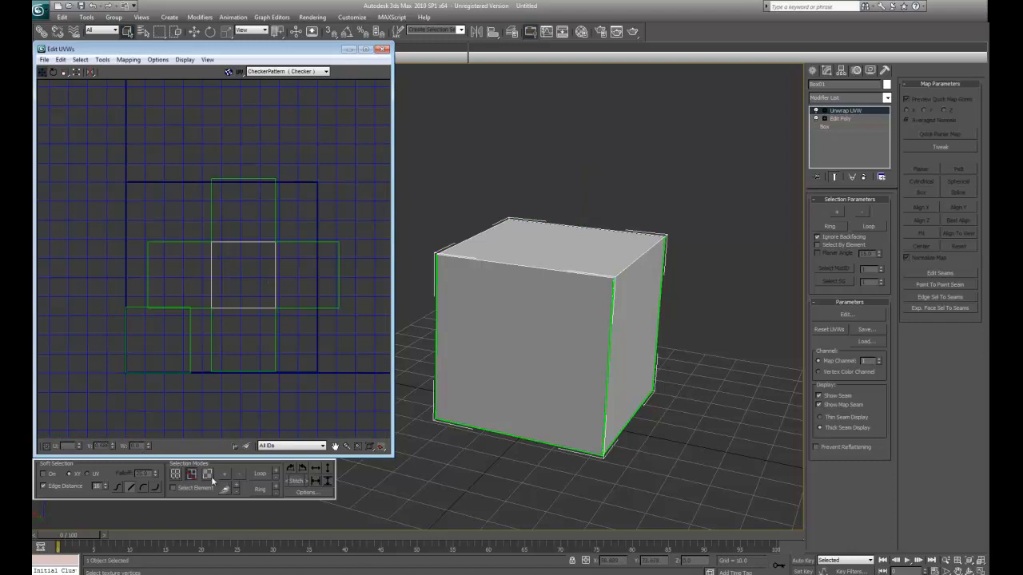
Step: In face sub-object mode with Select Element on, select the cross, move it left into the UV square, and clear the selection
key("3")
left_click(274, 302)
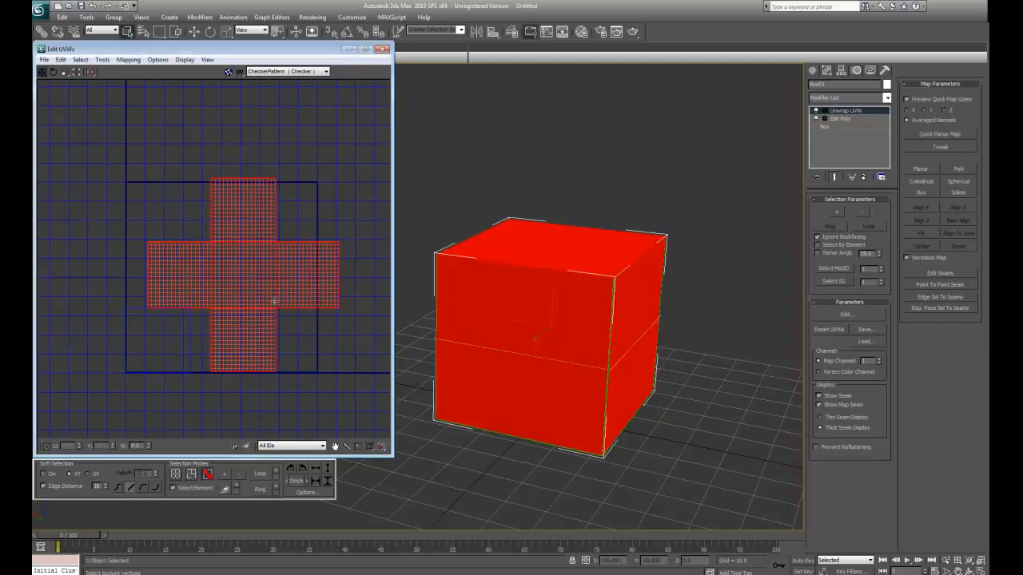
left_click_drag(217, 223, 251, 295)
left_click(579, 488)
Step: Stitch the remaining bottom-face UV piece to the outer left edge of the cross in edge sub-object mode
middle_click_drag(579, 488, 569, 335, "alt")
middle_click_drag(533, 418, 643, 371, "alt")
middle_click_drag(545, 350, 552, 337, "alt")
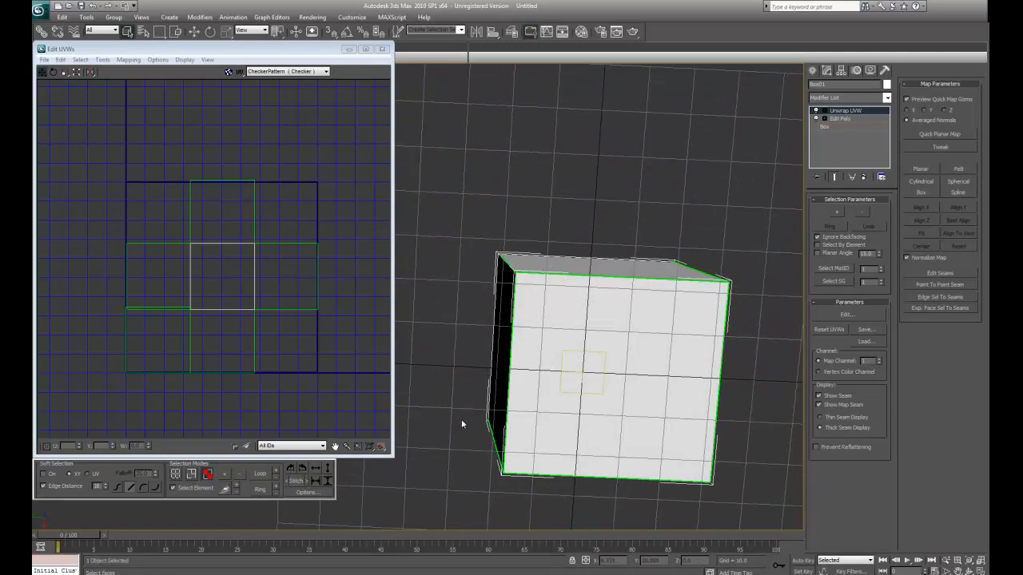
middle_click_drag(709, 398, 555, 423, "alt")
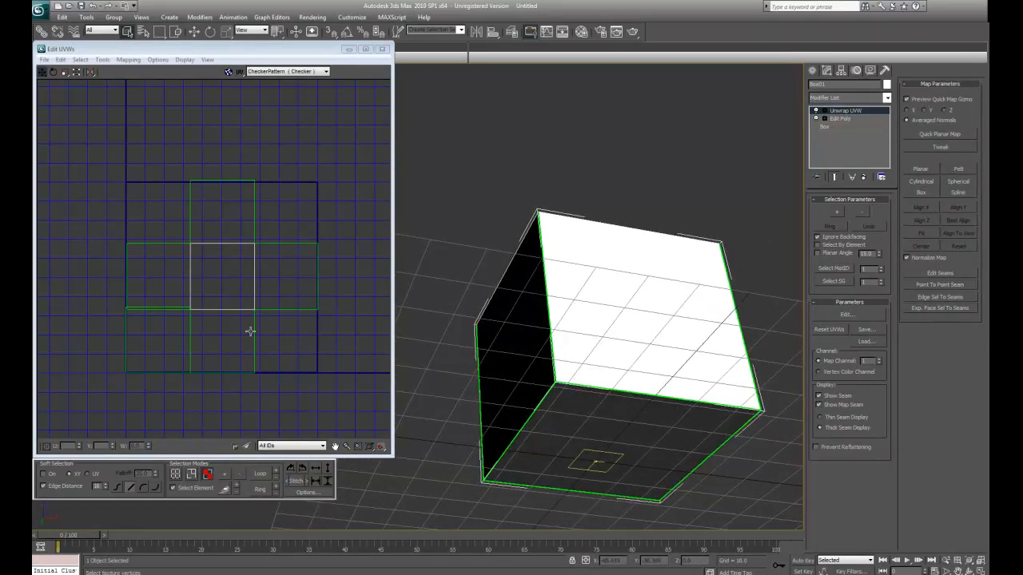
left_click(191, 474)
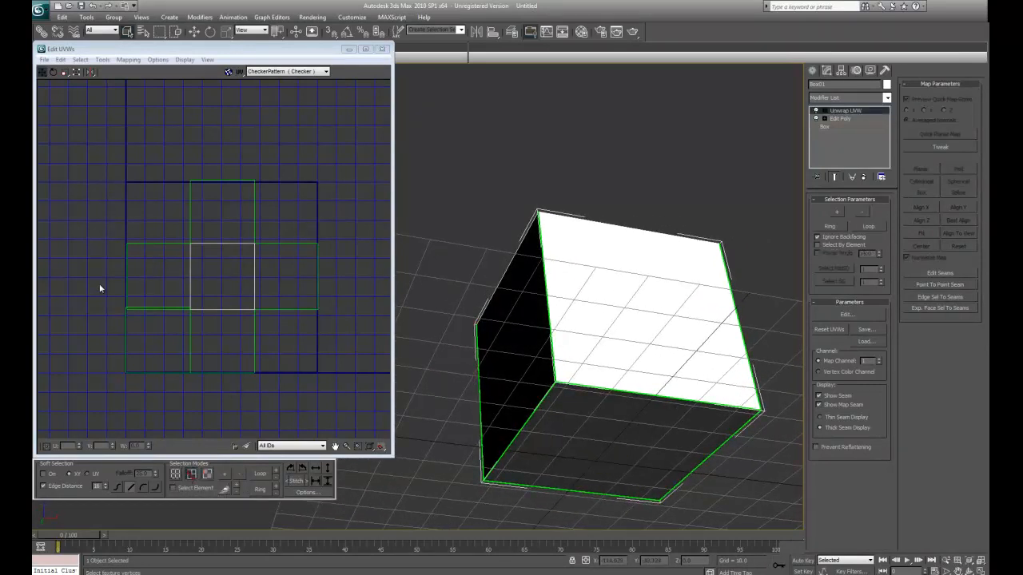
left_click(127, 290)
middle_click_drag(132, 294, 161, 298)
key("s")
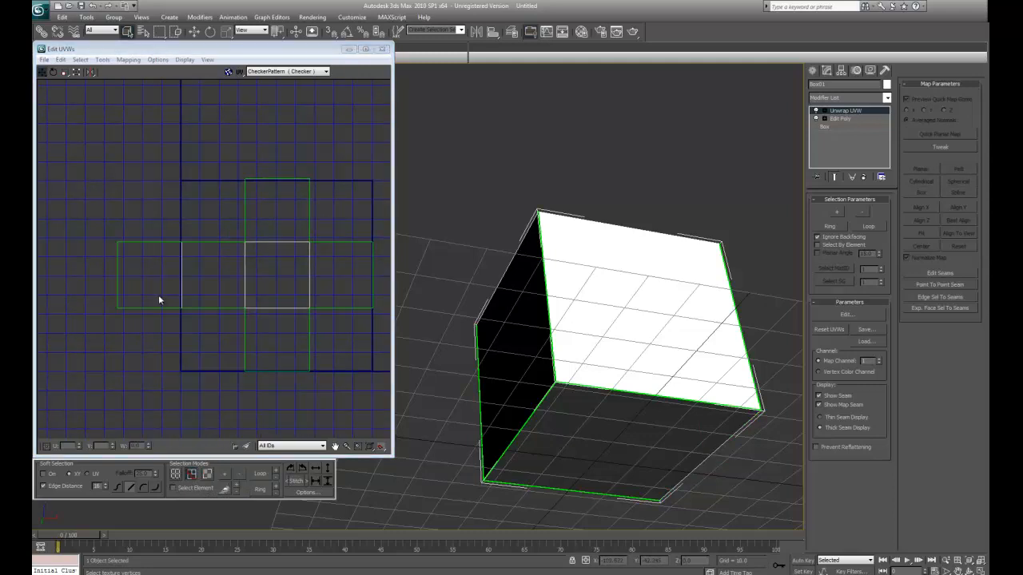
Step: Select the whole UV cross as an element, scale it down slightly, and clear the selection
left_click(172, 487)
left_click(207, 473)
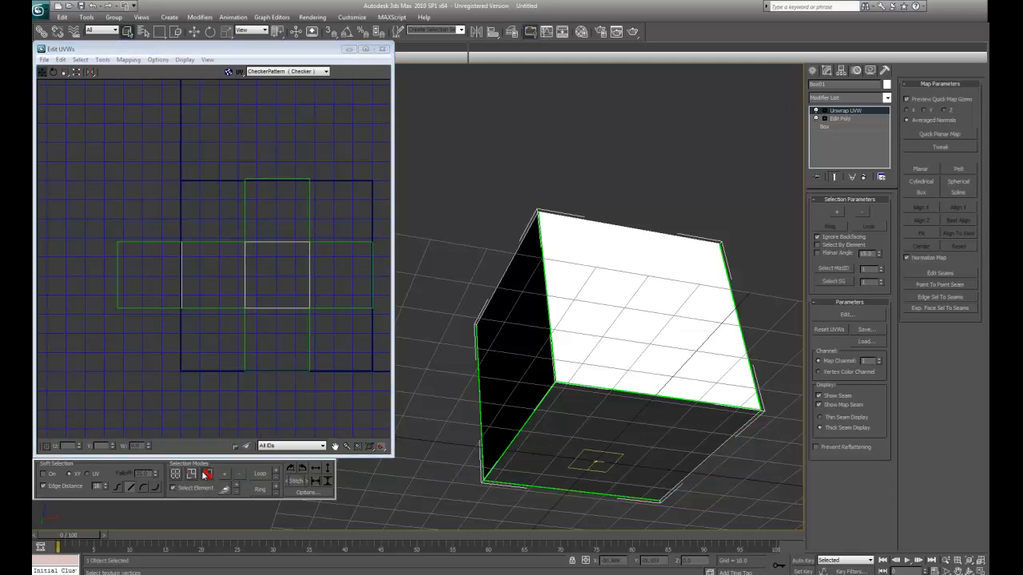
left_click(288, 321)
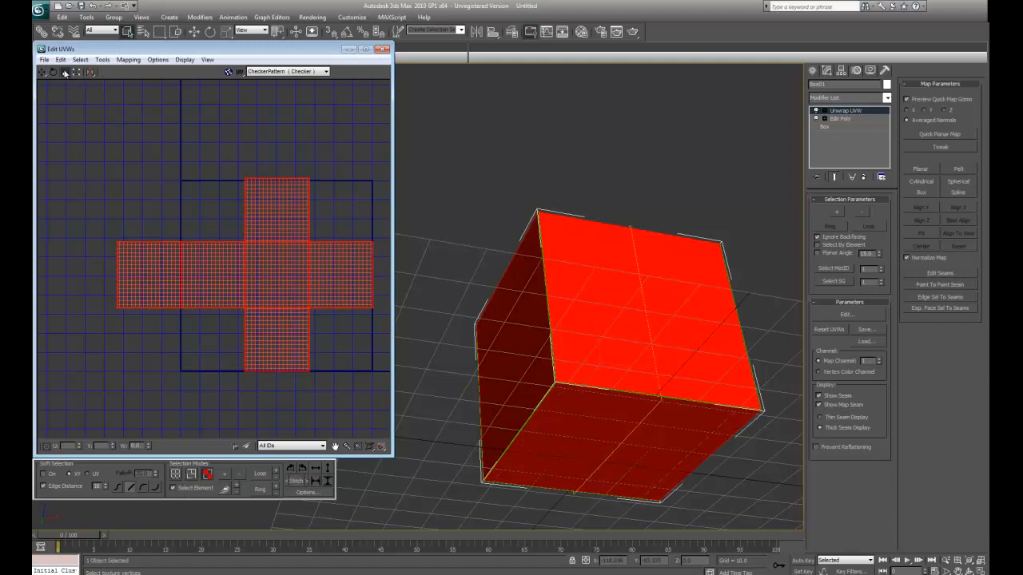
left_click(66, 73)
left_click_drag(279, 264, 279, 273)
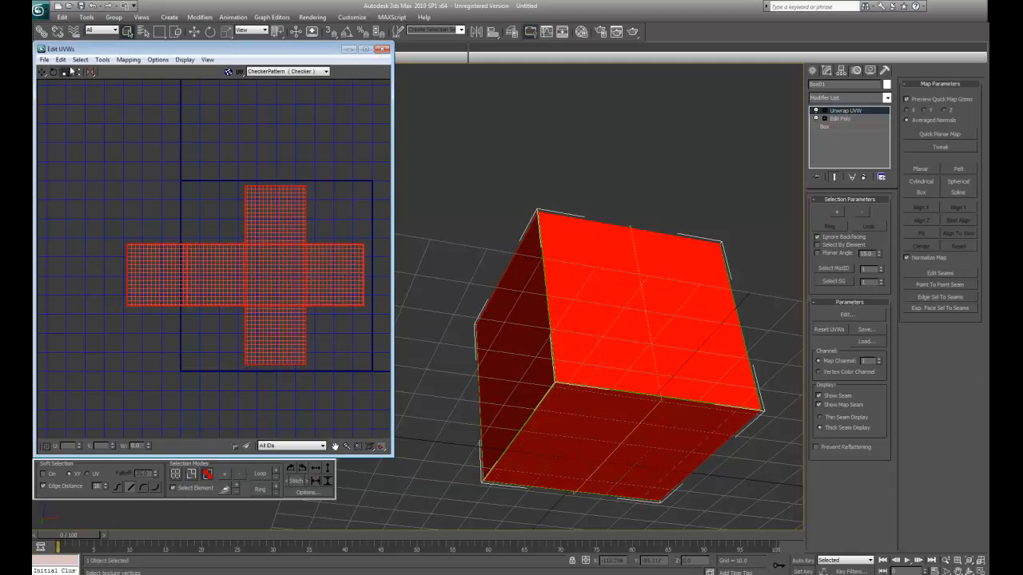
left_click(42, 72)
left_click(105, 307)
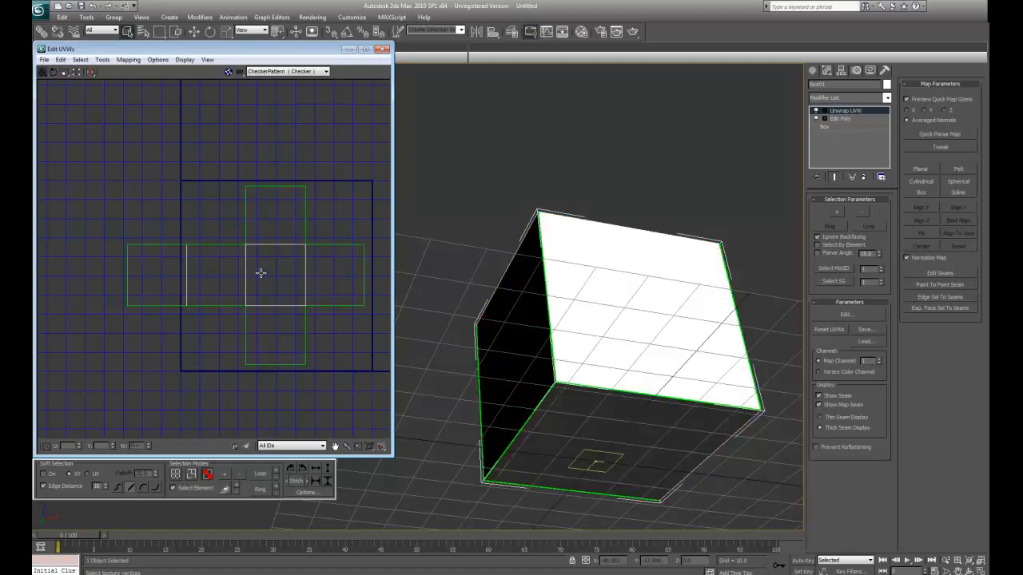
Step: Scale down and reposition the whole UV cross to fit inside the UV square, then deselect it
left_click(262, 273)
left_click_drag(294, 278, 279, 255)
left_click(45, 72)
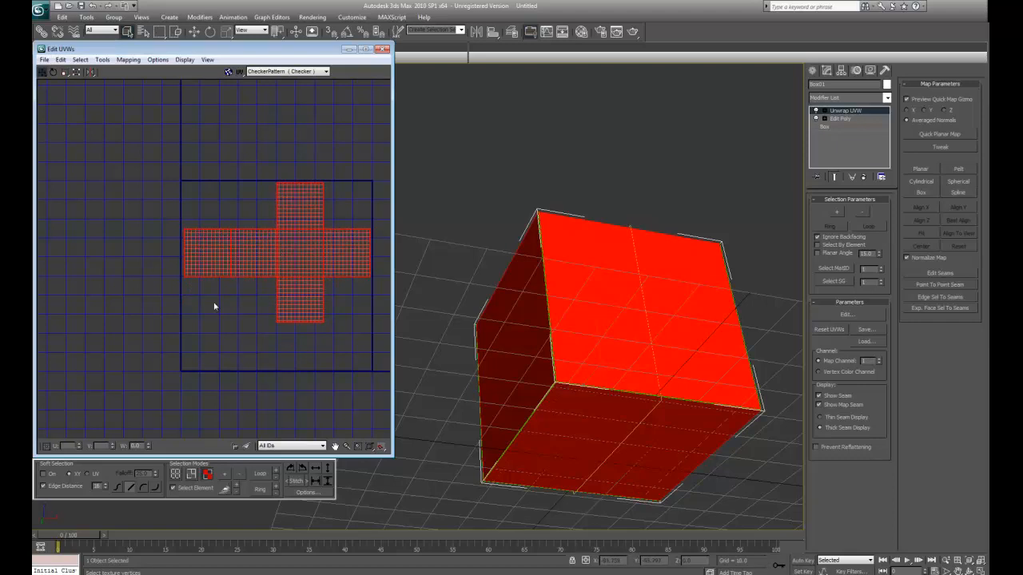
left_click(215, 323)
Step: Select the box's top face in the viewport to check which part of the UV cross it corresponds to
middle_click_drag(216, 325, 173, 317)
scroll(196, 352, "up", 2)
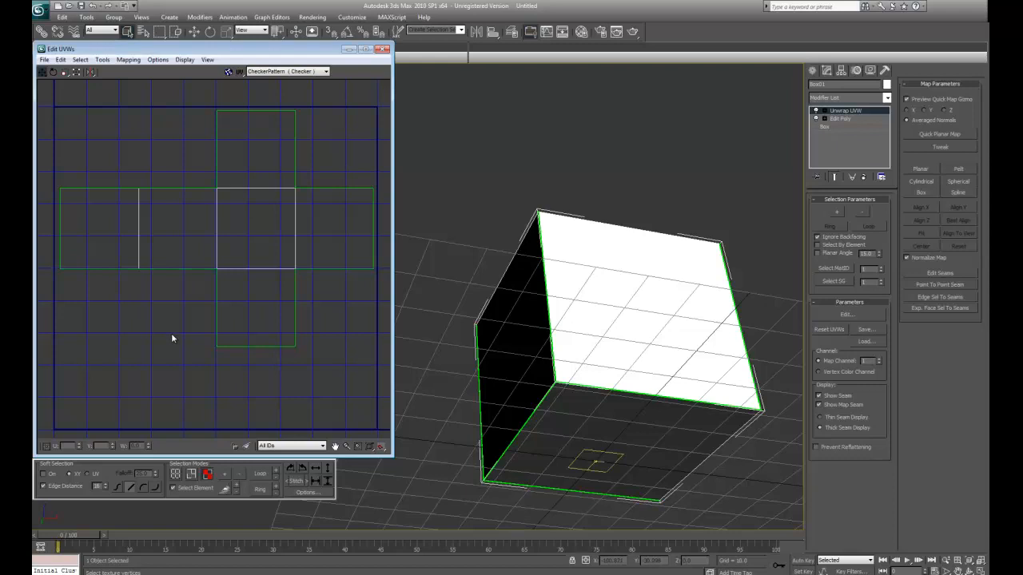
middle_click_drag(171, 333, 176, 357)
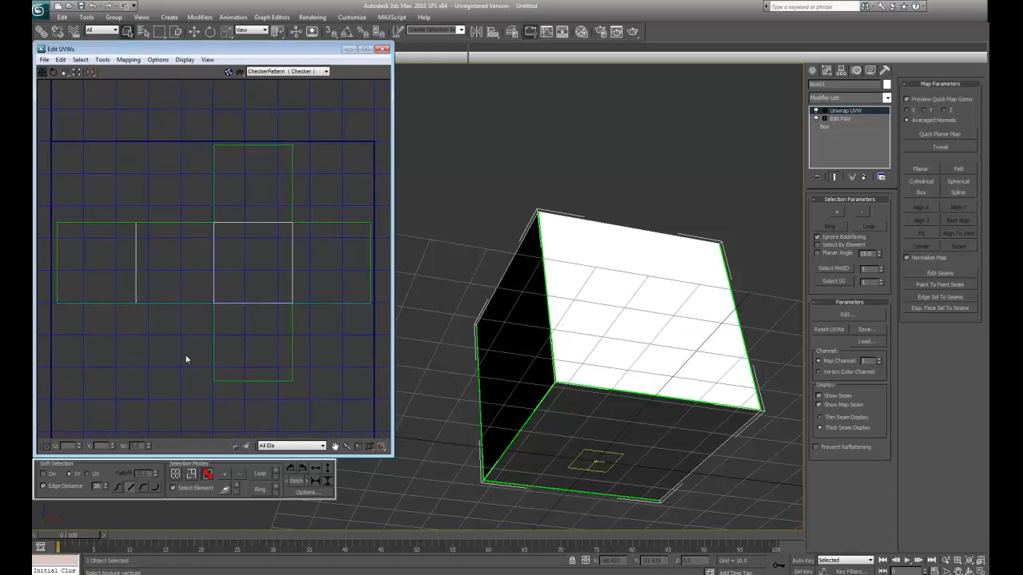
middle_click_drag(618, 319, 584, 306, "alt")
left_click(584, 306)
middle_click_drag(606, 422, 586, 366, "alt")
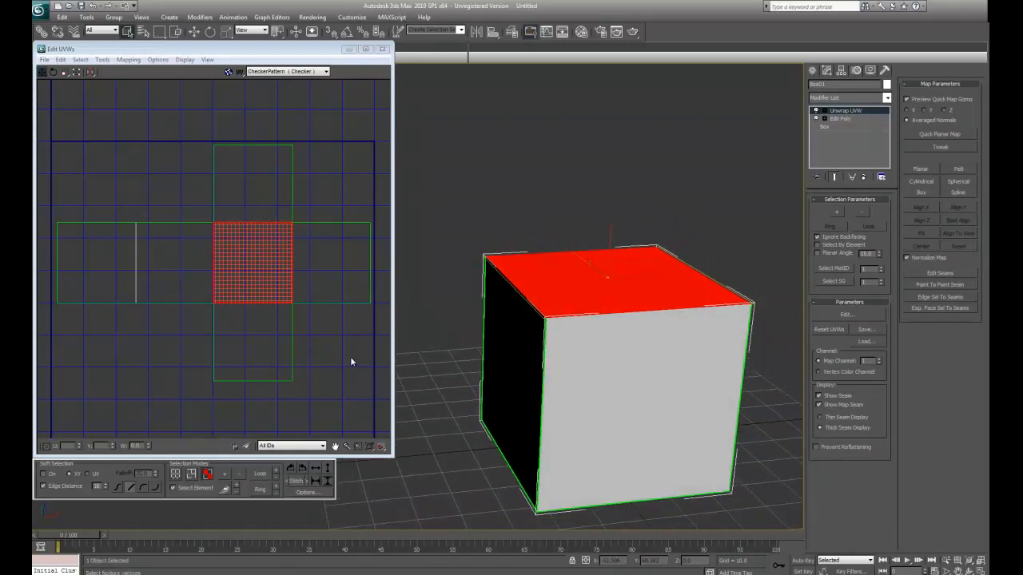
Step: Clear the box's face selection and open the 2 Tank Example scene without saving the changes to the box scene
middle_click_drag(493, 397, 413, 368, "alt")
left_click(470, 384)
left_click(37, 11)
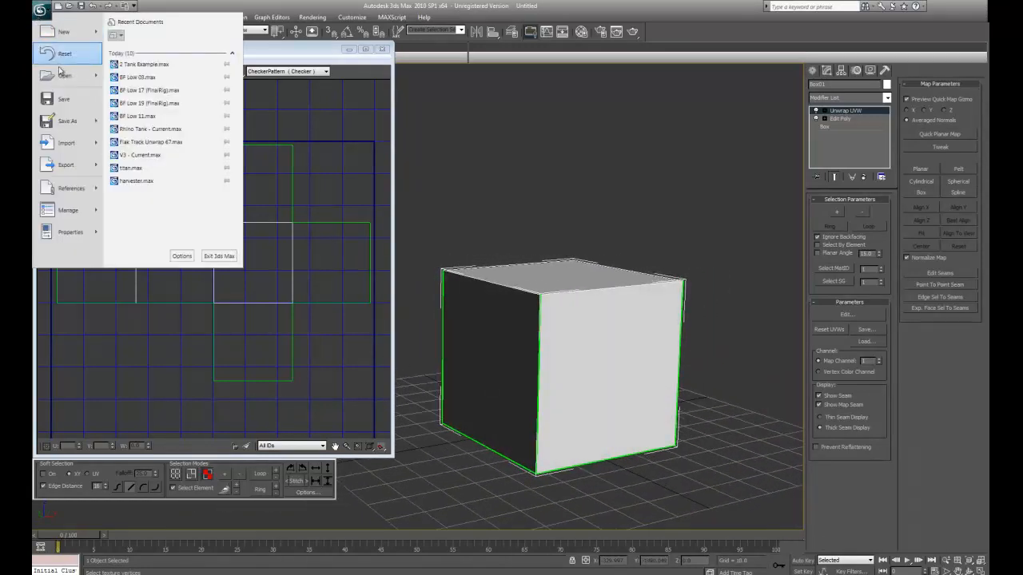
left_click(61, 76)
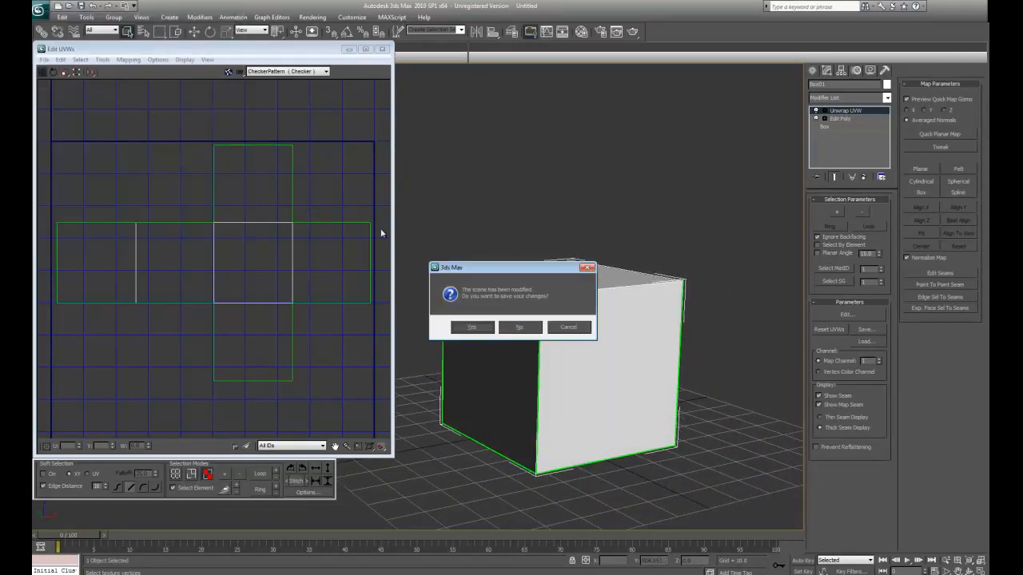
left_click(519, 327)
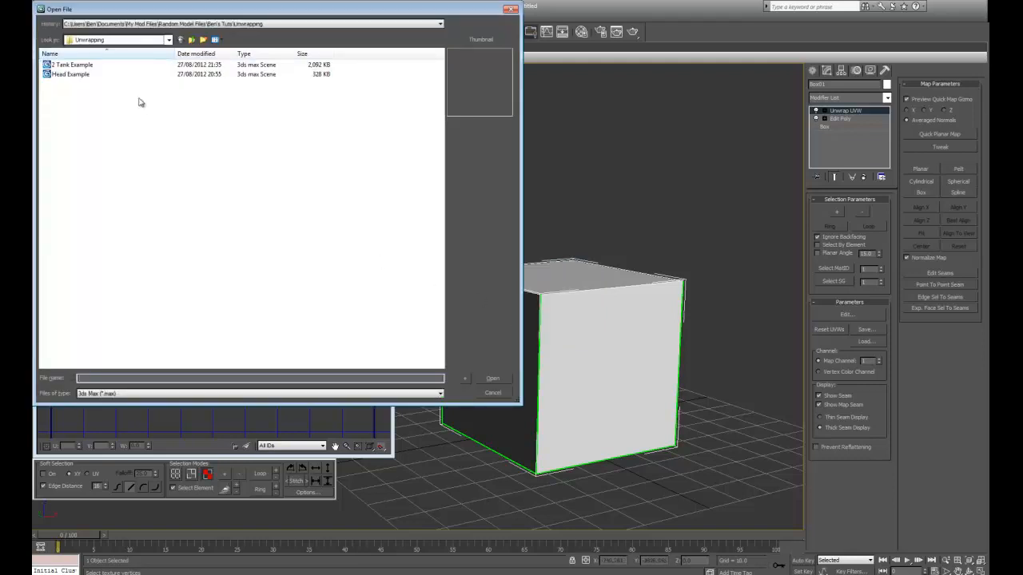
left_click(96, 65)
left_click(492, 380)
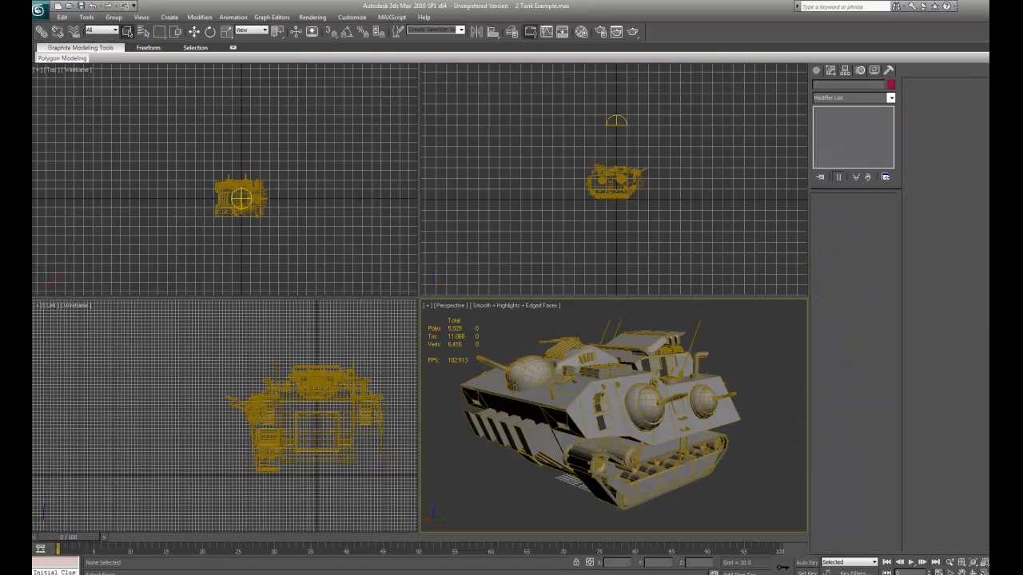
Step: Maximize the perspective view and select the tank model
key("alt+w")
left_click(497, 357)
left_click(659, 473)
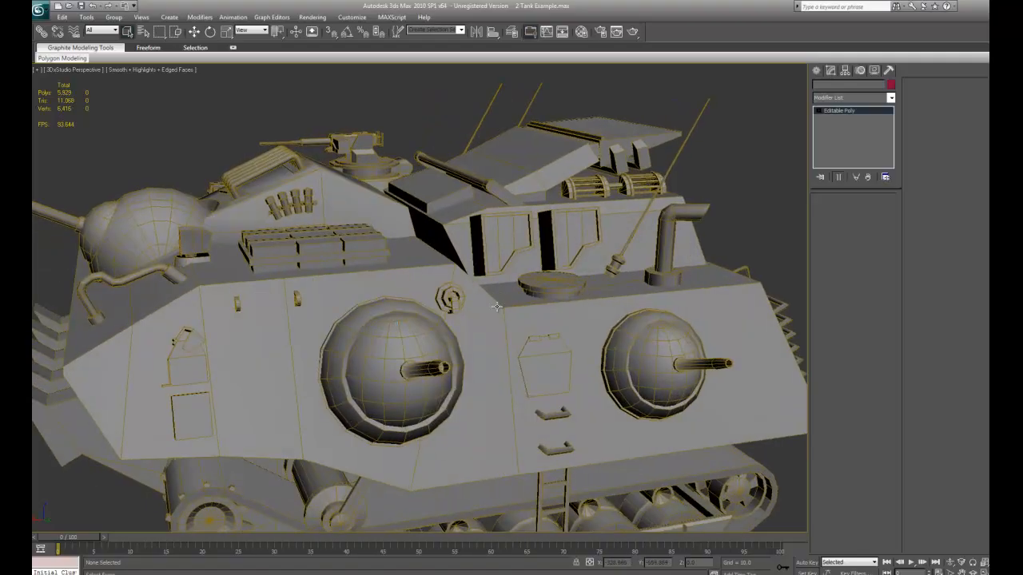
left_click(497, 306)
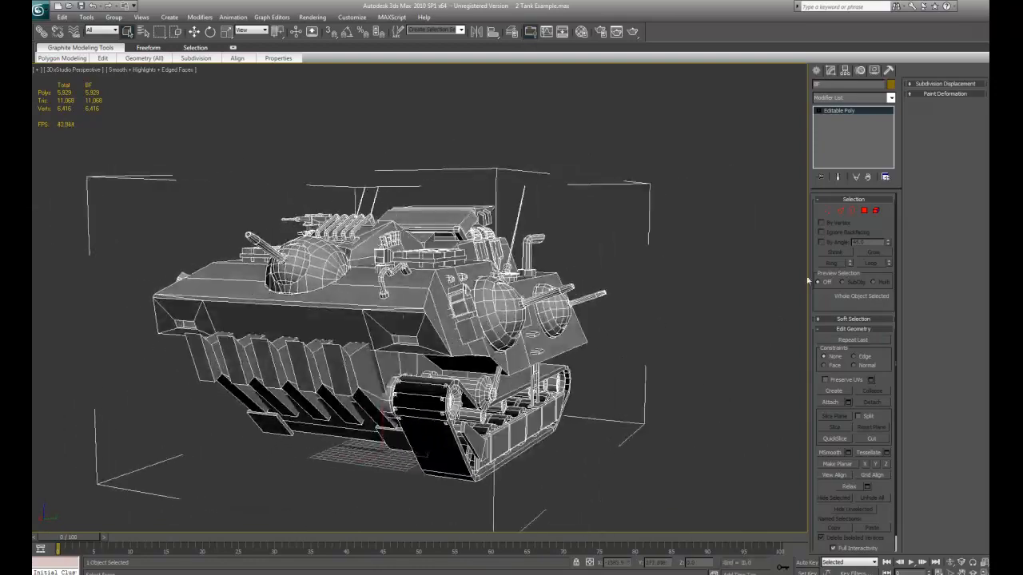
Step: Detach the tank's track element as a separate object named Tracks, then leave element mode and clear the selection
left_click(875, 211)
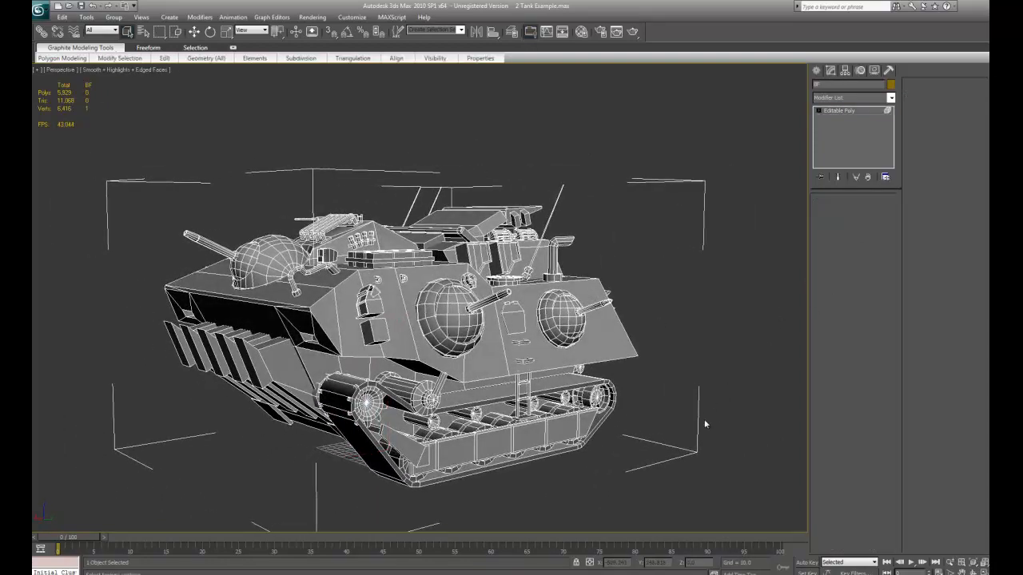
left_click(353, 445)
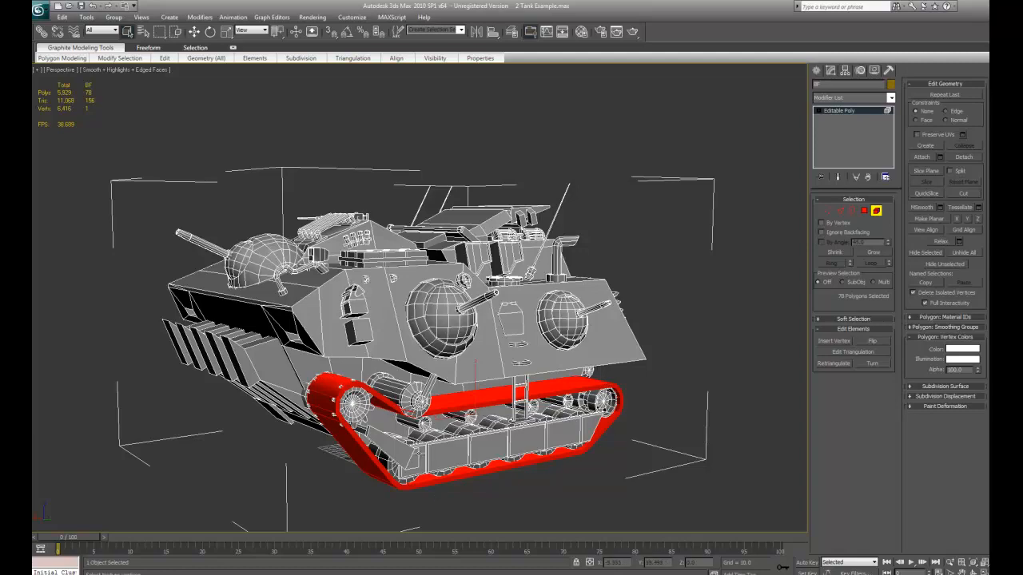
middle_click_drag(436, 408, 627, 313, "alt")
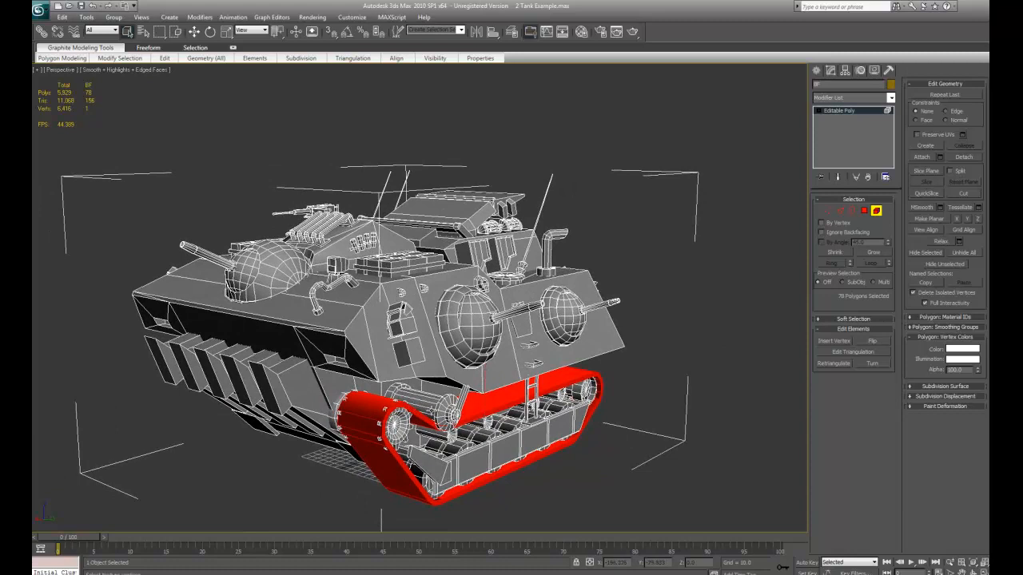
left_click(964, 156)
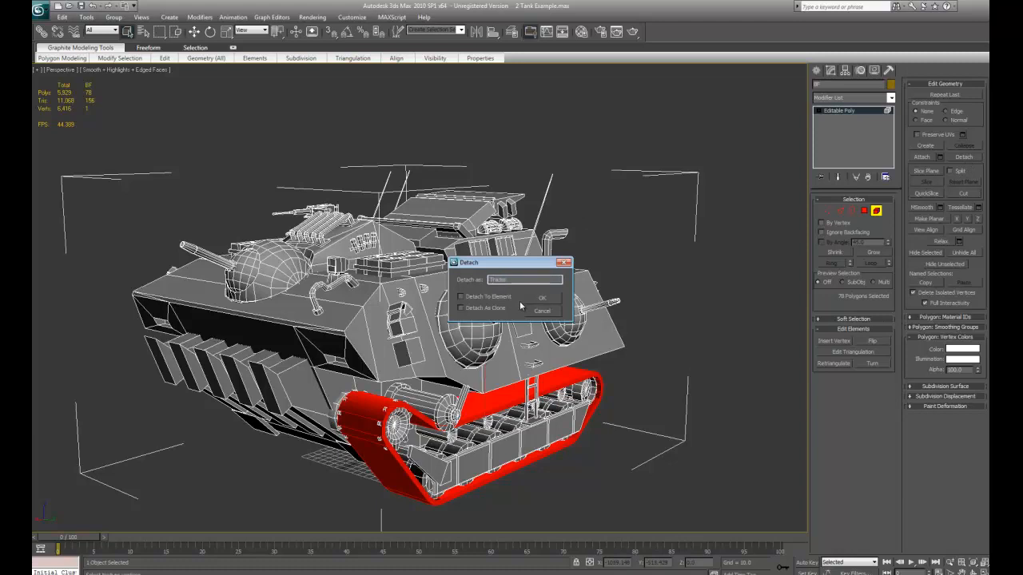
key("Return")
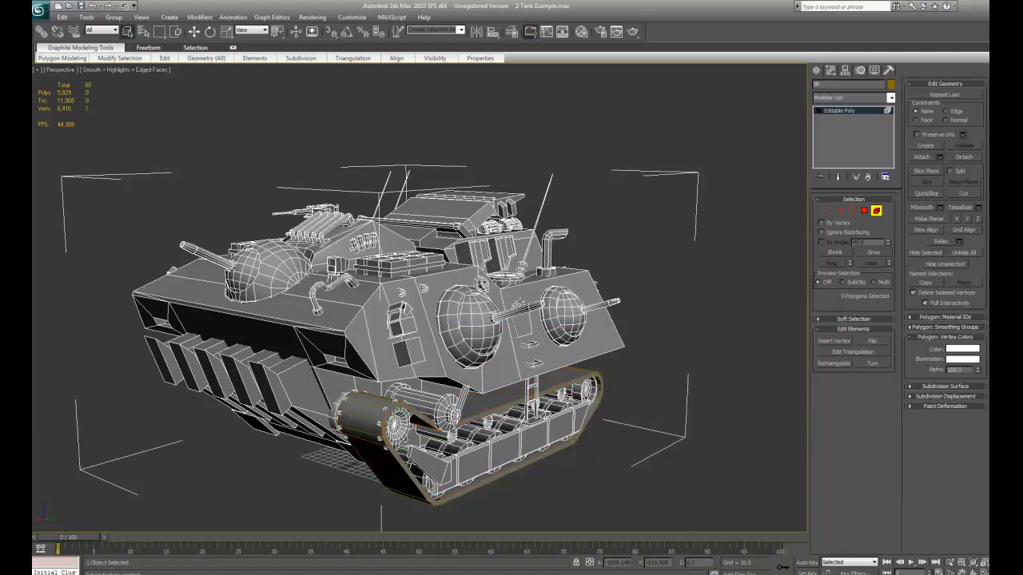
left_click(877, 210)
left_click(744, 303)
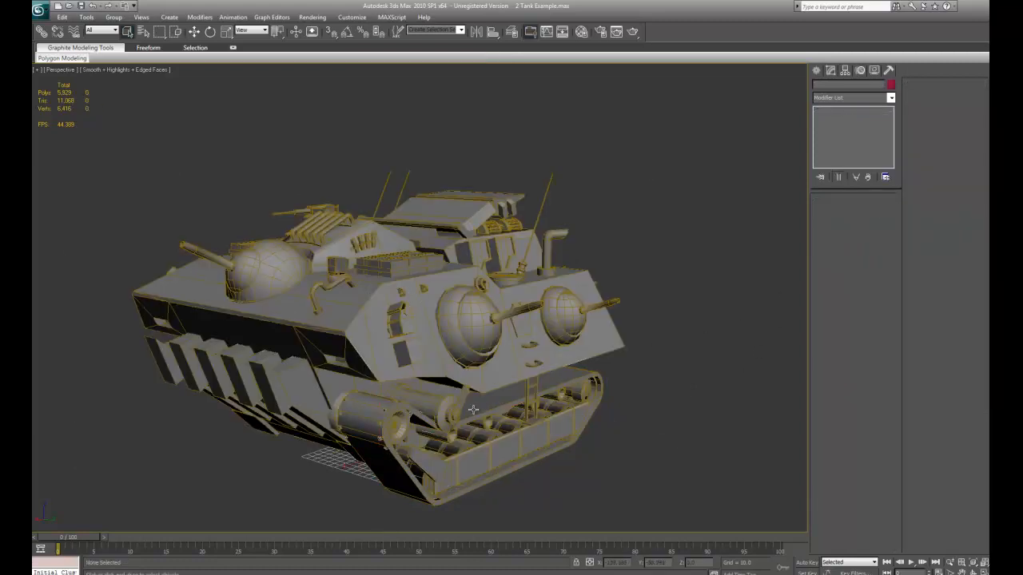
Step: Move the detached track object sideways along the Y axis, well clear of the tank body
left_click(474, 406)
right_click(474, 406)
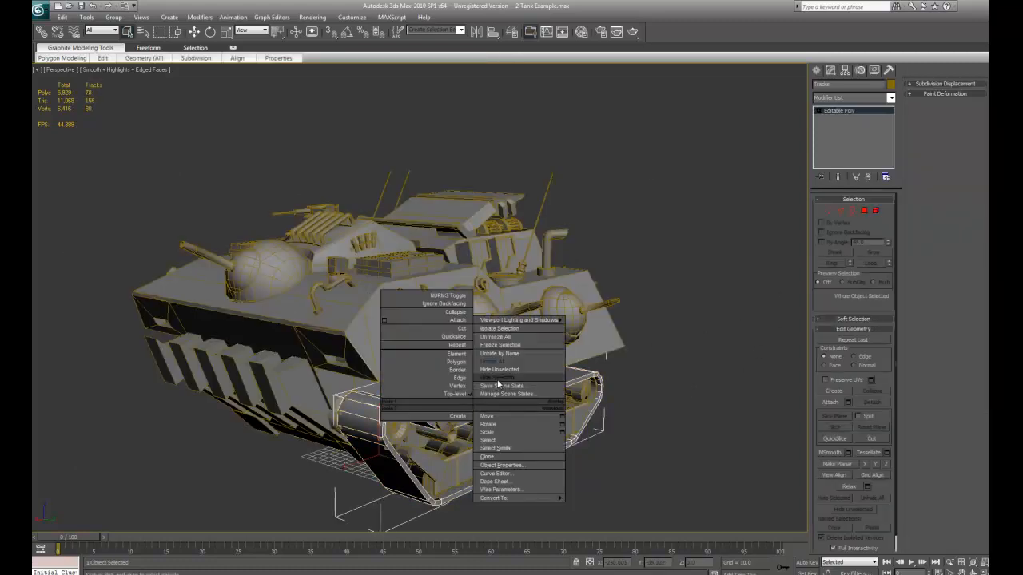
left_click(541, 401)
left_click(198, 30)
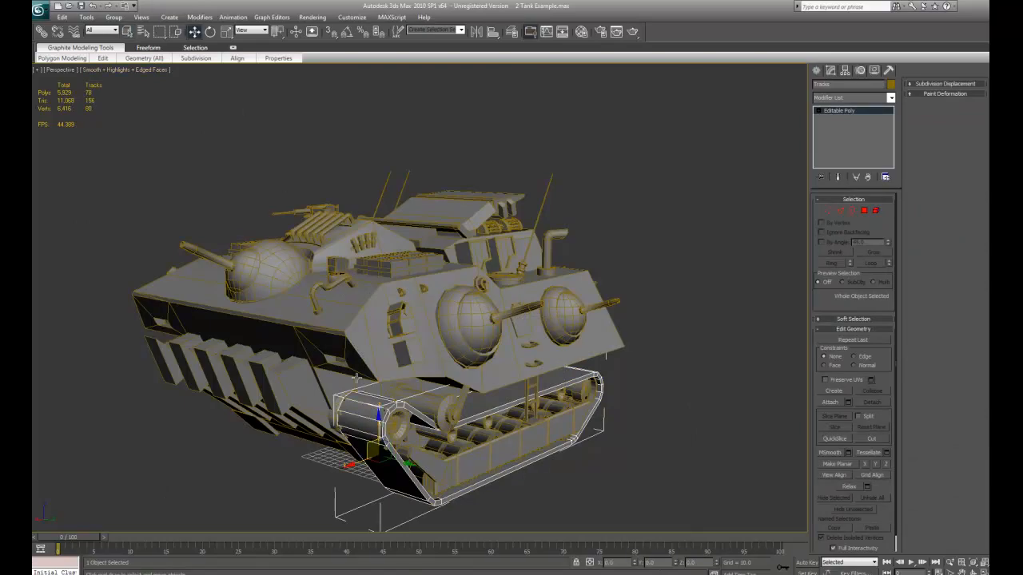
left_click_drag(405, 464, 745, 568)
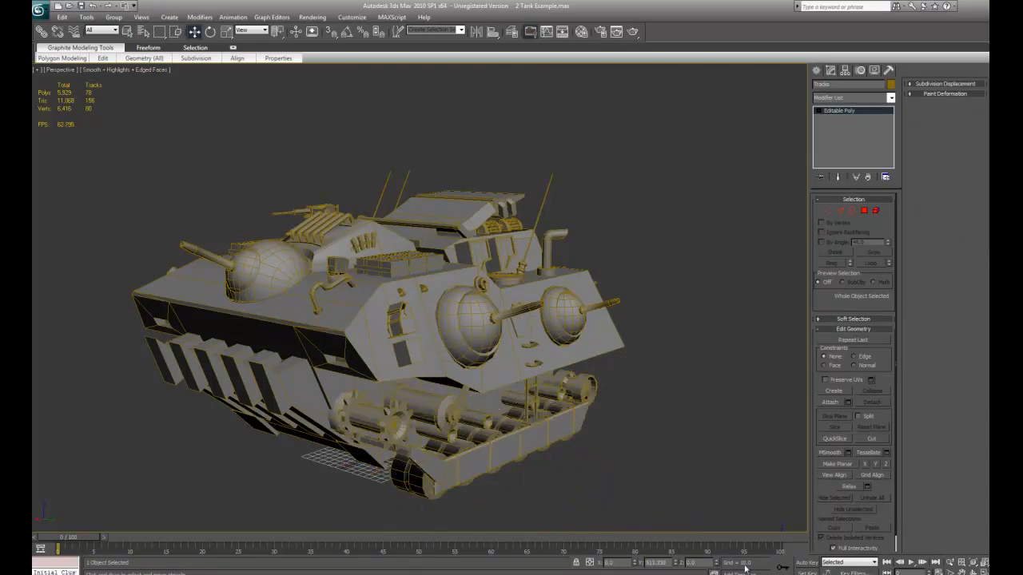
left_click(680, 522)
Step: Delete the repeated road wheels beneath the tank's side skirt in element mode, keeping only the front one, and deselect the tank
left_click(442, 352)
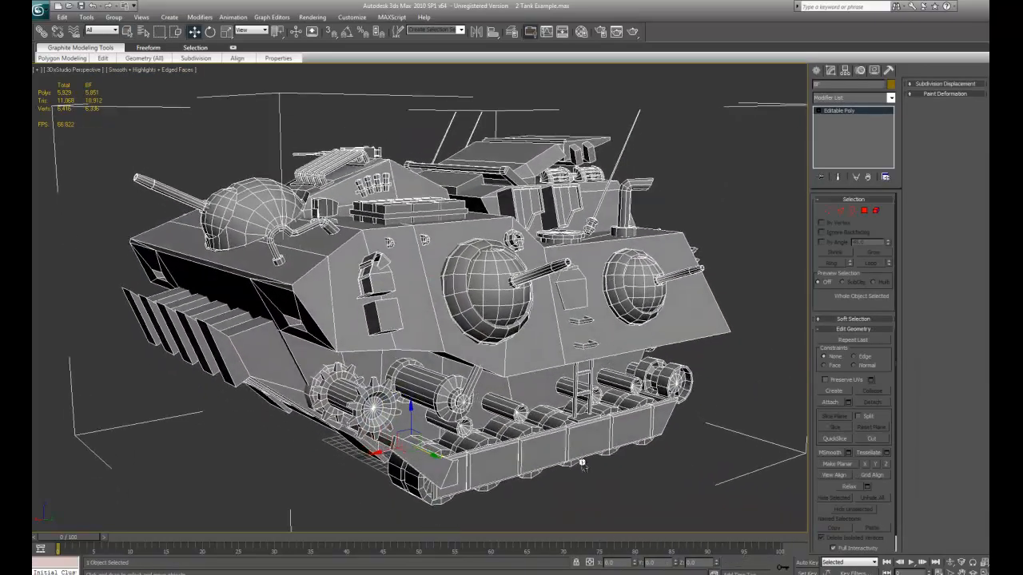
left_click(651, 471)
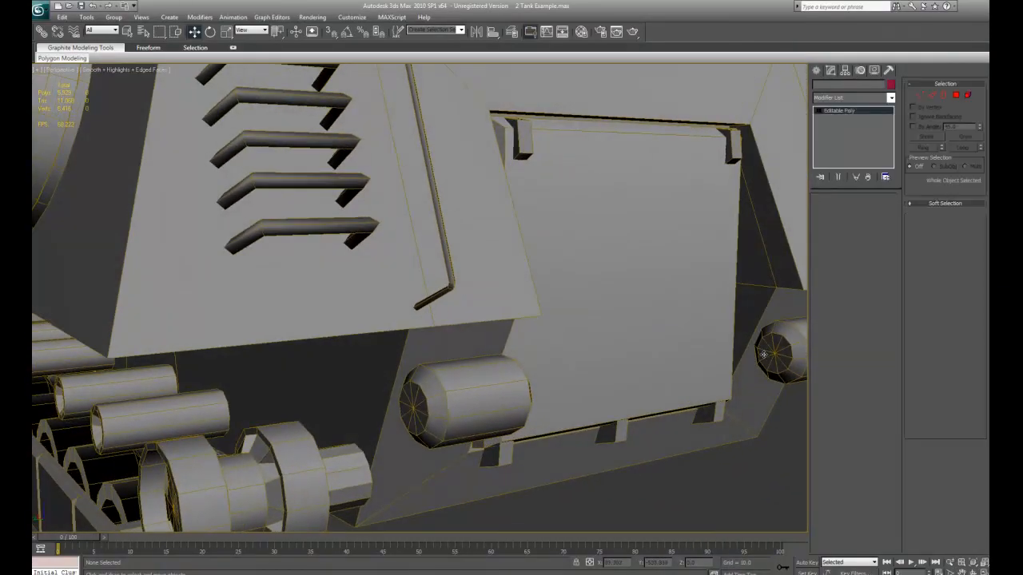
left_click(773, 355)
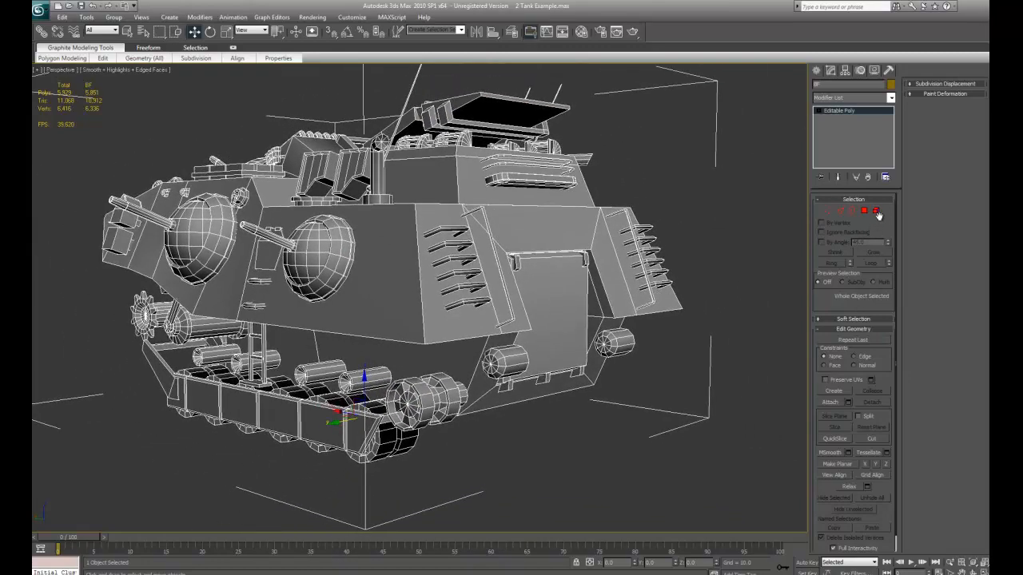
key("5")
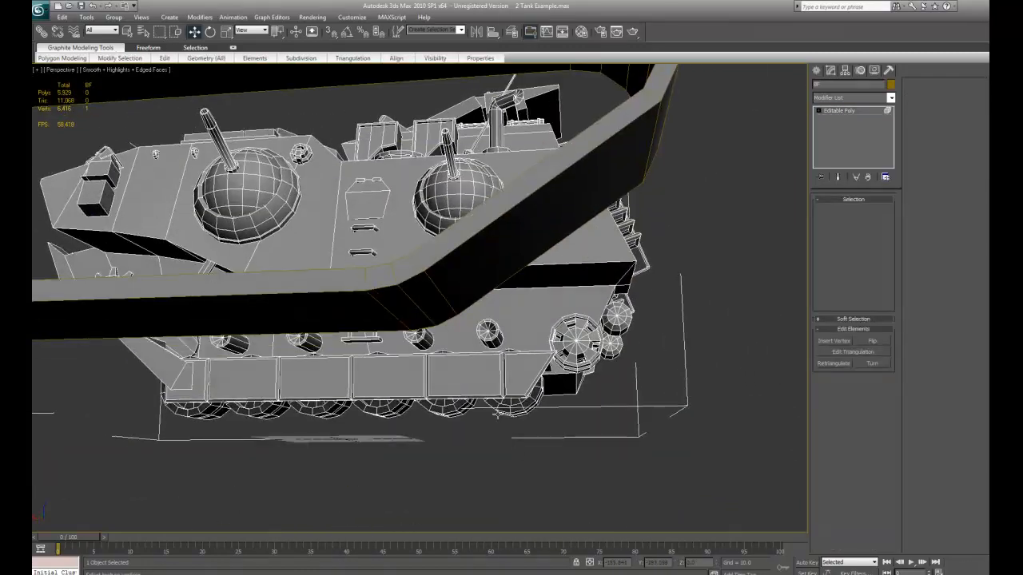
left_click(531, 341)
left_click(389, 346, "ctrl")
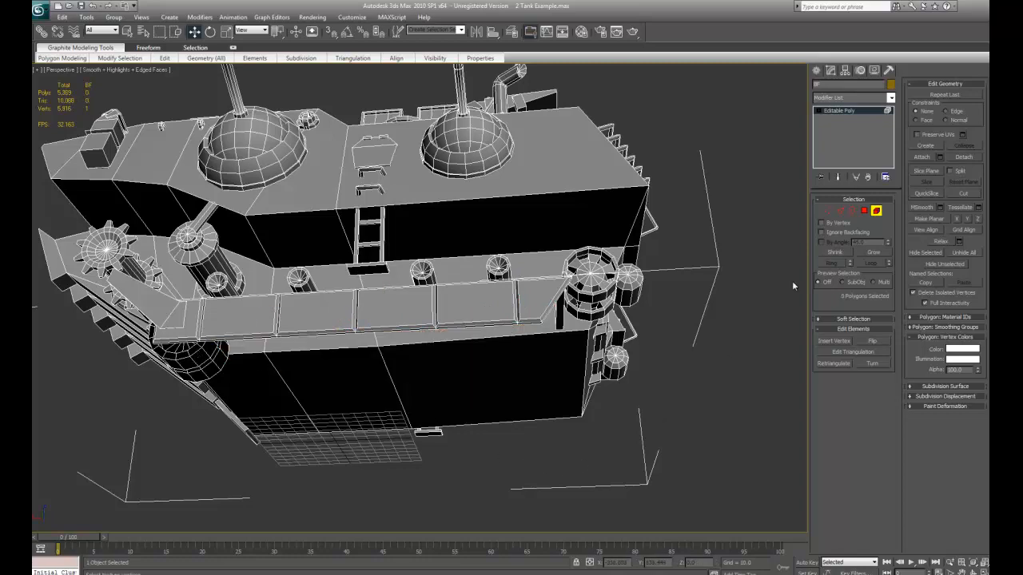
left_click(748, 287)
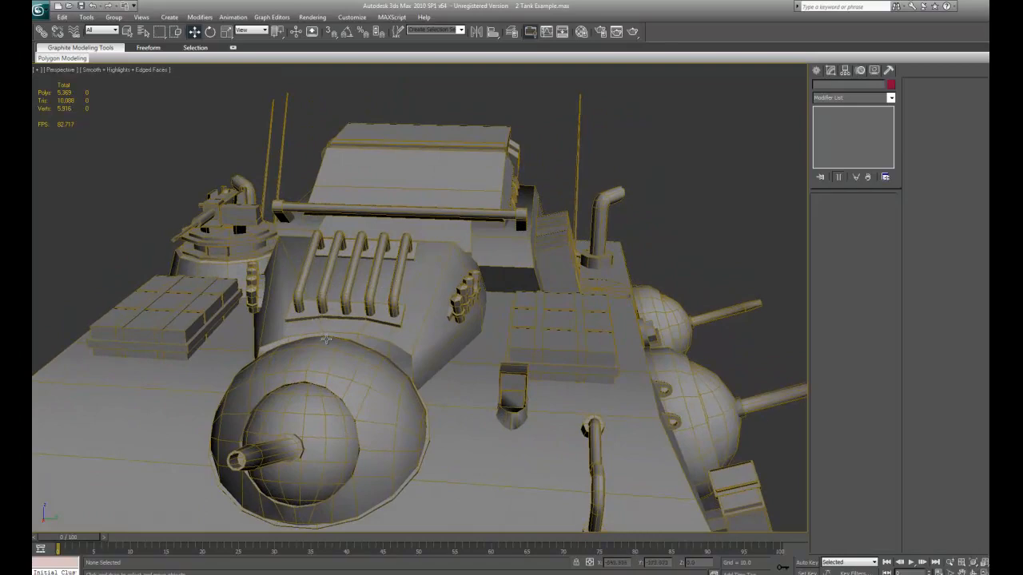
Step: Apply an Unwrap UVW modifier to the tank body and keep the tank selected
left_click(306, 279)
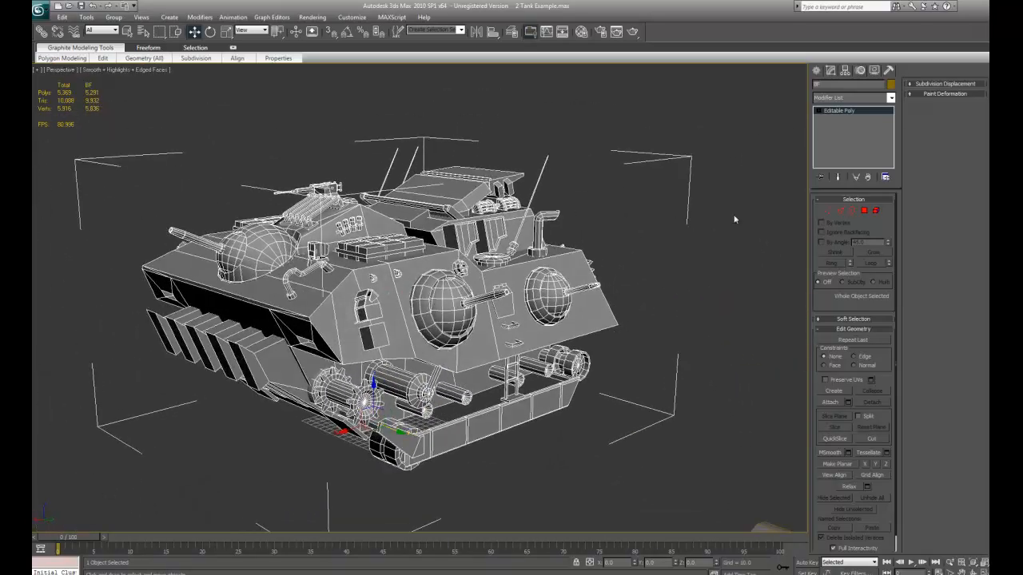
left_click(839, 97)
left_click_drag(892, 169, 895, 395)
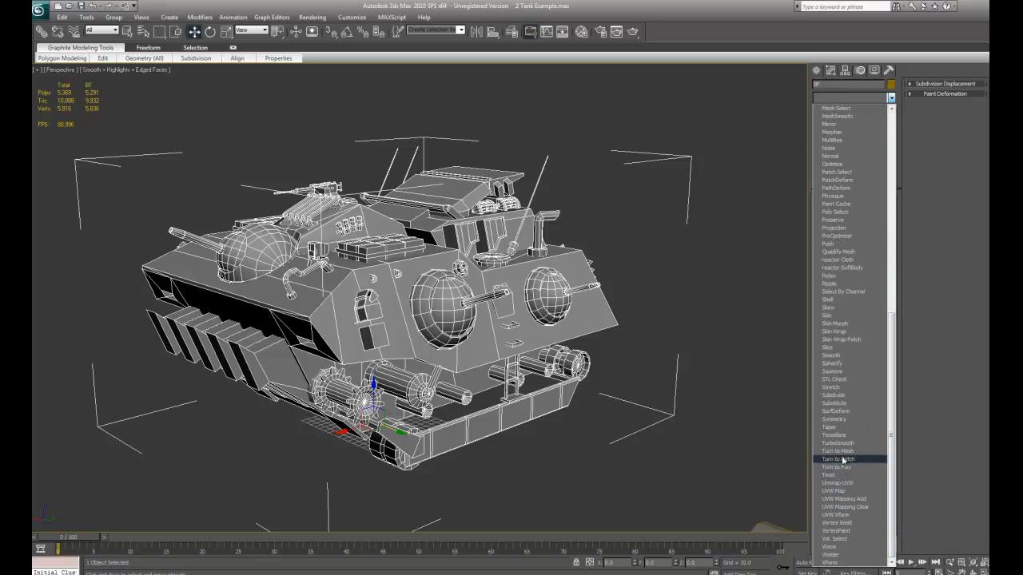
left_click(837, 483)
left_click(564, 414)
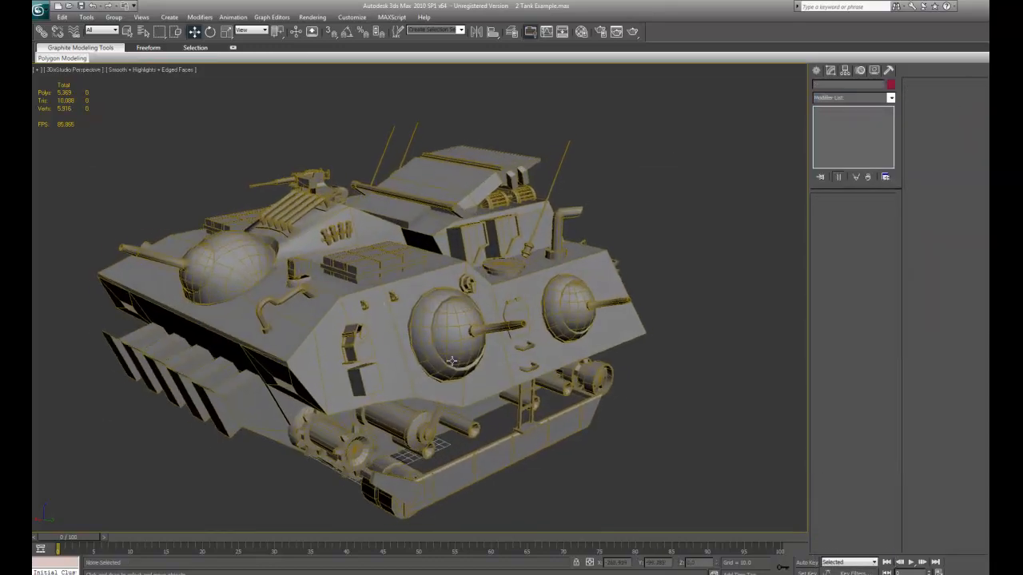
left_click(623, 357)
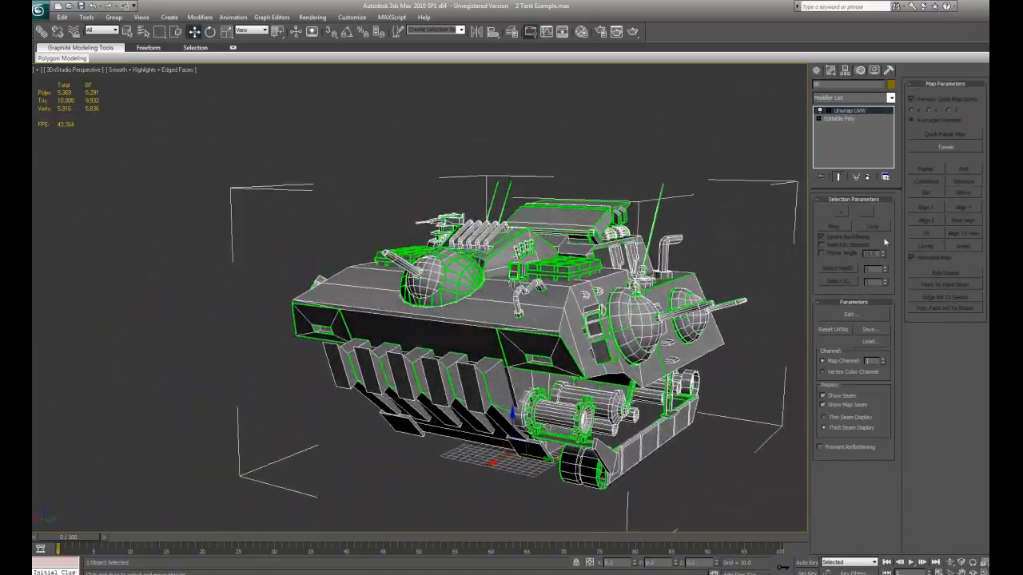
Step: Open the tank's UV editor, hide the checker background, and enlarge the editor window
left_click(849, 316)
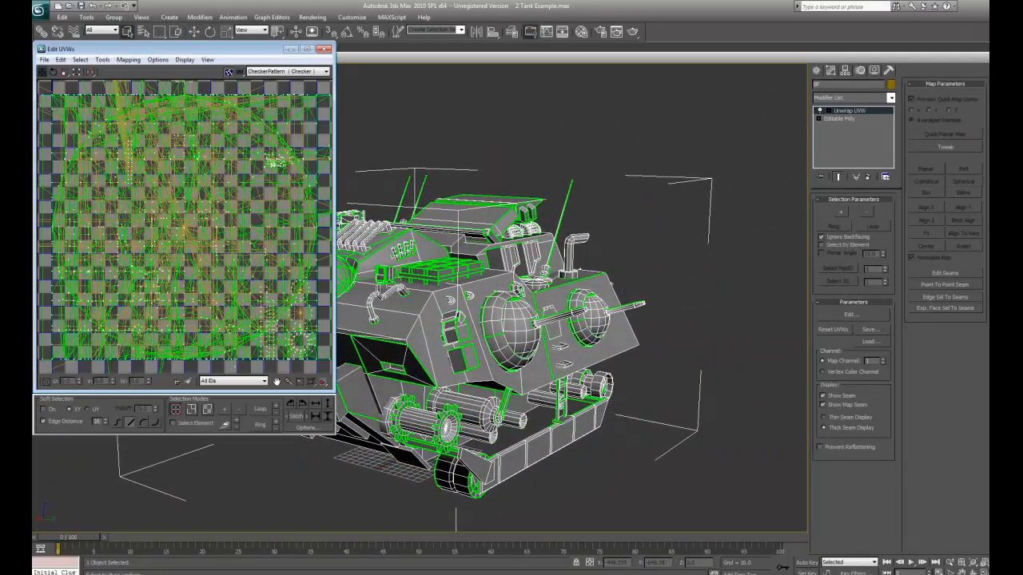
left_click(229, 73)
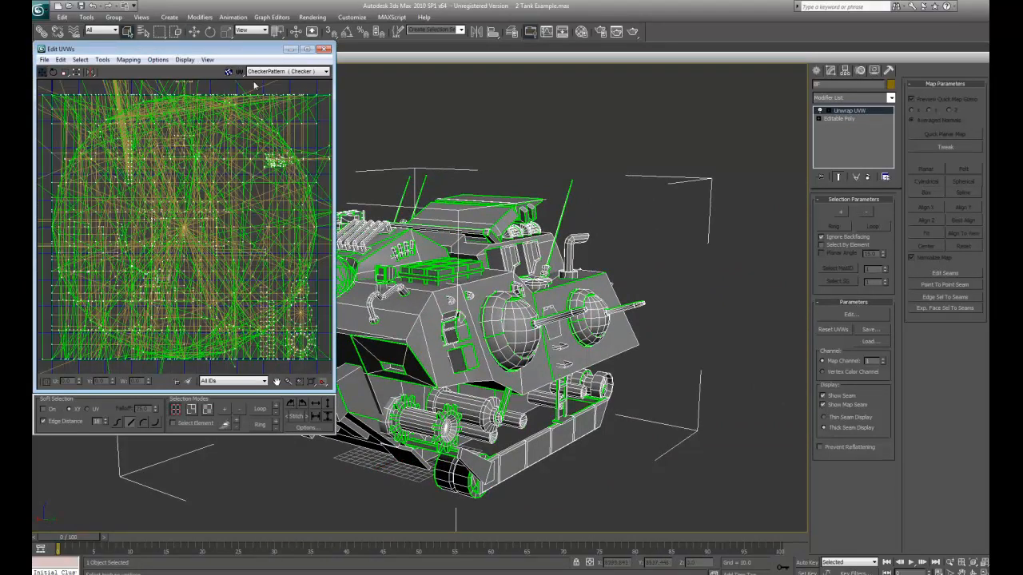
left_click_drag(233, 52, 268, 34)
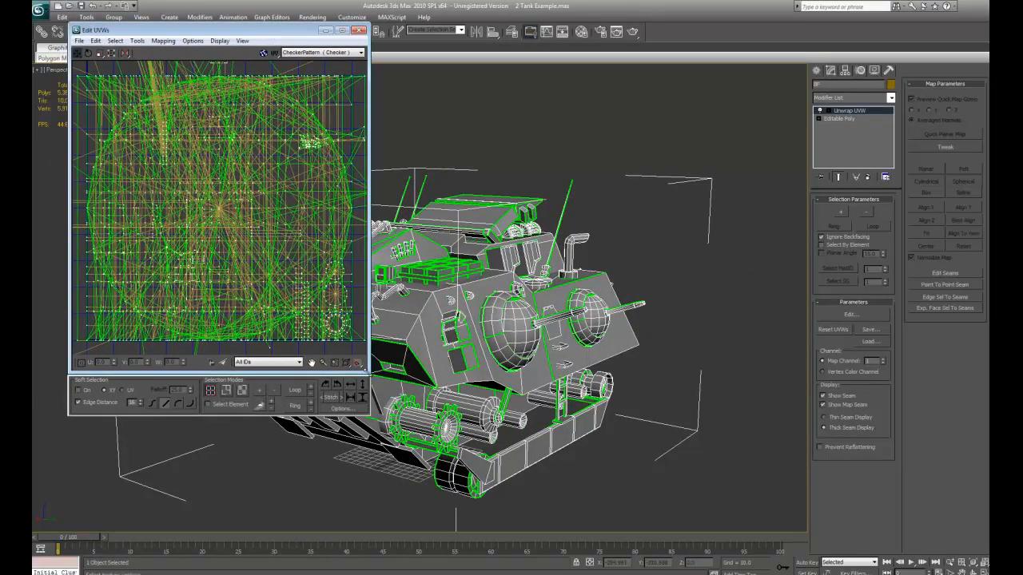
left_click_drag(366, 370, 503, 508)
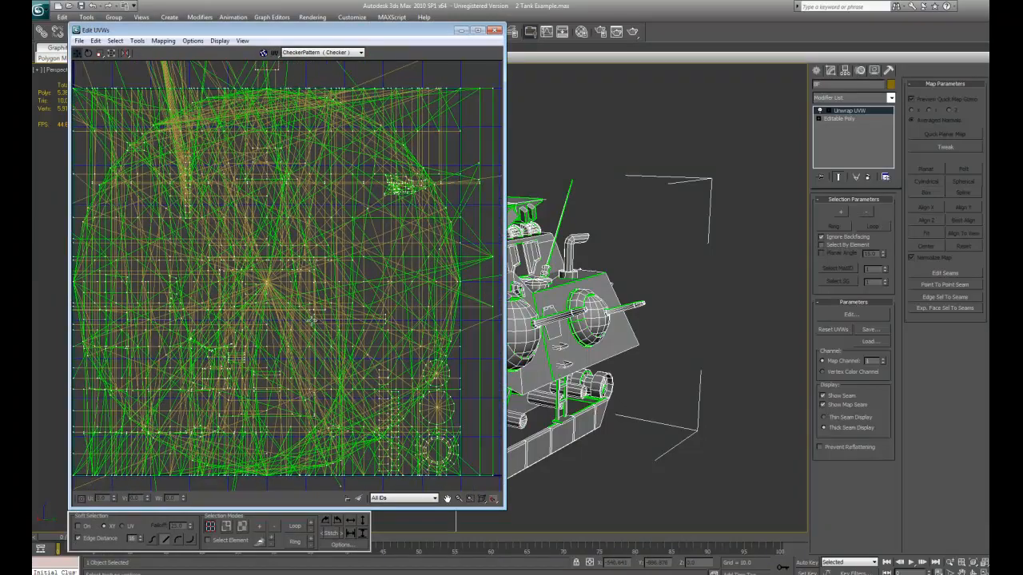
Step: Examine the tank's existing UV layout, both inside the UV square and in the pieces spread far outside it
scroll(311, 320, "down", 8)
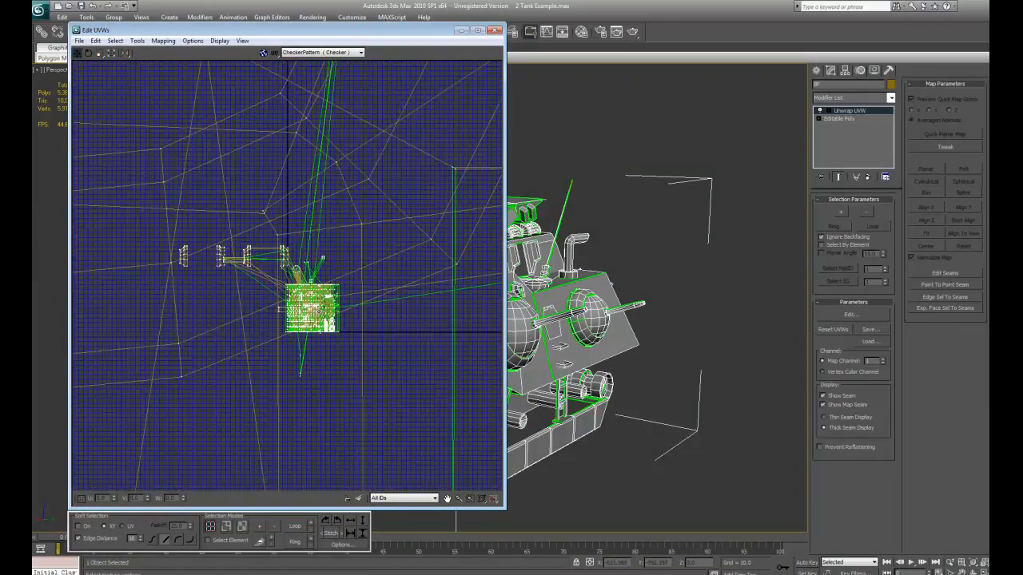
scroll(318, 310, "down", 8)
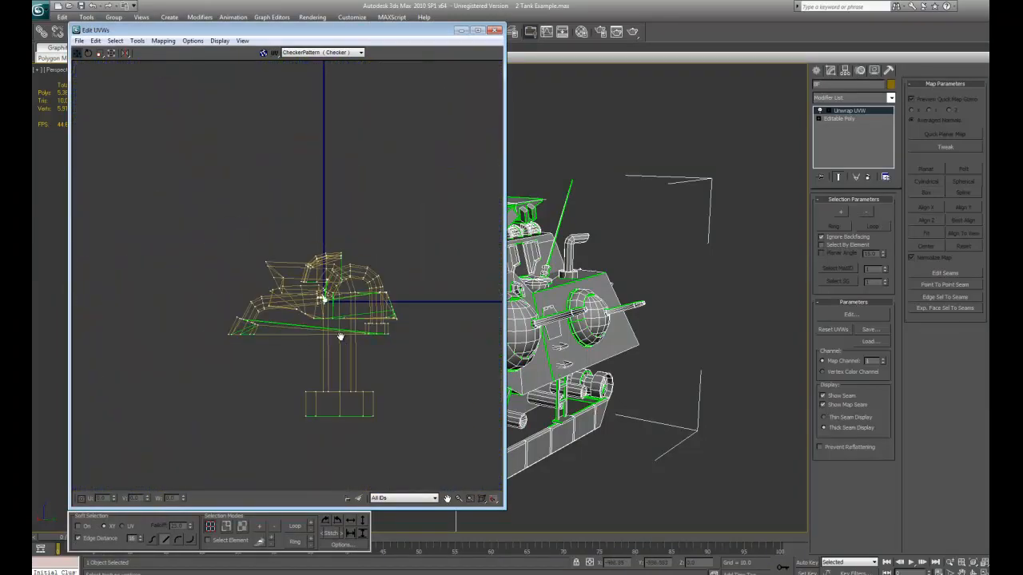
scroll(319, 304, "up", 12)
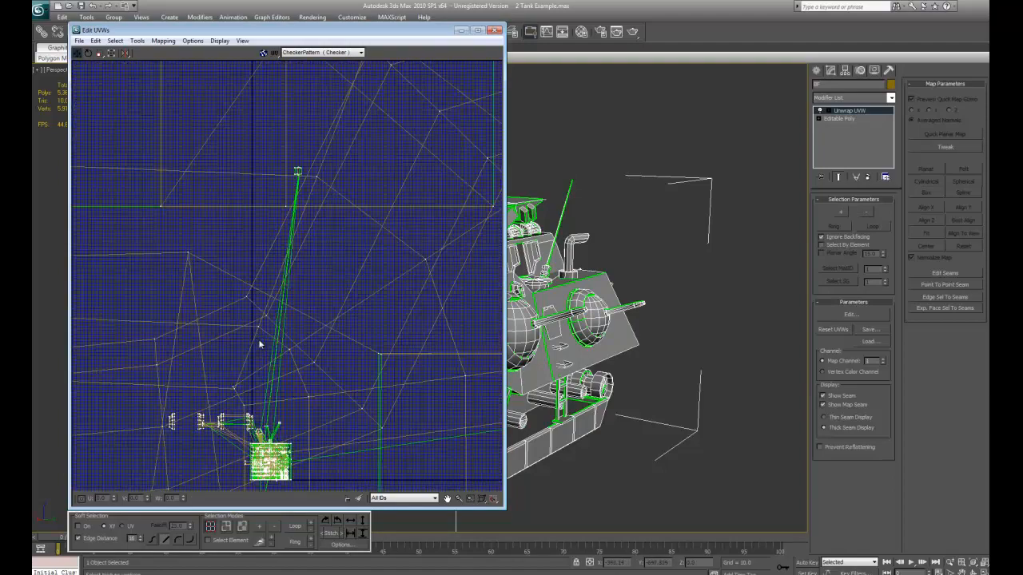
middle_click_drag(260, 332, 277, 221)
scroll(277, 221, "up", 2)
middle_click_drag(280, 352, 301, 235)
scroll(303, 236, "up", 4)
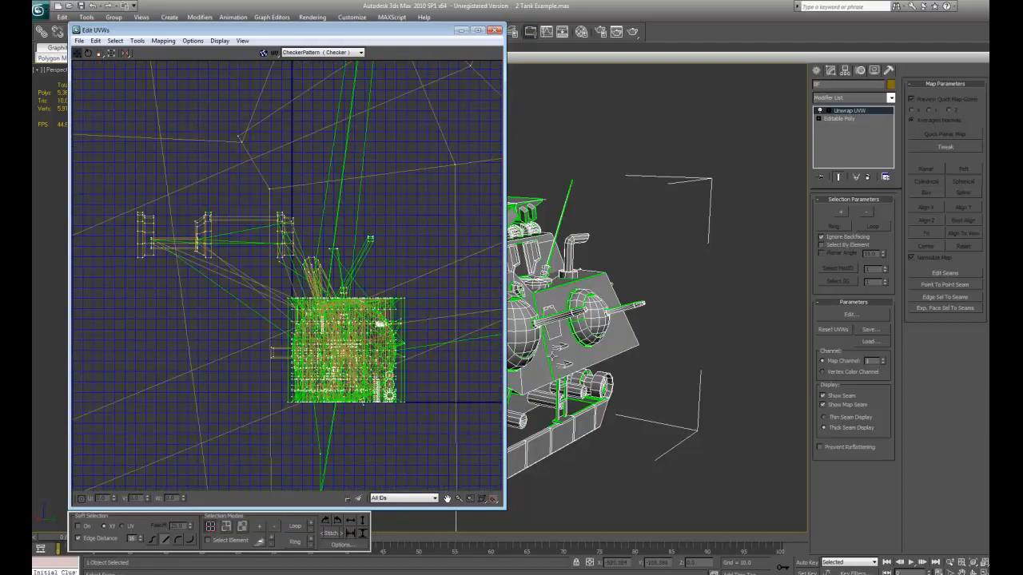
scroll(581, 373, "up", 8)
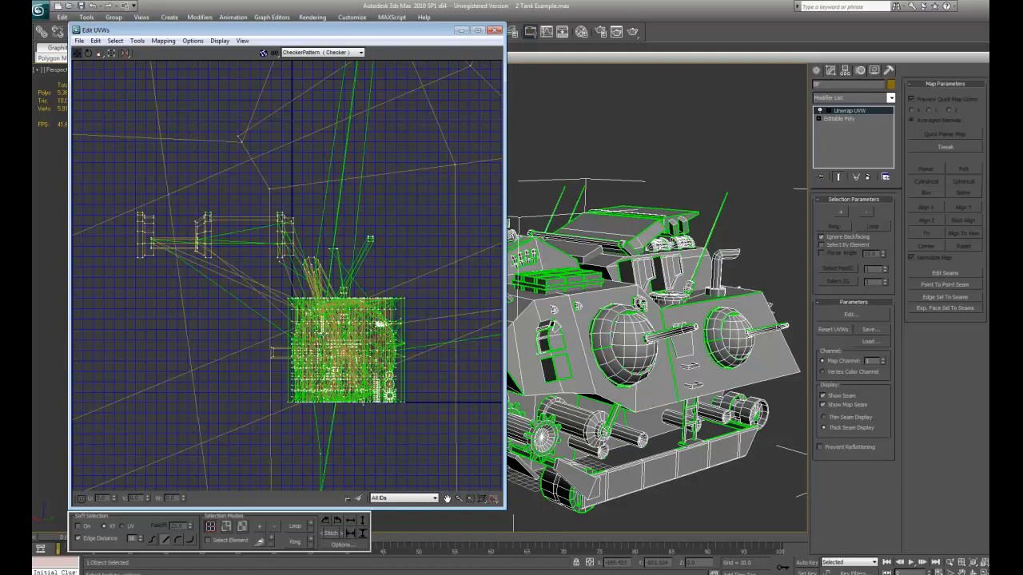
middle_click_drag(283, 325, 206, 270)
scroll(261, 318, "up", 3)
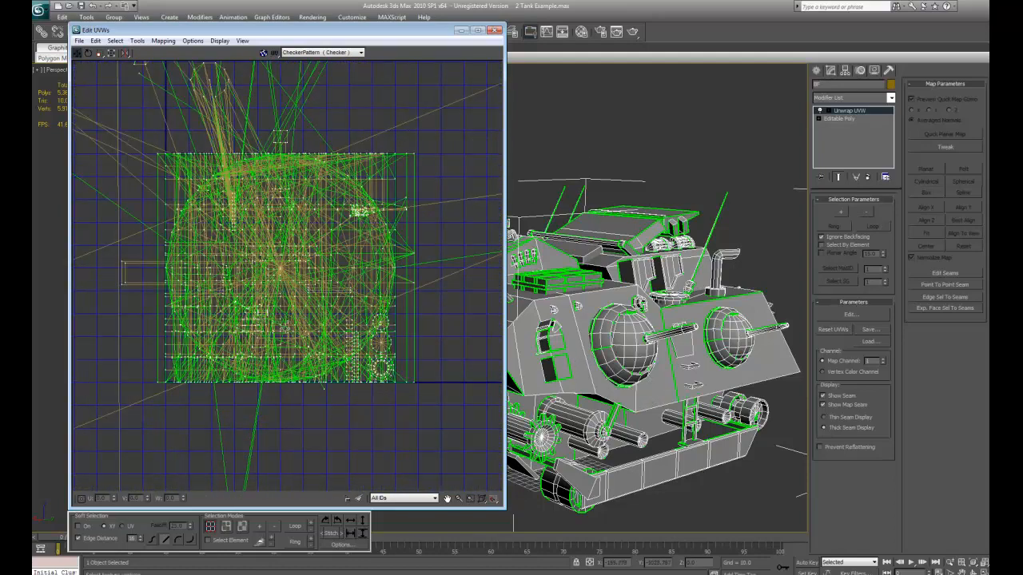
Step: Select every face of the tank in the UV editor using face selection mode
scroll(167, 277, "down", 4)
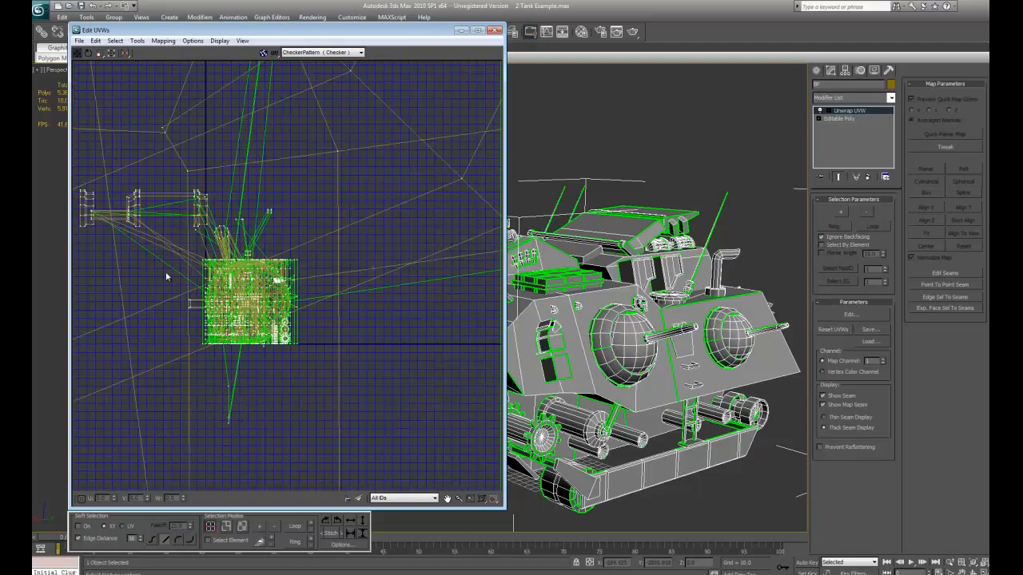
scroll(258, 243, "up", 3)
scroll(338, 297, "up", 5)
scroll(331, 292, "down", 4)
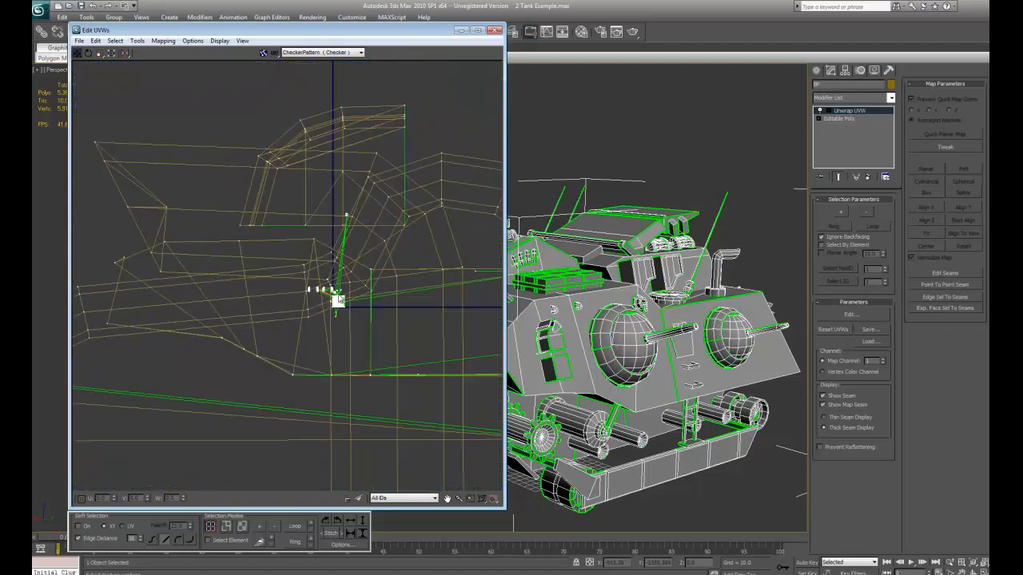
left_click(242, 527)
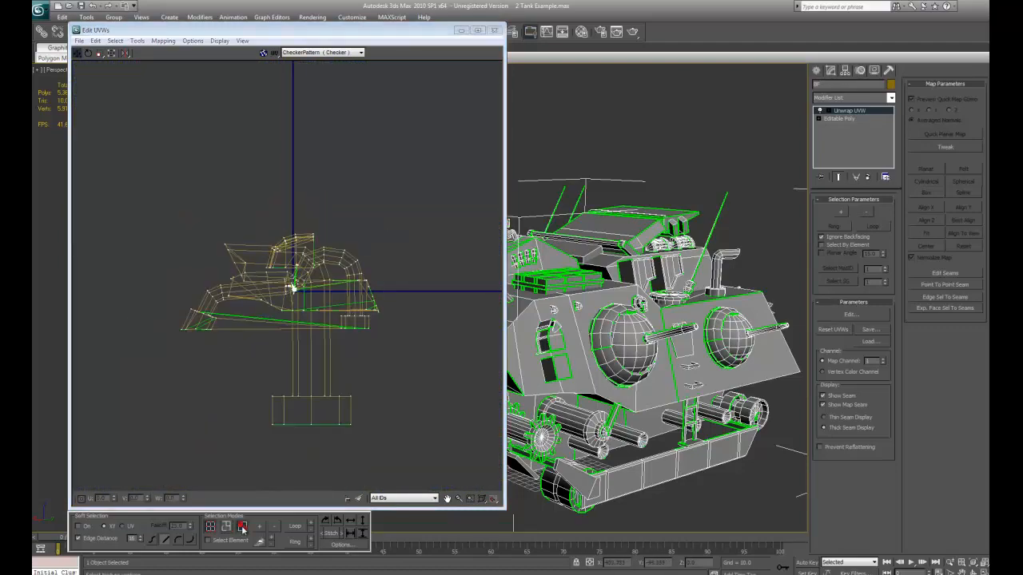
left_click_drag(142, 168, 432, 482)
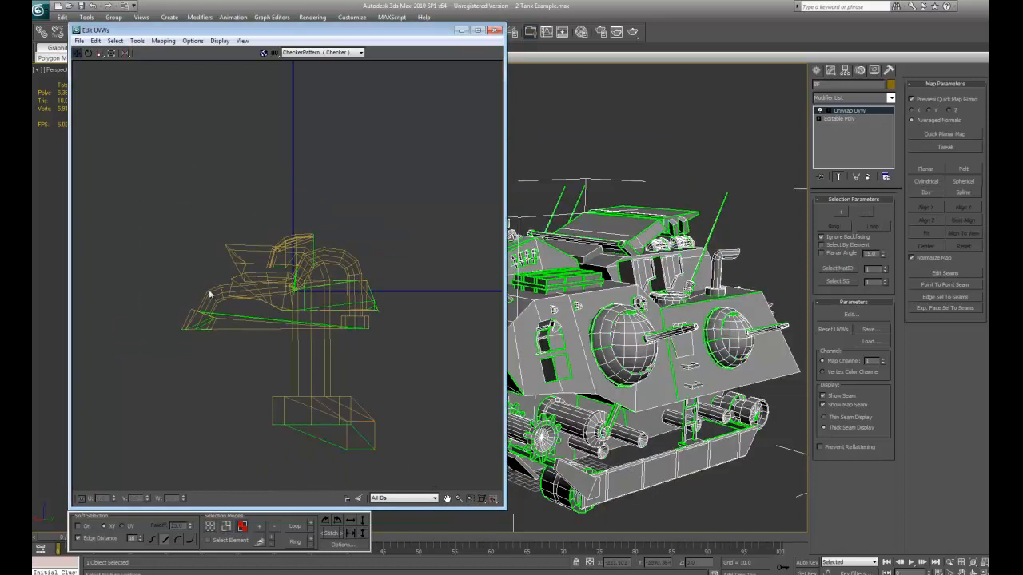
left_click_drag(171, 205, 256, 299)
left_click_drag(178, 223, 430, 502)
middle_click_drag(212, 175, 302, 260)
scroll(302, 260, "down", 3)
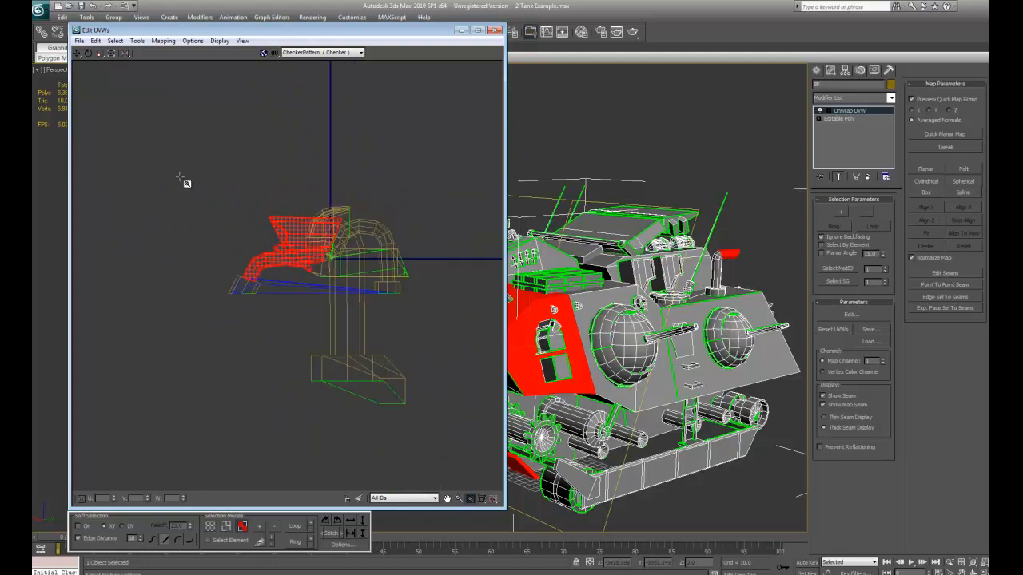
left_click_drag(177, 172, 492, 441)
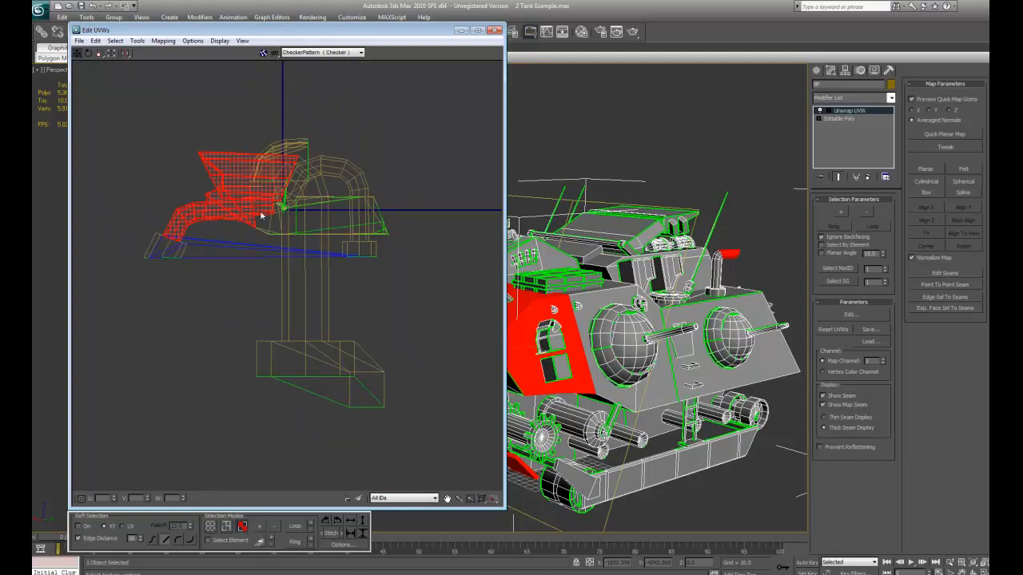
key("ctrl+a")
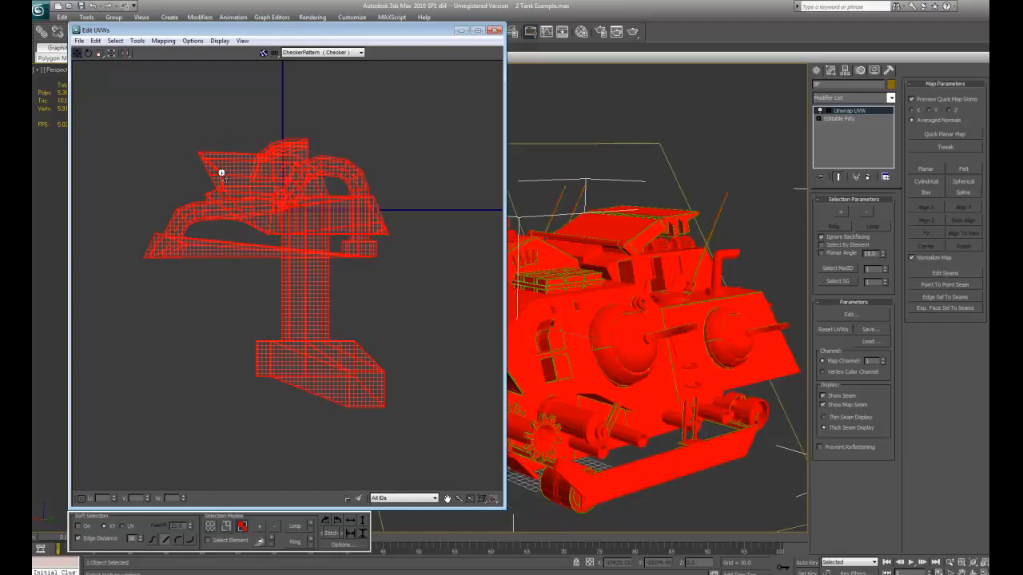
Step: Apply Flatten Mapping to all the tank's faces with normalized clusters, rotated clusters and filled holes
scroll(345, 284, "up", 10)
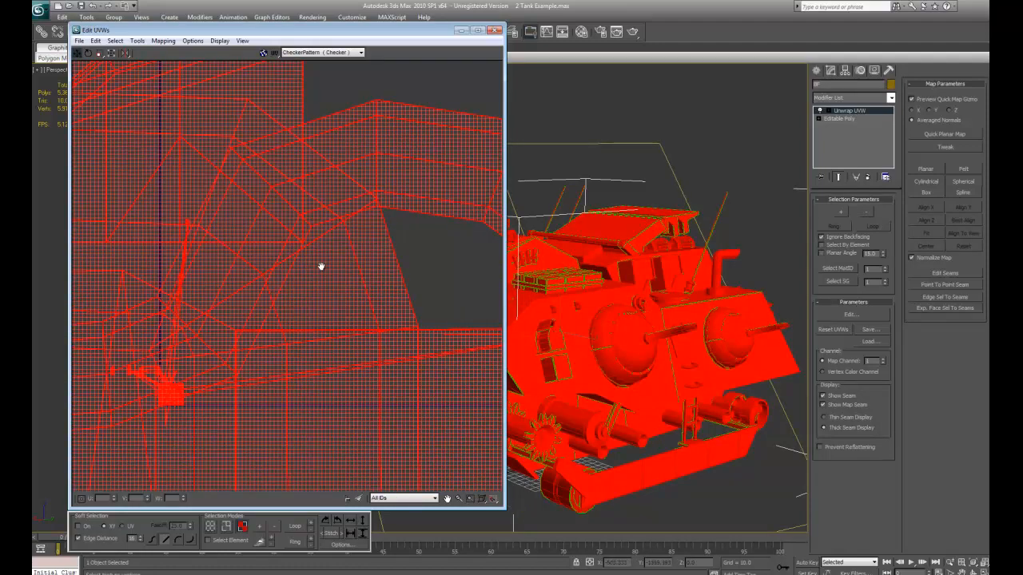
scroll(372, 264, "up", 3)
left_click(163, 41)
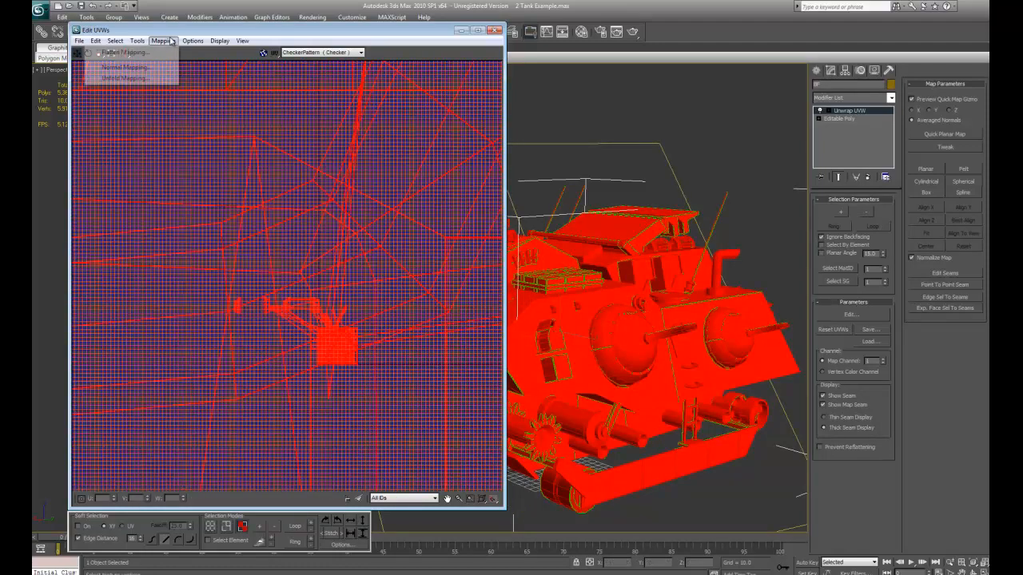
left_click(157, 53)
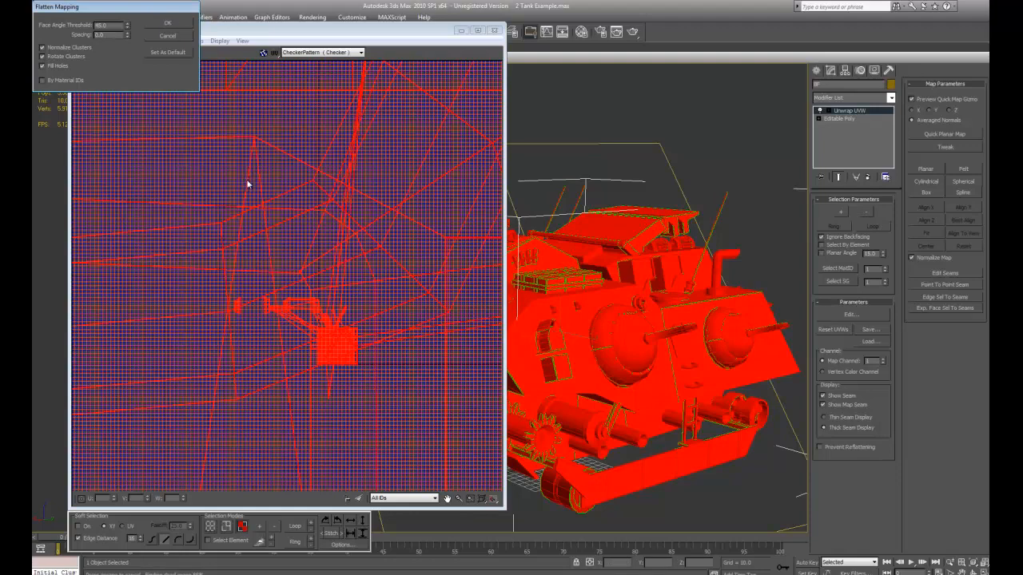
Step: Examine the flattened UV layout against the tank's seams, picking one long bar face on the turret grille to locate its UV piece
middle_click_drag(354, 346, 327, 309)
scroll(279, 311, "up", 6)
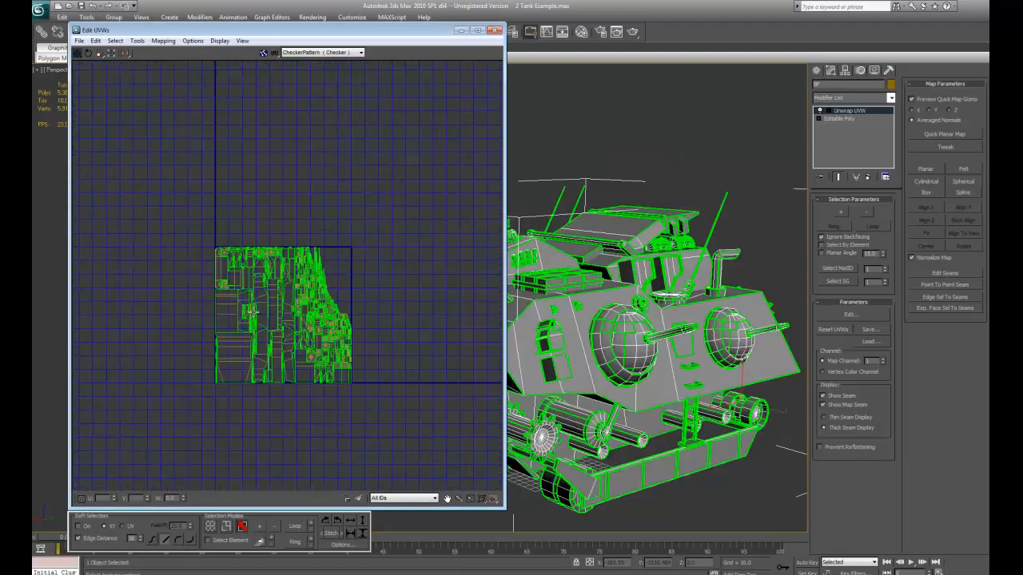
scroll(253, 311, "up", 6)
middle_click_drag(160, 307, 74, 231)
scroll(187, 231, "down", 2)
middle_click_drag(174, 232, 160, 258)
middle_click_drag(615, 374, 545, 397, "alt")
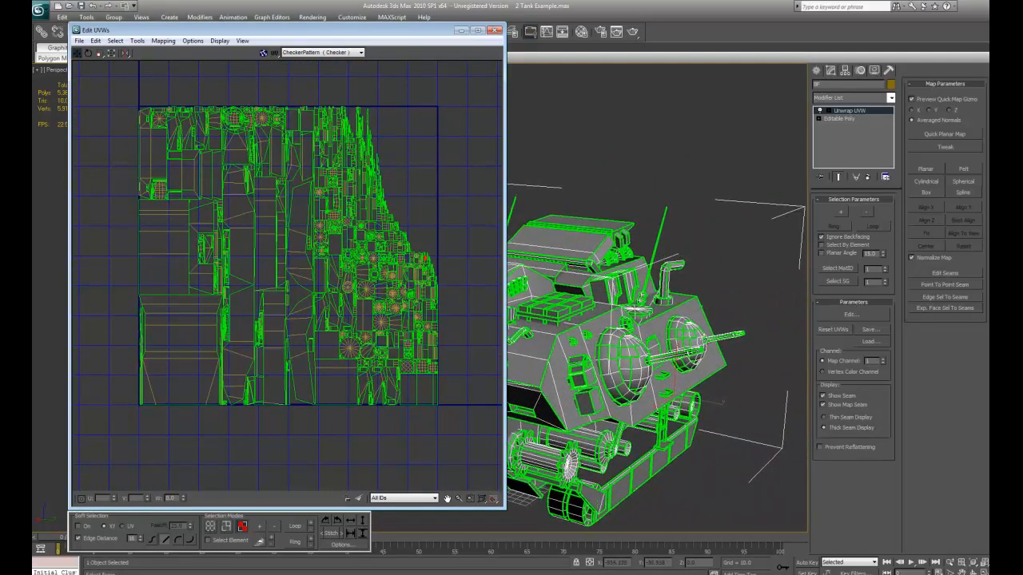
middle_click_drag(610, 484, 621, 445)
middle_click_drag(684, 438, 635, 356, "alt")
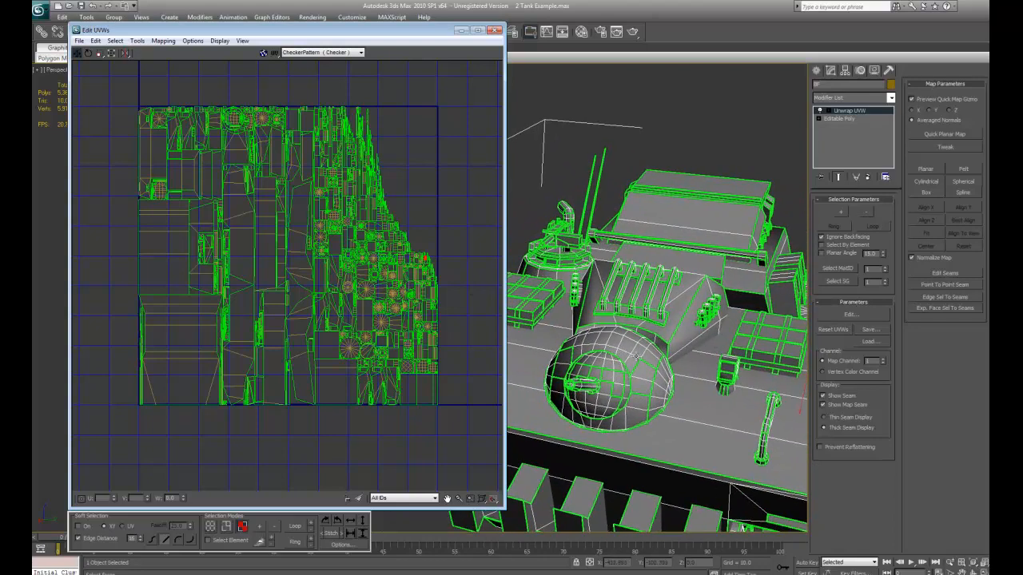
middle_click_drag(560, 355, 450, 411, "alt")
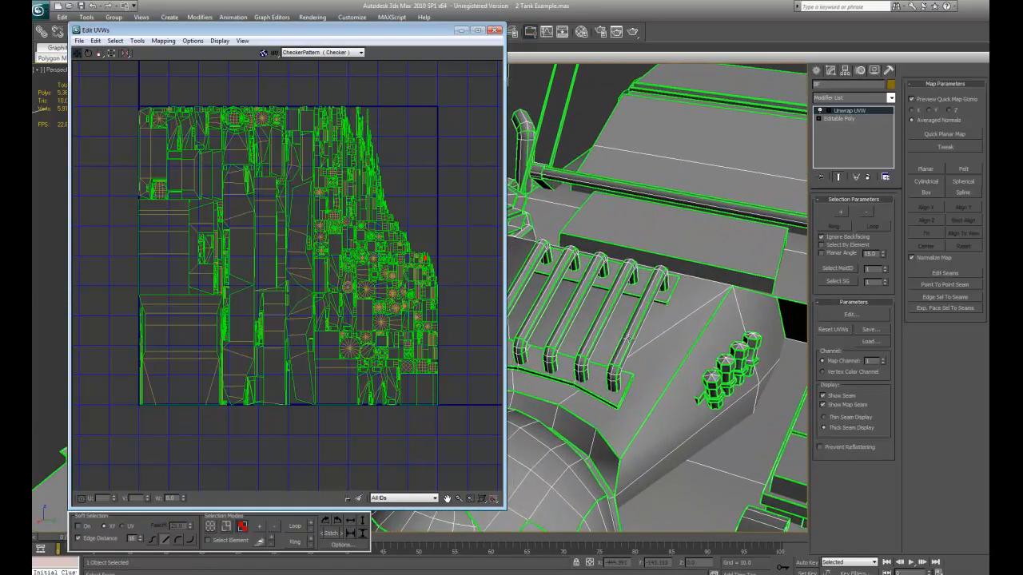
left_click(621, 359)
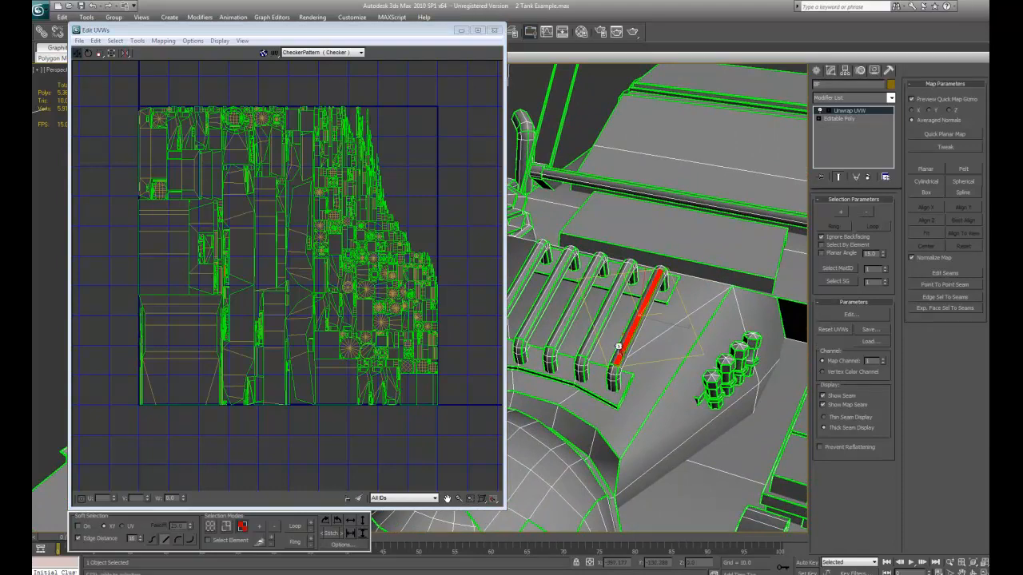
left_click(325, 459)
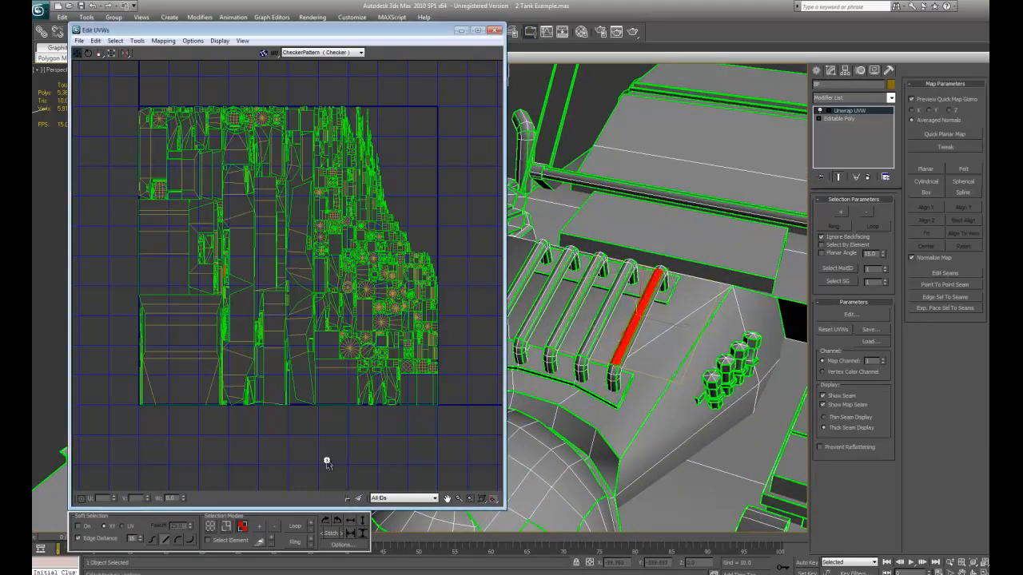
Step: Select the hull's flat upper face and grow the selection until it covers the entire connected main hull
middle_click_drag(656, 275, 831, 233, "alt")
left_click(746, 356)
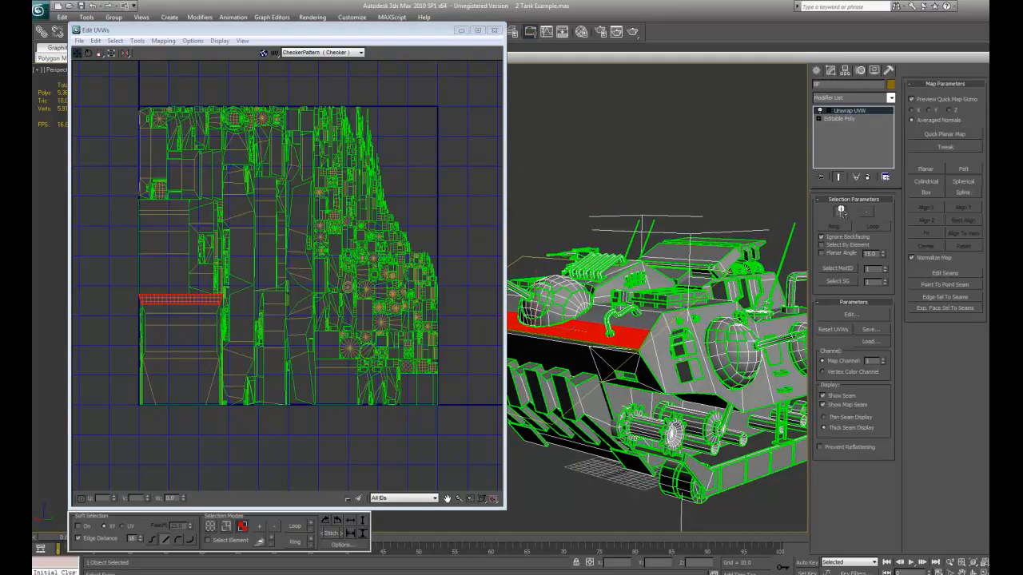
left_click(840, 211)
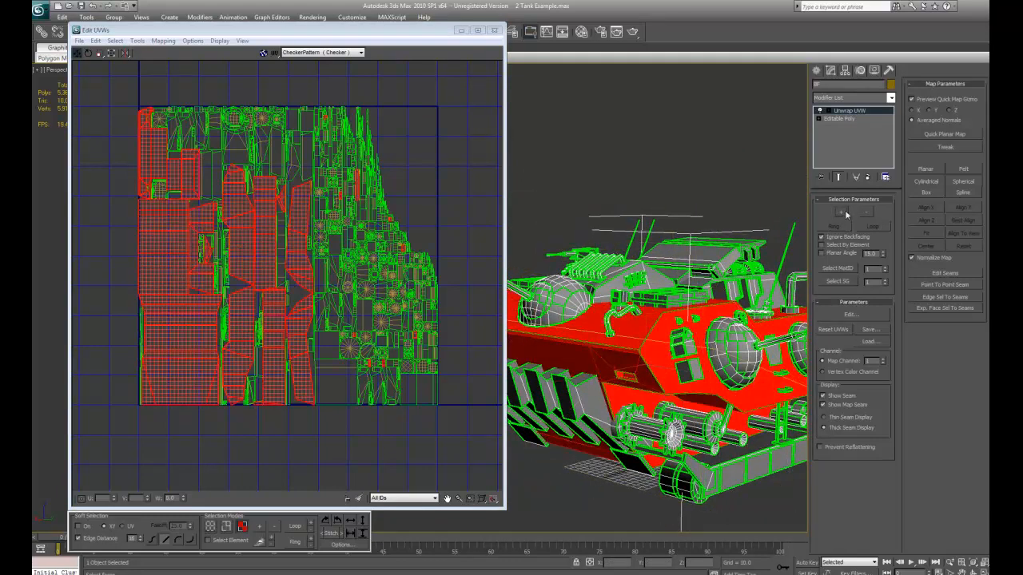
middle_click_drag(574, 372, 632, 416, "alt")
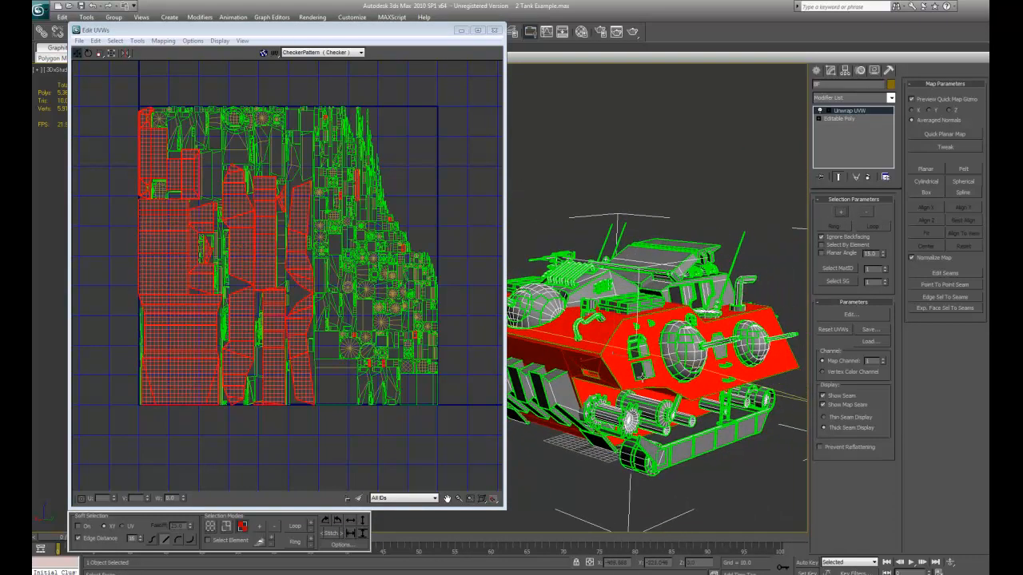
left_click(617, 352)
left_click(840, 211)
left_click(840, 211)
left_click(841, 210)
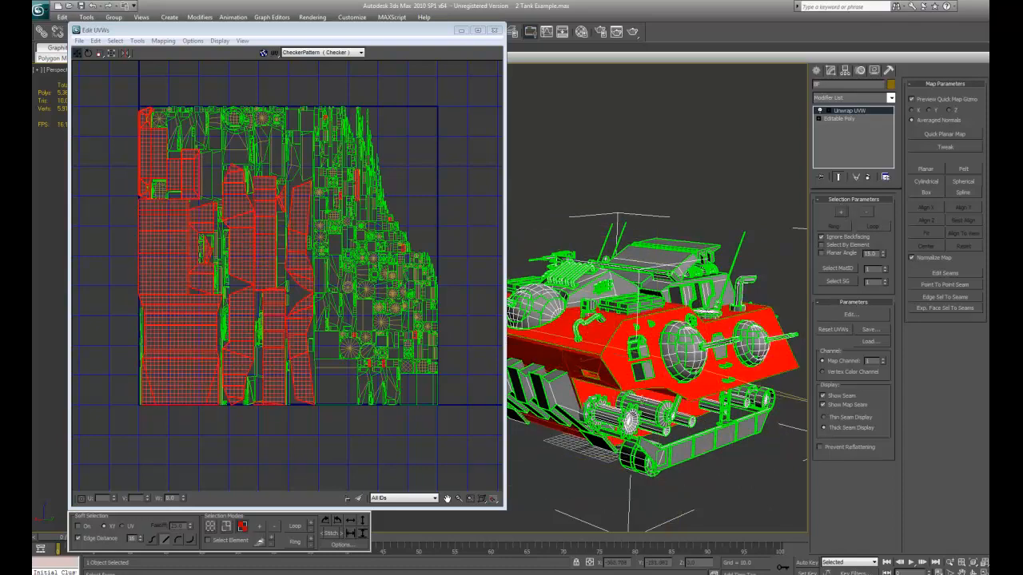
Step: Move the selected main hull UV pieces into the empty space below the UV square and deselect them
middle_click_drag(240, 234, 350, 224)
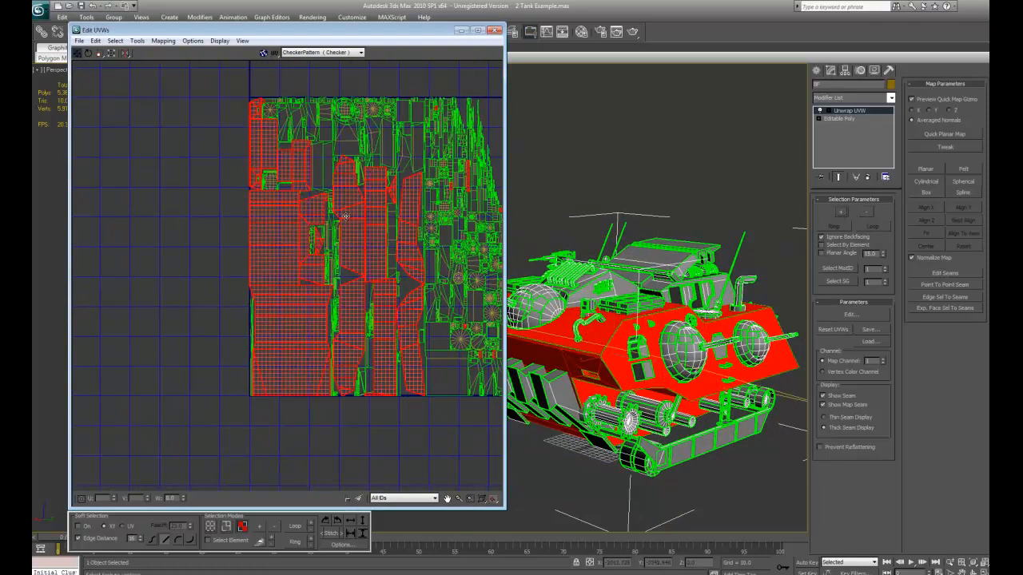
scroll(349, 220, "down", 3)
left_click_drag(310, 241, 330, 413)
middle_click_drag(376, 420, 299, 270)
left_click_drag(263, 275, 267, 313)
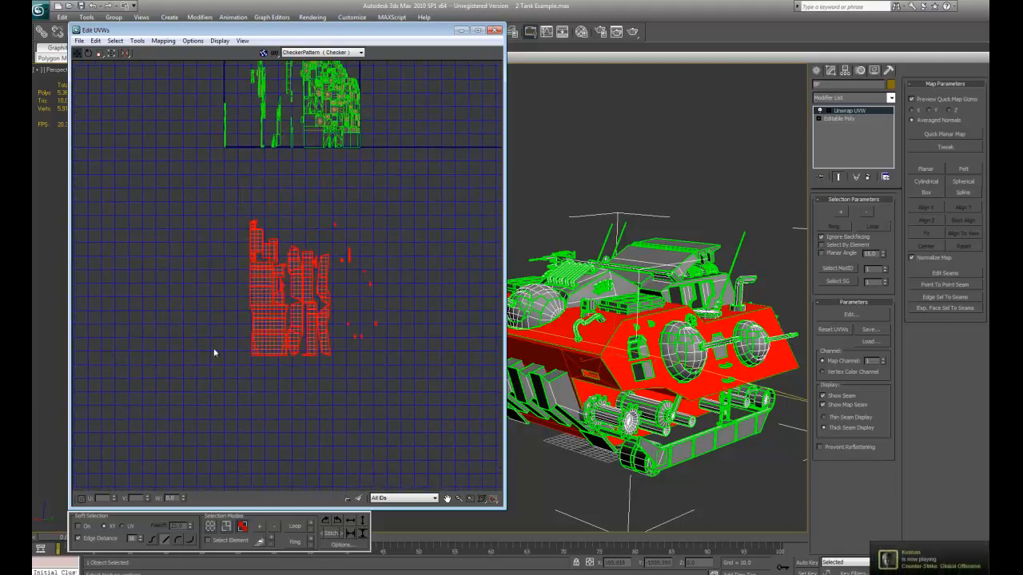
left_click(213, 349)
Step: Turn on element selection and move the UV shell of the hull panel around the spherical gun mounts well away from the other hull pieces
scroll(262, 363, "up", 3)
scroll(326, 339, "up", 2)
scroll(337, 342, "down", 2)
left_click(348, 294)
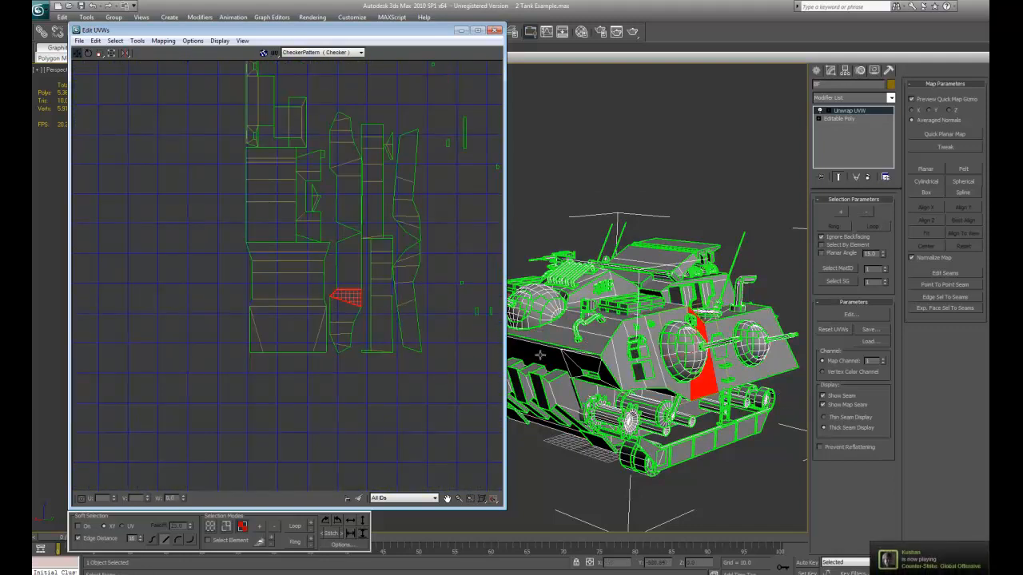
left_click(209, 540)
left_click(345, 304)
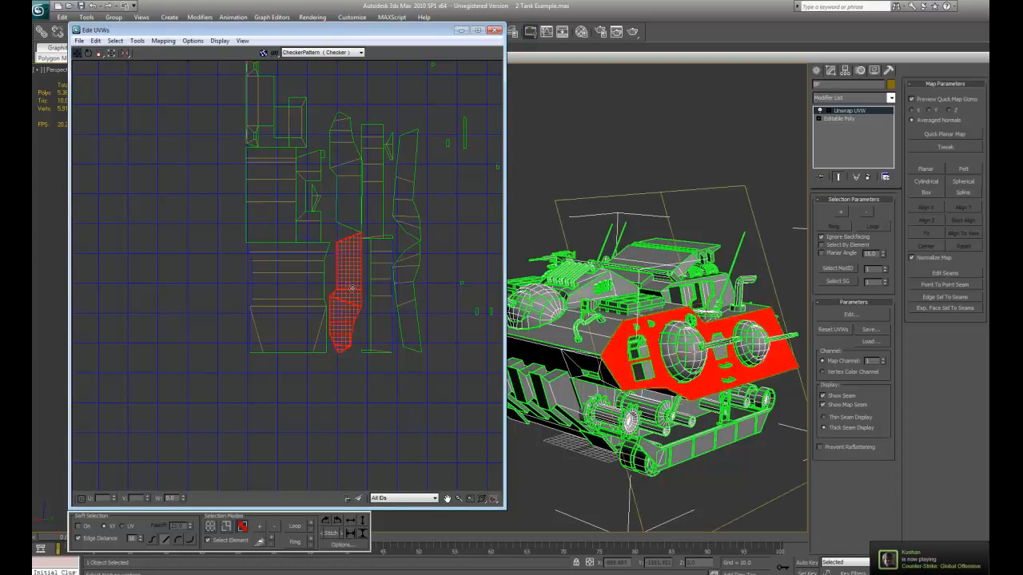
left_click_drag(345, 303, 473, 364)
middle_click_drag(357, 325, 279, 309)
left_click_drag(279, 308, 438, 349)
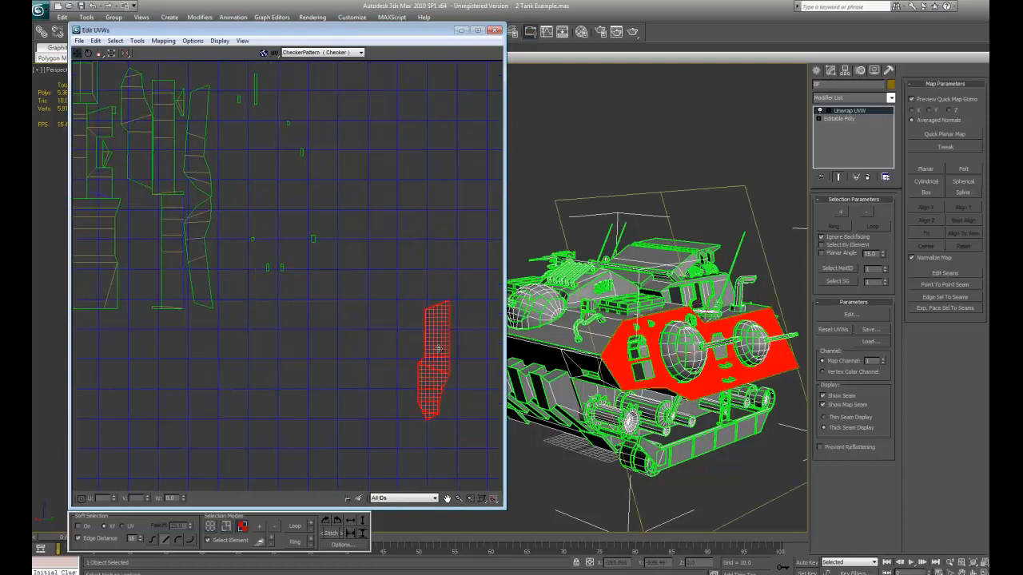
left_click(341, 364)
Step: In edge mode with element selection off, stitch the large hull-top shell to the separated gun-mount panel along their shared upper edge
middle_click_drag(306, 344, 310, 286)
scroll(364, 329, "up", 2)
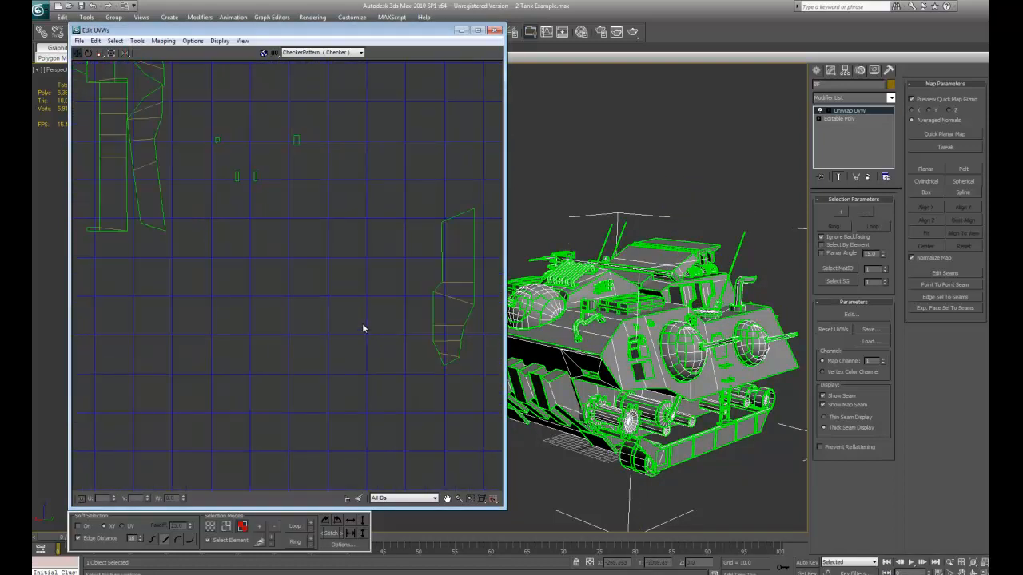
key("2")
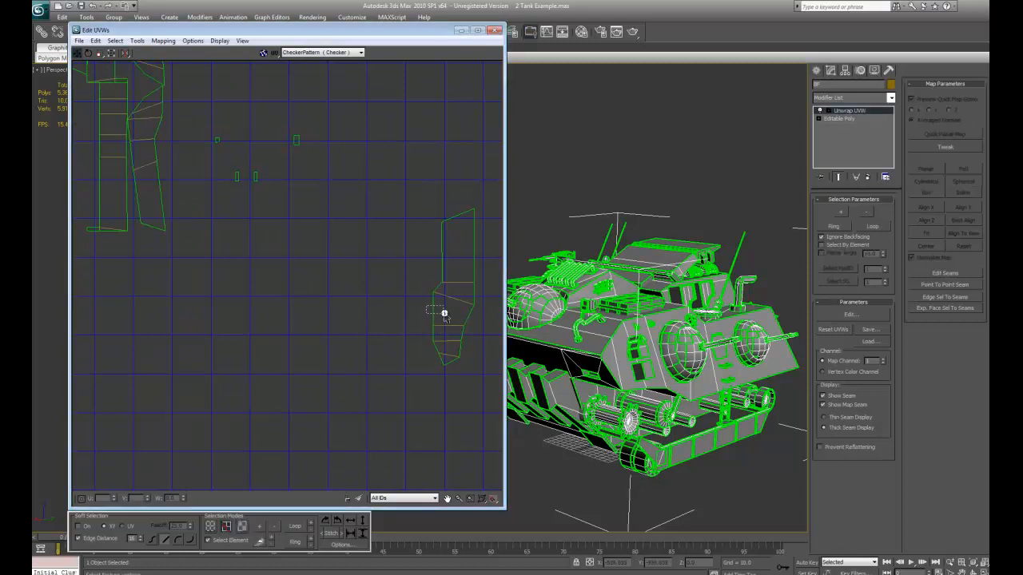
left_click(439, 314)
left_click(220, 542)
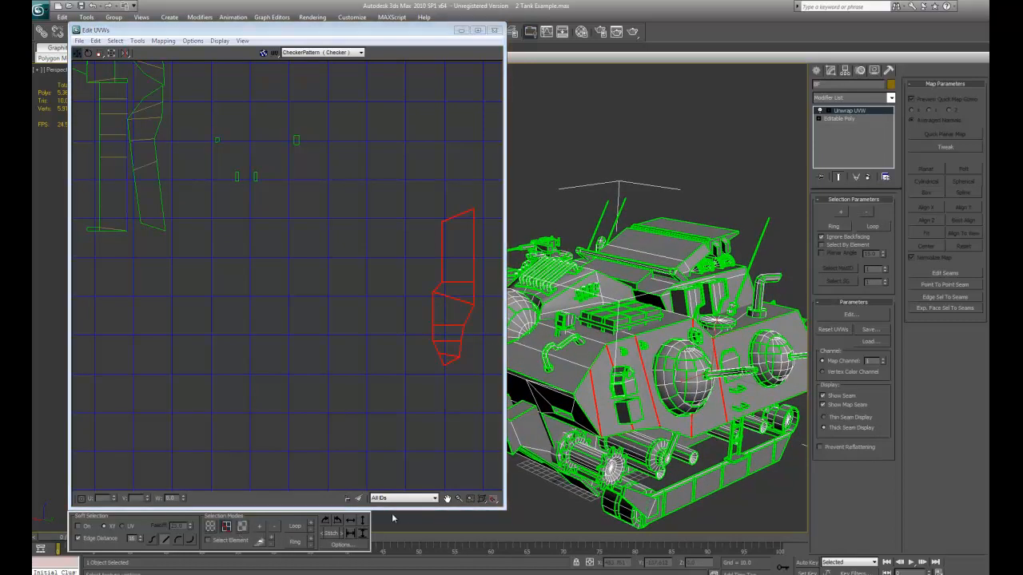
scroll(665, 337, "up", 3)
left_click(645, 334)
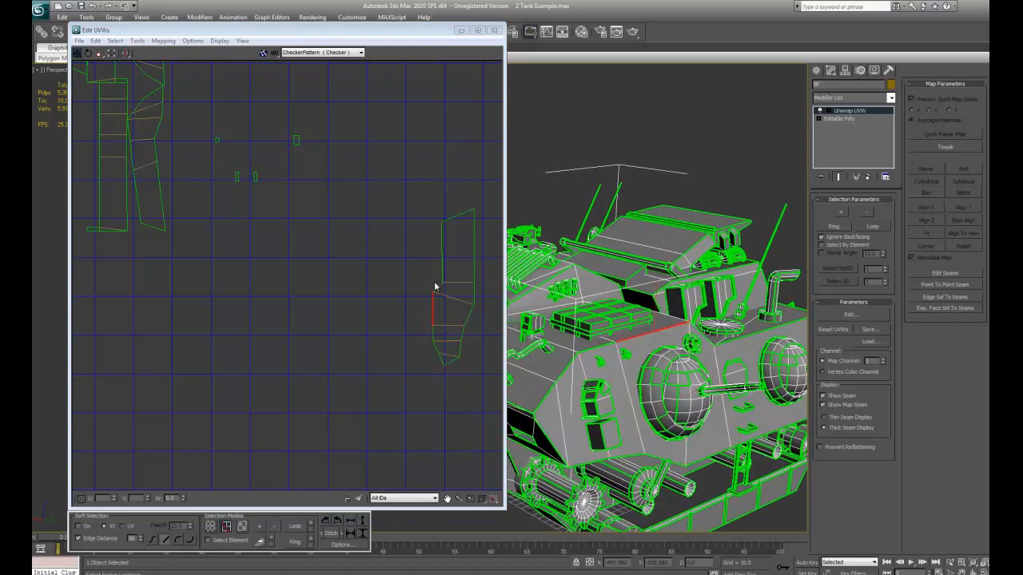
middle_click_drag(197, 213, 426, 401)
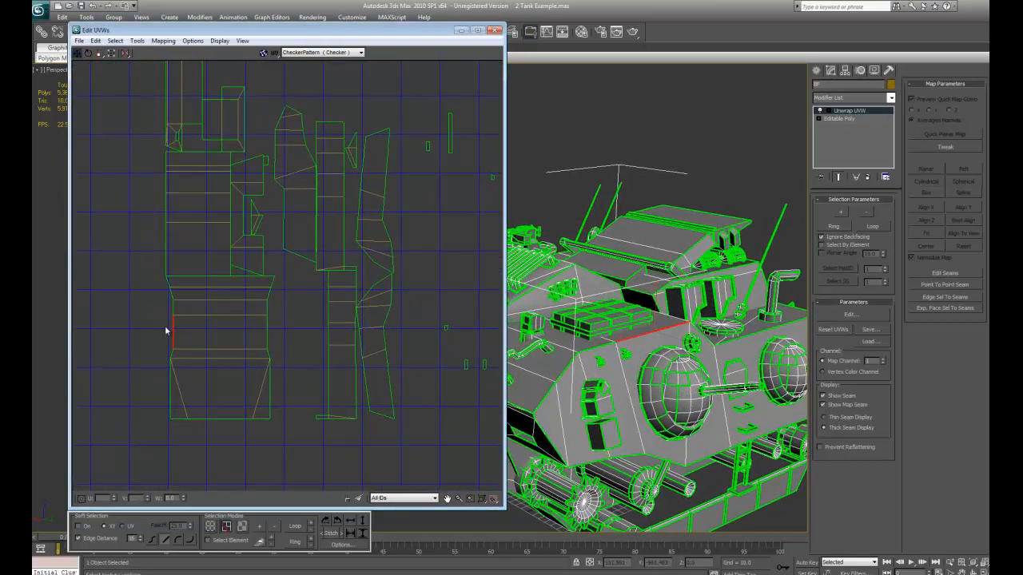
middle_click_drag(269, 363, 48, 190)
left_click_drag(426, 318, 436, 330)
key("s")
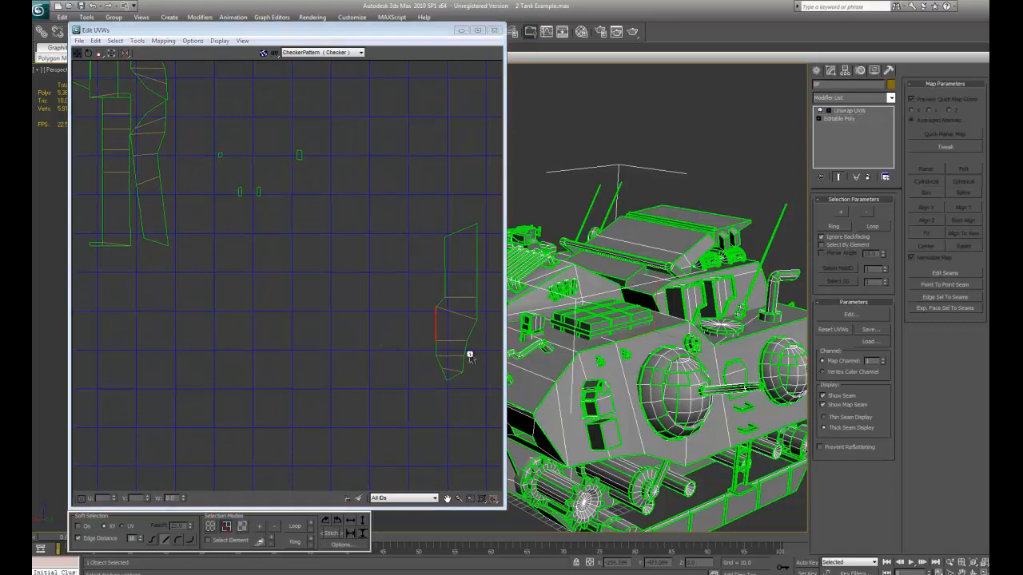
Step: Stitch the remaining split edges between the hull-top shell and the gun-mount panel, at both the lower and upper ends of the seam
scroll(279, 317, "up", 5)
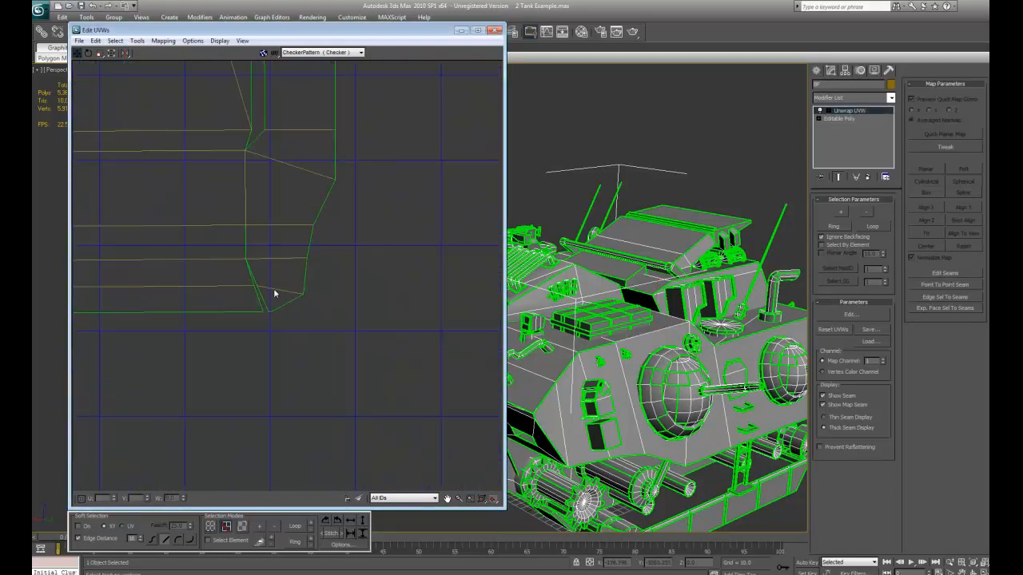
left_click(251, 276)
key("s")
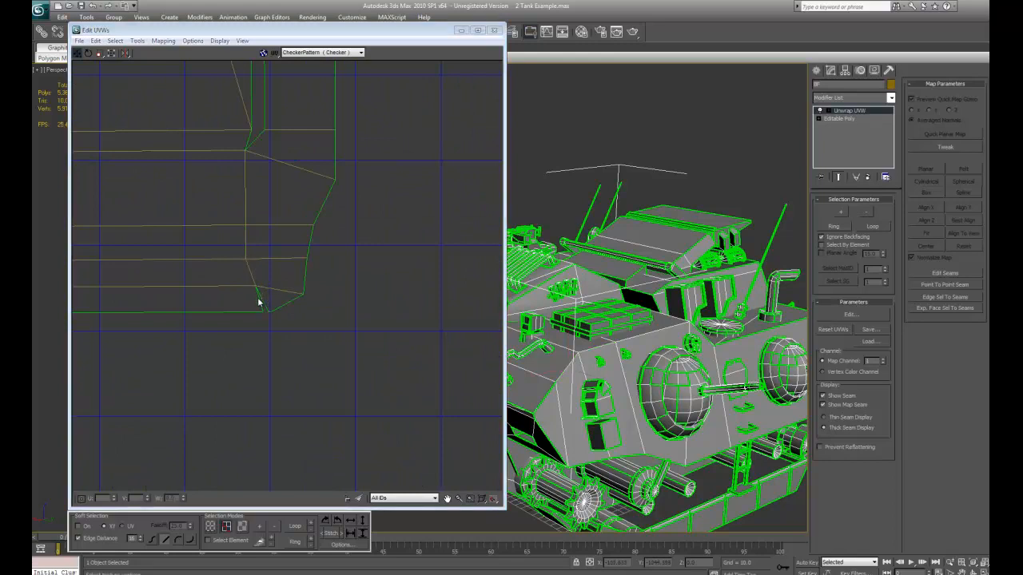
left_click(259, 300)
key("s")
middle_click_drag(193, 150, 273, 218)
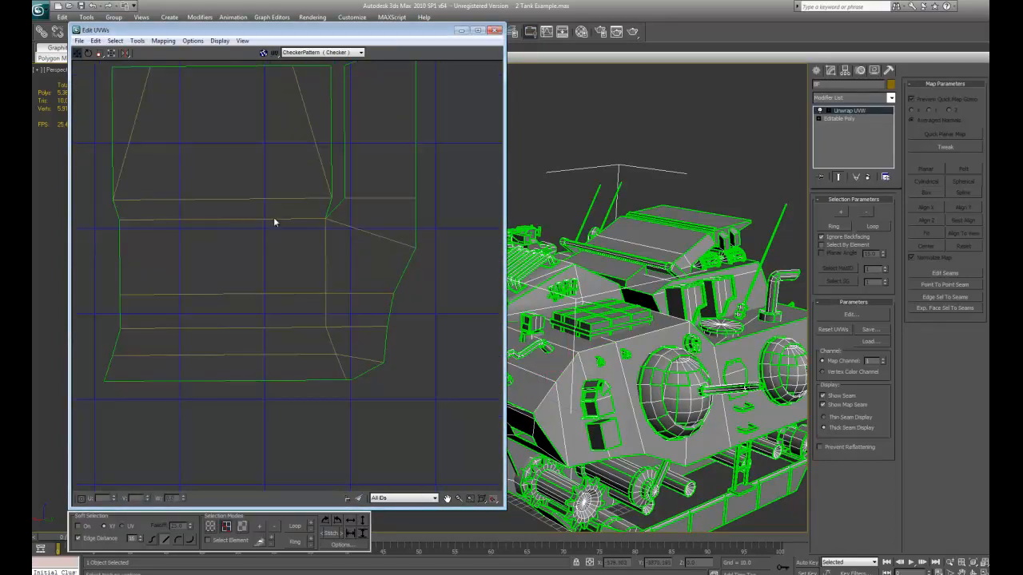
middle_click_drag(354, 159, 349, 278)
left_click(340, 252)
key("s")
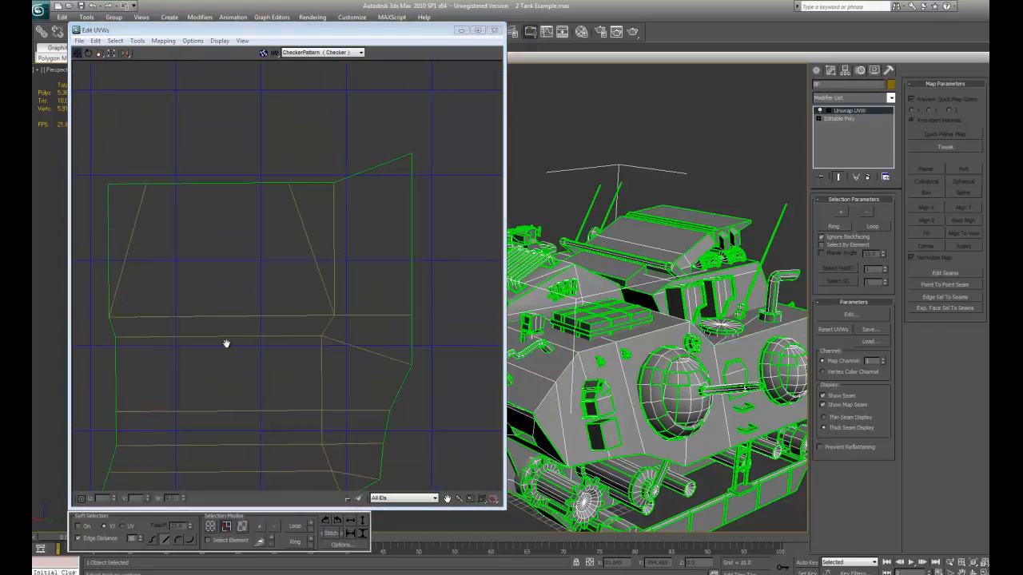
Step: Stitch the opposite gun-mount side panel to the hull-top shell, closing the split edges at the lower and upper ends of the seam
middle_click_drag(226, 343, 375, 245)
left_click_drag(237, 283, 275, 315)
key("s")
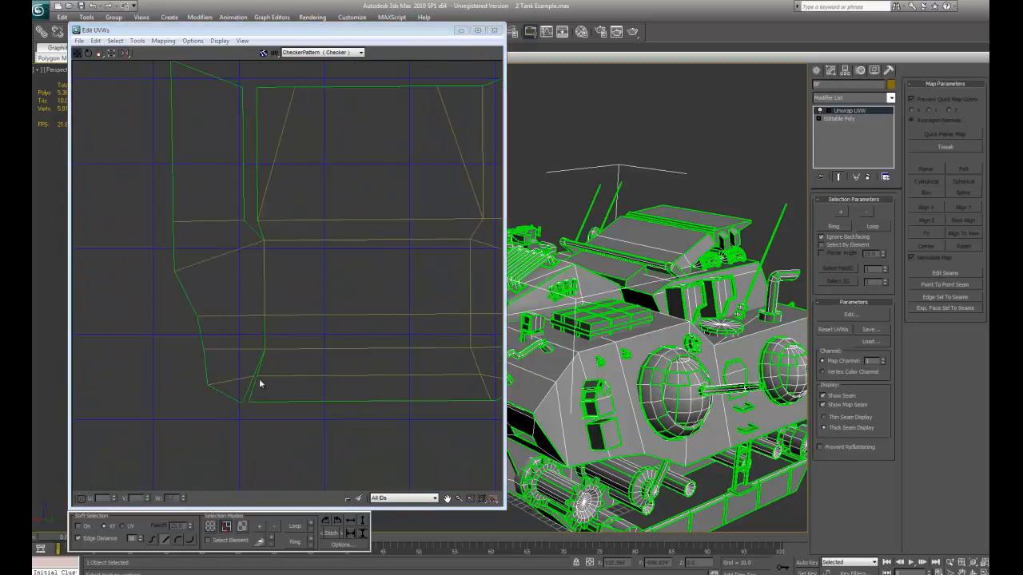
left_click(254, 384)
key("s")
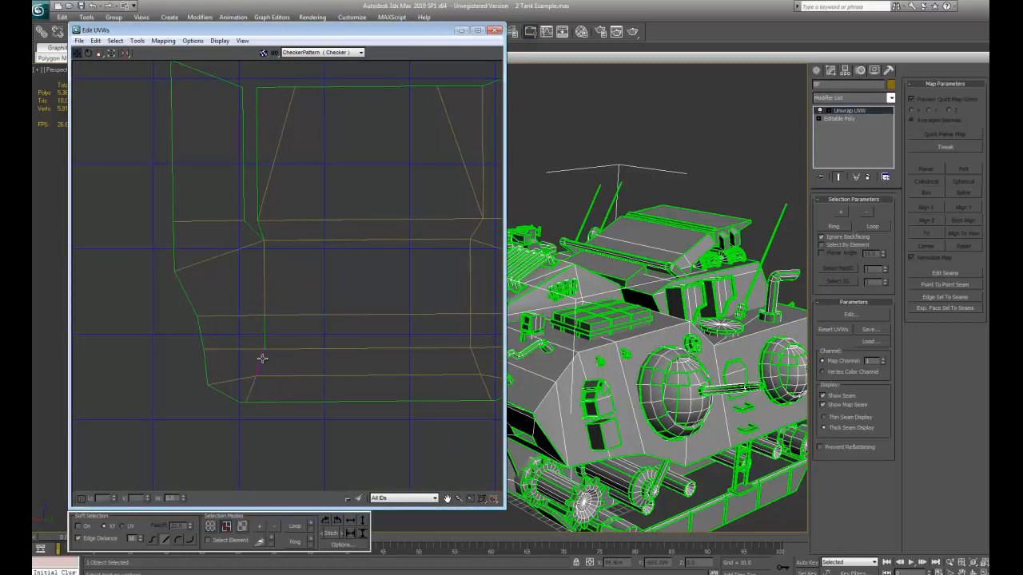
left_click(256, 206)
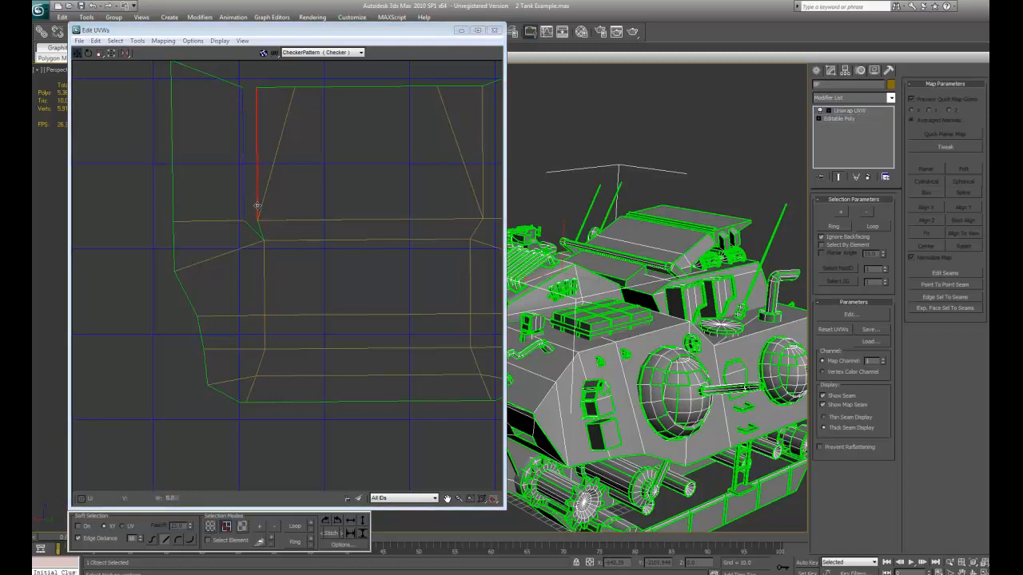
key("s")
Step: Select the joined hull shell as a face element and examine which hull surfaces it covers on the model
scroll(338, 272, "down", 5)
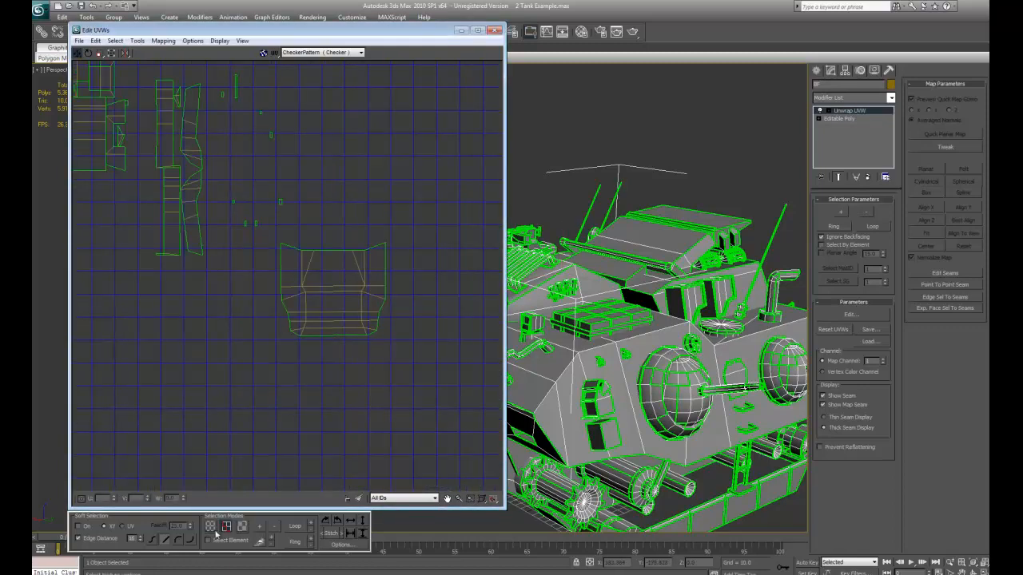
left_click(210, 540)
left_click(242, 527)
left_click(322, 304)
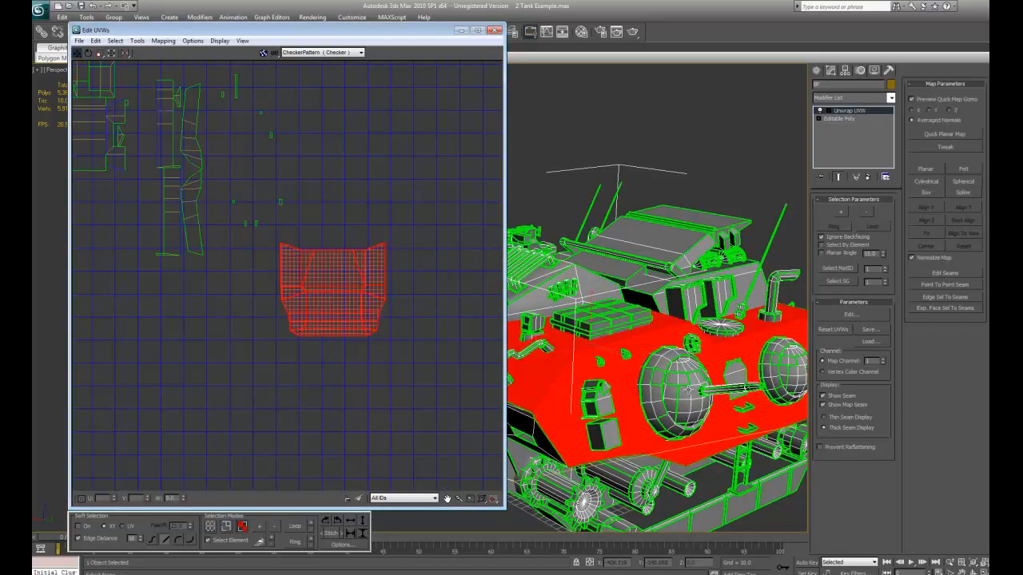
middle_click_drag(688, 389, 512, 447, "alt")
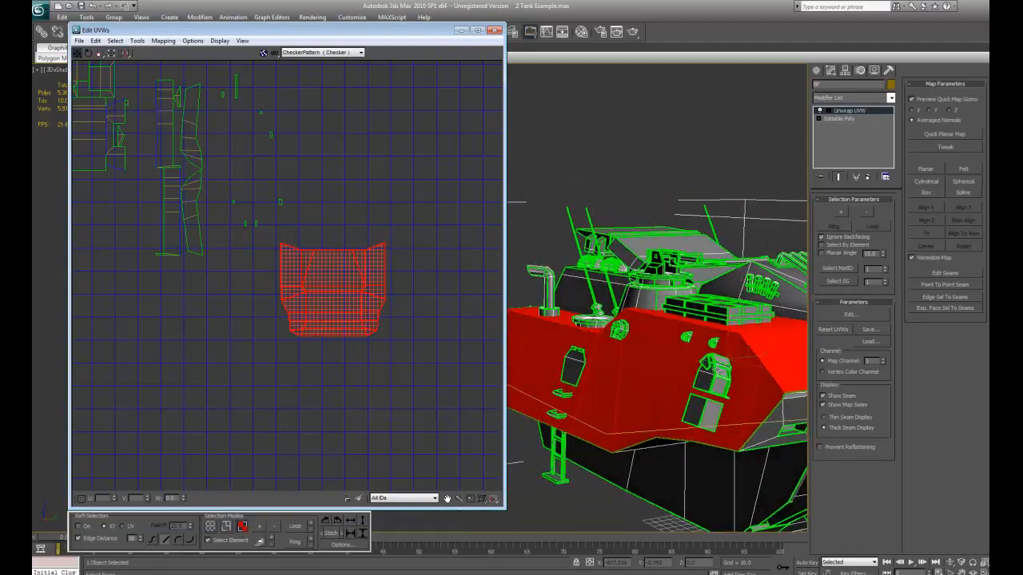
middle_click_drag(717, 366, 656, 354, "alt")
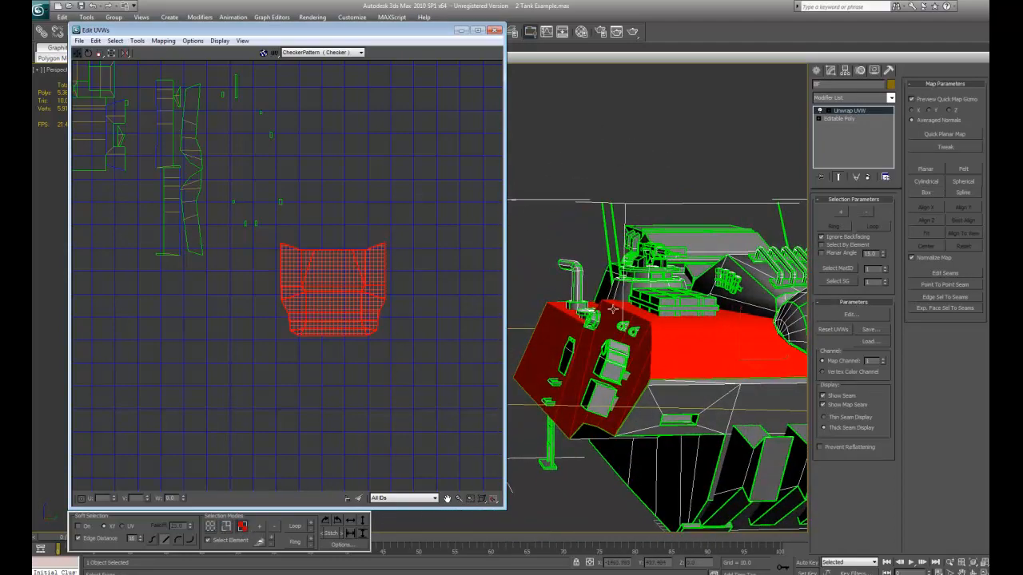
middle_click_drag(612, 308, 672, 466, "alt")
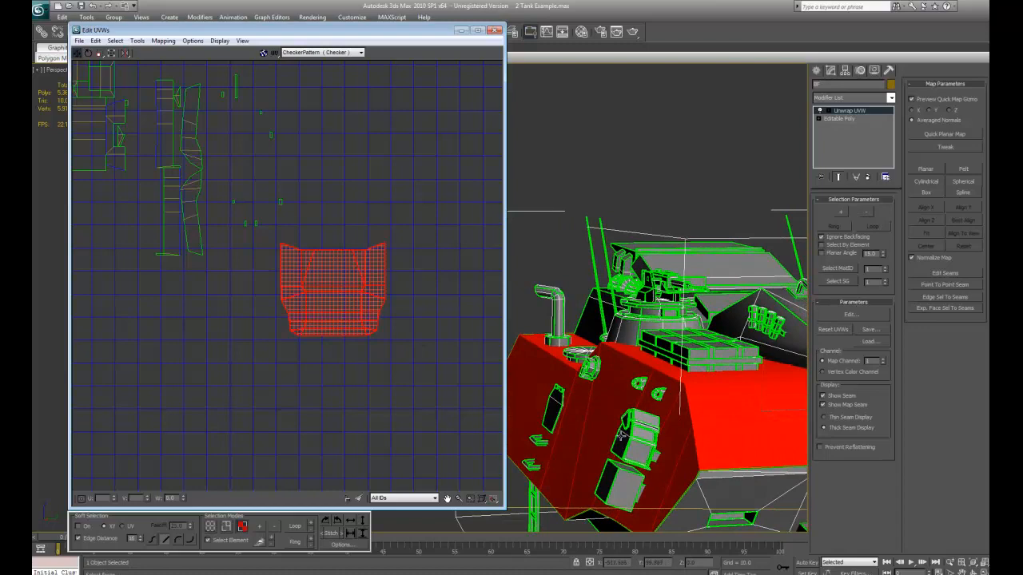
middle_click_drag(621, 435, 621, 441, "alt")
middle_click_drag(369, 393, 206, 281)
scroll(206, 281, "up", 3)
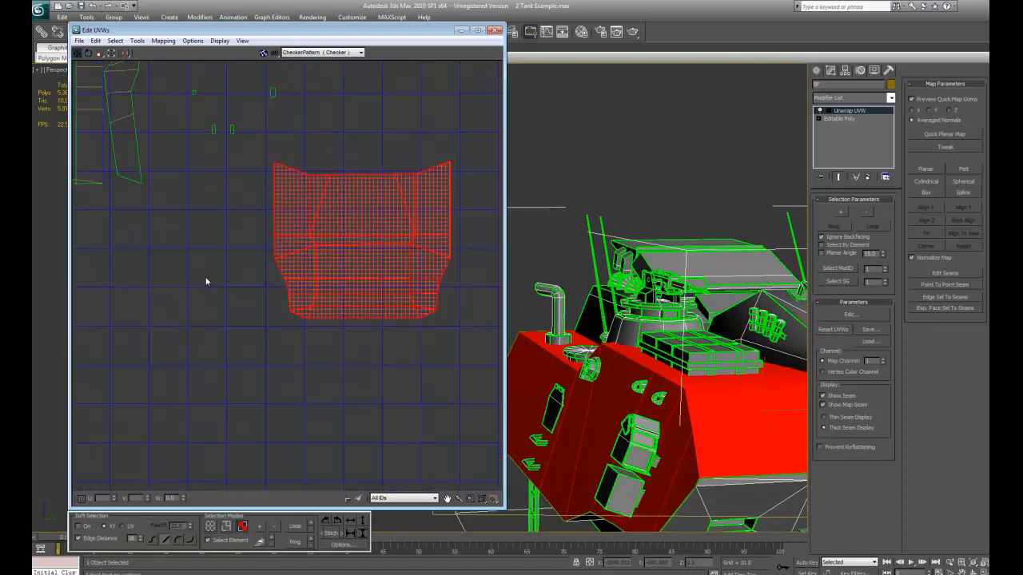
middle_click_drag(358, 344, 267, 312)
scroll(320, 210, "up", 3)
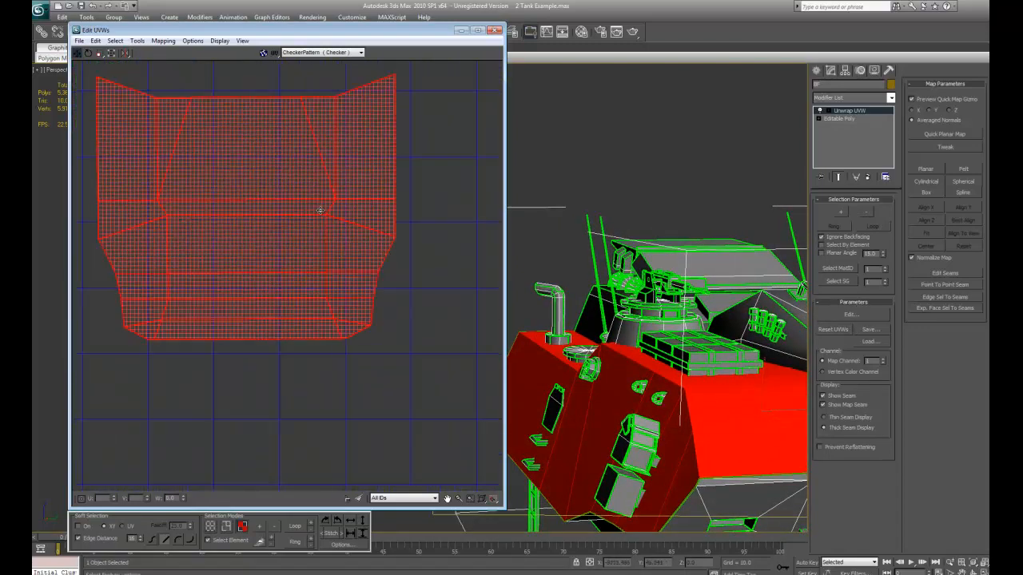
Step: In edge mode with element selection off, stitch the tank's rear panel to the middle upper edge of the hull shell
left_click(226, 525)
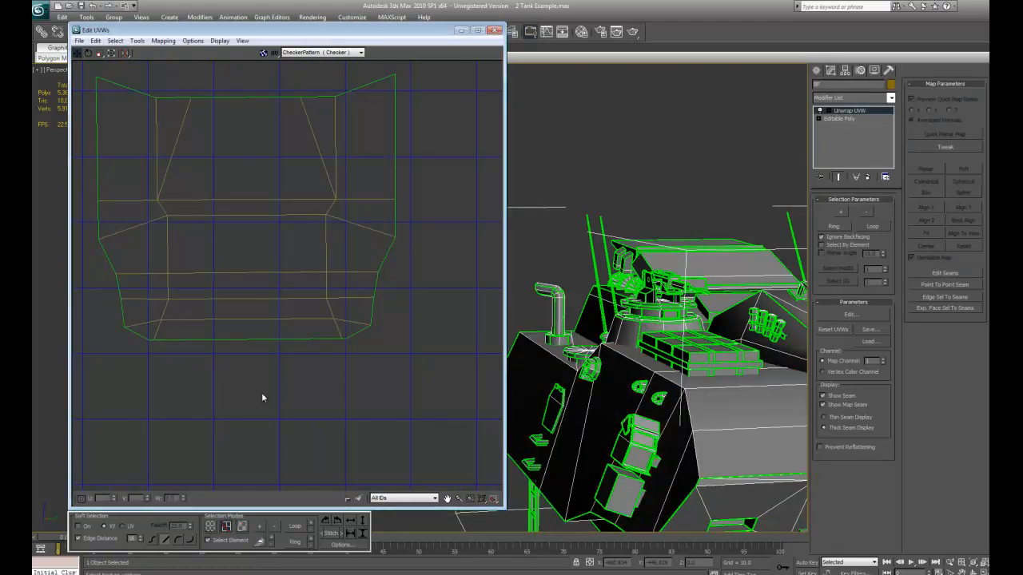
middle_click_drag(292, 379, 305, 384)
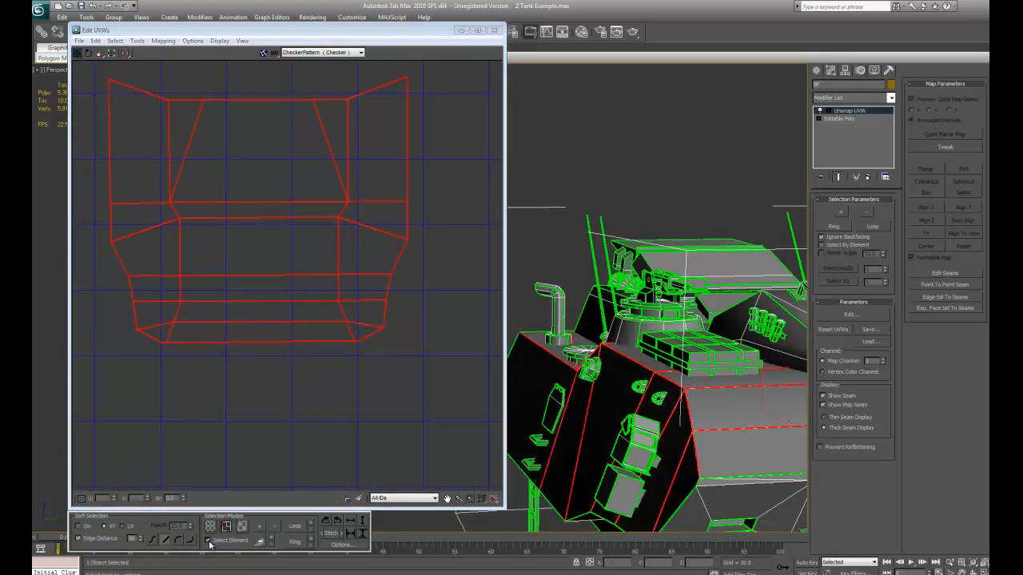
left_click(248, 339)
left_click_drag(265, 364, 266, 367)
middle_click_drag(263, 318, 312, 381)
scroll(318, 350, "down", 5)
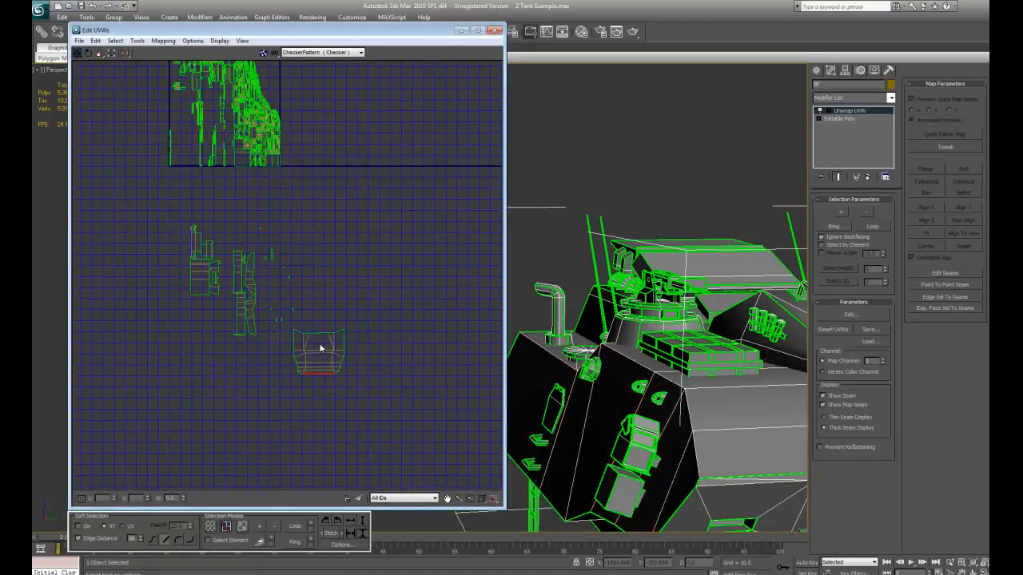
scroll(318, 347, "up", 2)
left_click(318, 324)
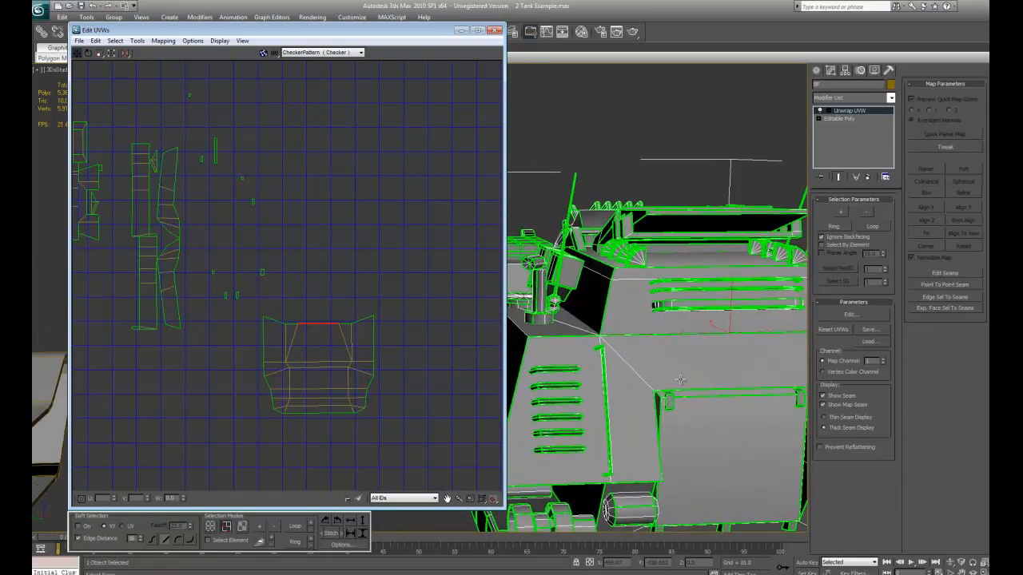
middle_click_drag(397, 295, 398, 279)
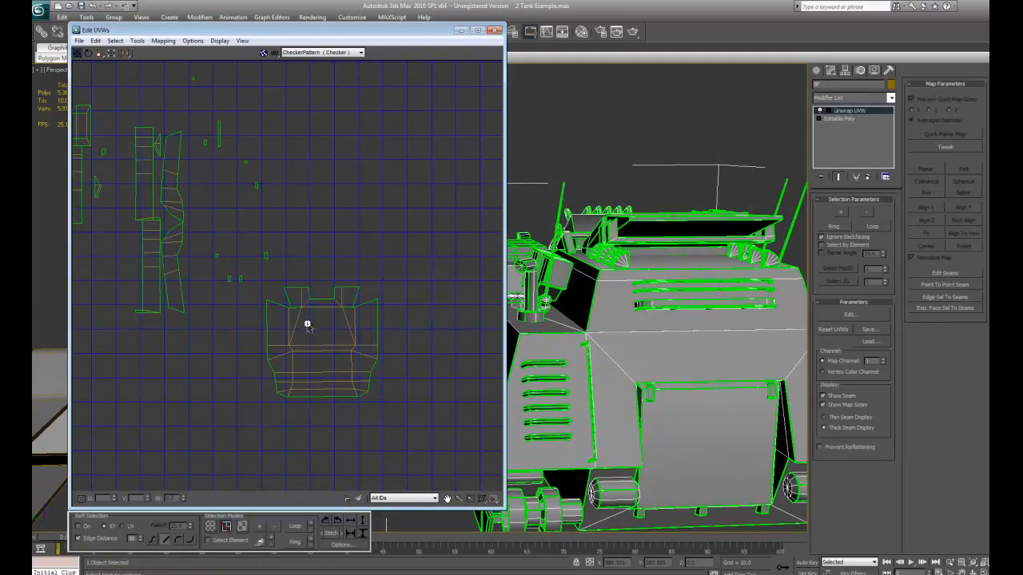
scroll(297, 308, "up", 5)
Step: Stitch the remaining split edge between the rear panel and the hull-top shell
middle_click_drag(349, 340, 229, 342)
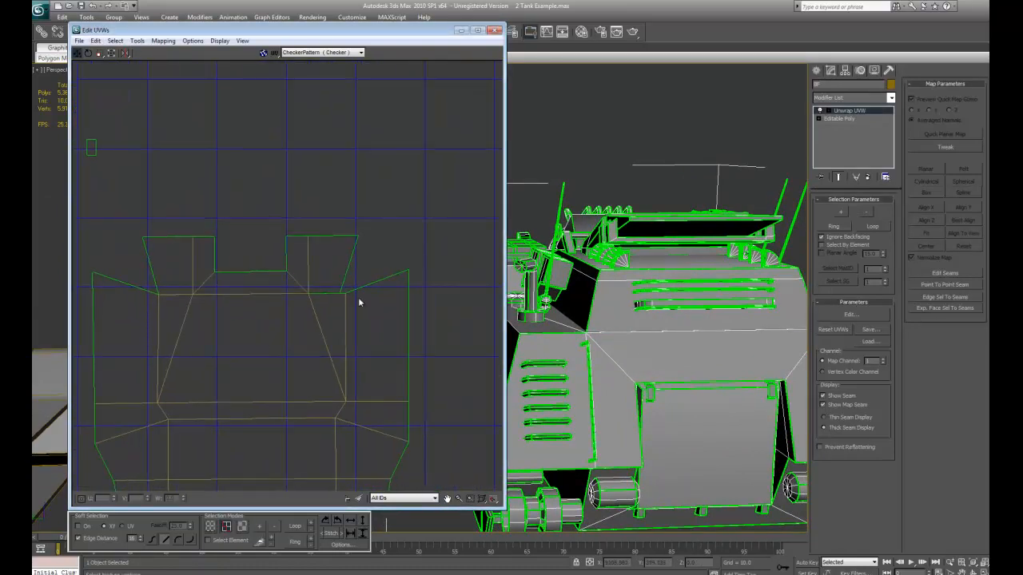
left_click(334, 293)
key("ctrl+w")
Step: Highlight the rear panel's slanted outer edge to examine its shared edge on the side panel and model, and deselect it
middle_click_drag(255, 305, 399, 317)
left_click_drag(273, 271, 304, 286)
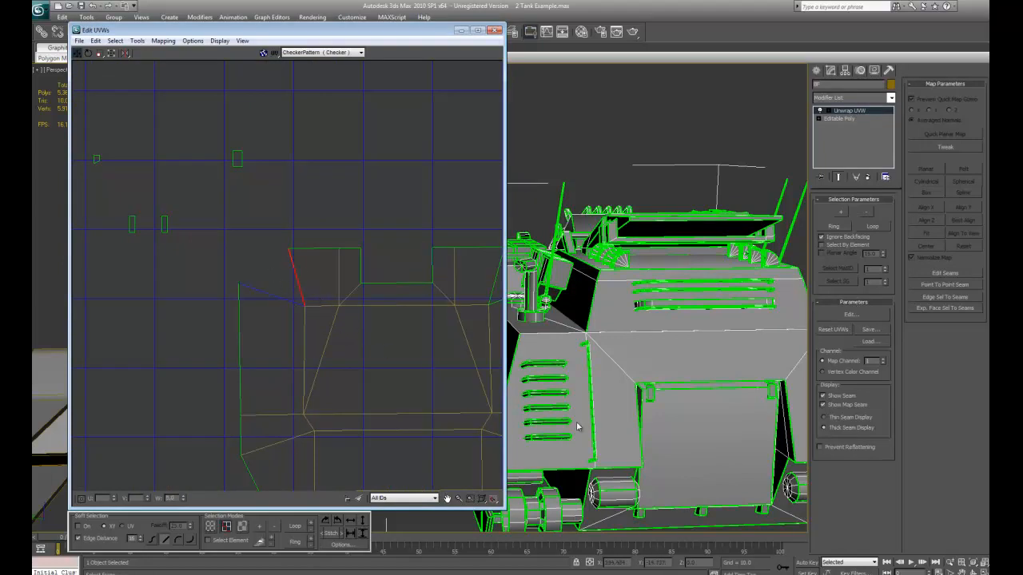
middle_click_drag(576, 426, 318, 46, "alt")
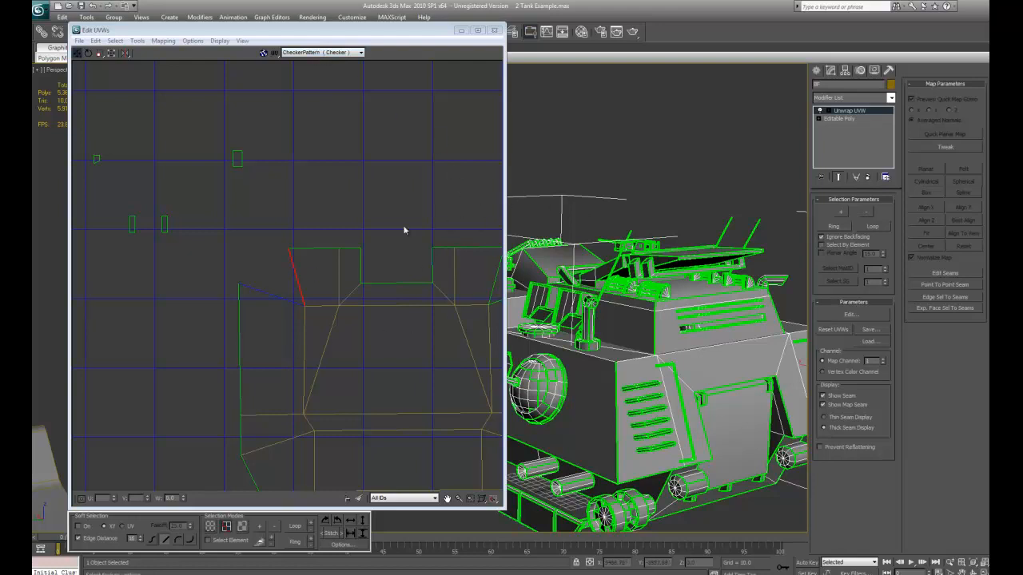
left_click(282, 202)
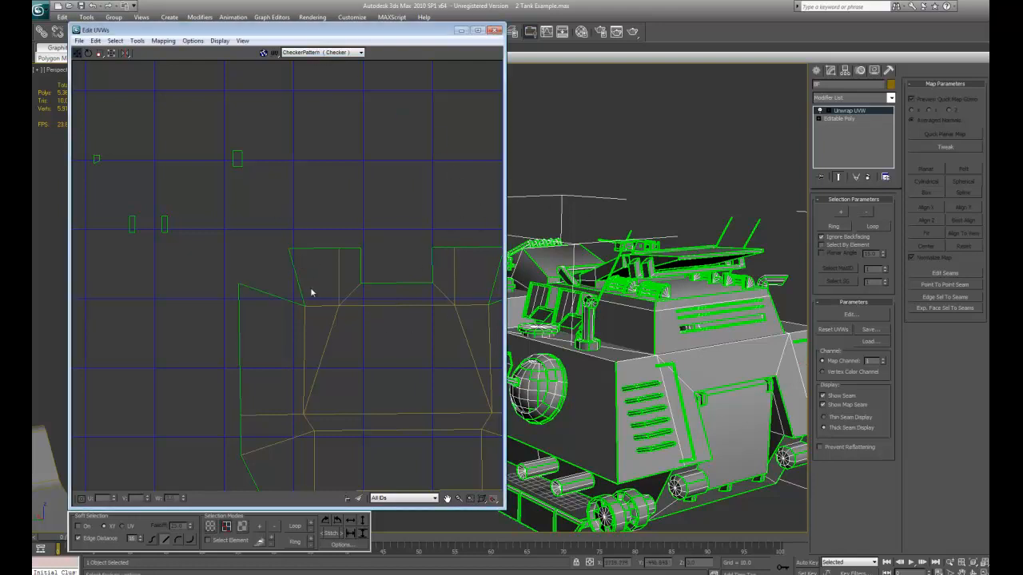
Step: Display the CheckerPattern map on the tank and examine the texture continuity across the rear, side and front hull surfaces
left_click(308, 53)
left_click(313, 61)
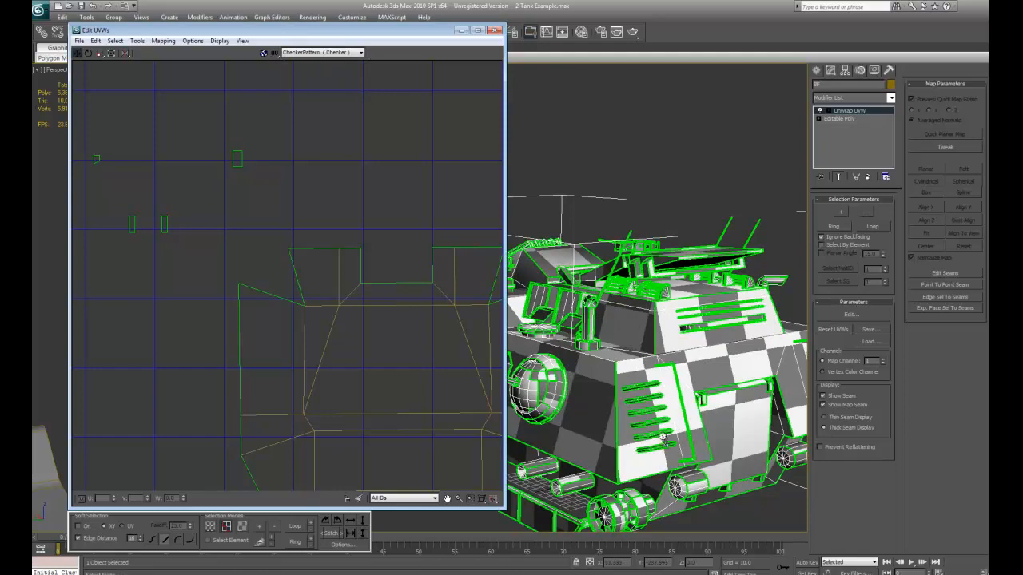
middle_click_drag(662, 437, 630, 316, "alt")
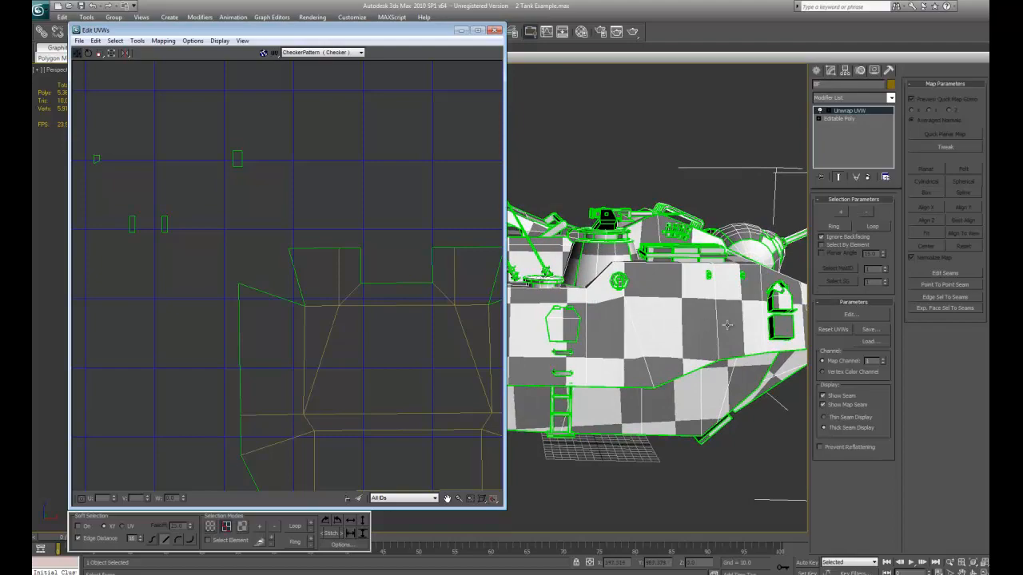
middle_click_drag(727, 325, 783, 398, "alt")
Step: Highlight the stitched hull shell as a face element to review its full extent, and clear the selection
scroll(178, 267, "down", 5)
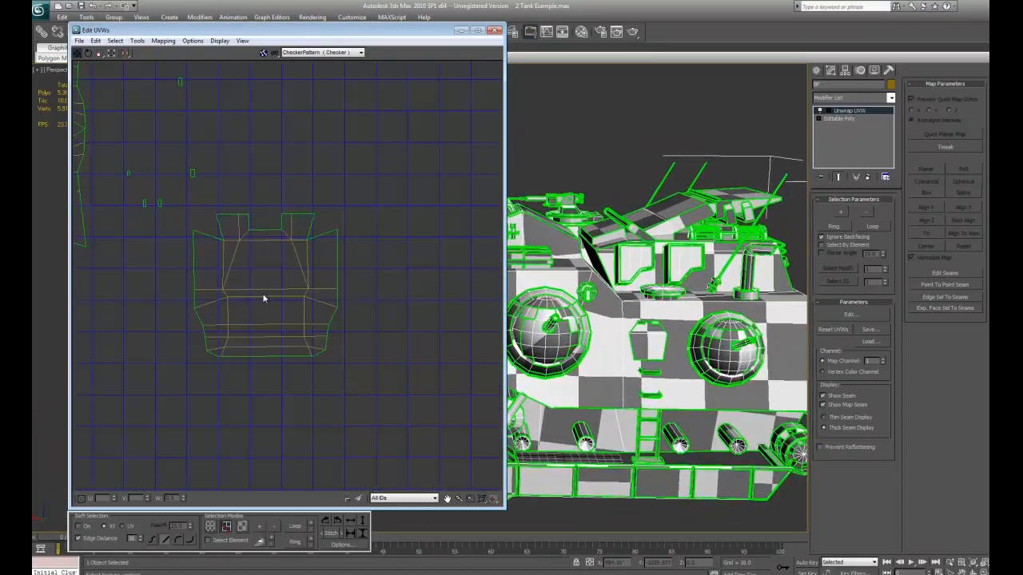
scroll(263, 298, "up", 4)
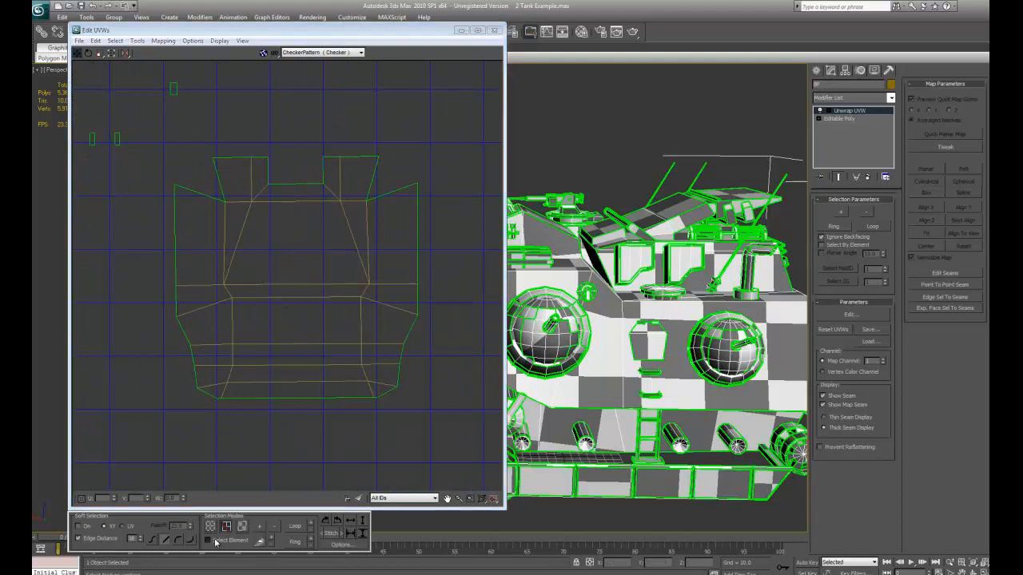
left_click(242, 525)
left_click(279, 329)
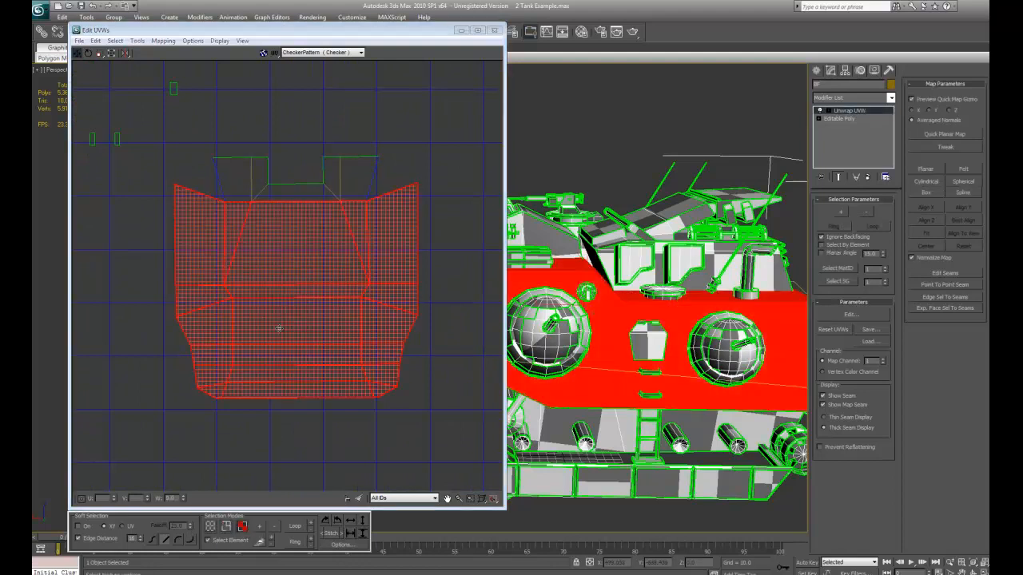
left_click(146, 292)
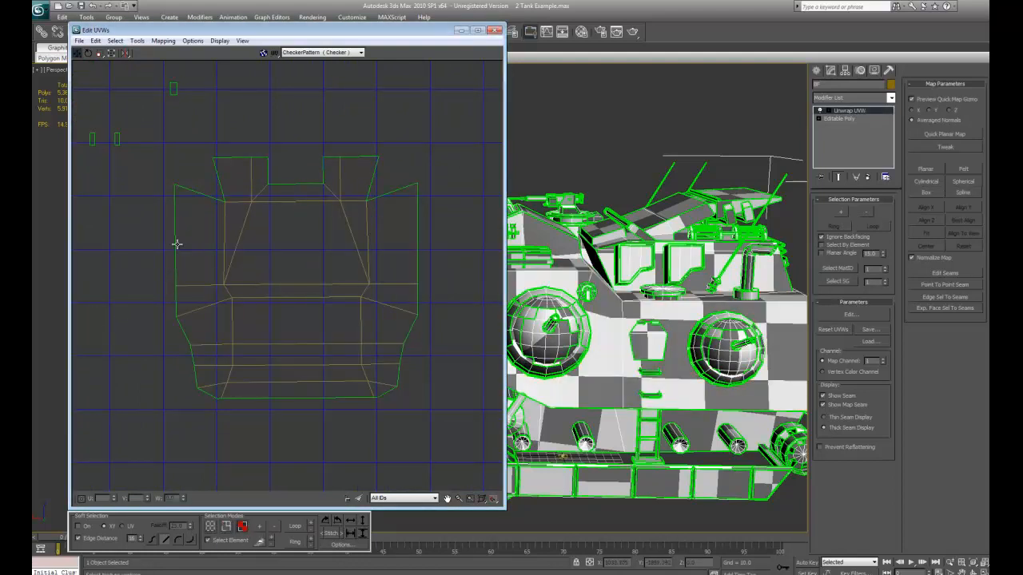
middle_click_drag(238, 426, 248, 317)
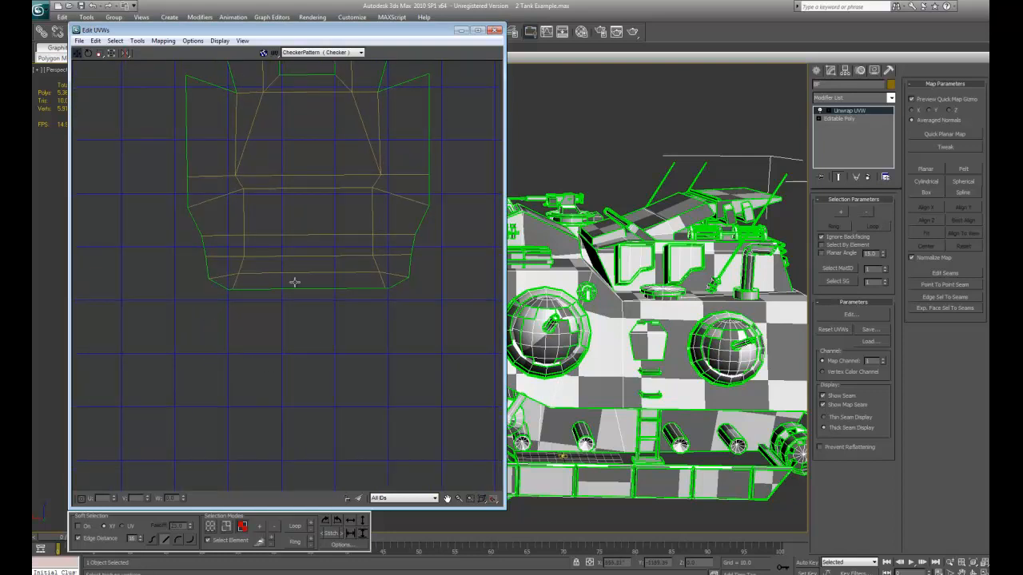
middle_click_drag(261, 302, 156, 376)
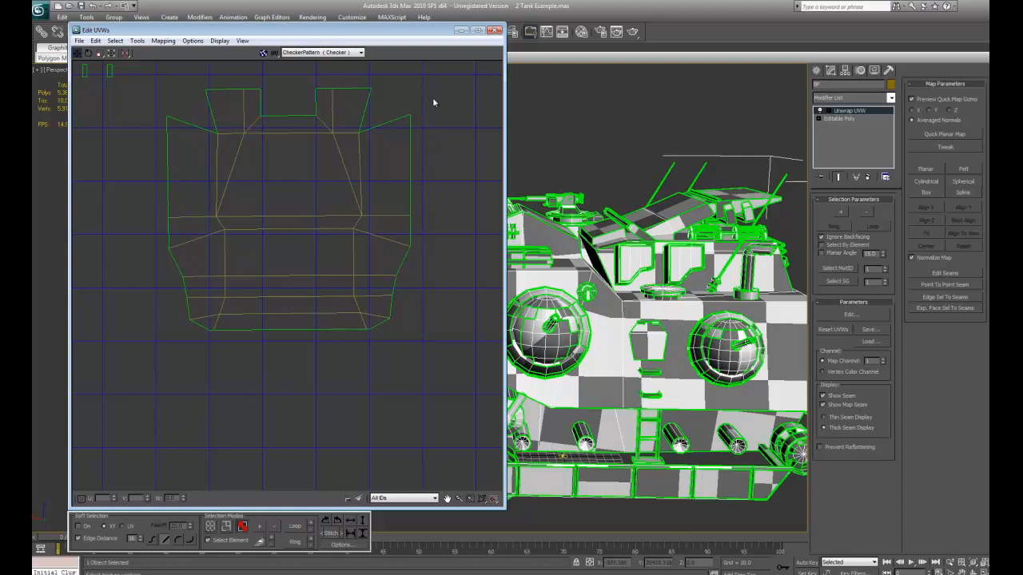
Step: With element selection off, select the hull shell's right-hand side faces, try shifting them outward twice, and undo each move
left_click_drag(432, 102, 387, 363)
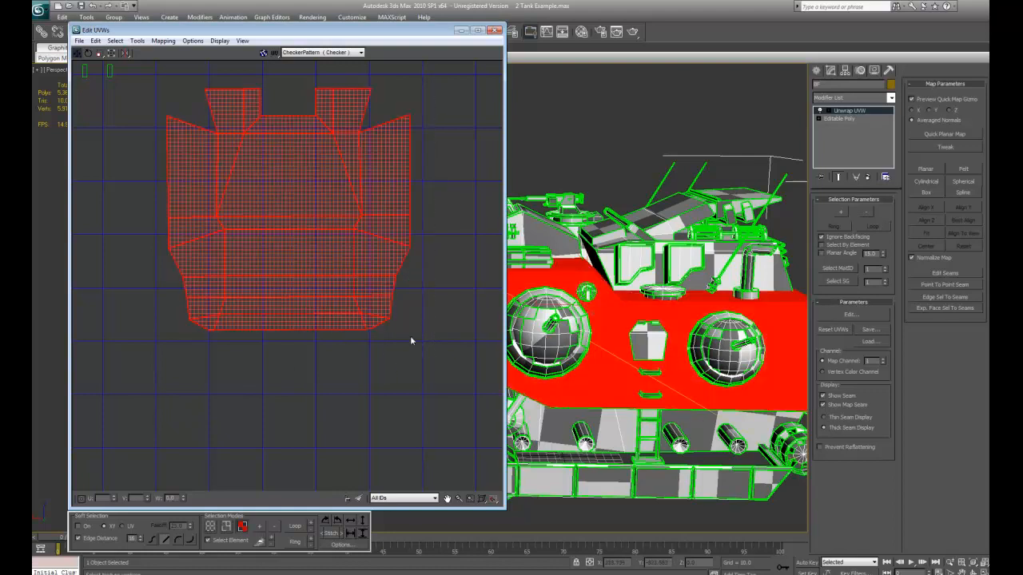
left_click(227, 538)
left_click(426, 250)
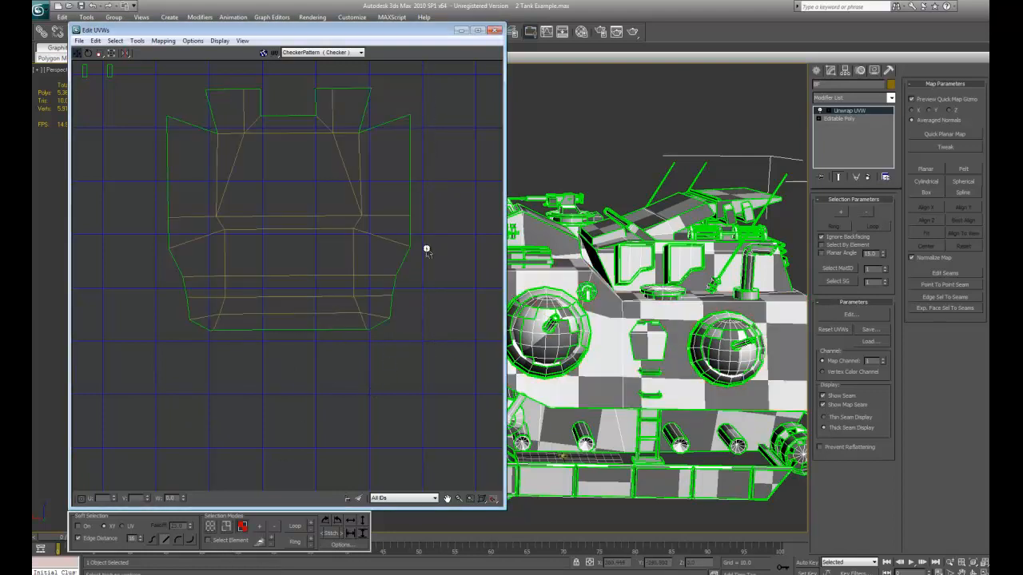
left_click_drag(435, 96, 385, 366)
middle_click_drag(411, 332, 355, 363)
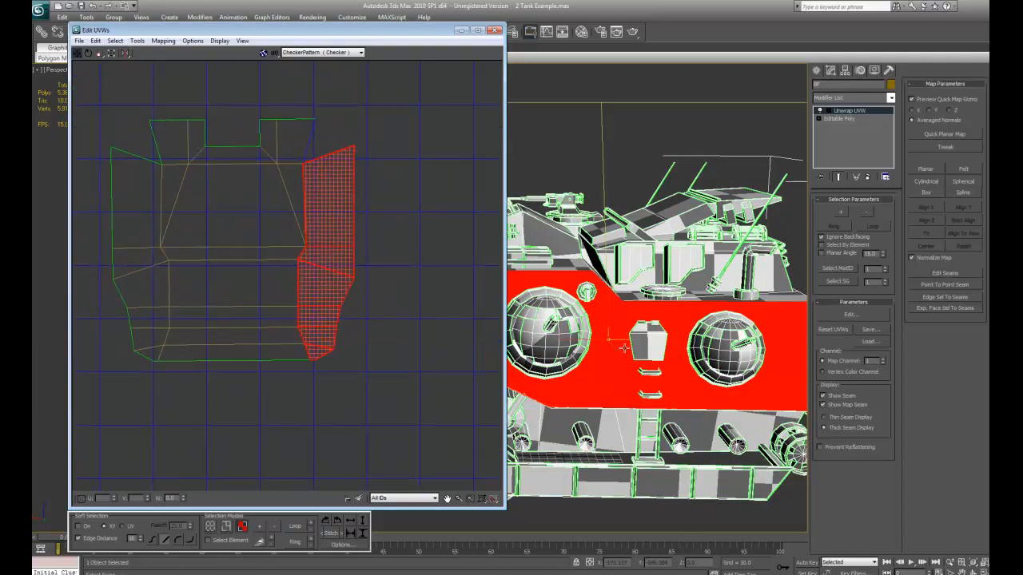
middle_click_drag(408, 387, 399, 365)
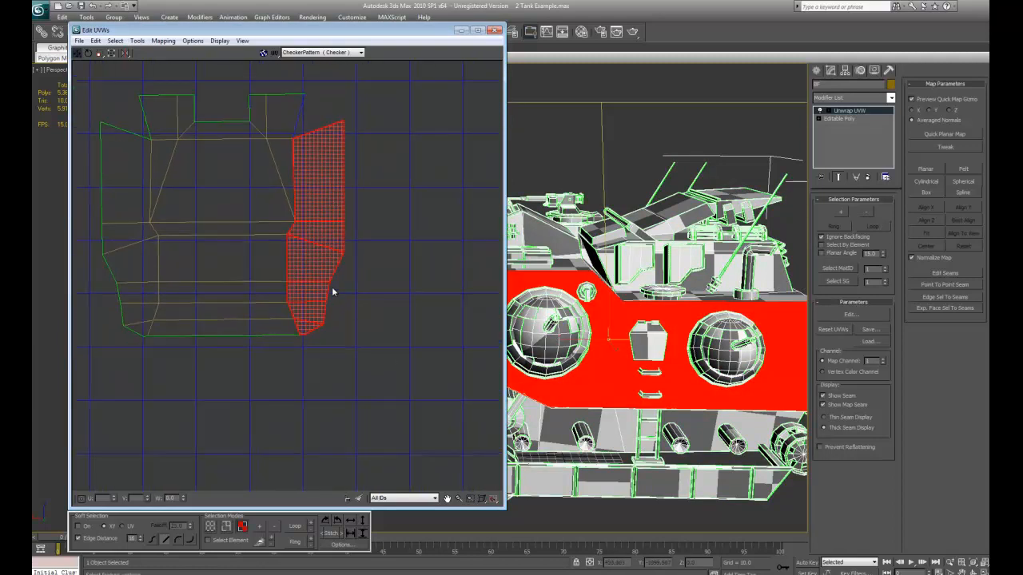
left_click_drag(312, 266, 360, 263)
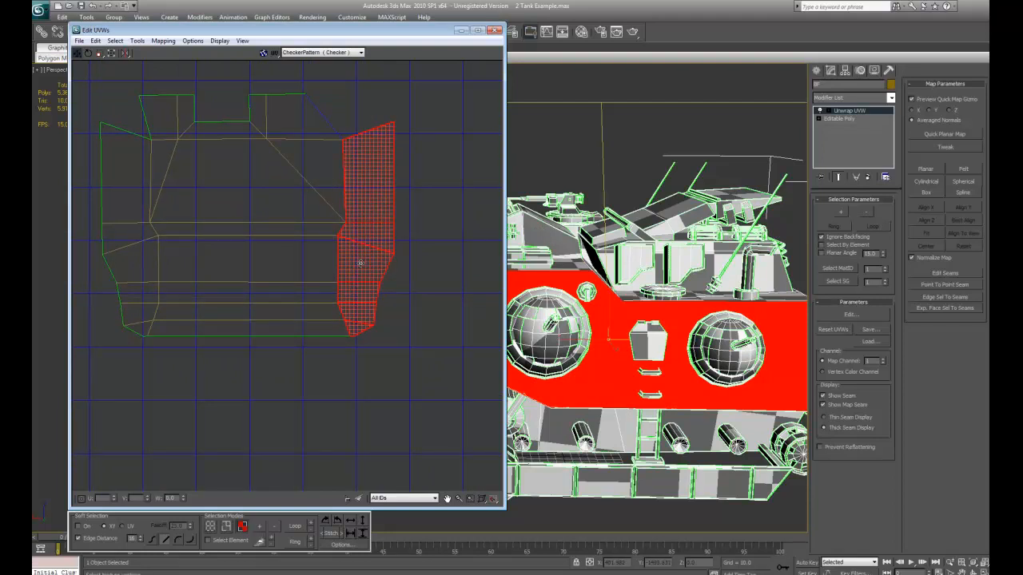
key("ctrl+z")
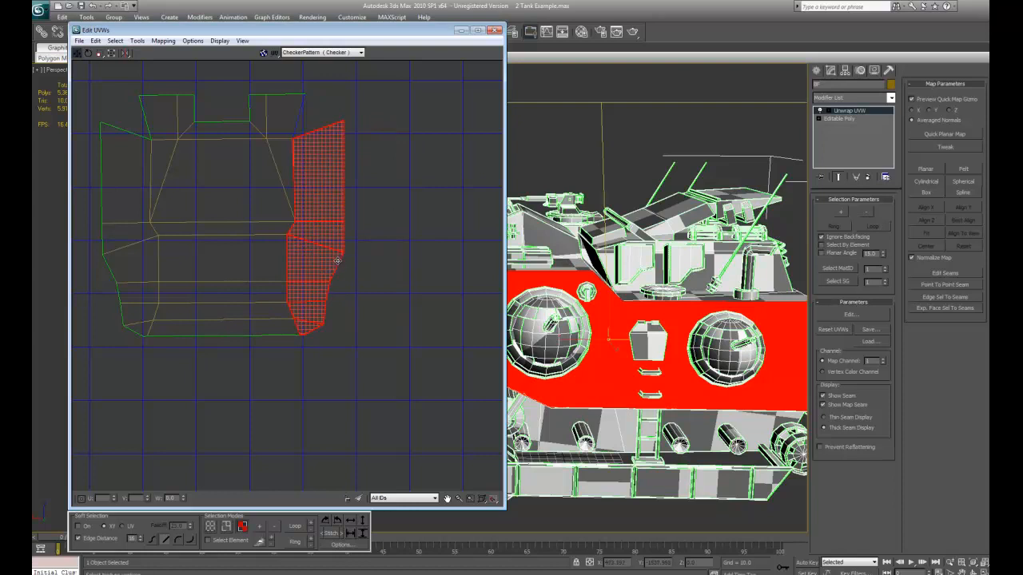
left_click_drag(319, 261, 353, 261)
key("ctrl+z")
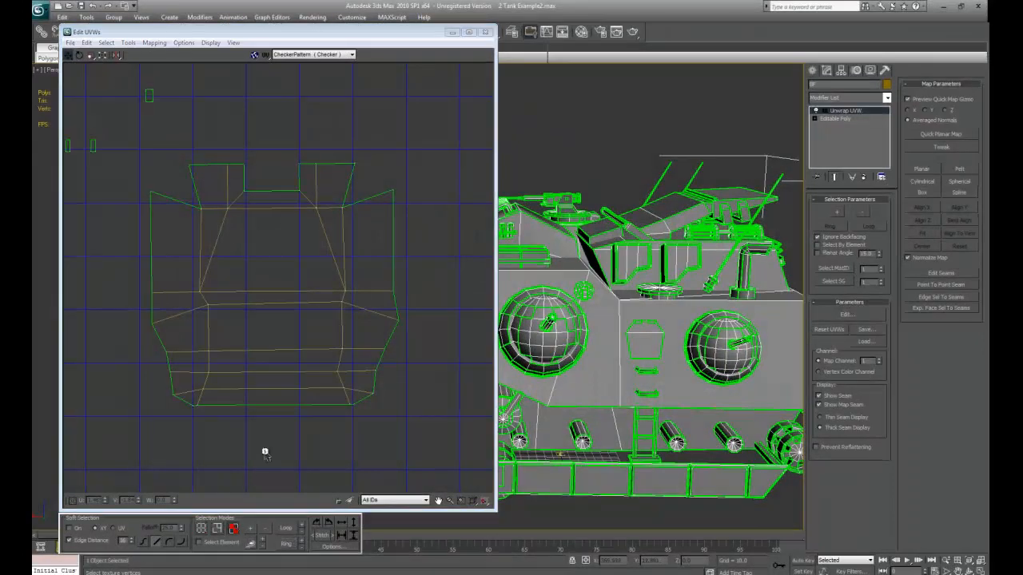
scroll(278, 448, "down", 3)
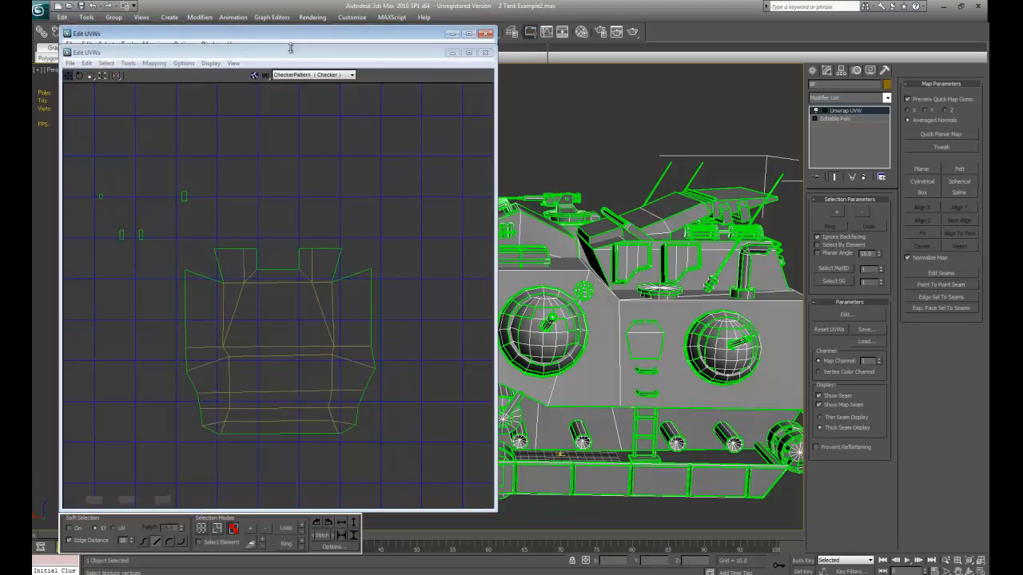
Step: Select the hull shell's side faces on each flank in turn and move them outward, away from the centre strip
left_click_drag(291, 26, 264, 53)
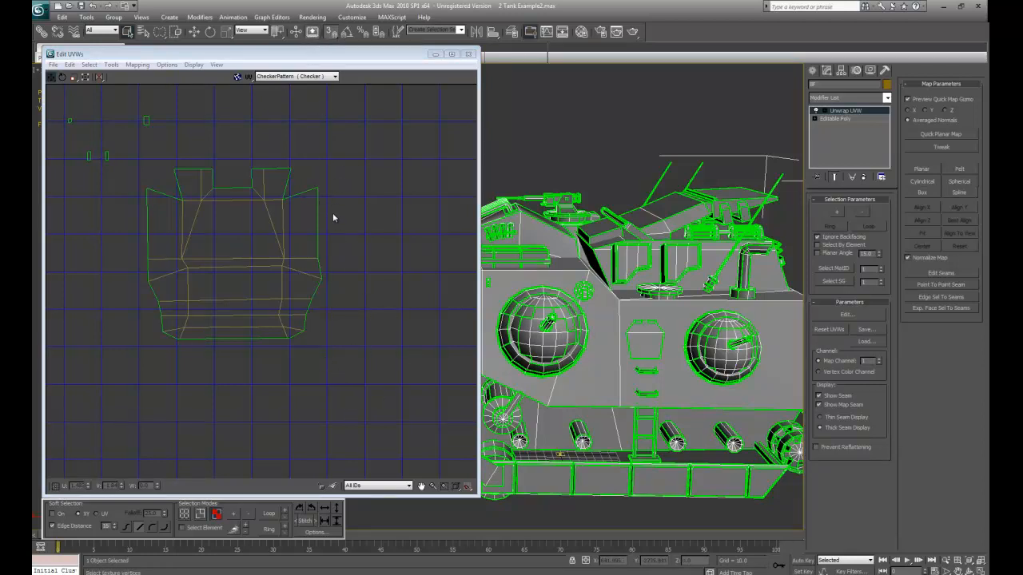
left_click_drag(345, 179, 298, 374)
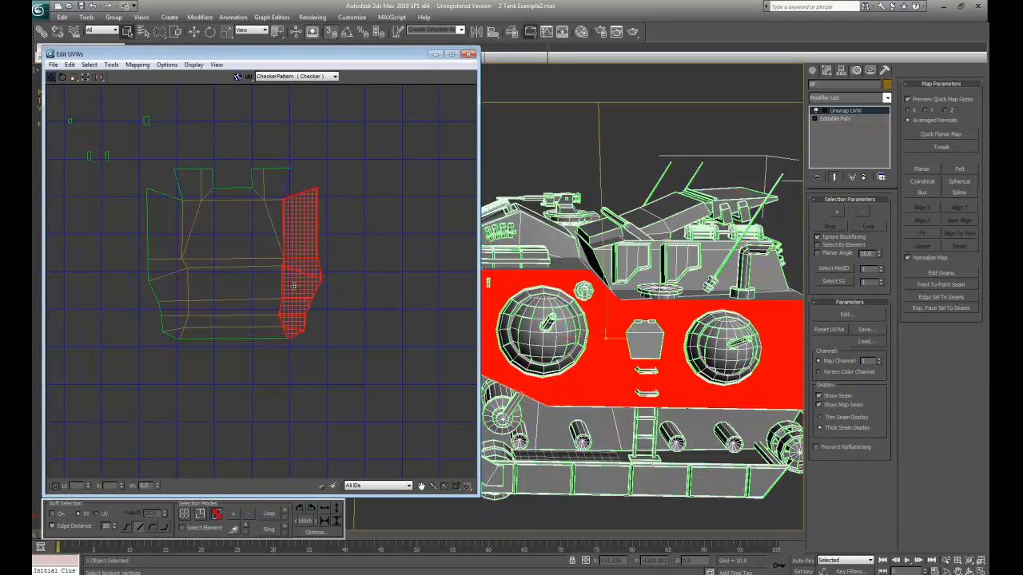
left_click_drag(293, 285, 317, 283)
left_click_drag(127, 188, 169, 346)
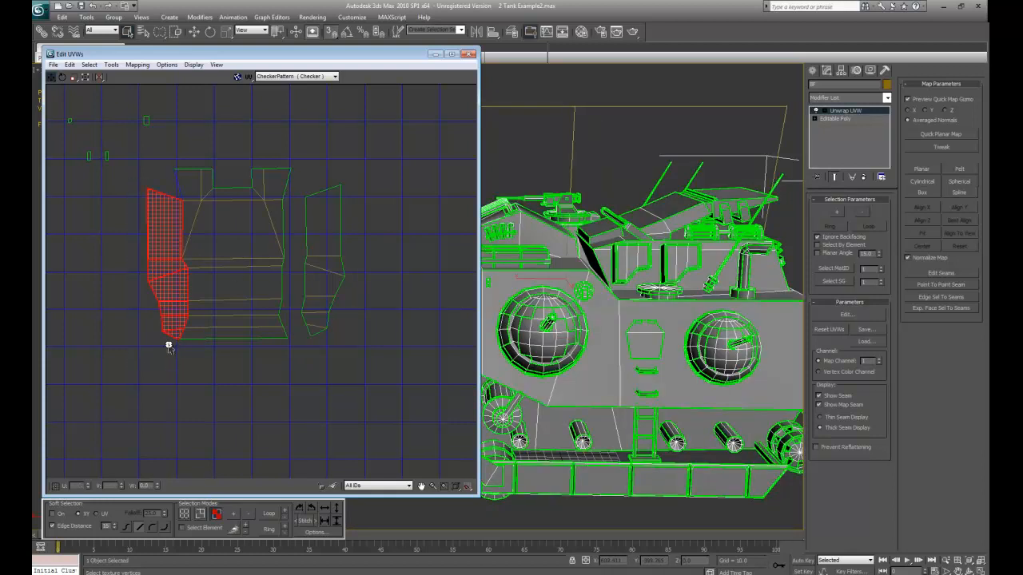
left_click_drag(165, 296, 148, 299)
left_click(191, 414)
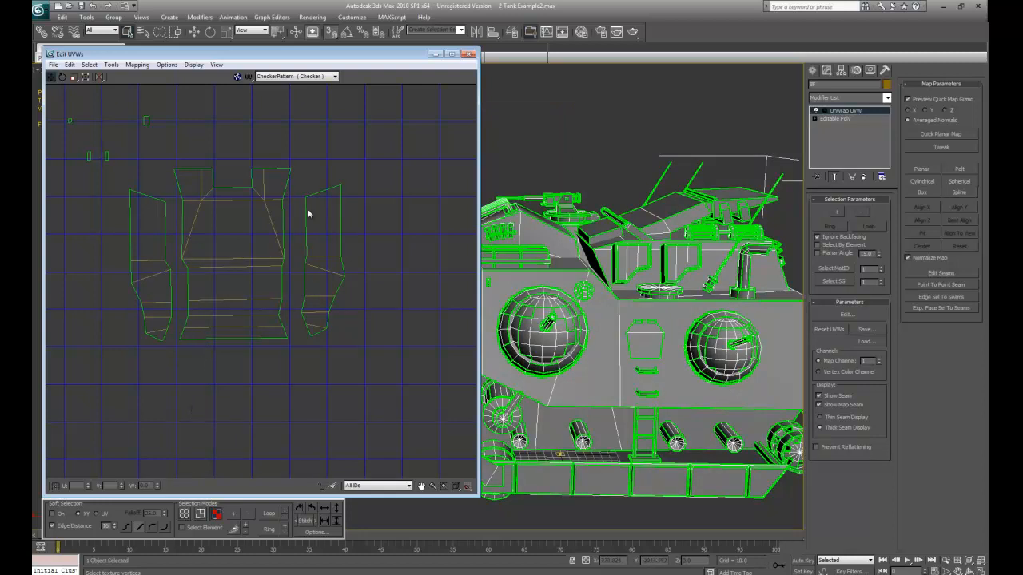
Step: Separate the lower faces of the right side strip, and stitch them back to its upper part along their shared edge
left_click_drag(294, 291, 349, 424)
left_click(282, 426)
left_click(200, 513)
middle_click_drag(294, 317, 263, 321)
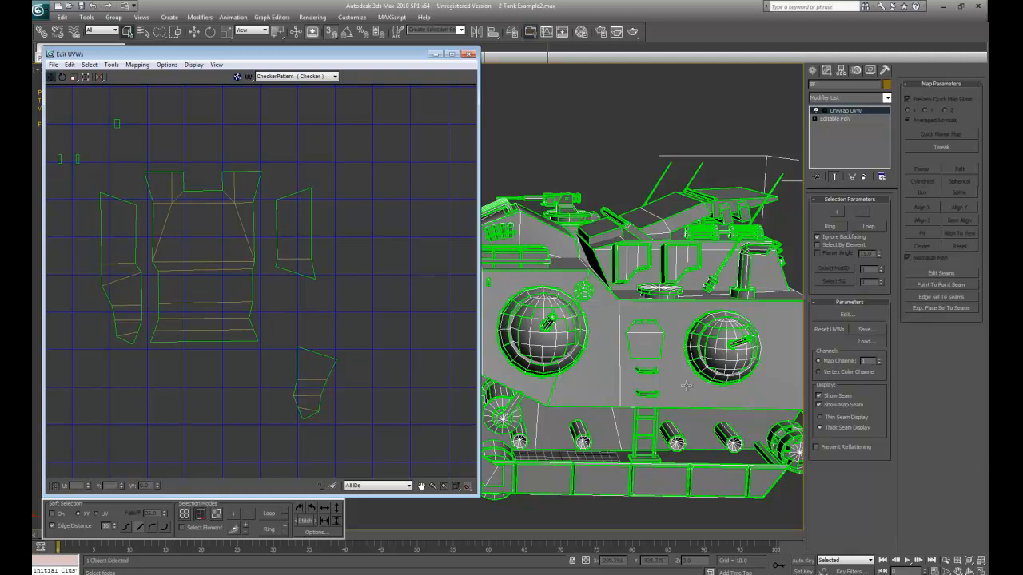
left_click(300, 274)
key("s")
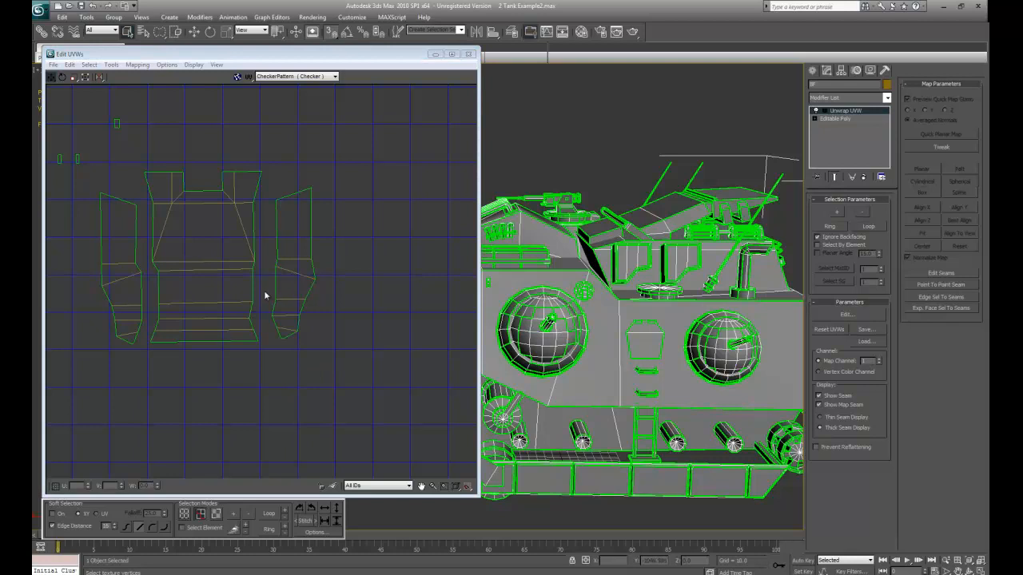
Step: Stitch both side strips back onto the hull shell's centre strip along their inner edges
left_click(277, 284)
key("s")
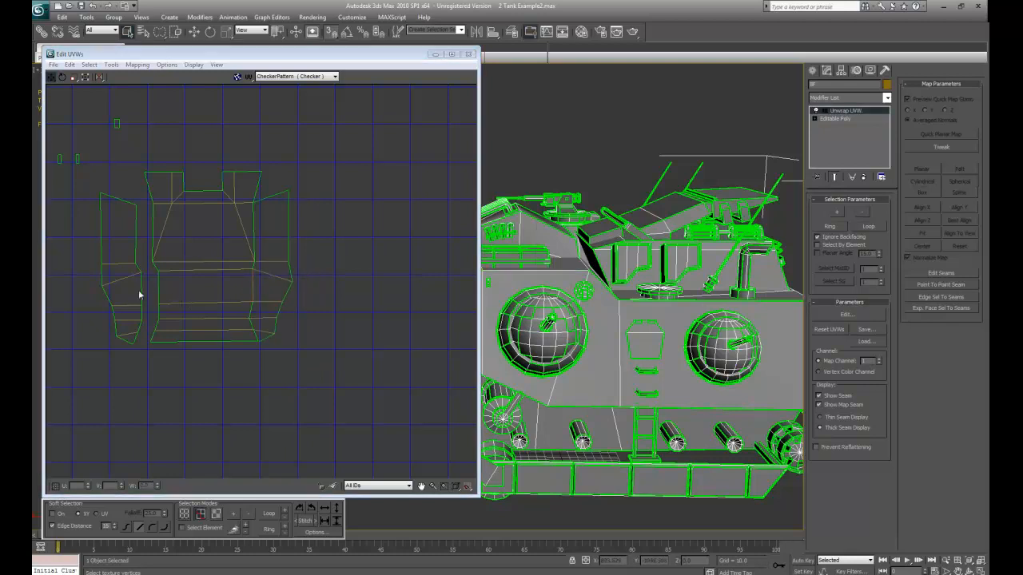
scroll(196, 284, "up", 5)
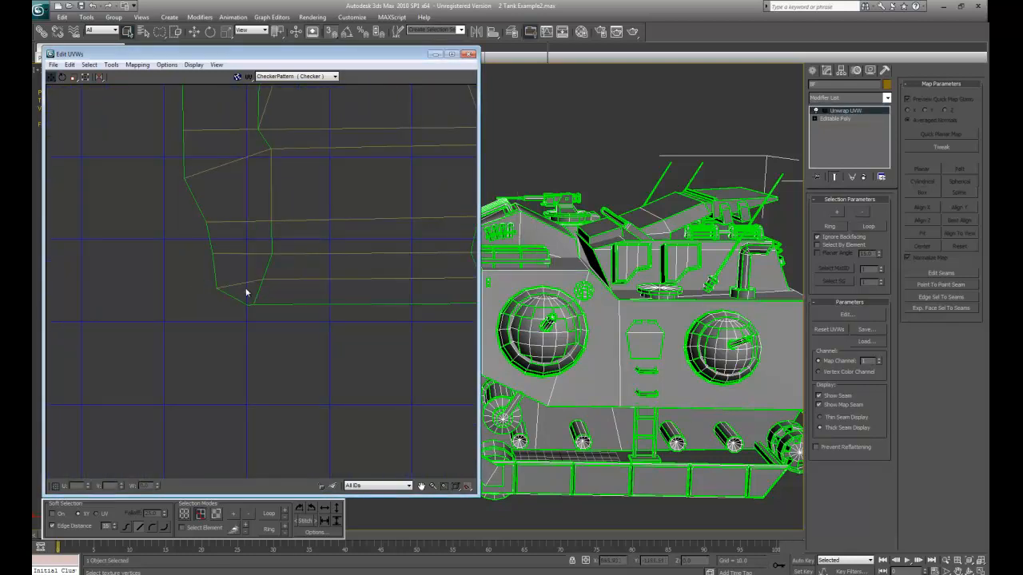
Step: Undo the accidental edge move and weld the open lower seam edges between the side strips and the centre strip
left_click_drag(246, 293, 263, 266)
key("ctrl+z")
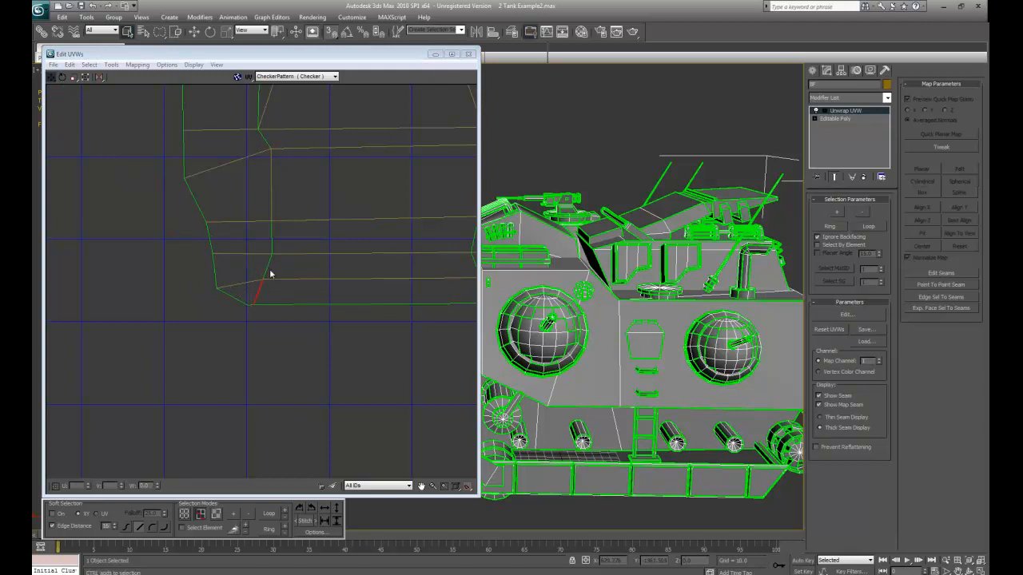
left_click(266, 268)
middle_click_drag(349, 317, 303, 341)
key("ctrl+w")
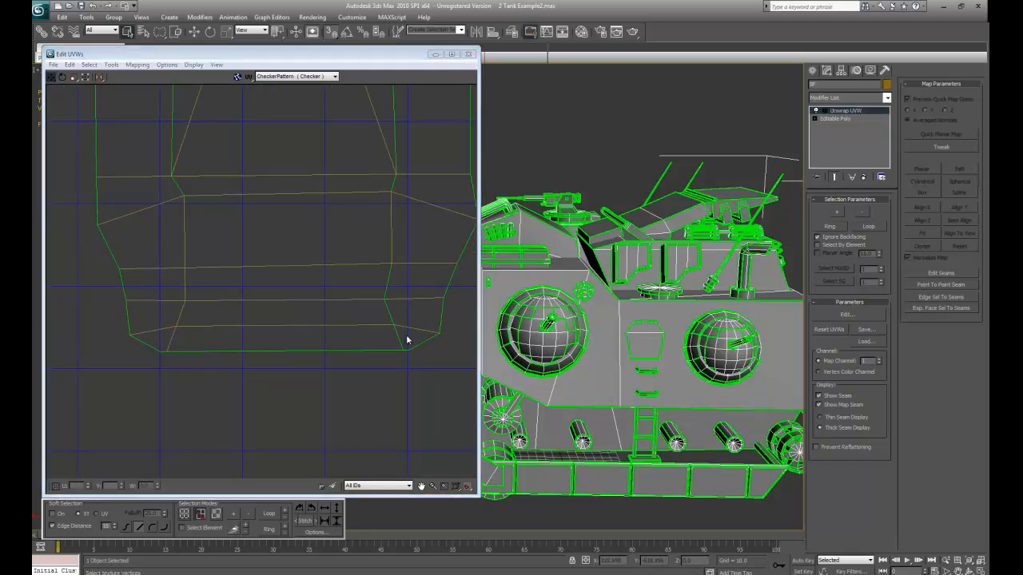
left_click(397, 336)
key("ctrl+w")
left_click(387, 306)
key("ctrl+w")
Step: Weld the long upper seam edges joining the centre strip to the right and left side strips
middle_click_drag(330, 204, 310, 375)
left_click(373, 258)
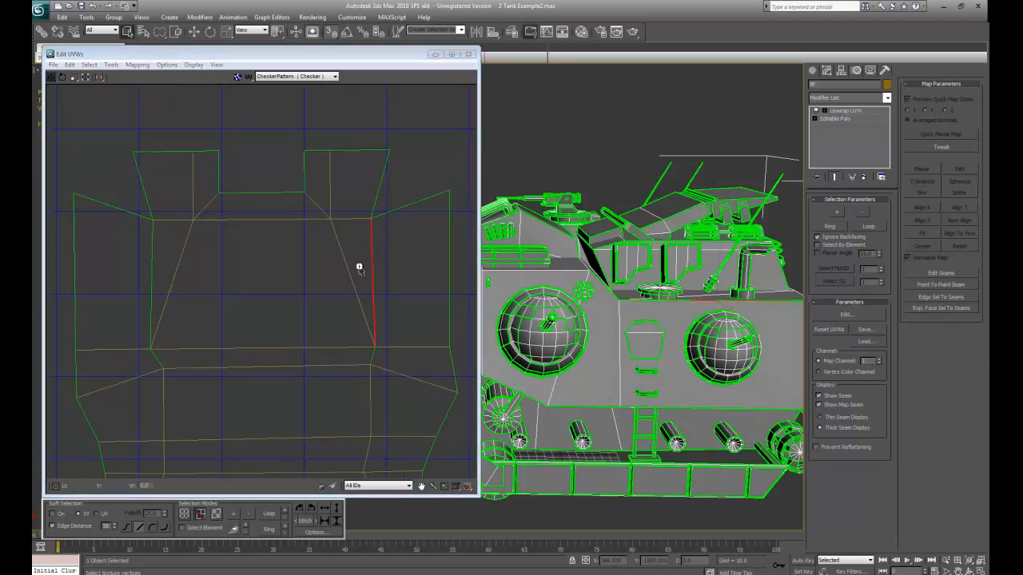
key("ctrl+w")
left_click(151, 301)
key("ctrl+w")
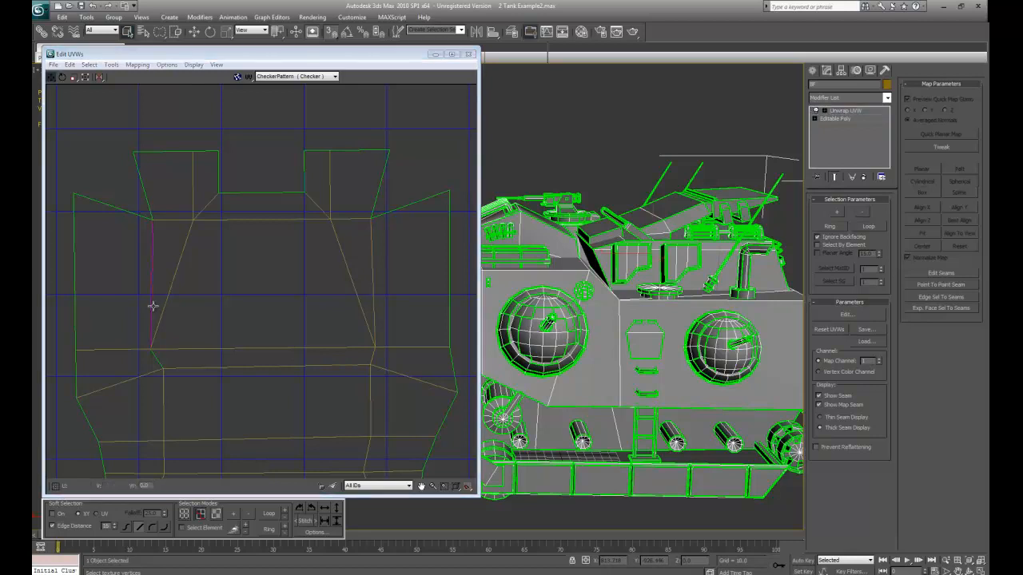
scroll(192, 306, "down", 3)
middle_click_drag(205, 406, 242, 331)
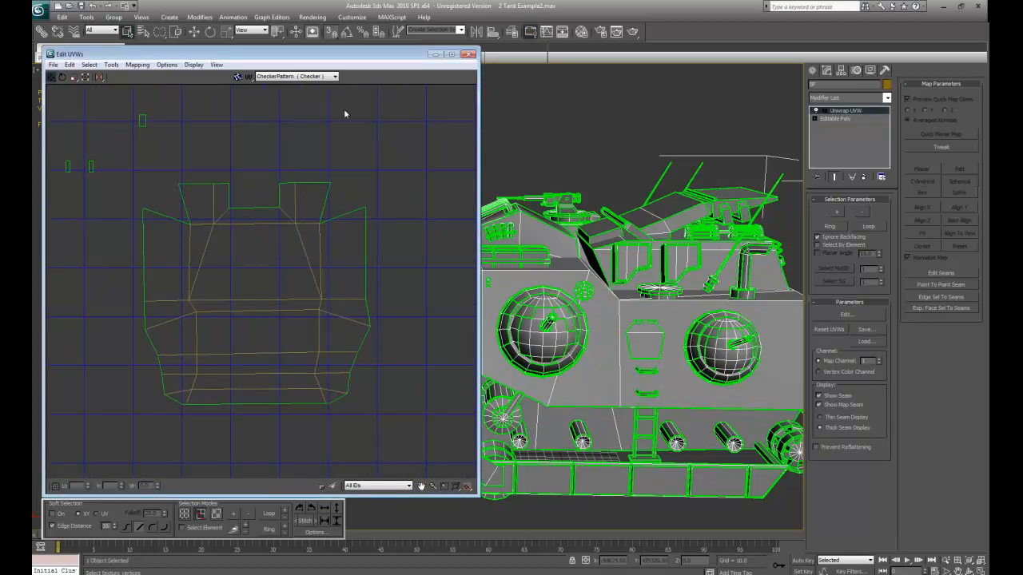
Step: Display the CheckerPattern map on the tank and examine the hull side for texture distortion
left_click(311, 77)
left_click(311, 86)
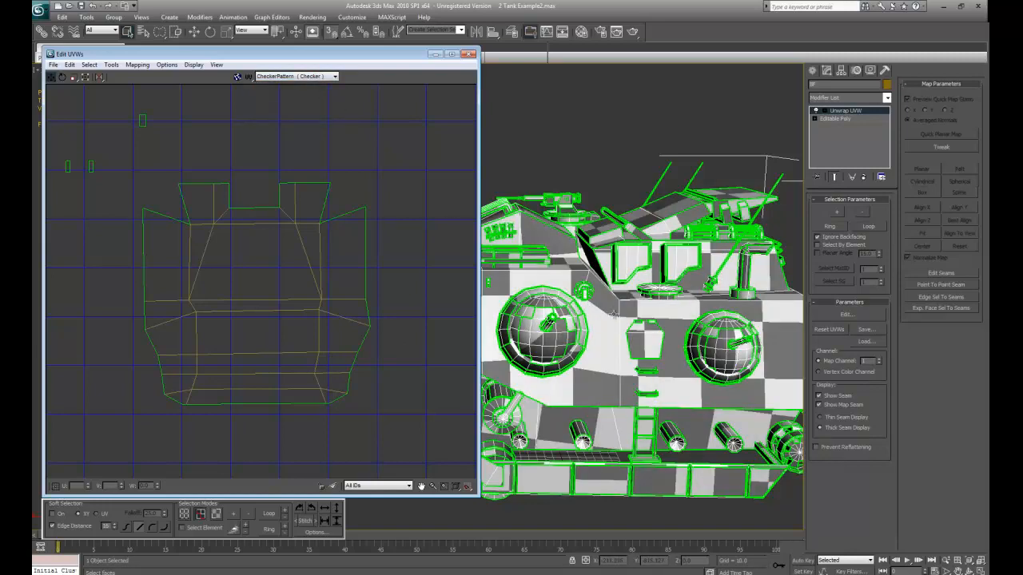
middle_click_drag(578, 368, 698, 332)
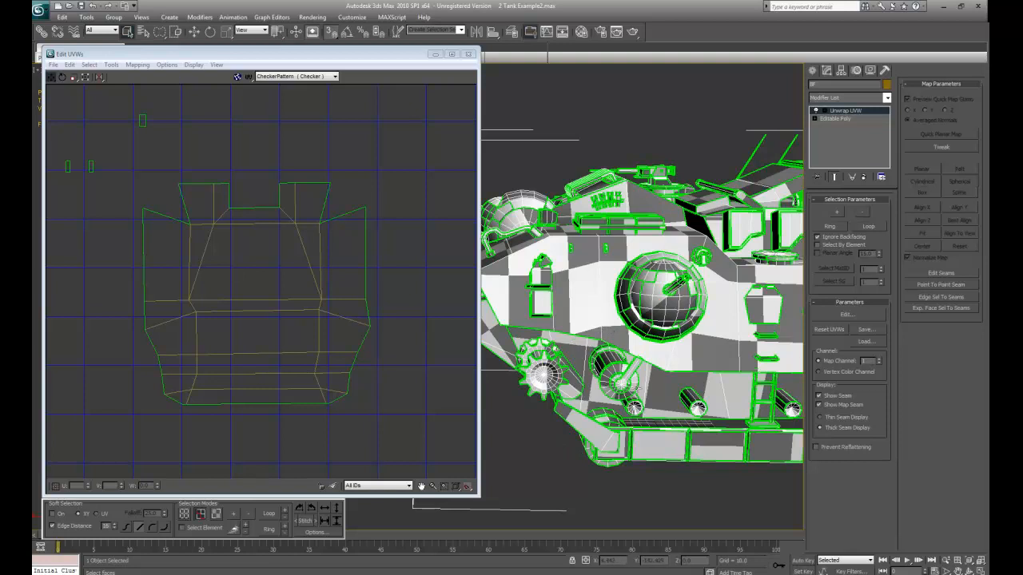
Step: Select all faces of the stitched hull shell and set the Relax Tool to Relax By Face Angles
left_click(216, 513)
left_click_drag(128, 169, 397, 434)
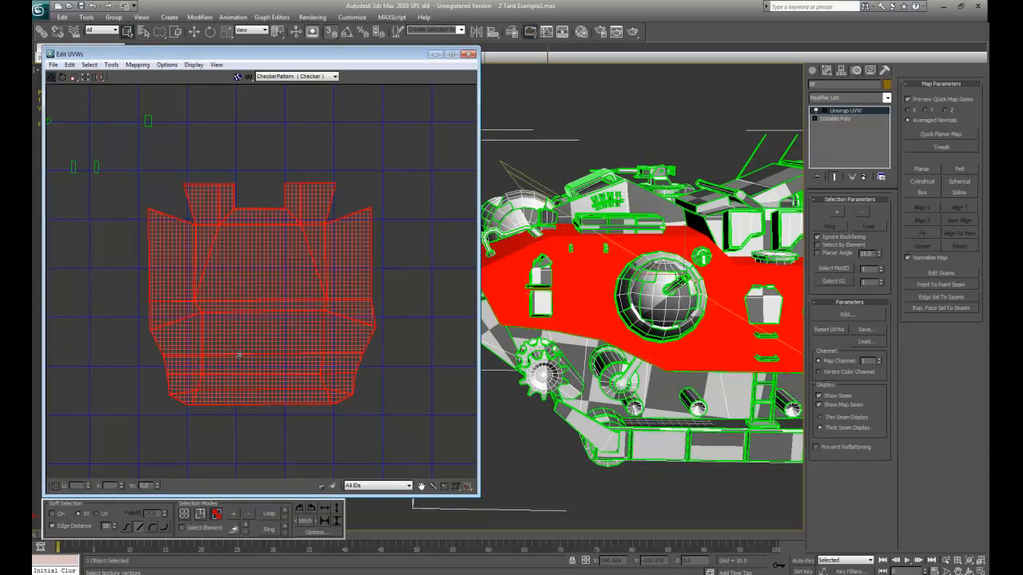
key("r")
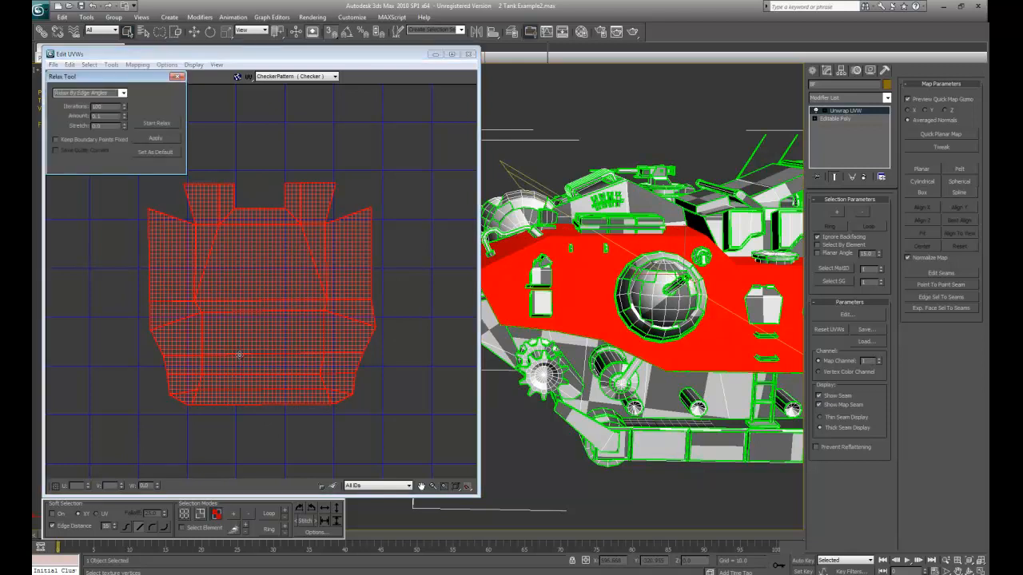
left_click_drag(114, 79, 489, 302)
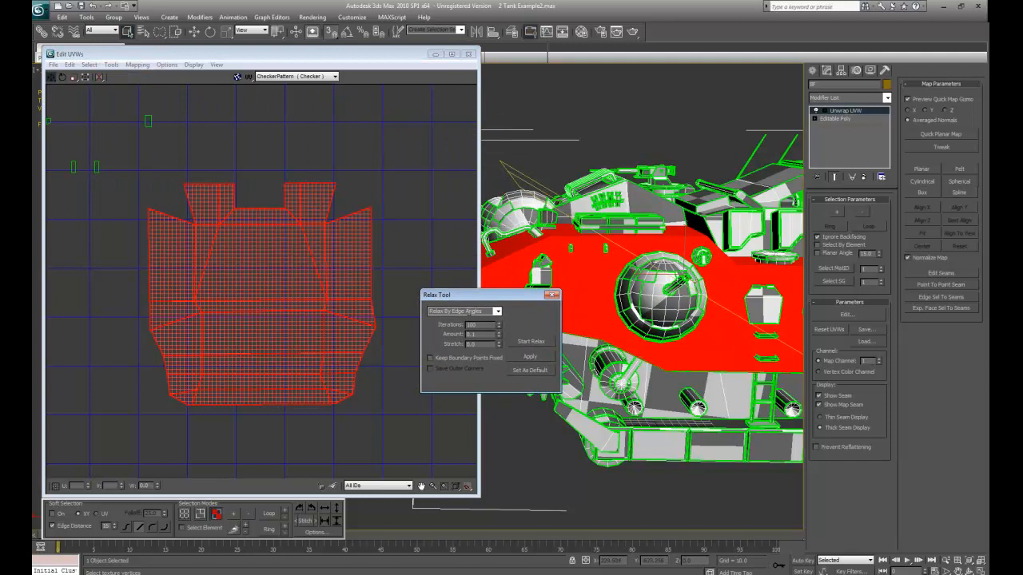
left_click(497, 311)
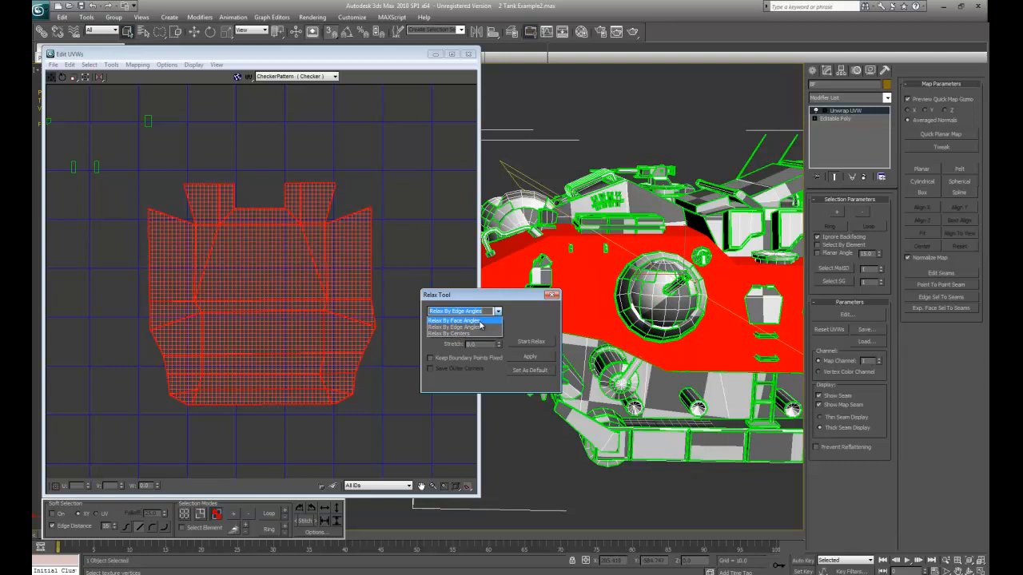
left_click(480, 323)
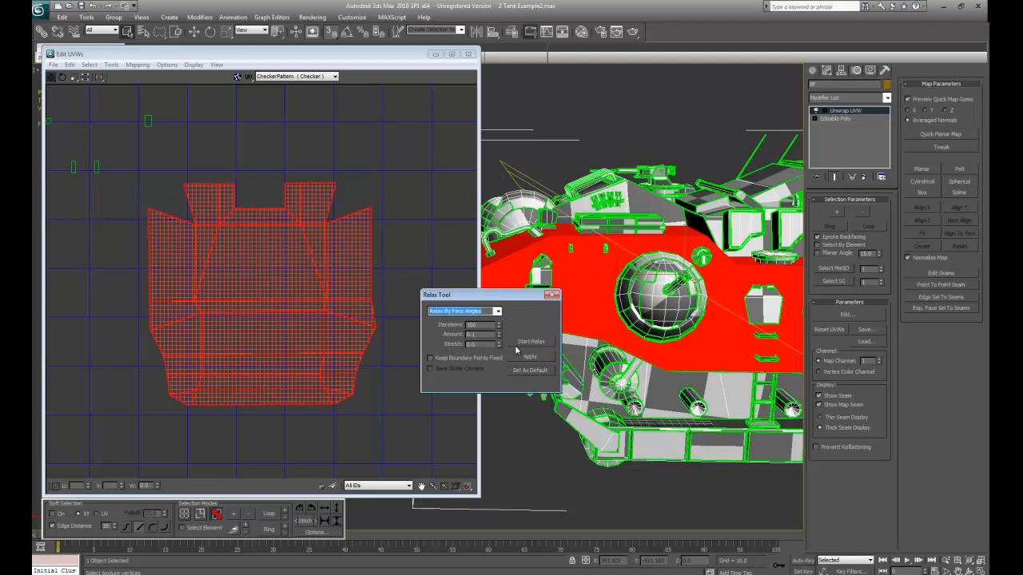
Step: Apply the relax to the hull shell, raise the amount to 0.24, run it again, and inspect the checker on the deselected hull
left_click(517, 359)
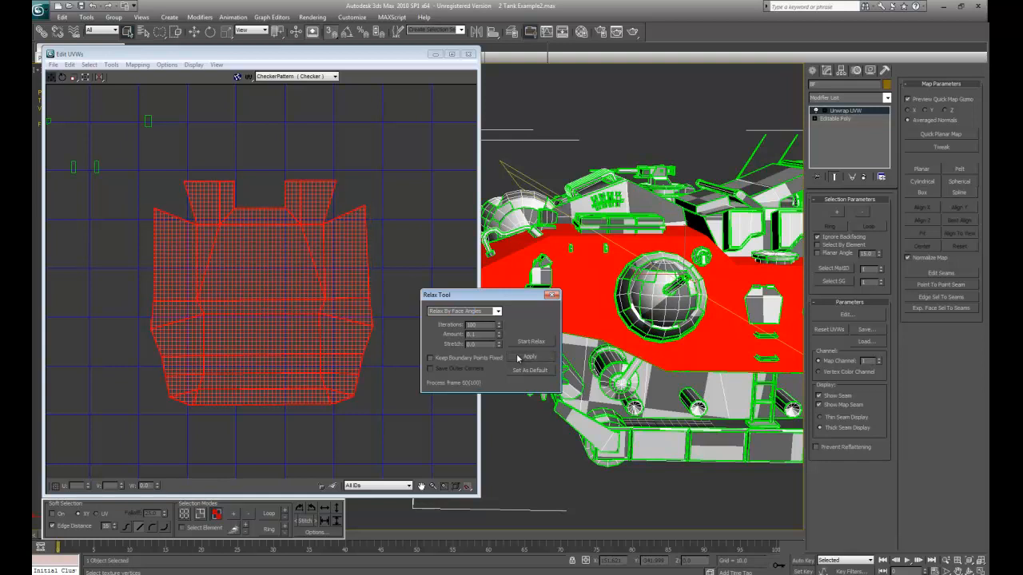
left_click(531, 358)
left_click(530, 353)
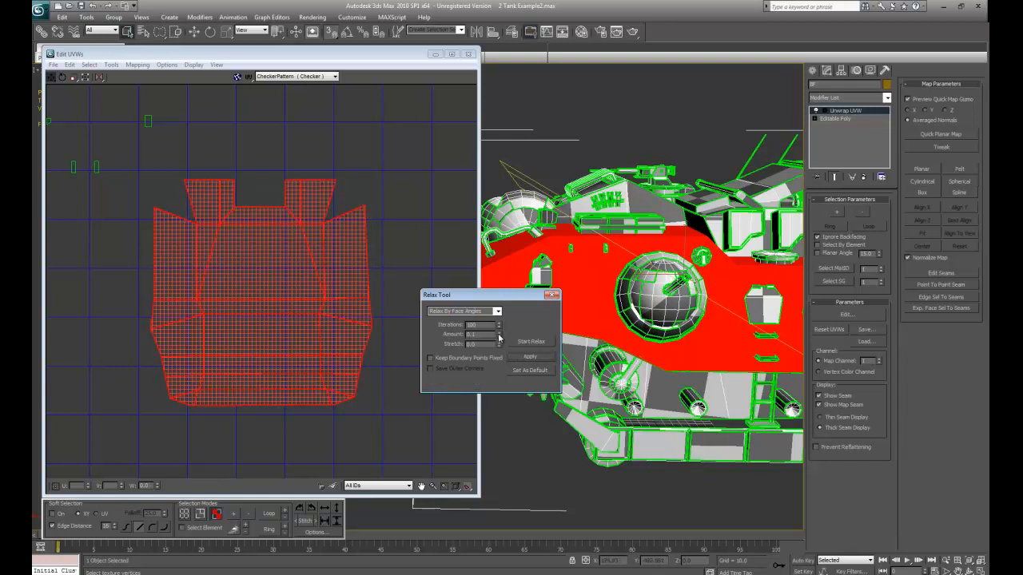
left_click(531, 342)
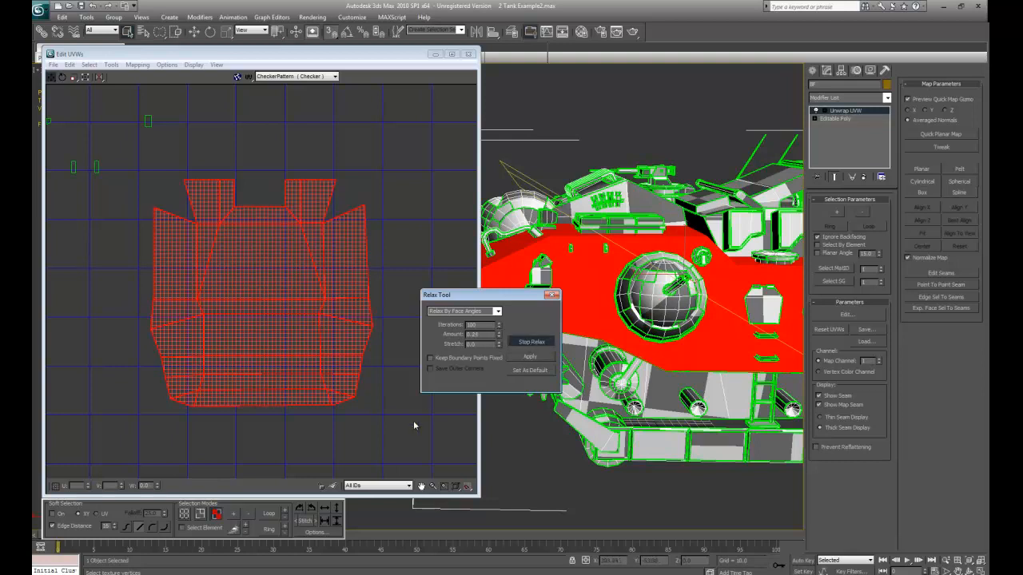
left_click(543, 344)
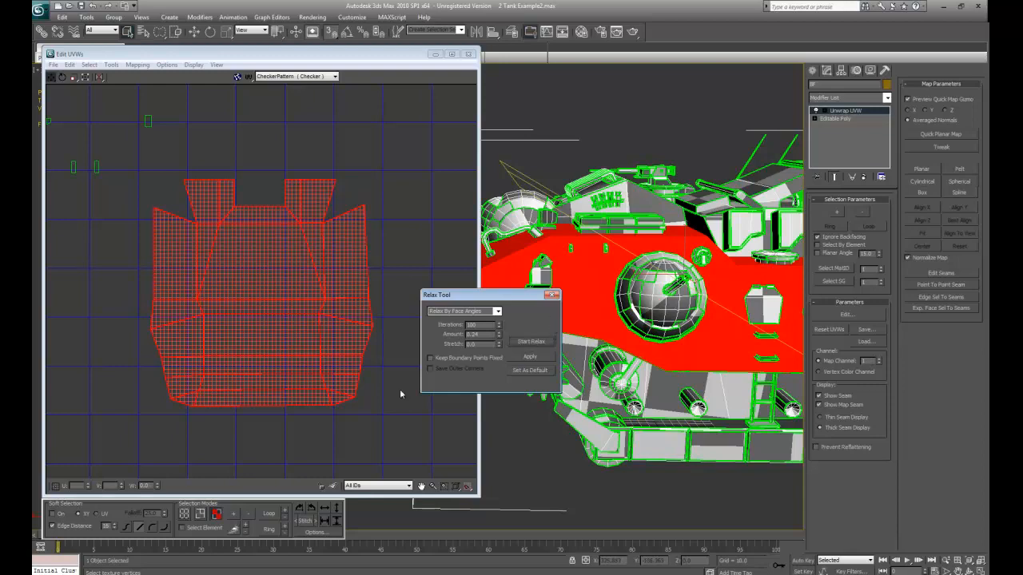
left_click(383, 411)
middle_click_drag(681, 365, 536, 277)
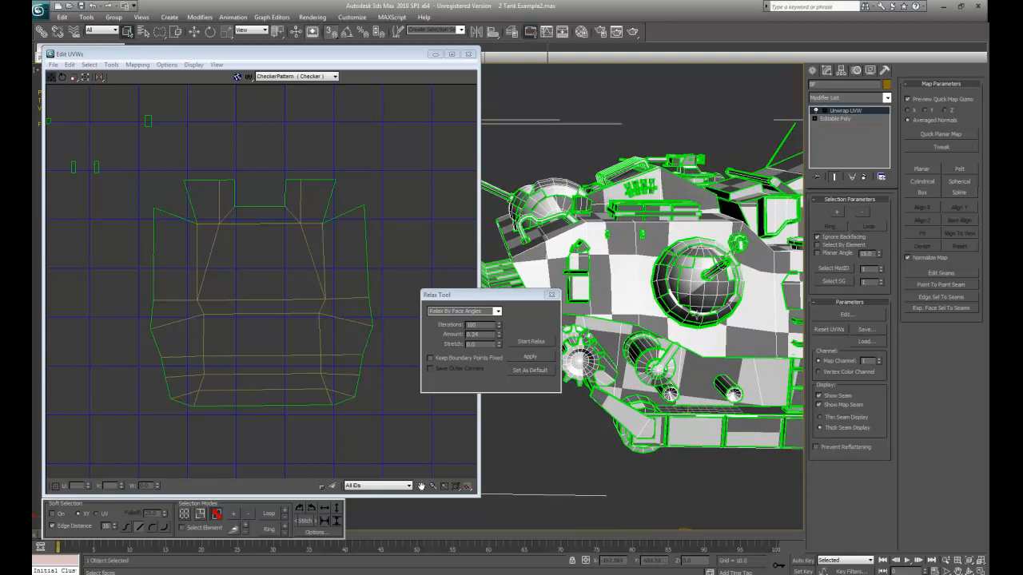
Step: Select the relaxed shell's right and left side faces in turn and move them outward from the centre strip
left_click_drag(135, 198, 181, 426)
left_click_drag(399, 193, 342, 421)
left_click_drag(343, 339, 364, 344)
mouse_move(122, 192)
left_mouse_down()
mouse_move(157, 388)
mouse_move(175, 433)
left_mouse_up()
left_click_drag(180, 355, 167, 353)
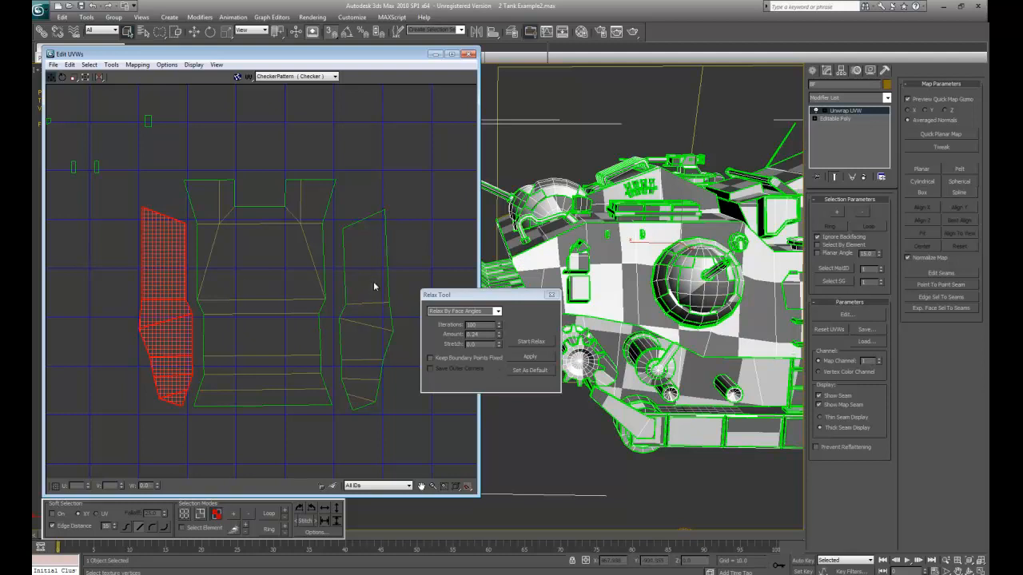
Step: Select both separated side strips, relax them by face angles, and inspect the checker pattern on the hull side
left_click(366, 363, "ctrl")
left_click_drag(399, 192, 355, 406, "ctrl")
left_click(527, 341)
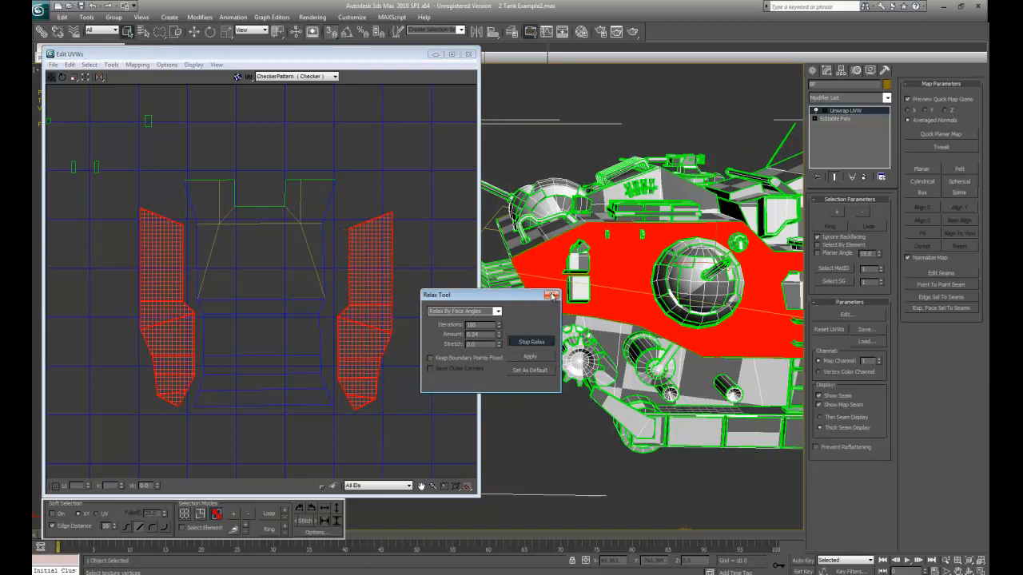
left_click(572, 477)
middle_click_drag(732, 299, 675, 318, "alt")
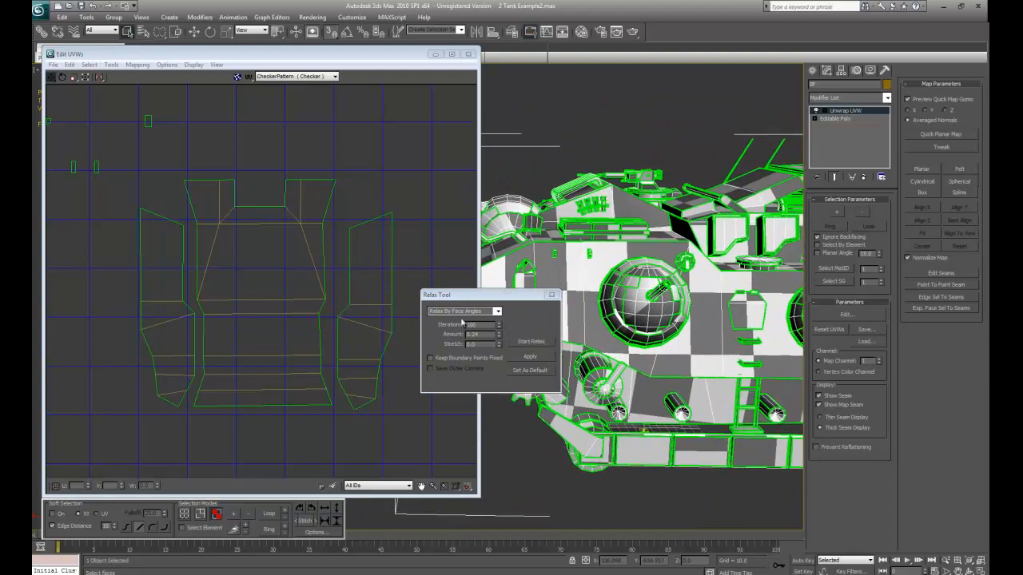
Step: Select the hull's centre strip, relax it by face angles, and inspect the checker pattern on the end of the tank
left_click_drag(202, 160, 327, 452)
left_click(531, 342)
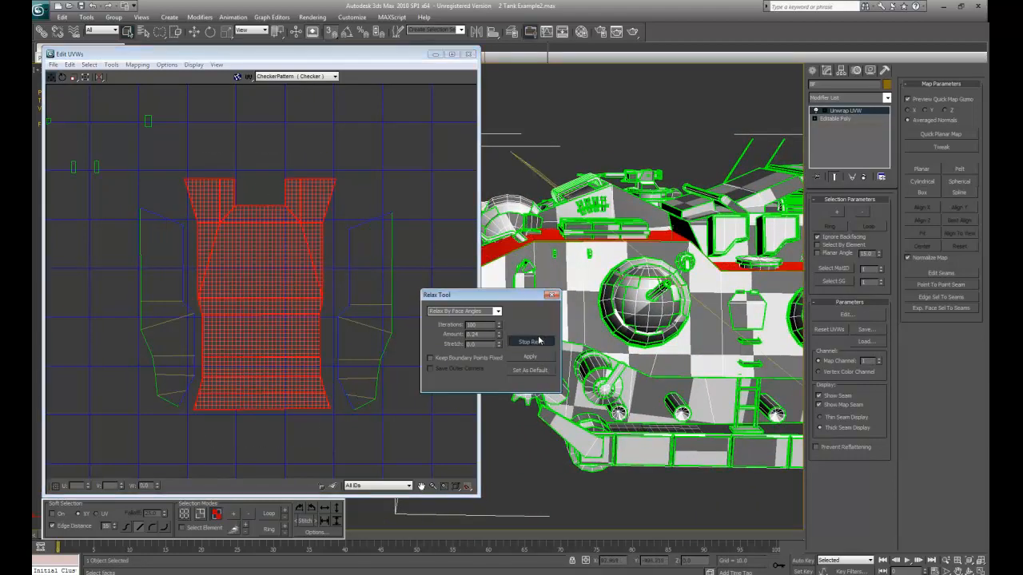
left_click(572, 488)
middle_click_drag(624, 410, 691, 338, "alt")
Step: Select the sloped hull face above the hatch and the other loose UV pieces to match them between the model and layout
middle_click_drag(172, 253, 214, 282)
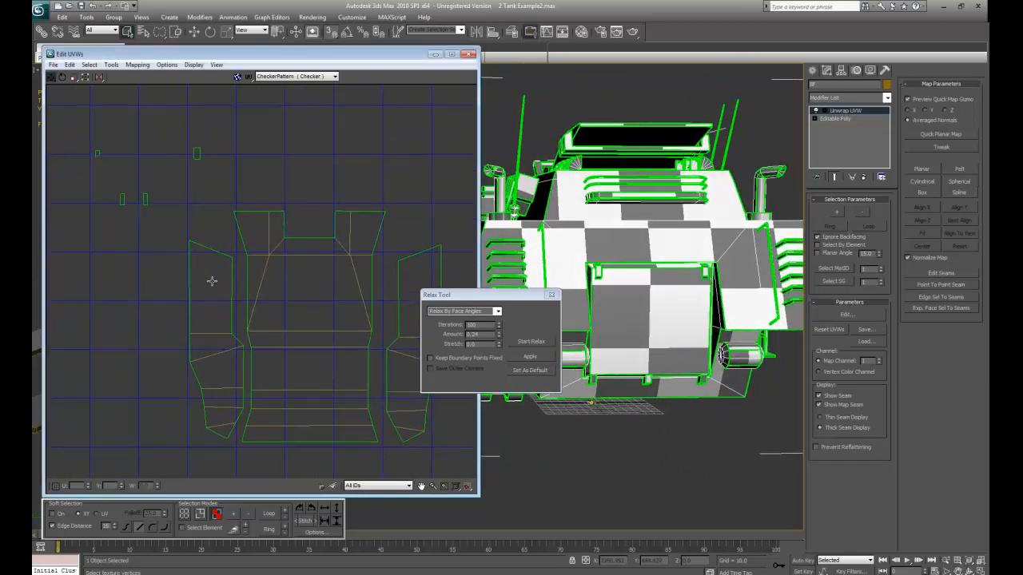
left_click(637, 257)
scroll(240, 284, "down", 6)
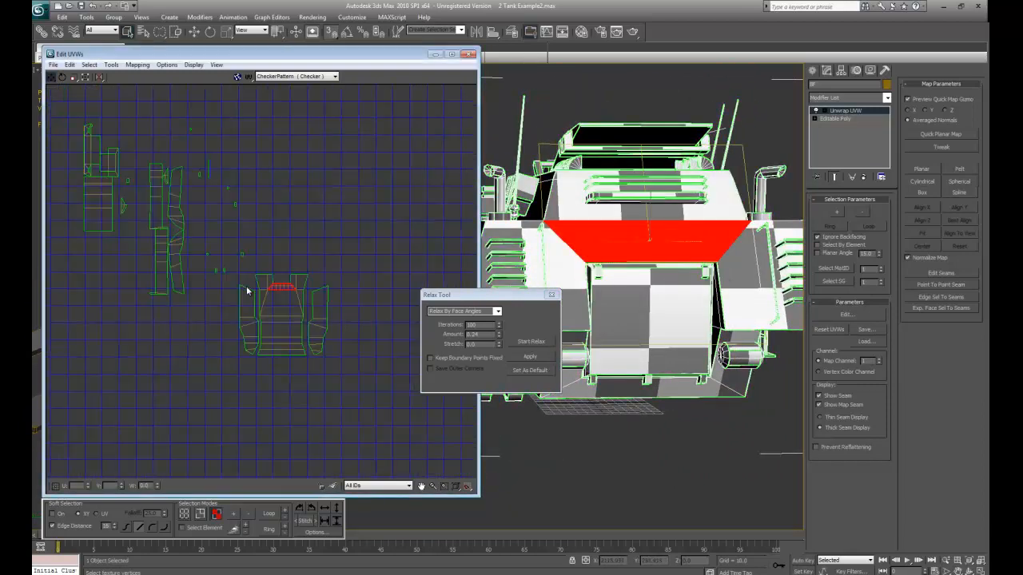
left_click_drag(209, 219, 331, 348)
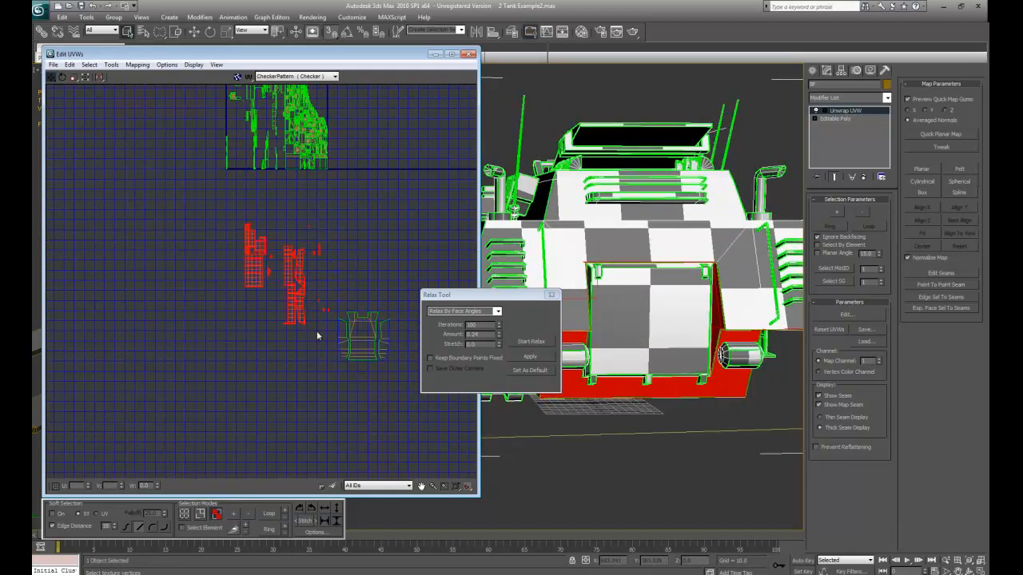
middle_click_drag(316, 330, 214, 276)
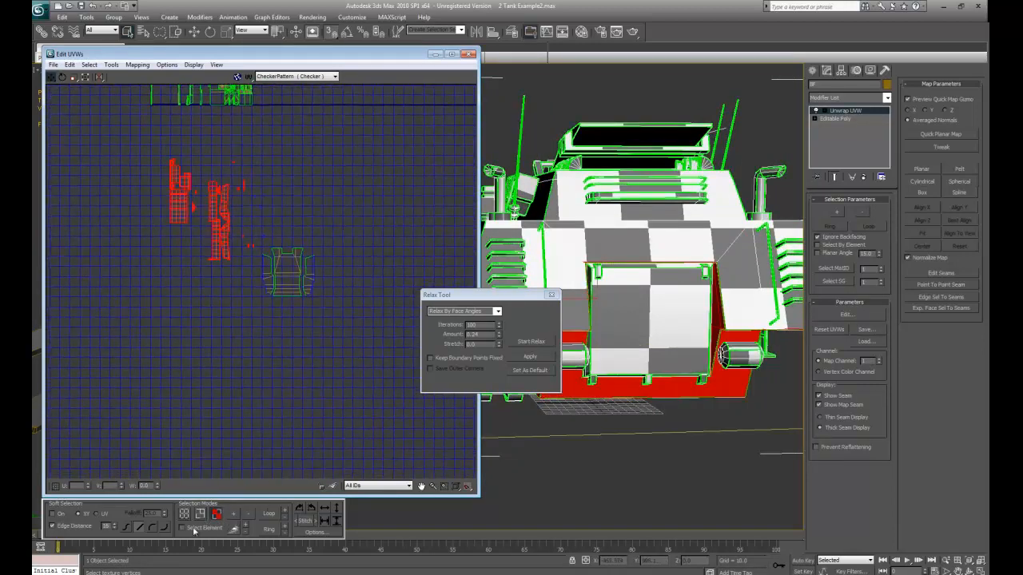
left_click(218, 326)
left_click(226, 248)
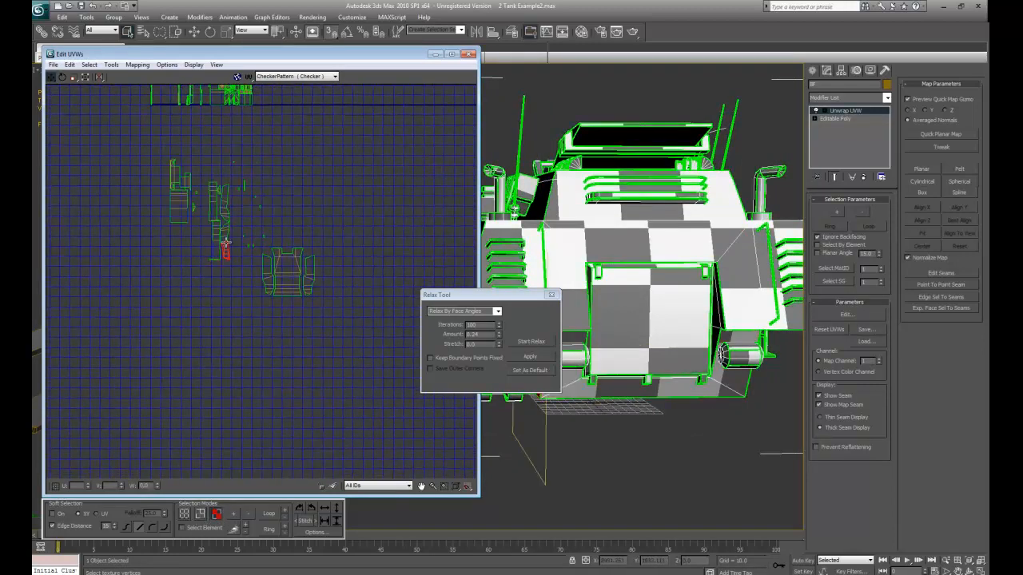
Step: Turn on element selection and move the long narrow UV strip to the open area beyond the hull's right side strip
left_click(182, 528)
left_click(224, 214)
left_click_drag(225, 214, 360, 277)
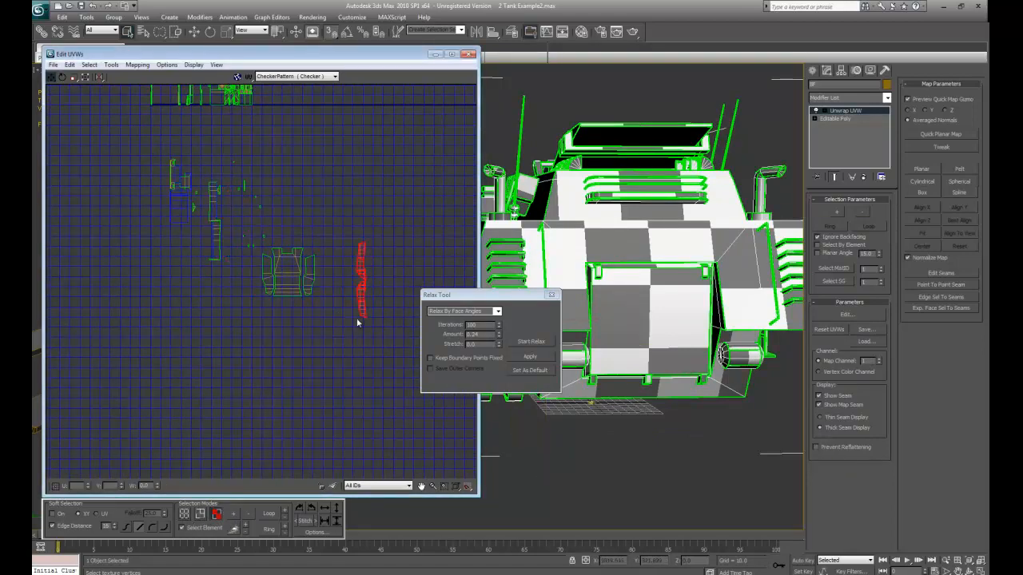
Step: Select the upper half of the long narrow UV strip and move it beside the lower half
left_click(356, 322)
middle_click_drag(365, 273, 277, 288)
scroll(276, 287, "up", 7)
middle_click_drag(247, 354, 270, 298)
left_click(291, 250)
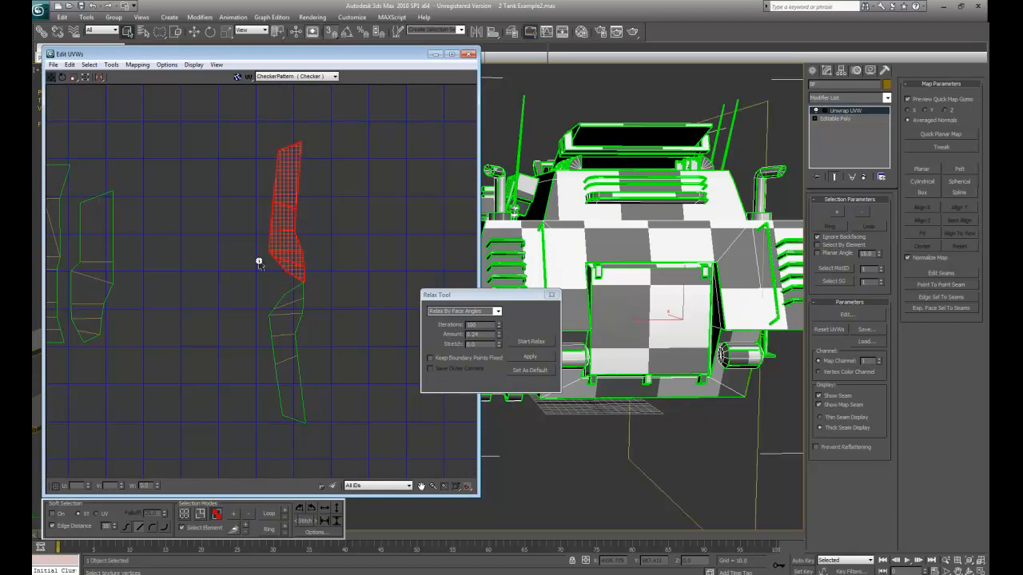
left_click_drag(273, 231, 232, 363)
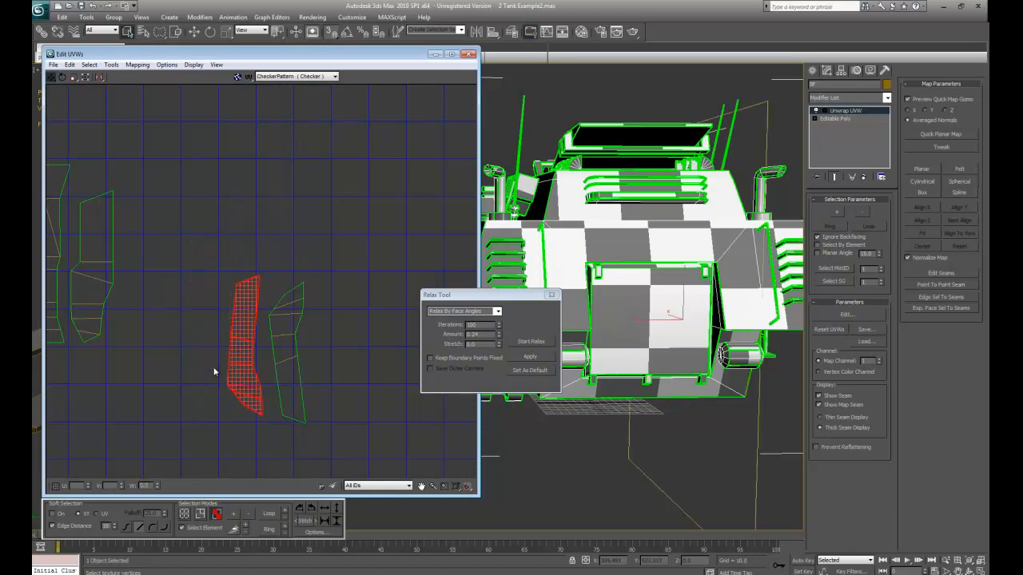
middle_click_drag(214, 371, 251, 354)
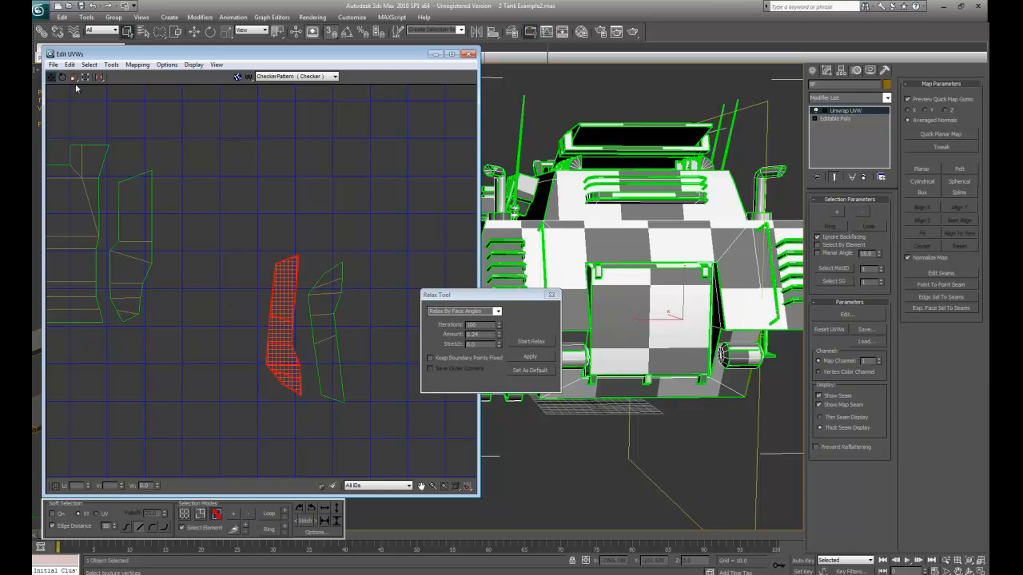
Step: Select both halves of the narrow strip and examine which faces they cover on the side of the tank
left_click(682, 441)
middle_click_drag(679, 438, 657, 349, "alt")
left_click(561, 186)
left_click_drag(240, 226, 382, 431)
middle_click_drag(655, 335, 604, 331, "alt")
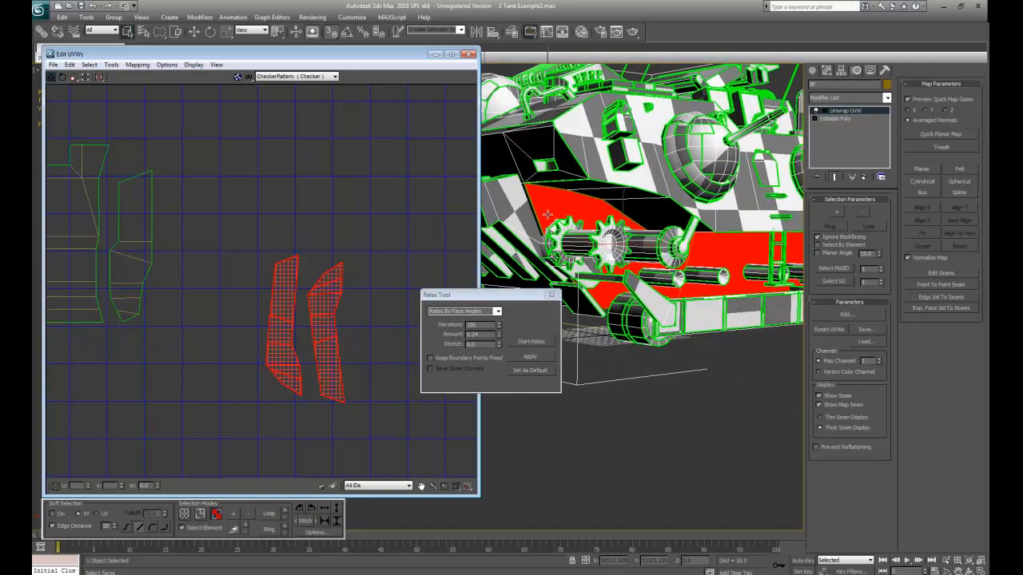
middle_click_drag(547, 214, 657, 280, "alt")
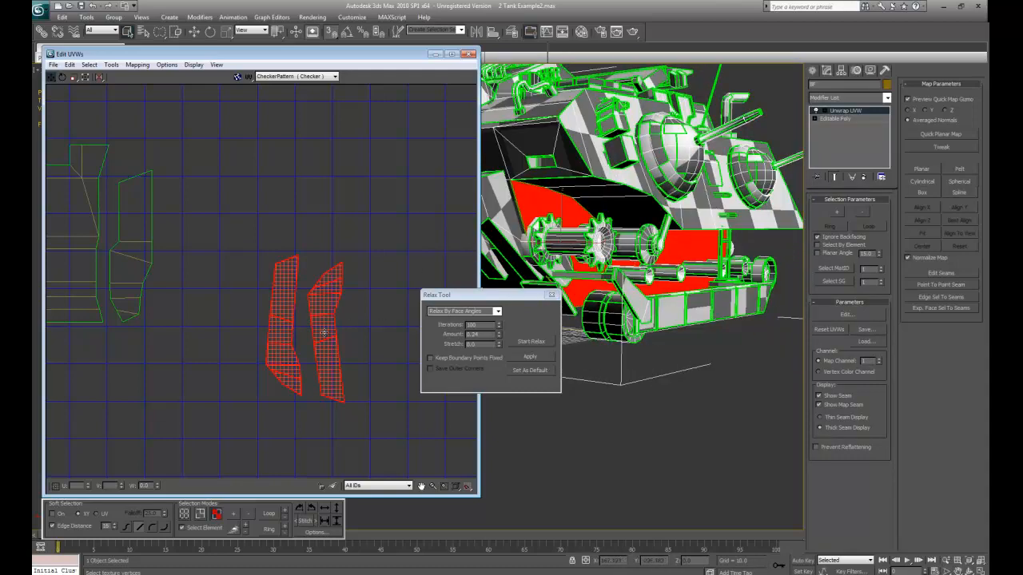
Step: Flip the right half of the narrow strip vertically so its shape matches the left half
left_click_drag(307, 253, 370, 415)
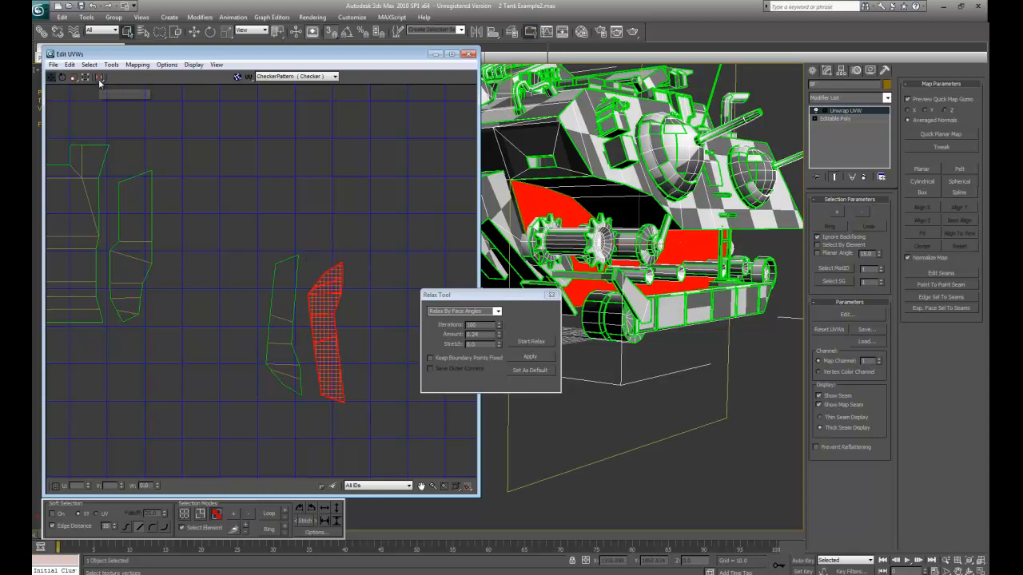
left_click_drag(99, 77, 100, 105)
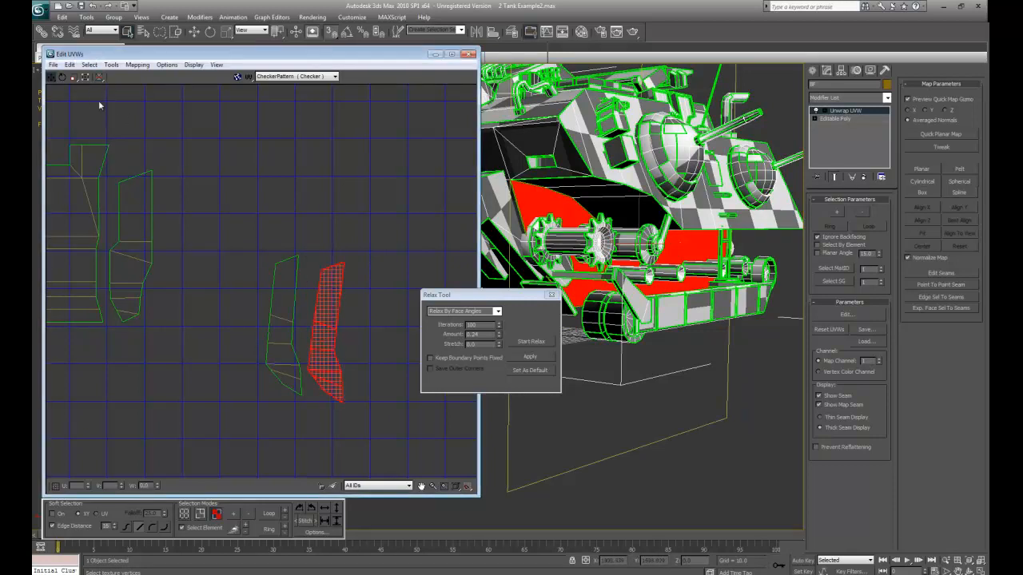
left_click(379, 258)
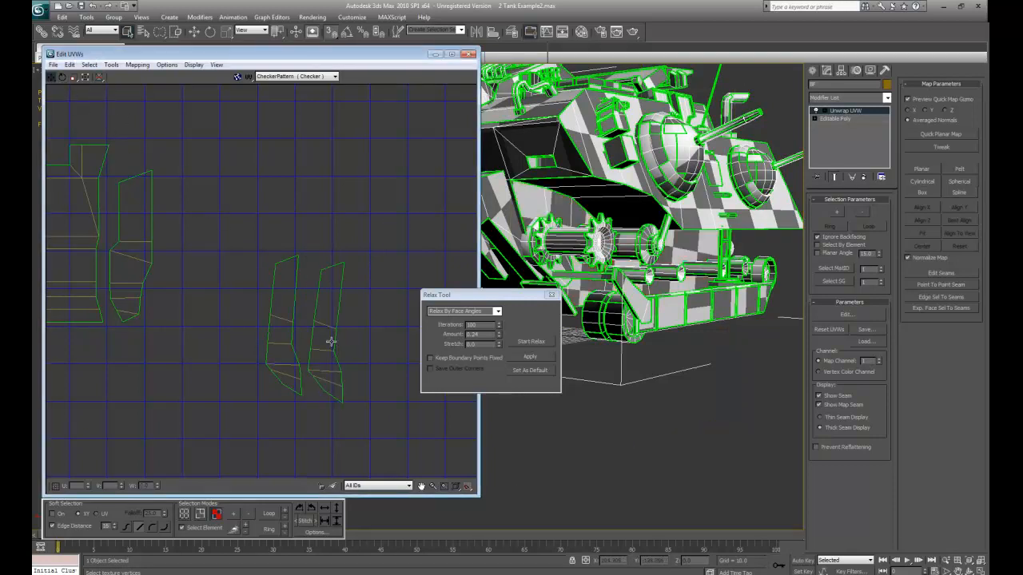
Step: Overlay one half of the narrow strip on its matching half so their lower corners line up
left_click(328, 351)
mouse_move(322, 361)
left_mouse_down()
mouse_move(280, 354)
mouse_move(314, 350)
left_mouse_up()
left_click(242, 345)
scroll(242, 343, "up", 3)
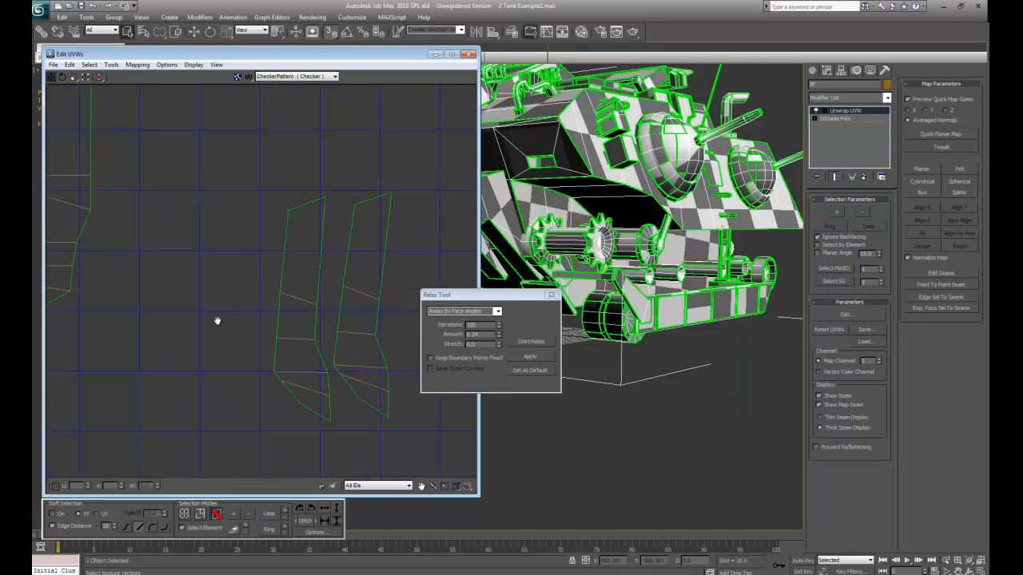
left_click(292, 296)
left_click_drag(292, 296, 242, 291)
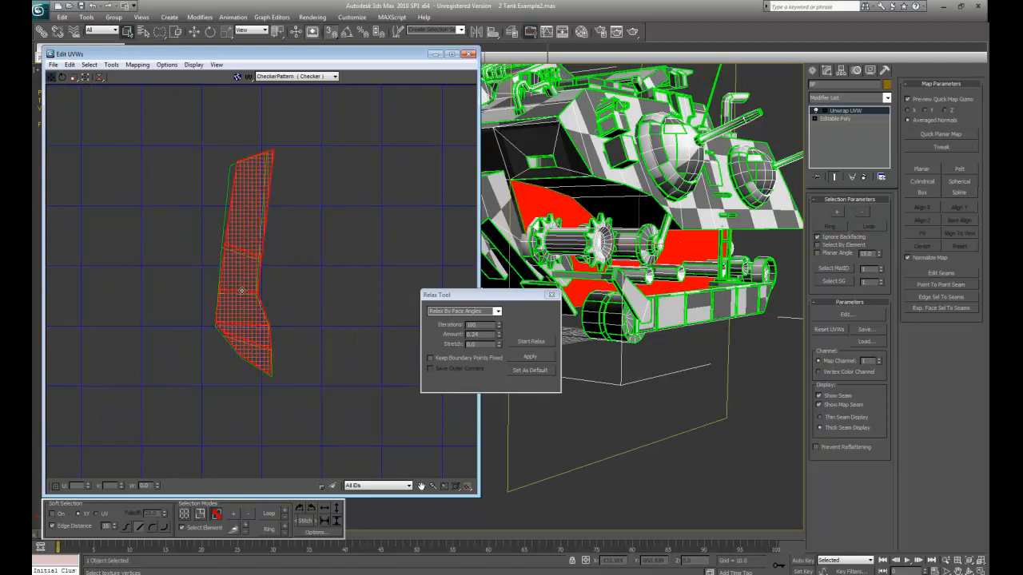
left_click(286, 398)
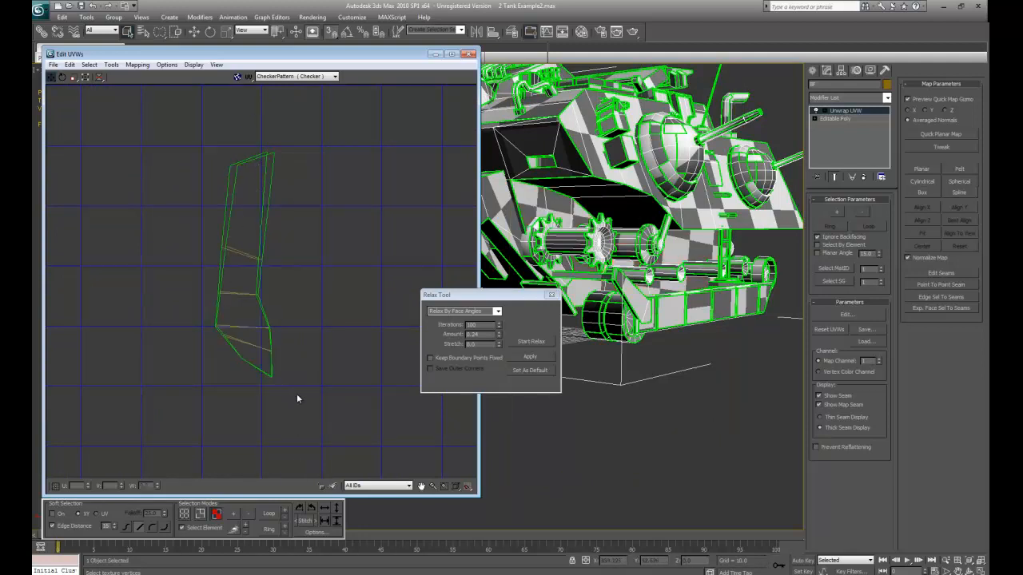
Step: Turn off element selection, switch to vertex selection, and weld the overlapping vertex pairs around the lower end of the stacked strips
middle_click_drag(297, 395, 317, 374)
left_click(182, 528)
left_click(184, 516)
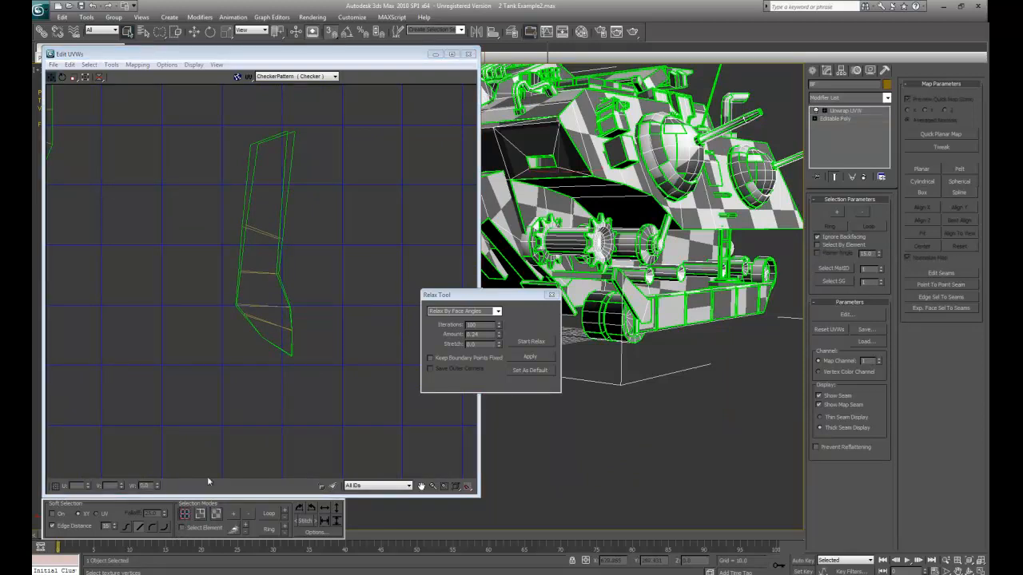
middle_click_drag(243, 358, 230, 336)
scroll(274, 342, "up", 2)
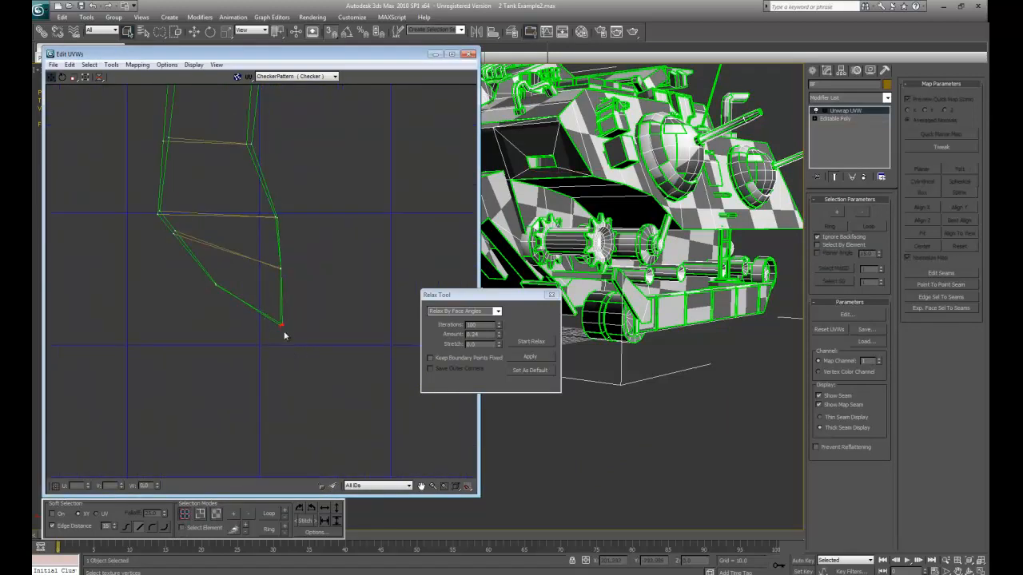
left_click(283, 329)
scroll(286, 336, "up", 4)
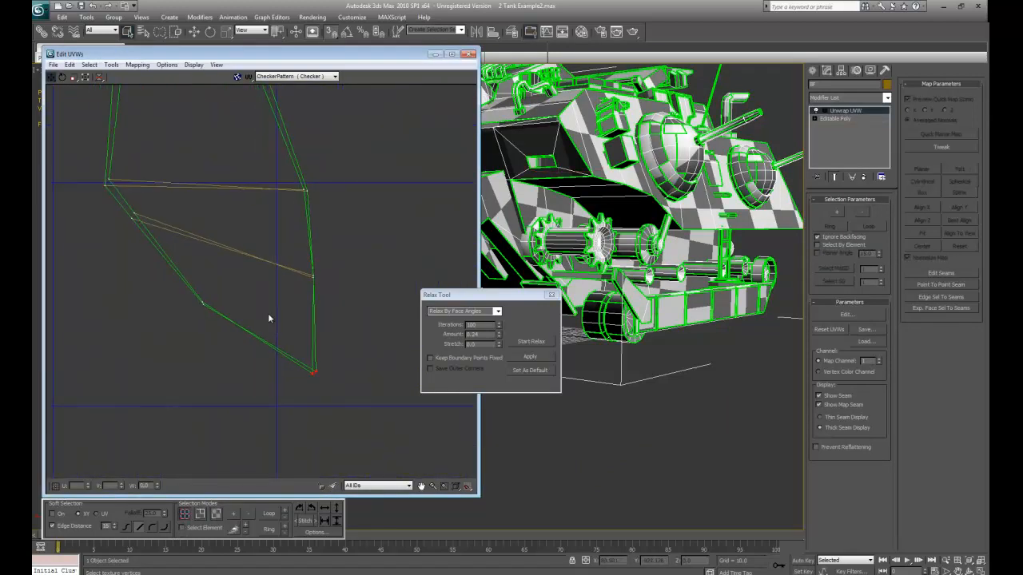
key("ctrl+w")
left_click_drag(201, 315, 203, 316)
left_click_drag(349, 232, 349, 232)
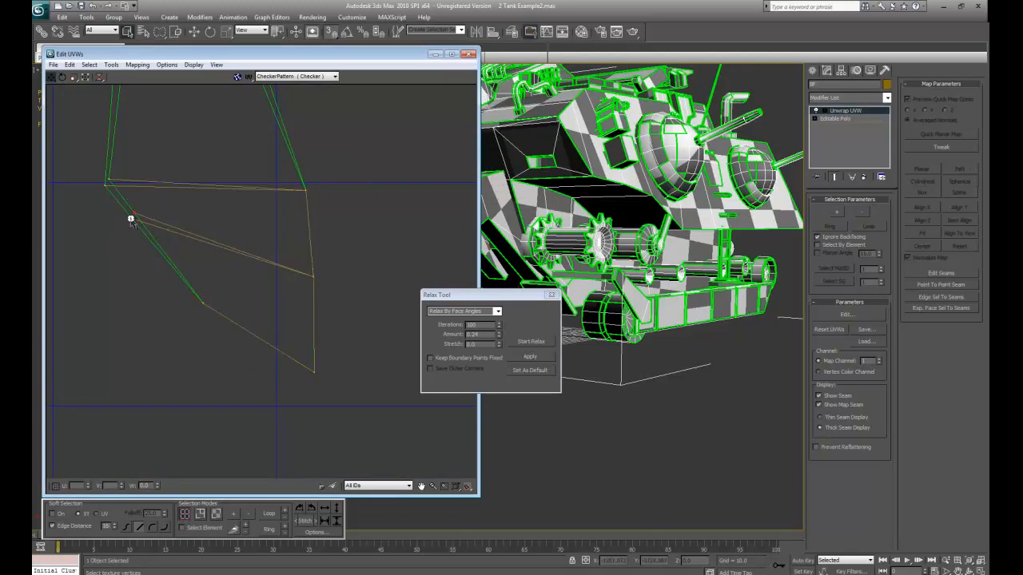
key("ctrl+w")
left_click_drag(88, 159, 124, 192)
key("ctrl+w")
Step: Weld the overlapping vertex pairs along both sides of the stacked strips' middle section
middle_click_drag(177, 160, 218, 356)
left_click_drag(259, 232, 347, 303)
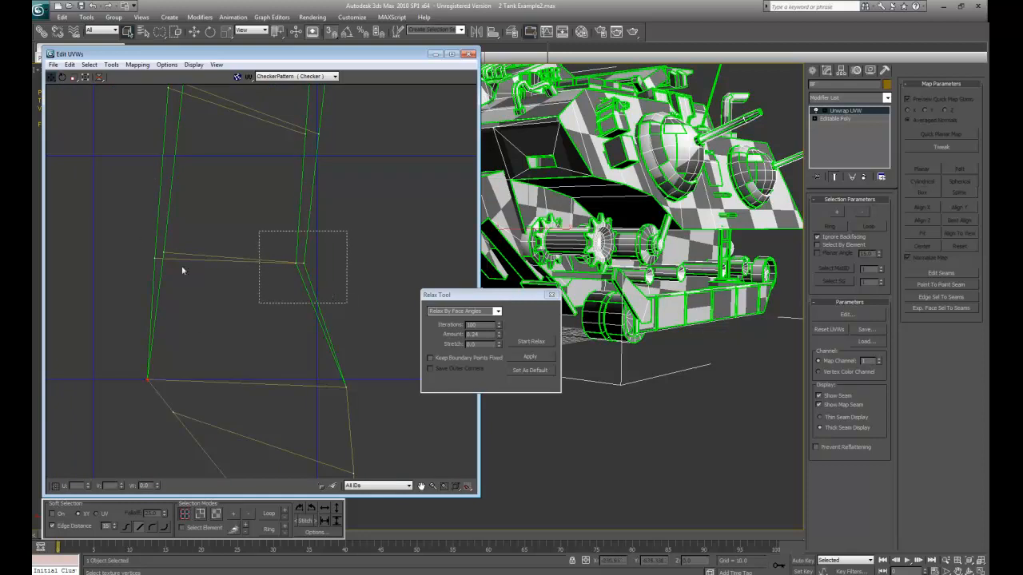
key("ctrl+w")
left_click_drag(141, 230, 192, 291)
key("ctrl+w")
middle_click_drag(198, 264, 202, 410)
left_click_drag(155, 173, 203, 253)
key("ctrl+w")
left_click_drag(267, 234, 320, 287)
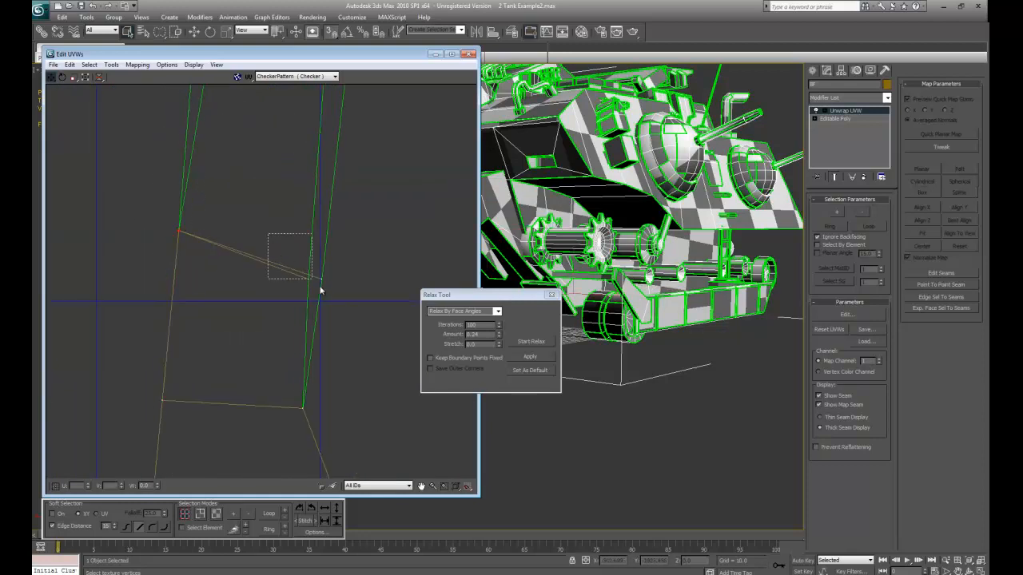
key("ctrl+w")
Step: Move the top corner vertices of the stacked strips closer together and weld each pair
mouse_move(295, 179)
middle_mouse_down()
mouse_move(327, 171)
mouse_move(325, 251)
middle_mouse_up()
left_click_drag(330, 163, 400, 224)
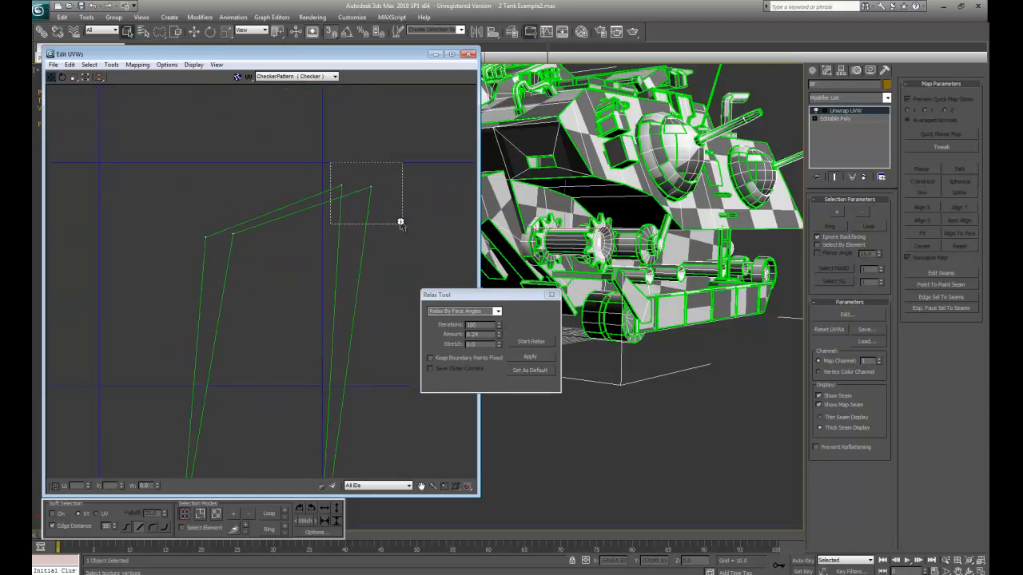
left_click_drag(179, 202, 251, 284)
left_click_drag(232, 236, 211, 239)
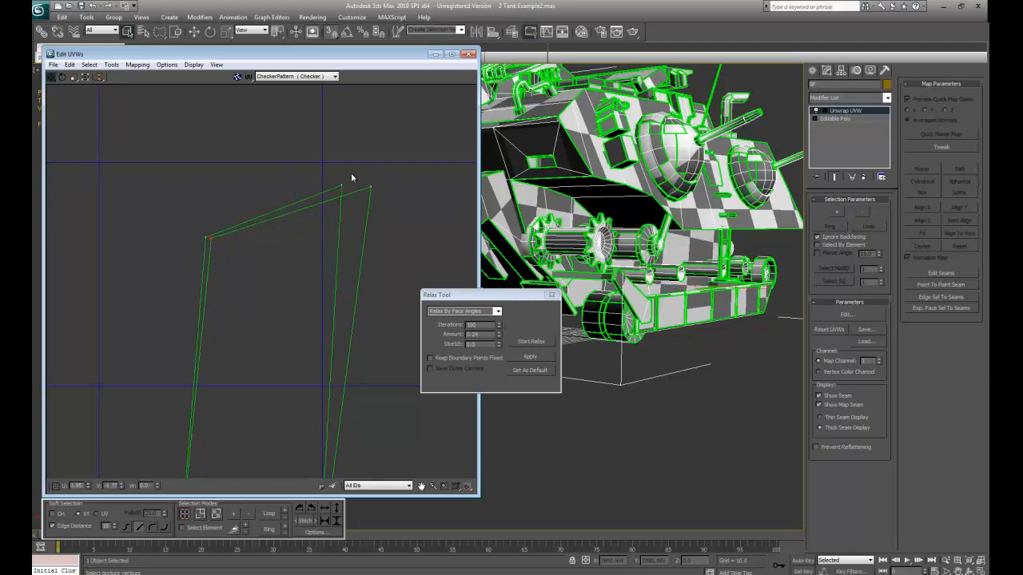
left_click_drag(352, 173, 354, 203)
key("ctrl+w")
left_click_drag(154, 211, 235, 315)
key("ctrl+w")
Step: Switch to face selection, select the welded strip, and examine its faces on the side and underside of the tank
middle_click_drag(235, 380, 253, 261)
scroll(263, 351, "down", 6)
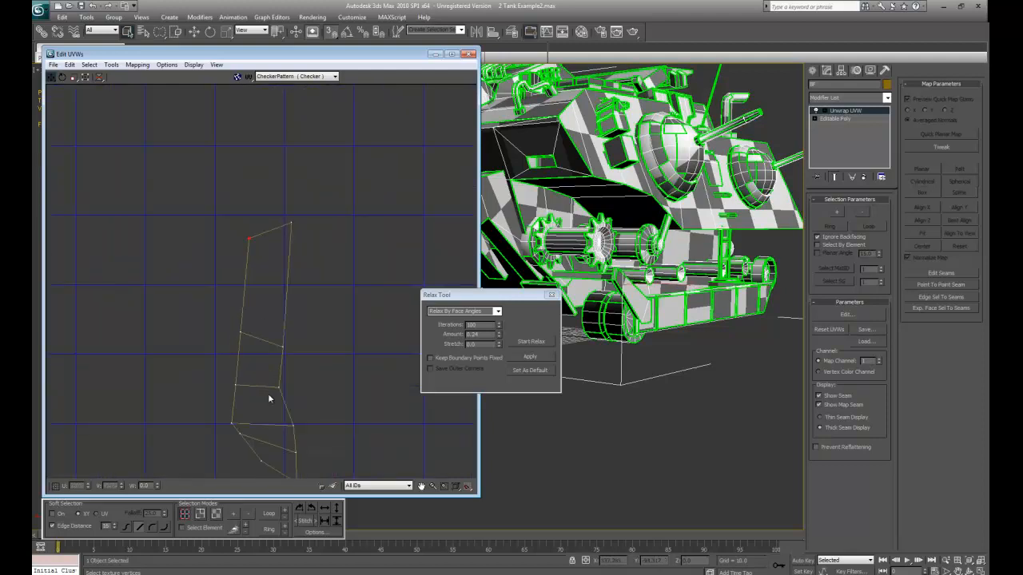
middle_click_drag(269, 396, 274, 310)
left_click(216, 514)
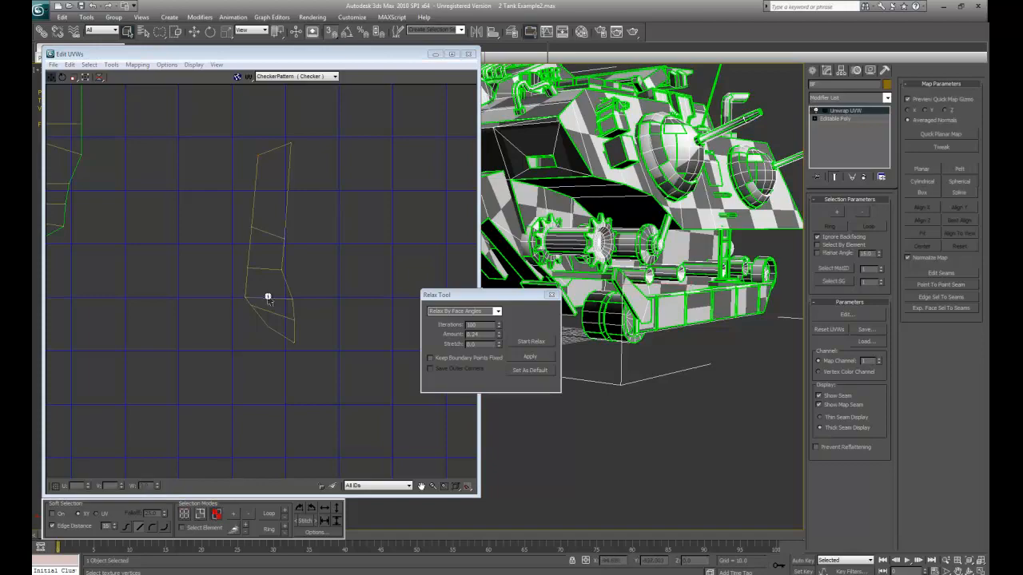
left_click(266, 286)
left_click_drag(230, 136, 344, 355)
middle_click_drag(492, 276, 485, 124, "alt")
left_click(529, 157)
left_click(765, 120, "ctrl")
middle_click_drag(765, 120, 342, 276, "alt")
left_click_drag(228, 144, 322, 349)
Step: Move the welded strip next to the hull's right side strip and clear the selection
middle_click_drag(179, 334, 296, 386)
scroll(299, 376, "down", 4)
middle_click_drag(224, 325, 259, 327)
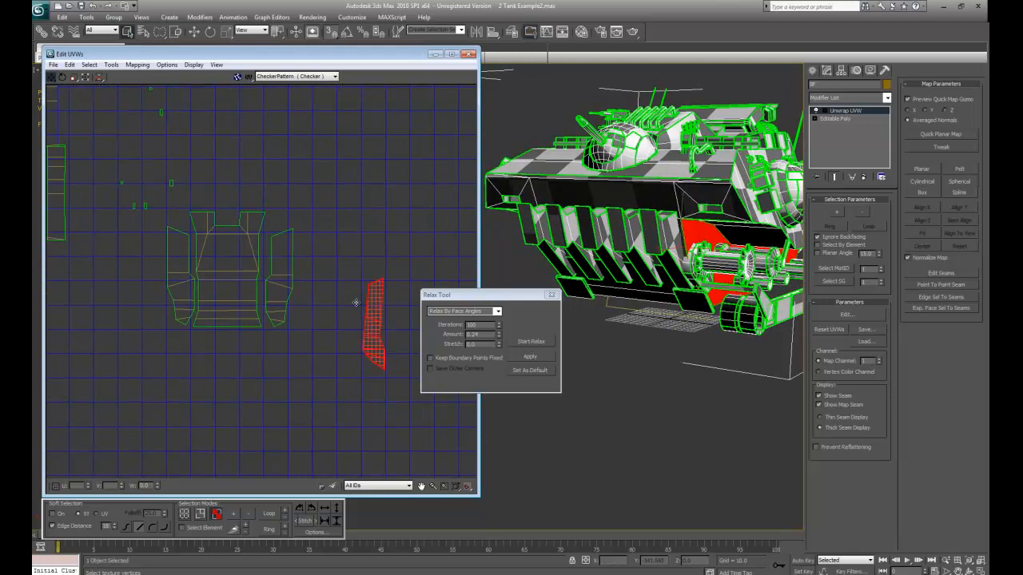
left_click_drag(365, 320, 308, 277)
left_click(305, 377)
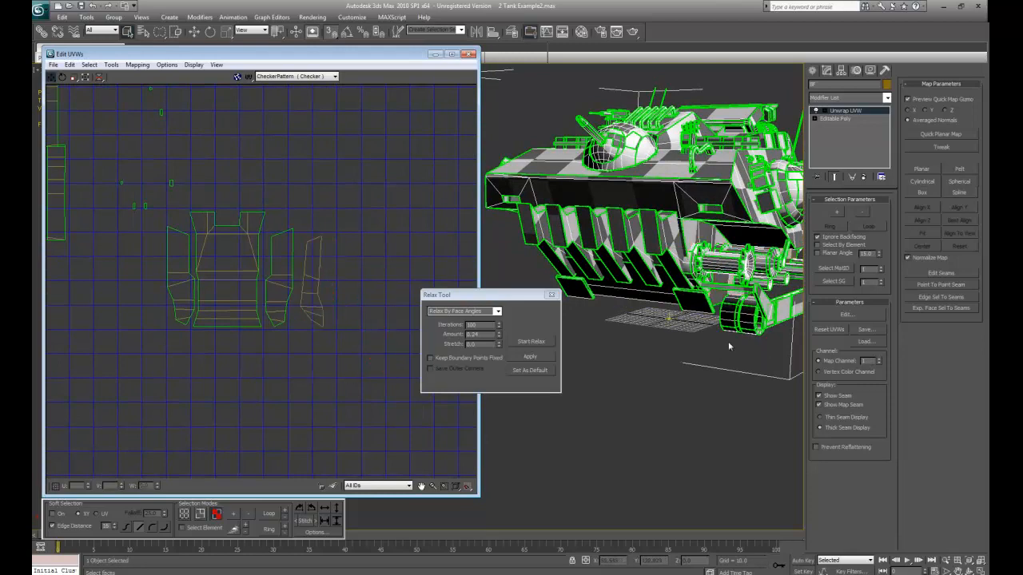
Step: Select both long rectangular strips as elements and move them to the open area beside and below the hull shells
middle_click_drag(128, 266, 251, 296)
scroll(240, 293, "down", 2)
middle_click_drag(202, 256, 237, 303)
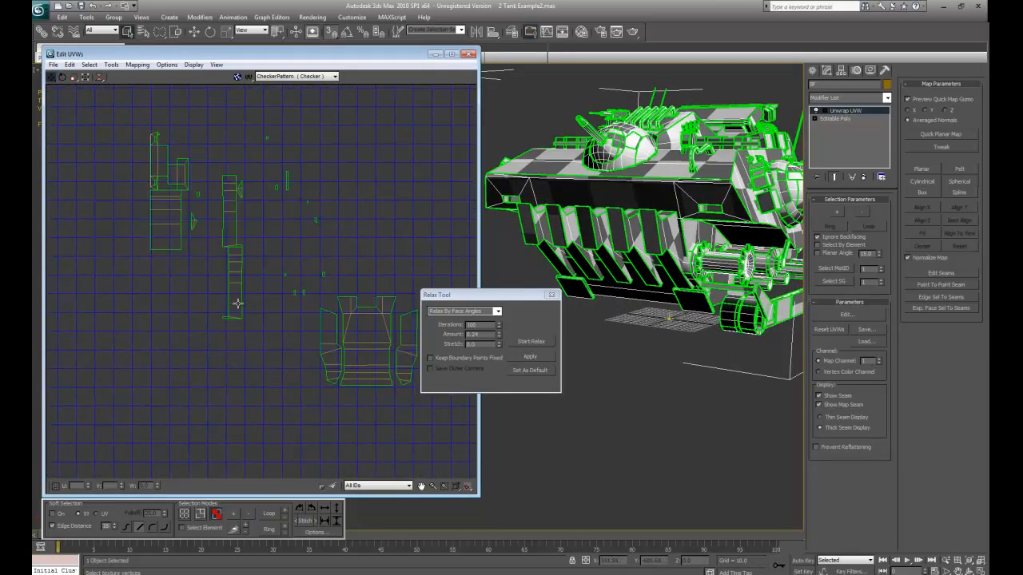
left_click_drag(236, 333, 226, 316)
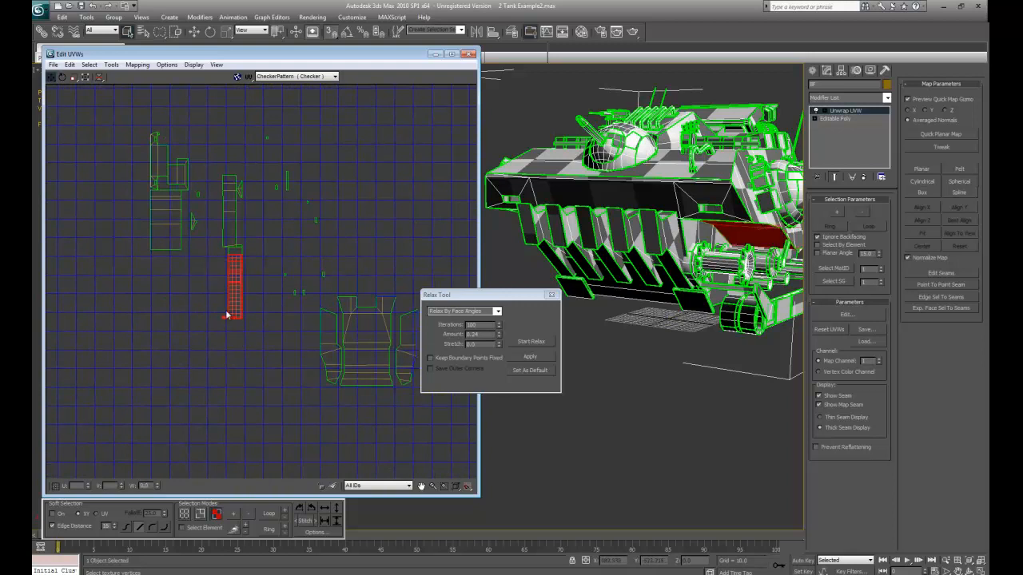
left_click(186, 527)
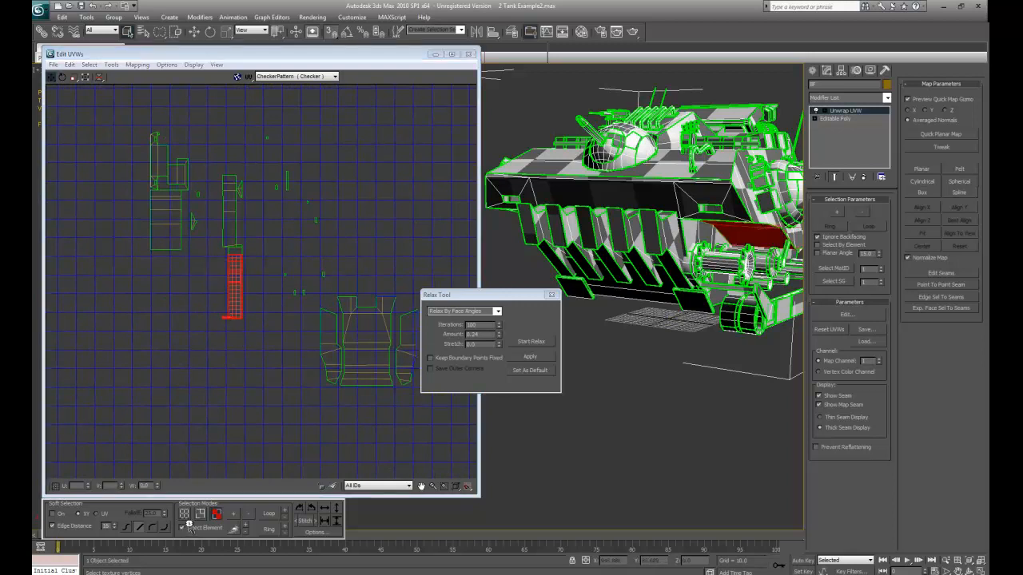
left_click(231, 290)
left_click_drag(232, 245, 279, 412)
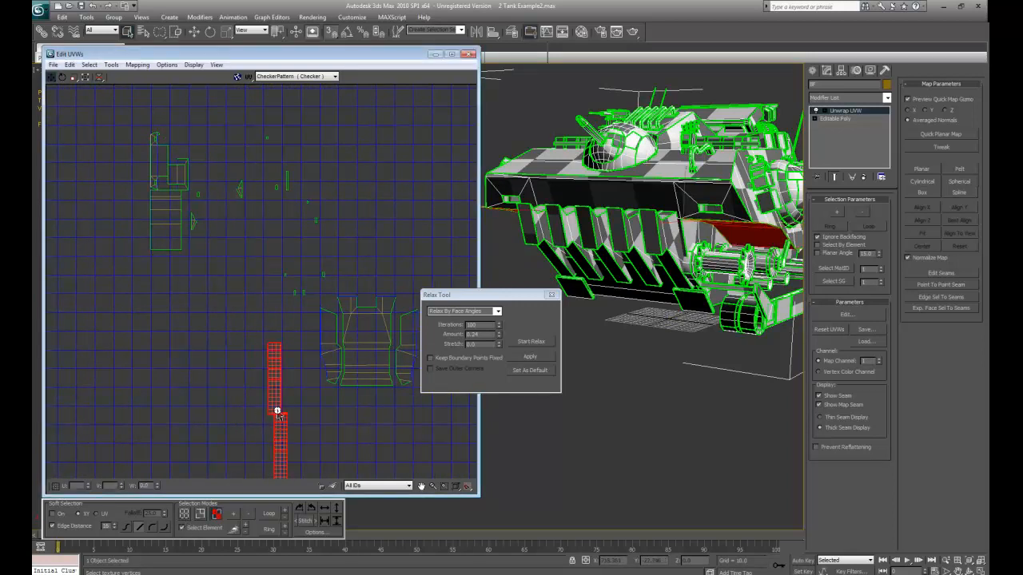
Step: Select the lower rectangular strip alone and move it beside the upper one at the same height
middle_click_drag(339, 367, 305, 228)
scroll(239, 306, "up", 3)
left_click_drag(214, 274, 280, 428)
left_click(237, 279, "ctrl")
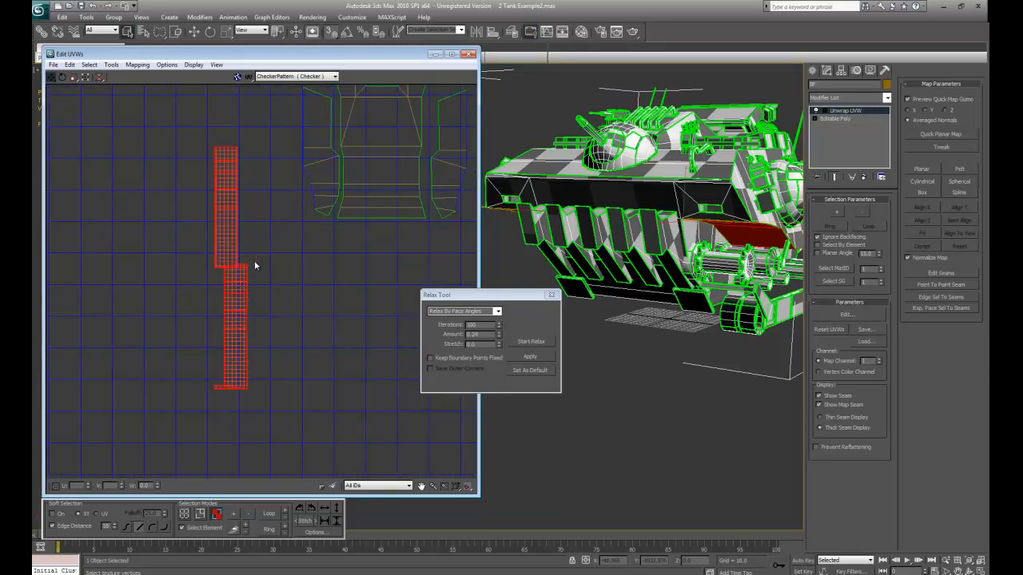
left_click_drag(211, 280, 283, 411)
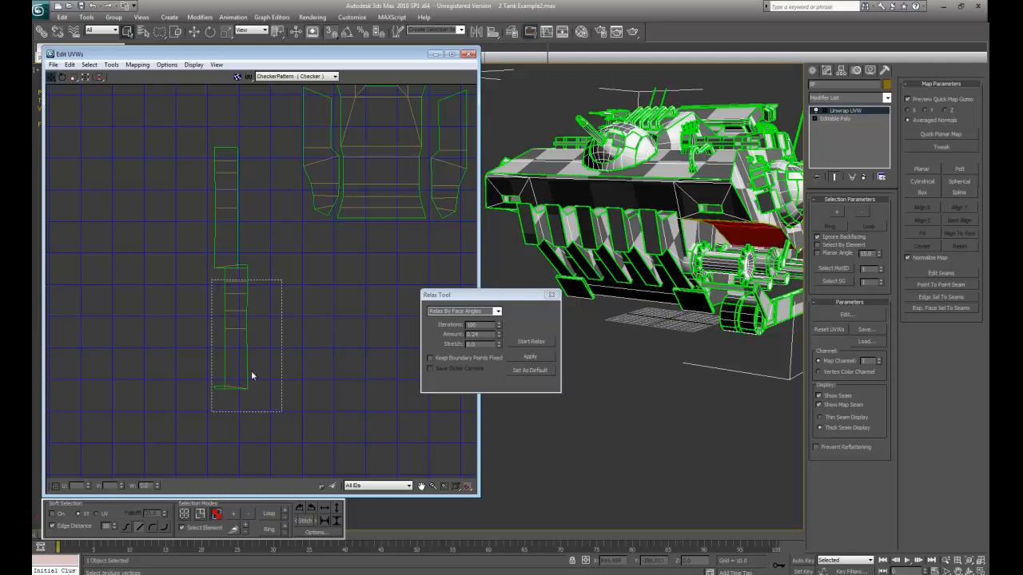
left_click_drag(228, 298, 270, 180)
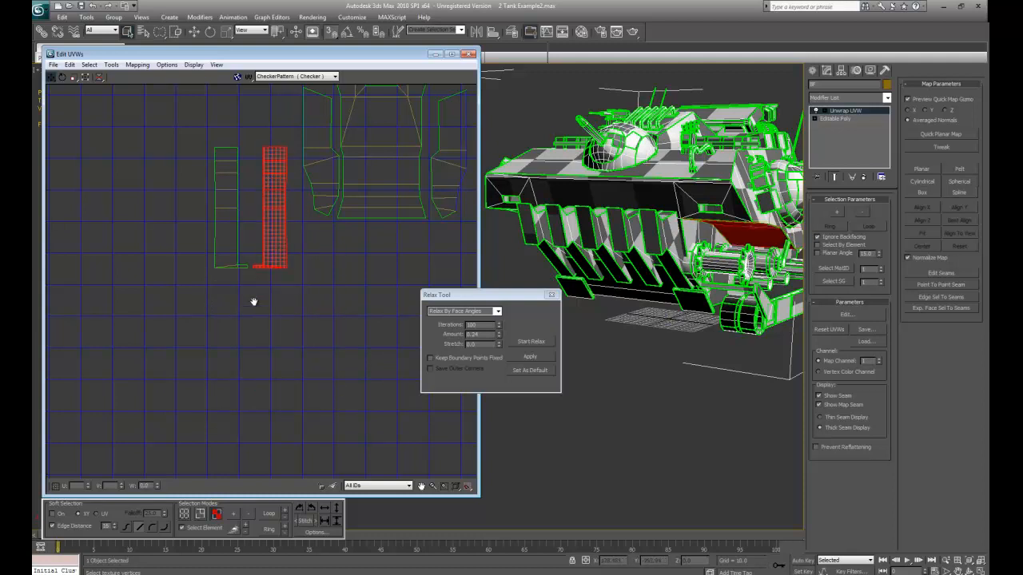
Step: Flip the right rectangular strip horizontally and overlay it on the matching left strip
middle_click_drag(253, 302, 230, 326)
scroll(147, 158, "up", 4)
left_click(100, 78)
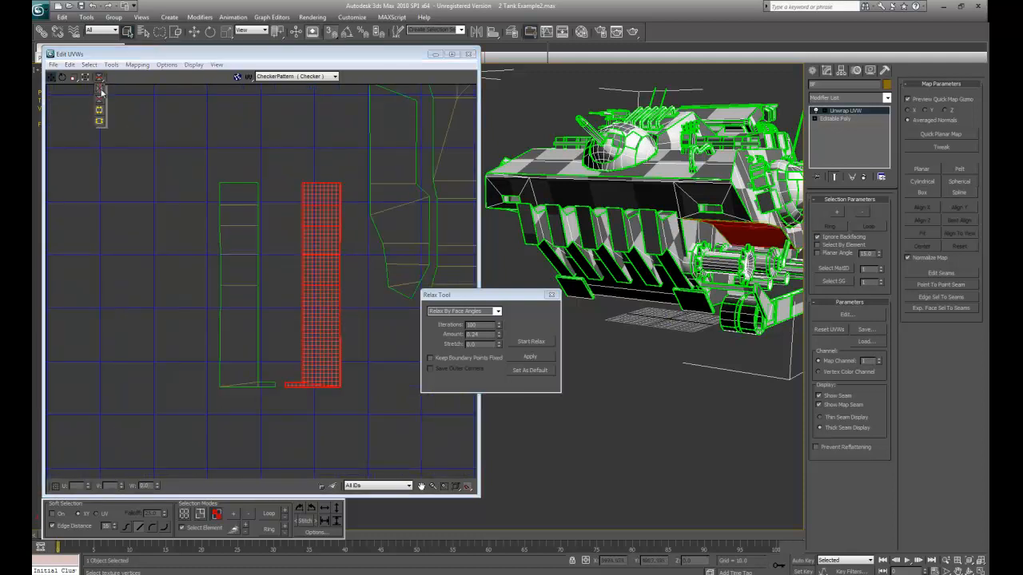
left_click(100, 92)
middle_click_drag(198, 298, 195, 291)
left_click_drag(301, 327, 234, 322)
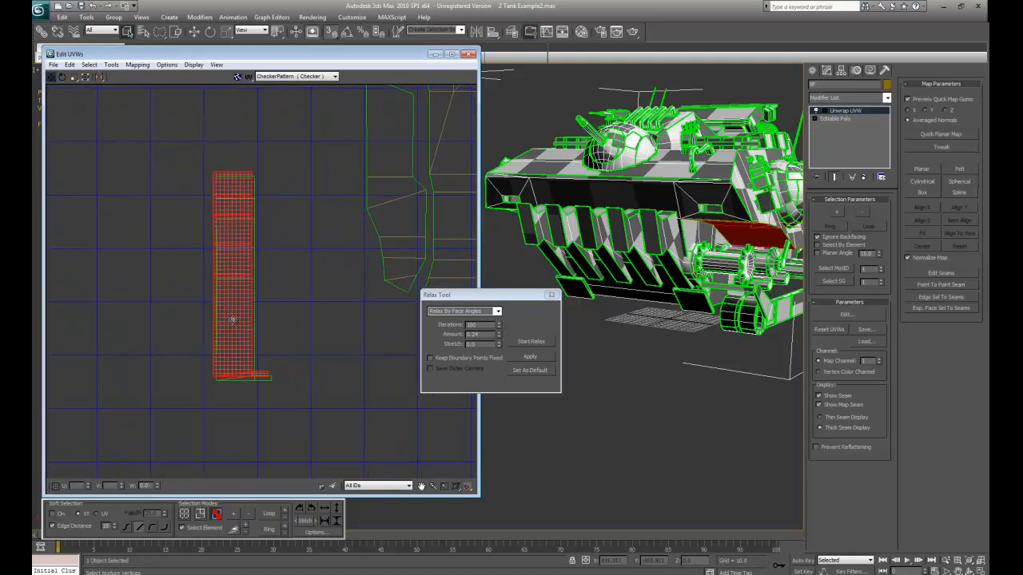
scroll(277, 360, "up", 5)
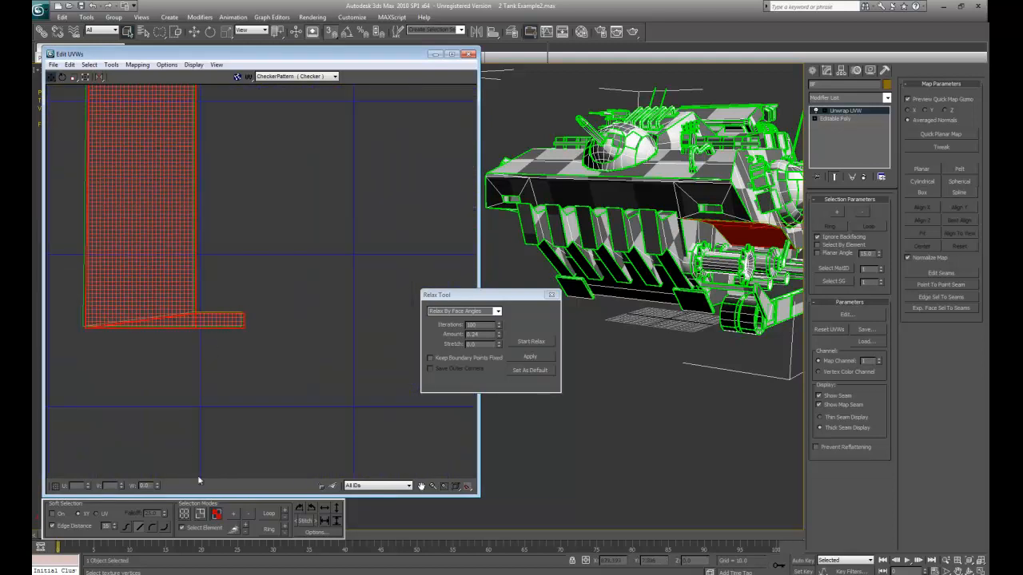
Step: Weld the overlapping vertices at the lower end of the overlaid rectangular strips, including the small tab and the outer corner
left_click(185, 516)
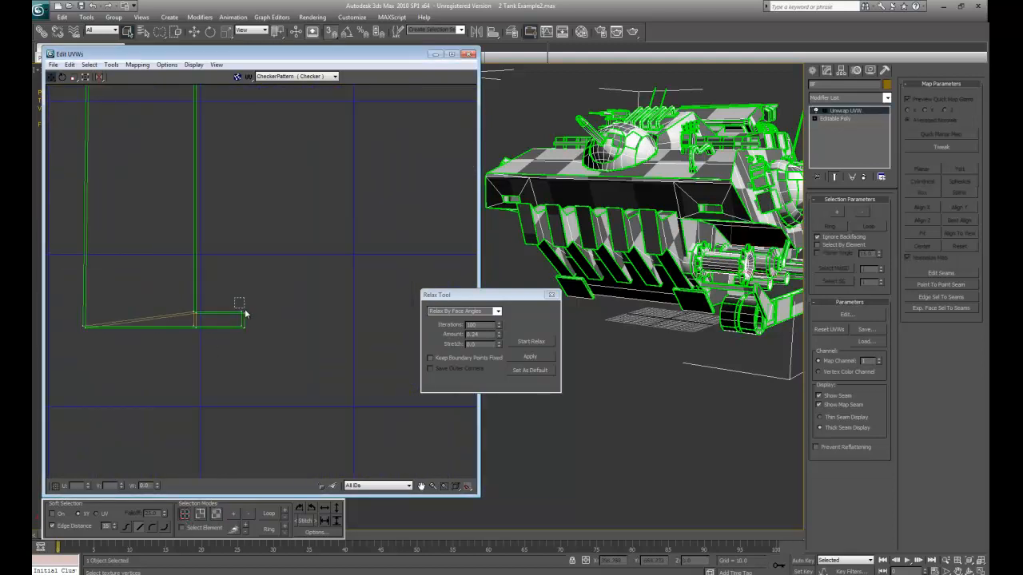
key("ctrl+w")
left_click_drag(233, 320, 203, 321)
key("ctrl+w")
left_click_drag(64, 313, 97, 339)
key("ctrl+w")
Step: Weld the overlapping vertices at both ends of the strips' lowest cross edge and at the left end of the one above
middle_click_drag(145, 326, 190, 492)
left_click_drag(211, 176, 248, 227)
key("ctrl+w")
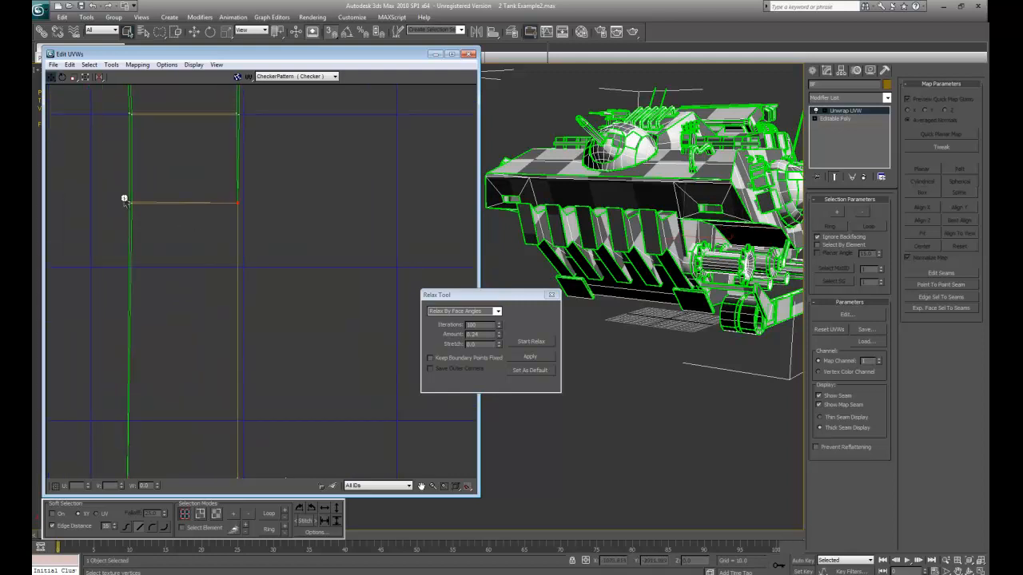
left_click_drag(109, 181, 187, 267)
middle_click_drag(133, 135, 155, 294)
key("ctrl+w")
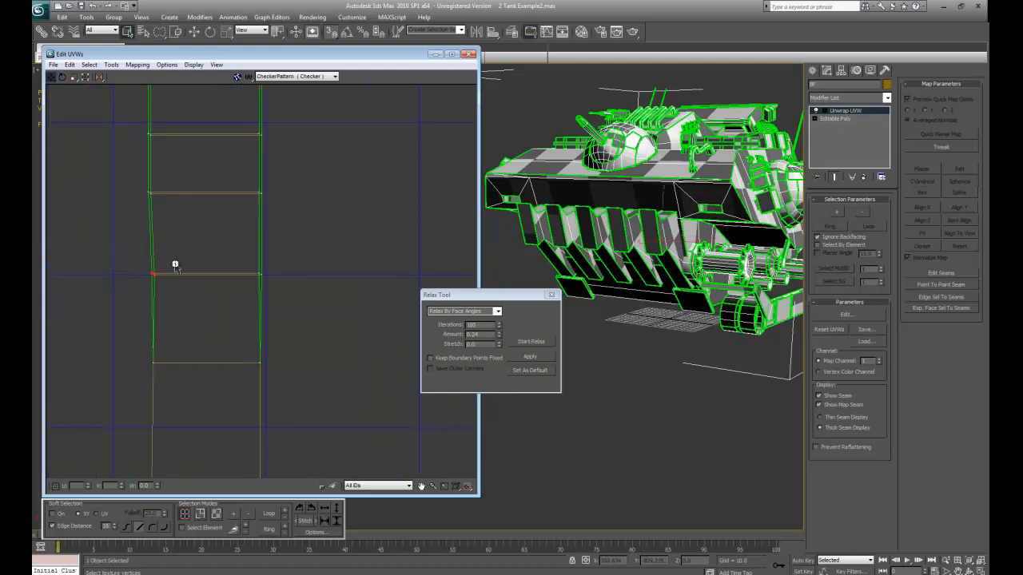
key("ctrl+w")
Step: Weld the remaining overlapping vertex pairs along the middle cross edges of the overlaid strips
left_click_drag(130, 173, 170, 214)
key("ctrl+w")
left_click_drag(242, 252, 281, 305)
key("ctrl+w")
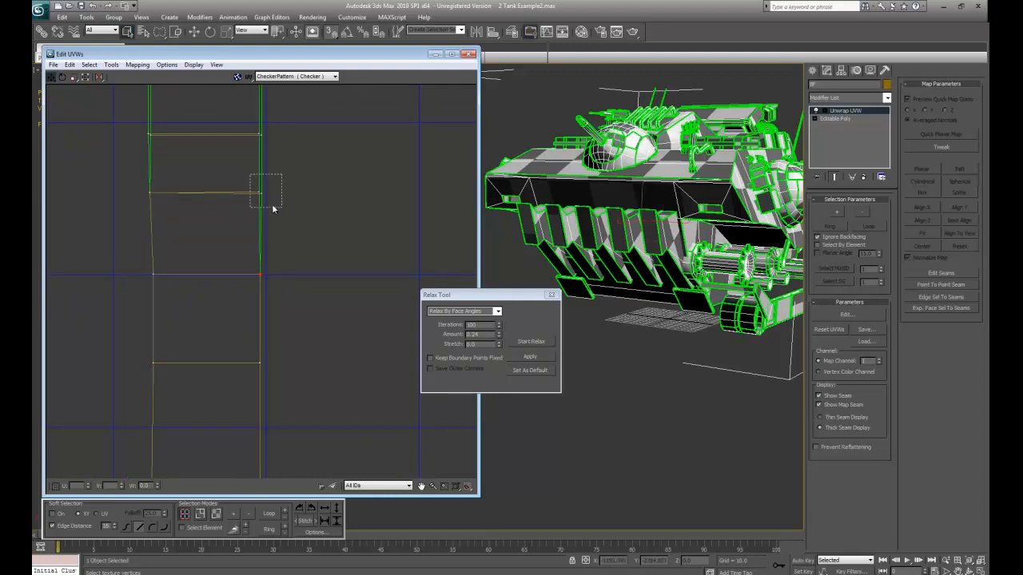
left_click_drag(273, 206, 281, 208)
key("ctrl+w")
Step: Weld the overlapping vertices of the strips' uppermost cross edge and top corners
middle_click_drag(231, 157, 251, 323)
left_click_drag(145, 281, 178, 317)
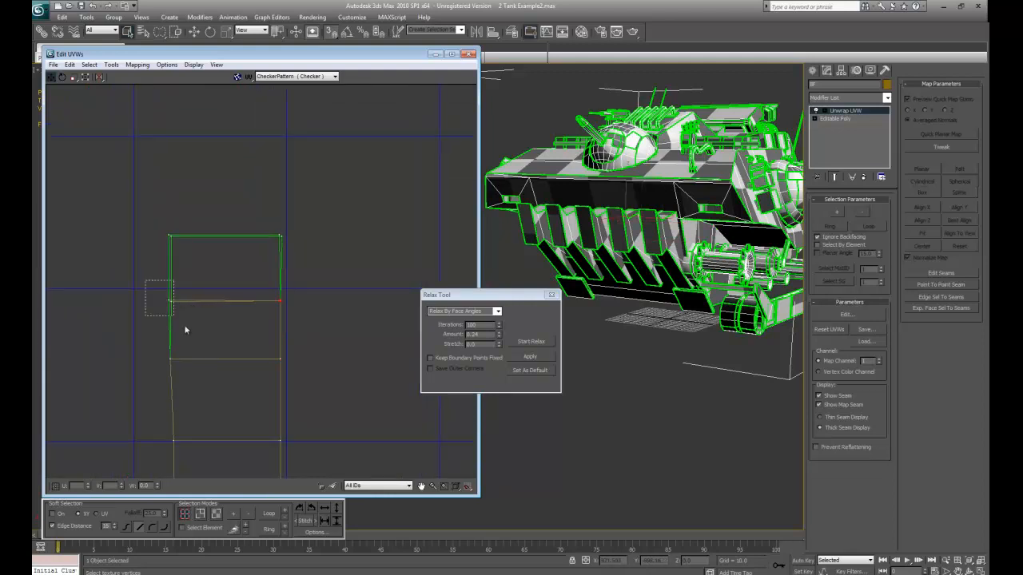
key("ctrl+w")
key("ctrl+w")
left_click_drag(250, 215, 307, 262)
key("ctrl+w")
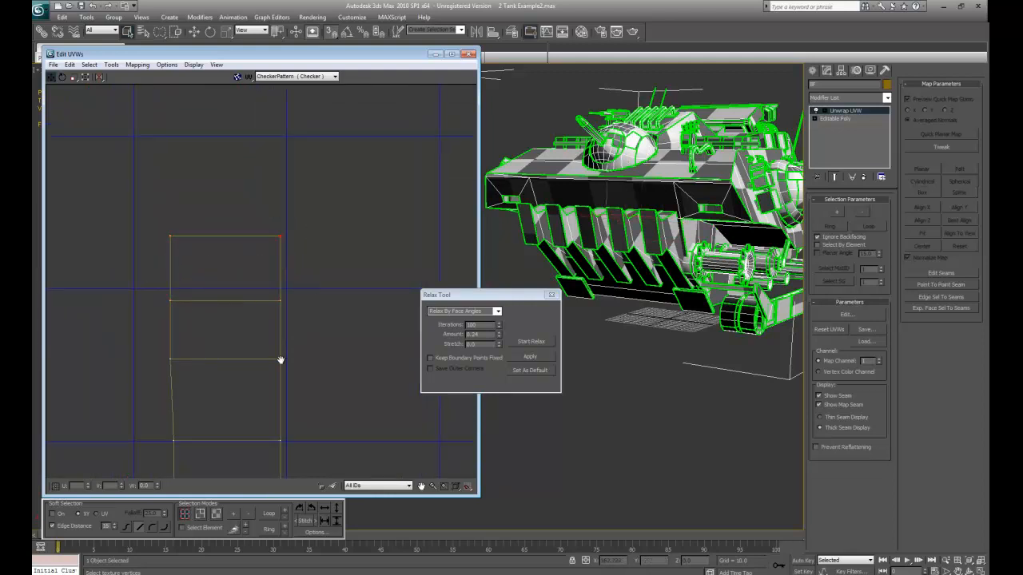
Step: Select the welded rectangular strip as an element and move it beside the hull's left side shell
scroll(281, 360, "down", 4)
middle_click_drag(282, 360, 262, 259)
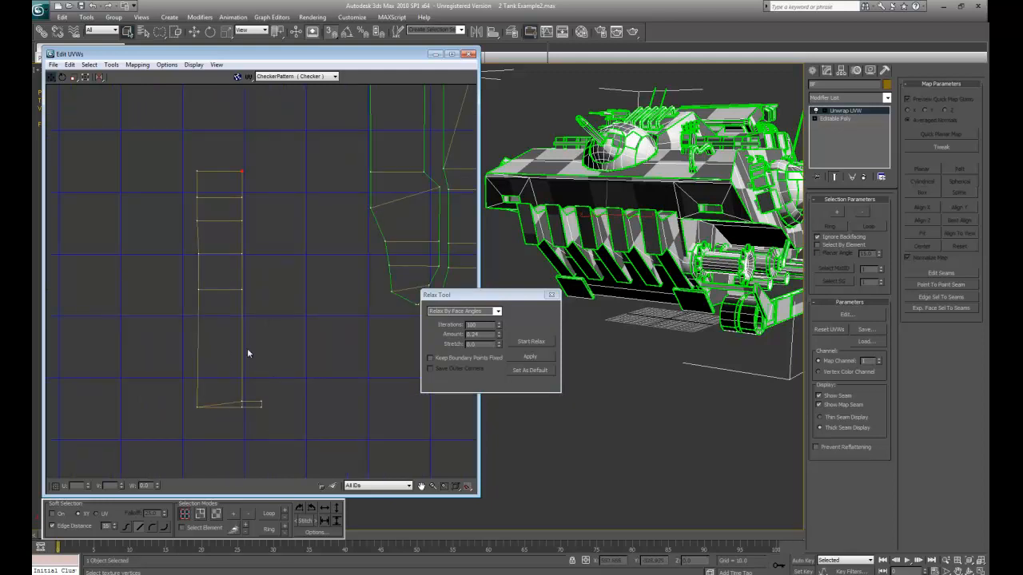
left_click(185, 528)
left_click(216, 515)
middle_click_drag(225, 381, 214, 381)
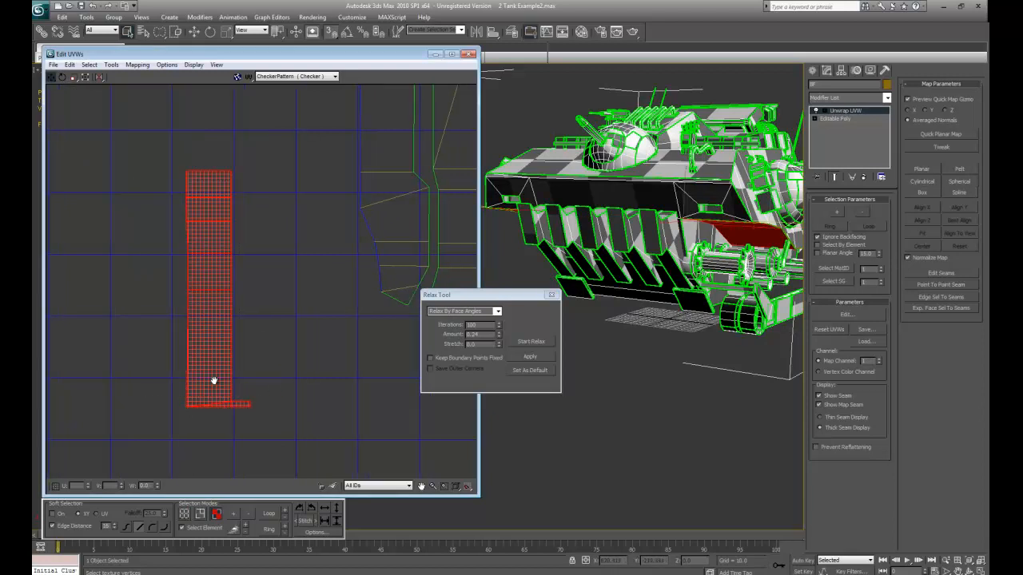
scroll(268, 302, "down", 5)
middle_click_drag(268, 302, 191, 335)
left_click_drag(163, 345, 204, 308)
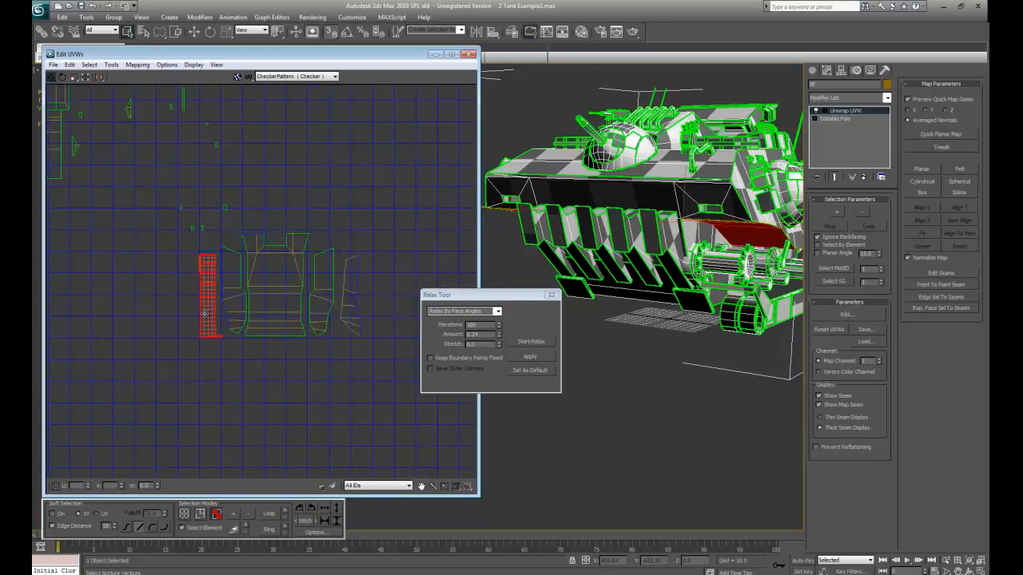
Step: Select the group of remaining front shells and small pieces and move it to the open area away from the hull
middle_click_drag(110, 116, 208, 234)
left_click_drag(79, 126, 342, 354)
left_click_drag(159, 269, 83, 405)
middle_click_drag(168, 397, 270, 263)
left_click_drag(180, 239, 90, 299)
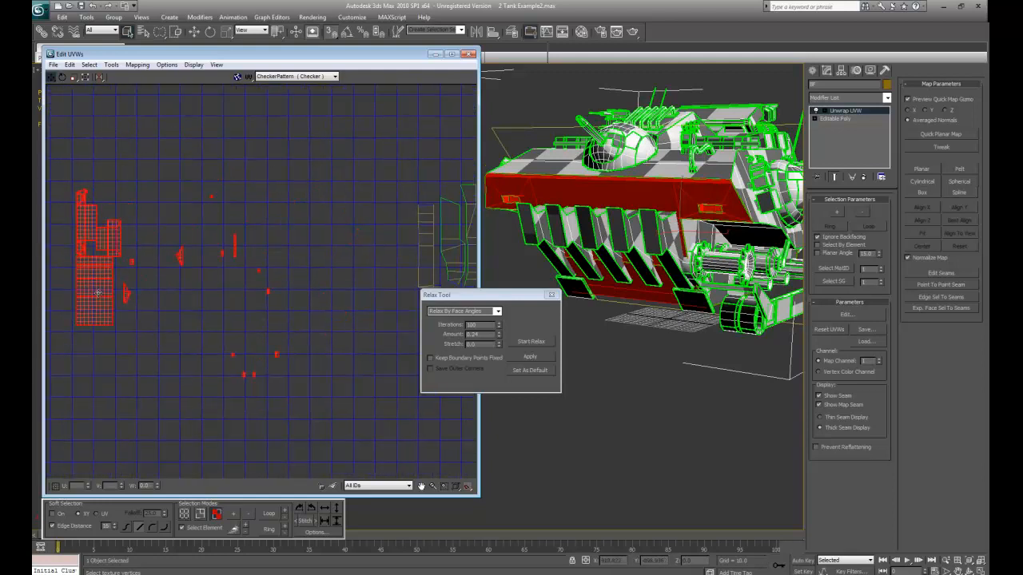
Step: Select the hull's front plate shell with its attached panel as an element and move it below the hull shells
left_click(625, 190)
middle_click_drag(208, 306, 334, 294)
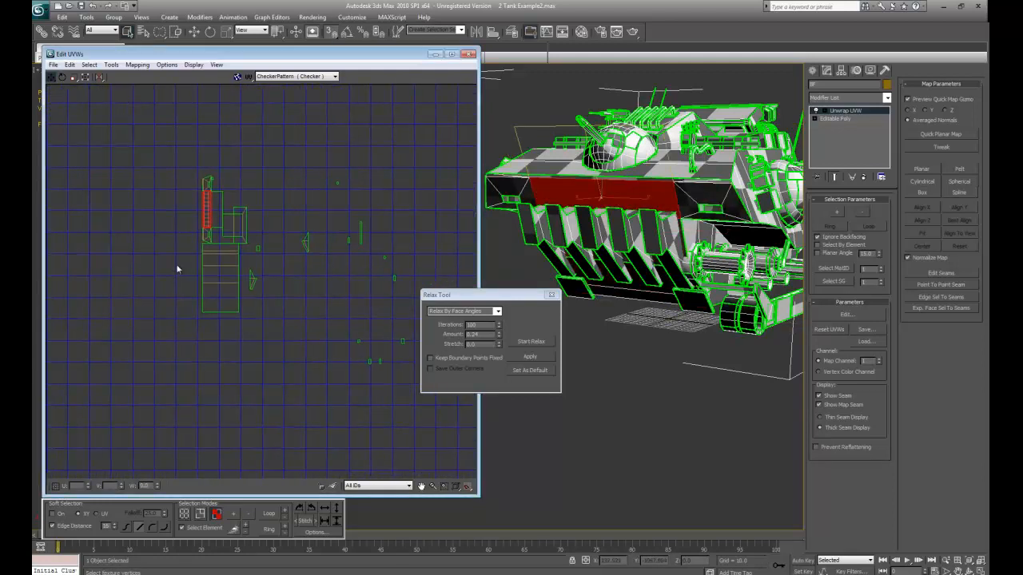
scroll(178, 265, "up", 2)
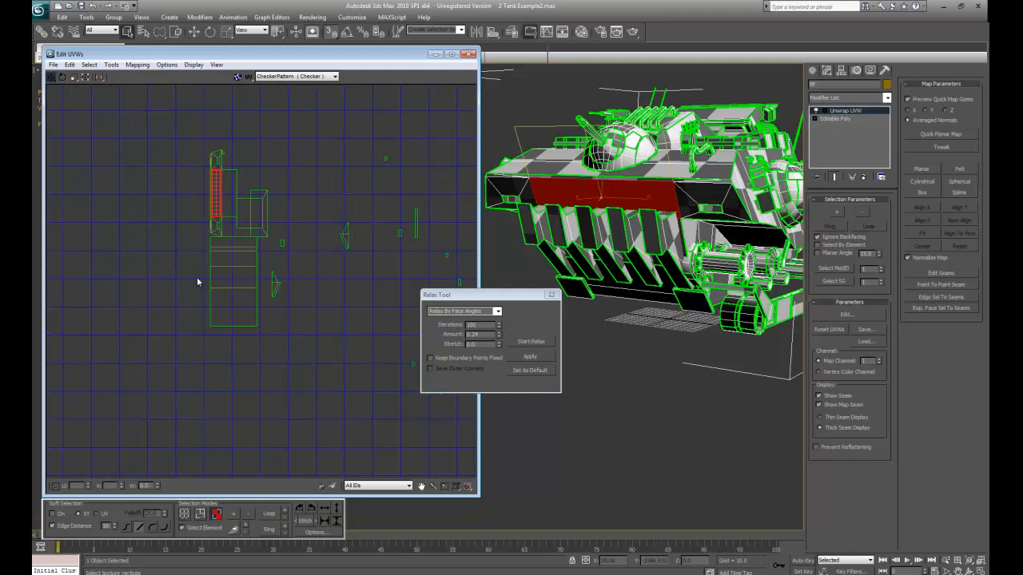
left_click(227, 198)
left_click_drag(219, 192, 358, 339)
middle_click_drag(359, 339, 104, 267)
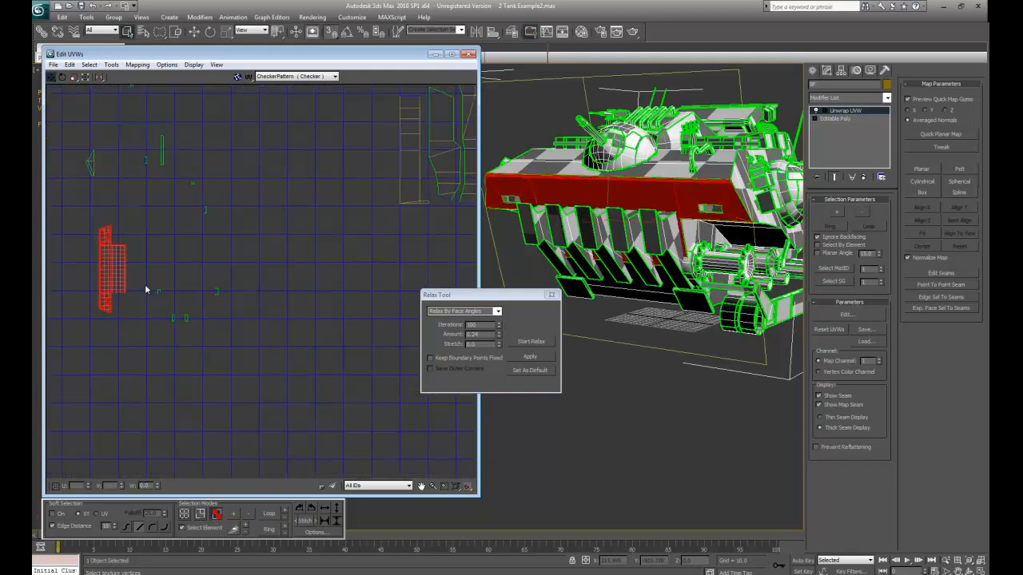
left_click_drag(121, 276, 405, 247)
middle_click_drag(245, 310, 36, 427)
scroll(250, 368, "up", 2)
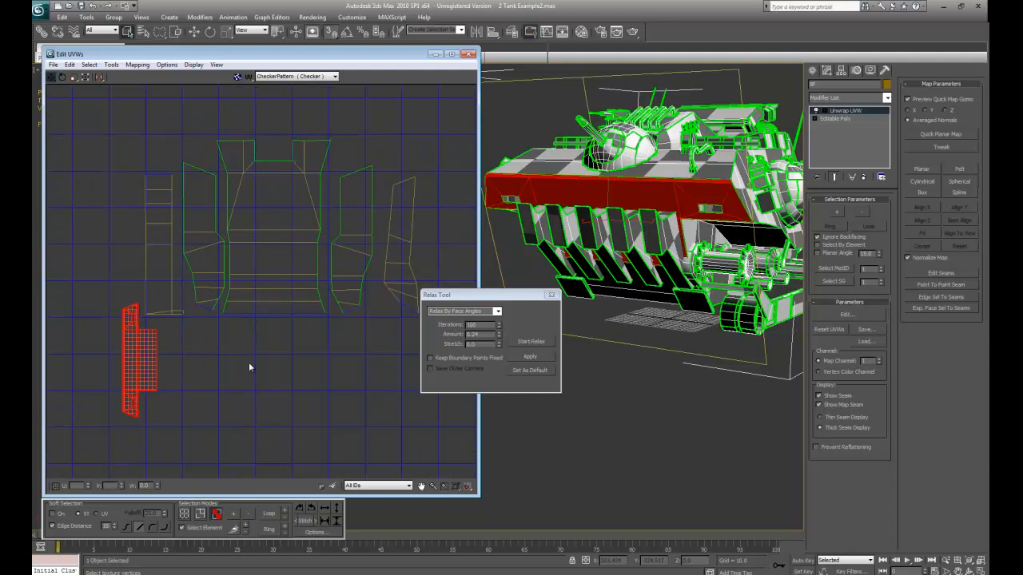
Step: Stitch the front plate shell to the main hull shell along the hull's lower edge
left_click(200, 517)
left_click_drag(267, 311, 266, 313)
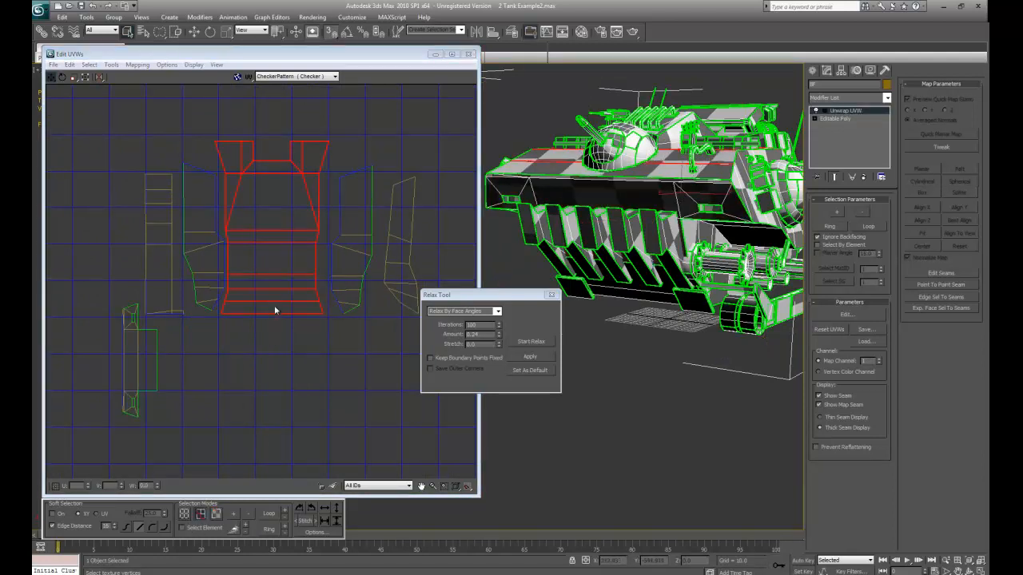
left_click(277, 314)
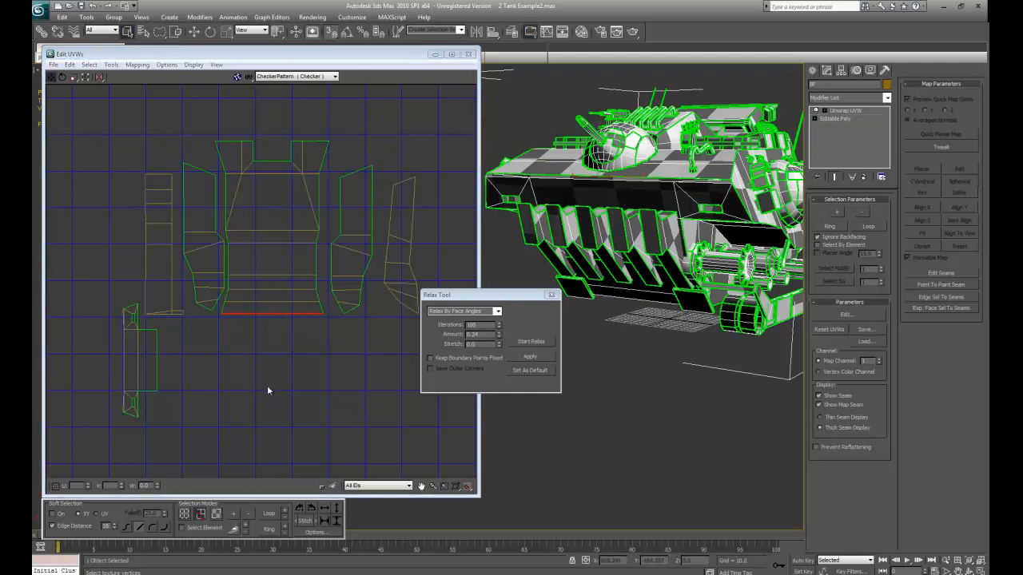
key("ctrl+shift+t")
scroll(284, 336, "up", 2)
scroll(217, 318, "down", 6)
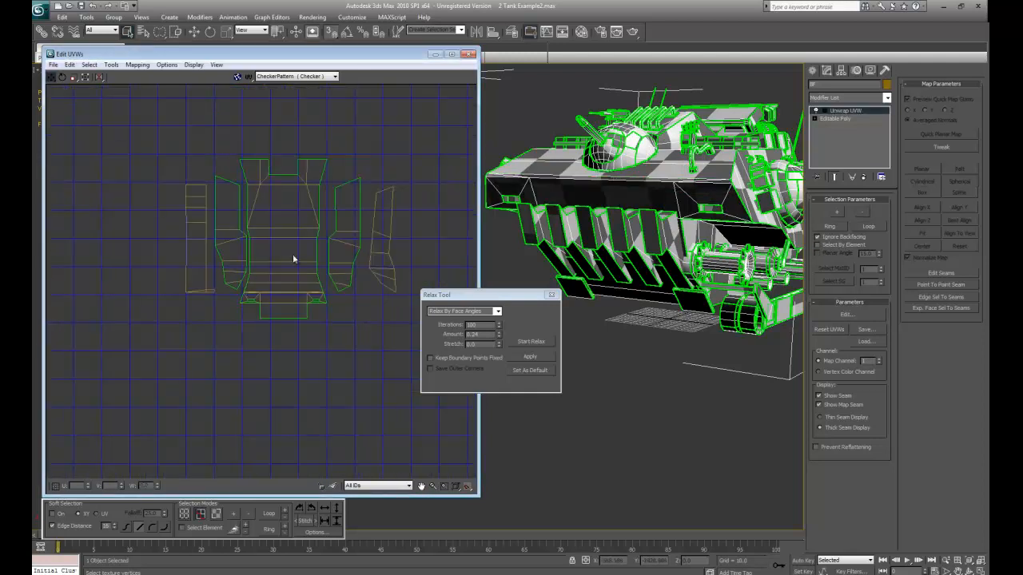
scroll(328, 334, "up", 2)
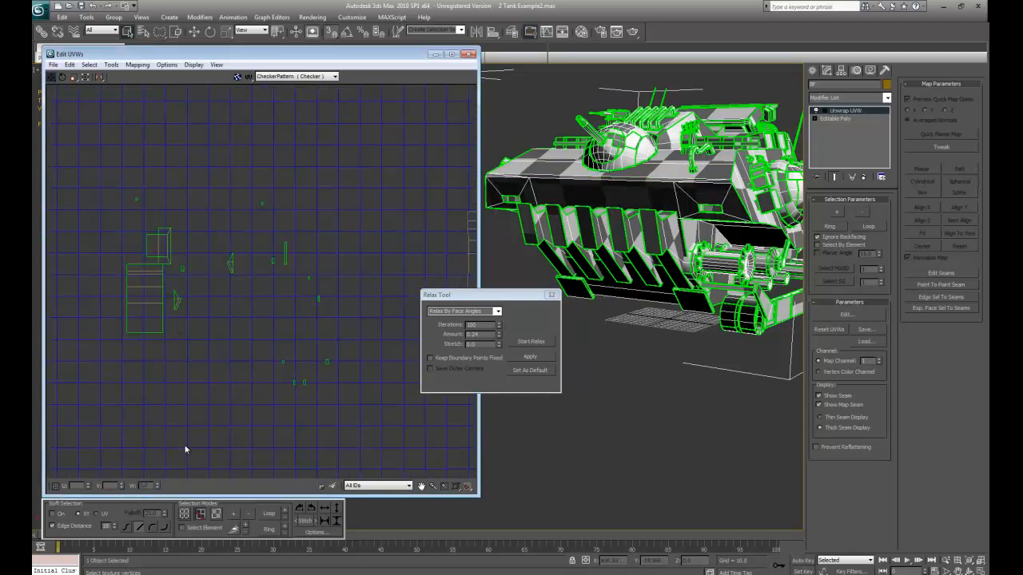
Step: Select the large rectangular underside shell as an element and place it directly below the stitched front plate
key("3")
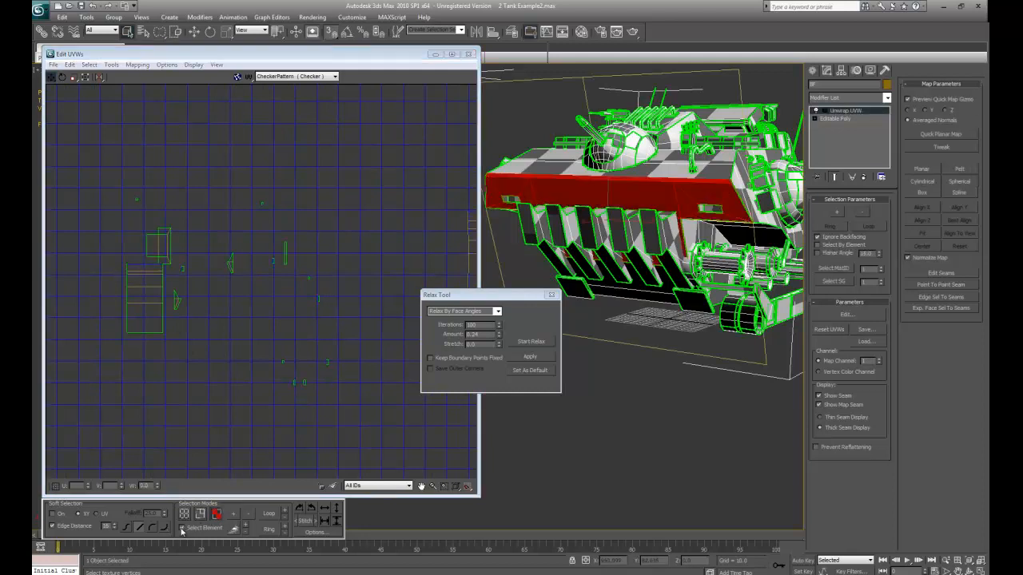
left_click(135, 324)
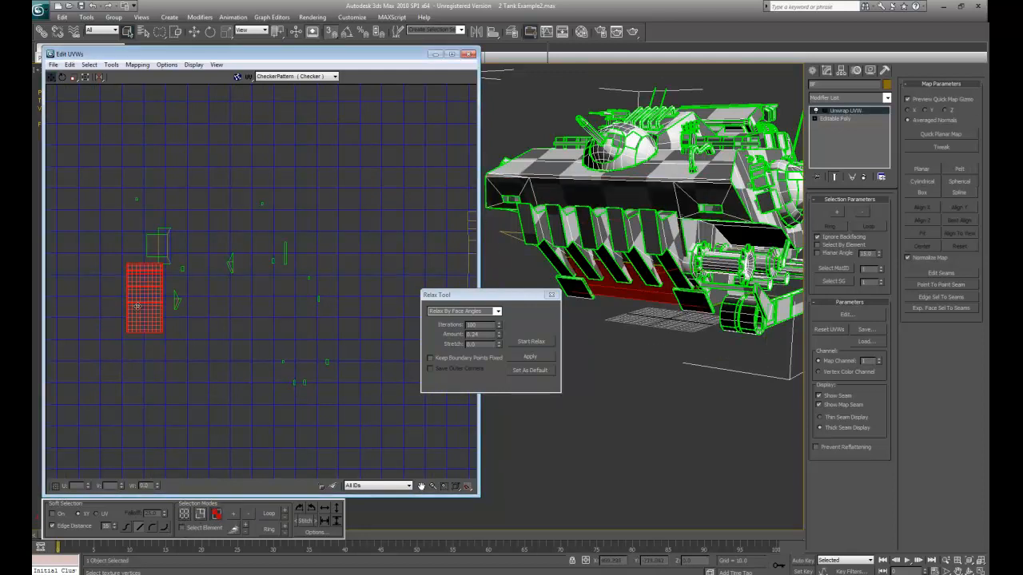
left_click_drag(137, 307, 327, 304)
middle_click_drag(348, 309, 180, 287)
left_click_drag(181, 287, 269, 335)
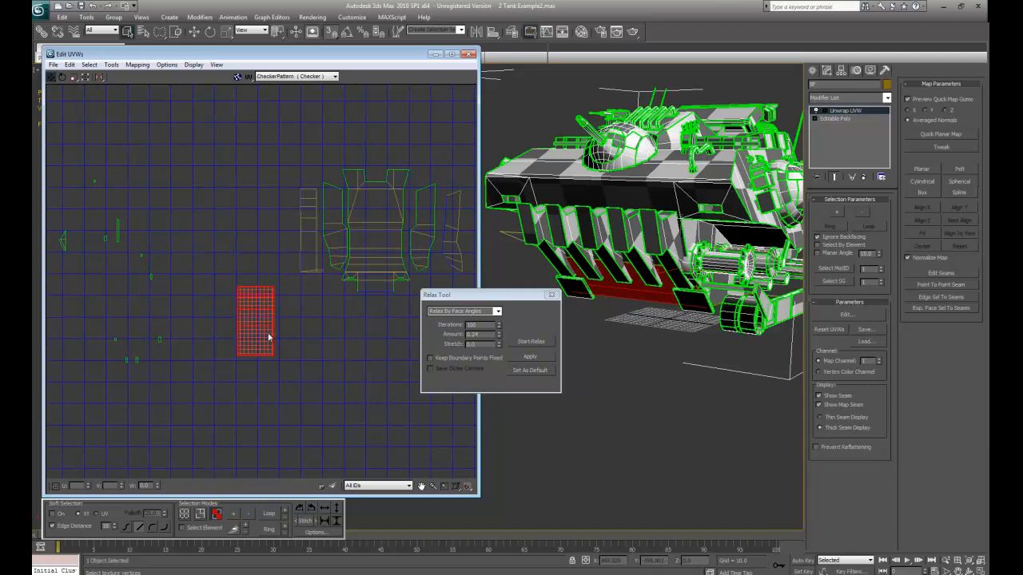
middle_click_drag(428, 293, 292, 265)
scroll(291, 265, "up", 2)
left_click_drag(70, 311, 229, 325)
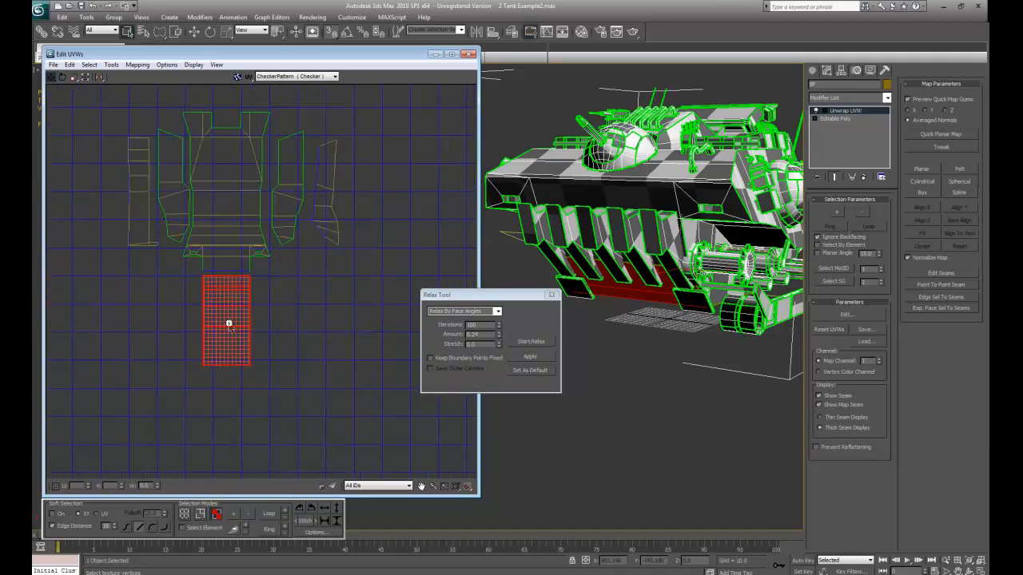
Step: Separate the two upper faces from the underside shell, move them up toward the front panel, and move the rest aside
middle_click_drag(666, 314, 676, 252, "alt")
left_click(675, 252)
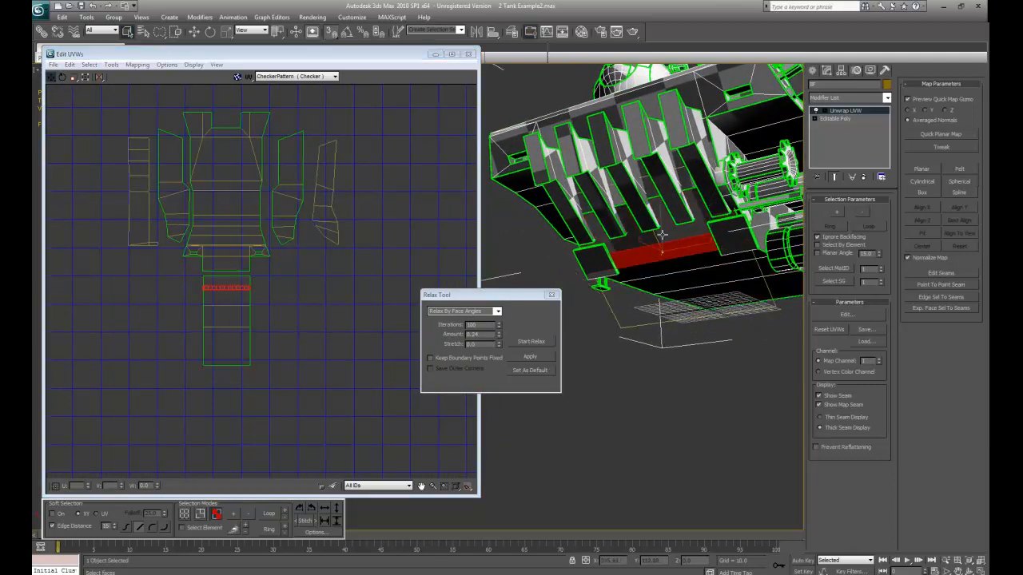
scroll(292, 346, "up", 3)
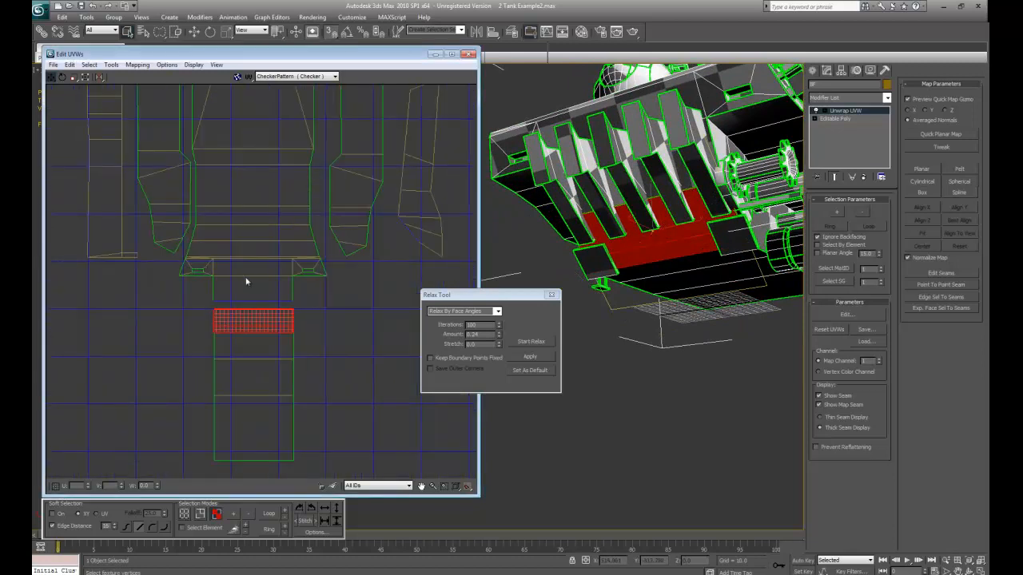
left_click_drag(256, 323, 254, 319)
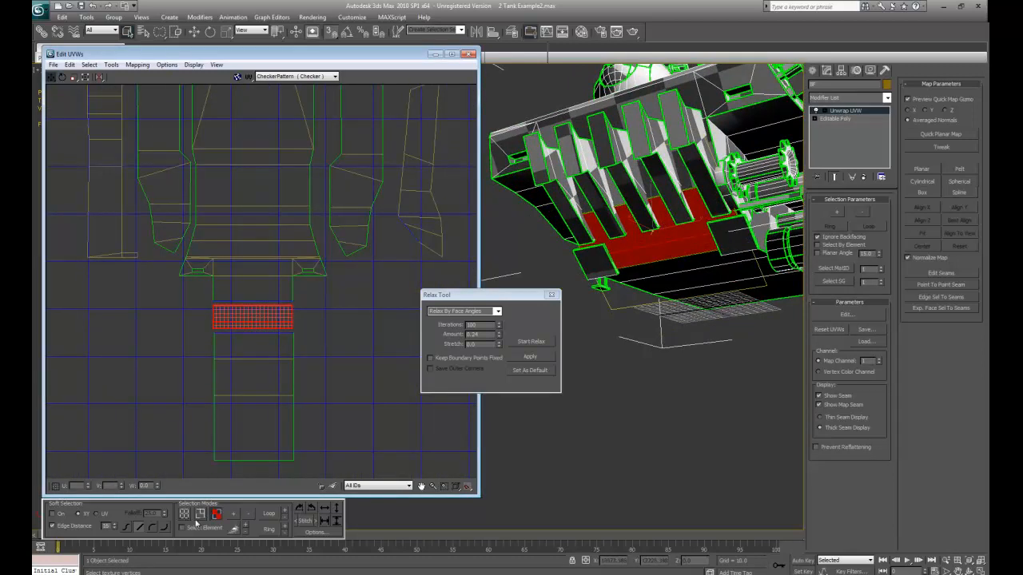
left_click(238, 406)
left_click_drag(241, 372, 437, 377)
Step: Stitch the separated two-face piece to the front panel's lower edge and close the Relax Tool
left_click(199, 516)
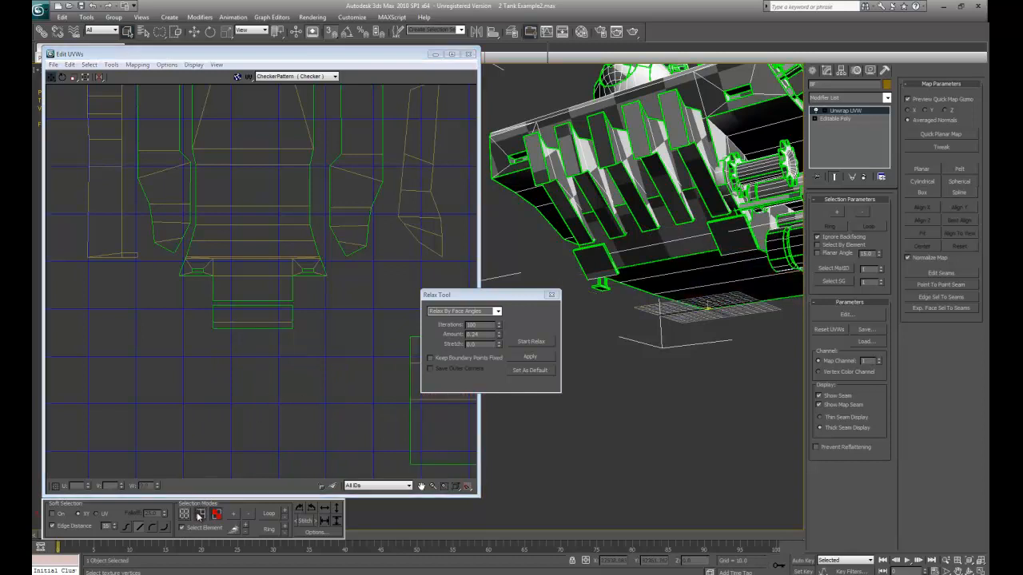
left_click(242, 306)
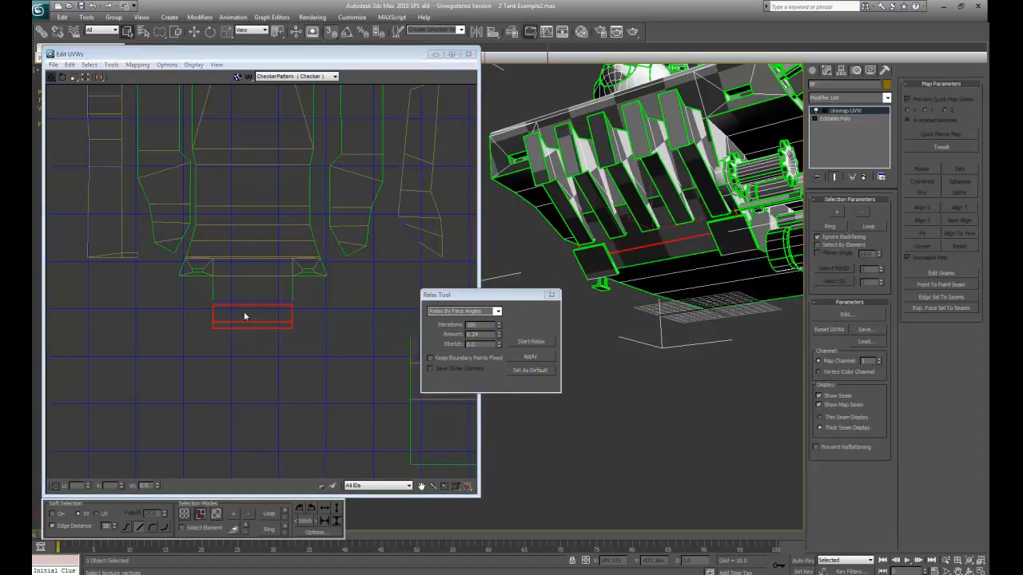
left_click(245, 304)
left_click(245, 351)
left_click(251, 301)
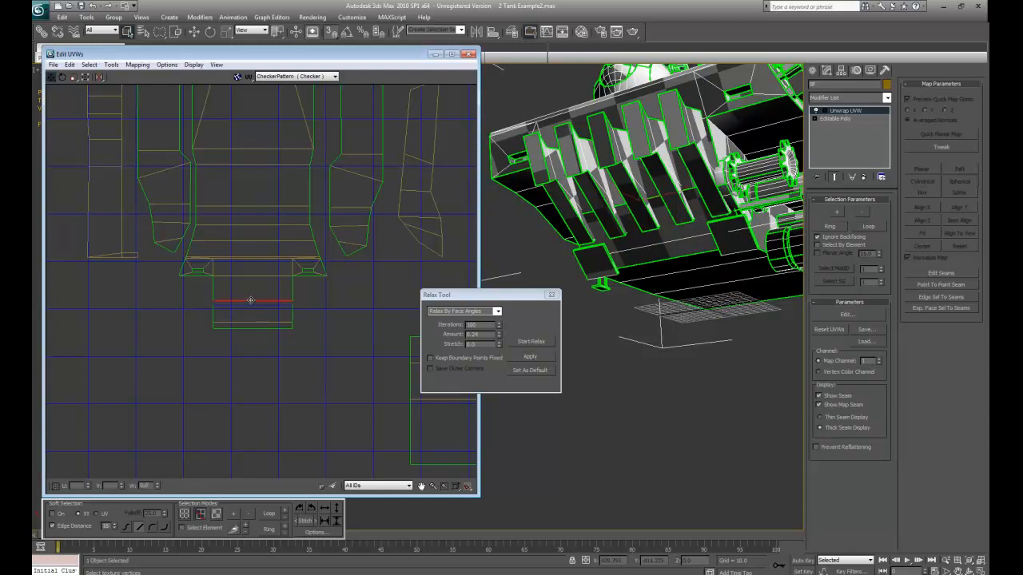
left_click(304, 521)
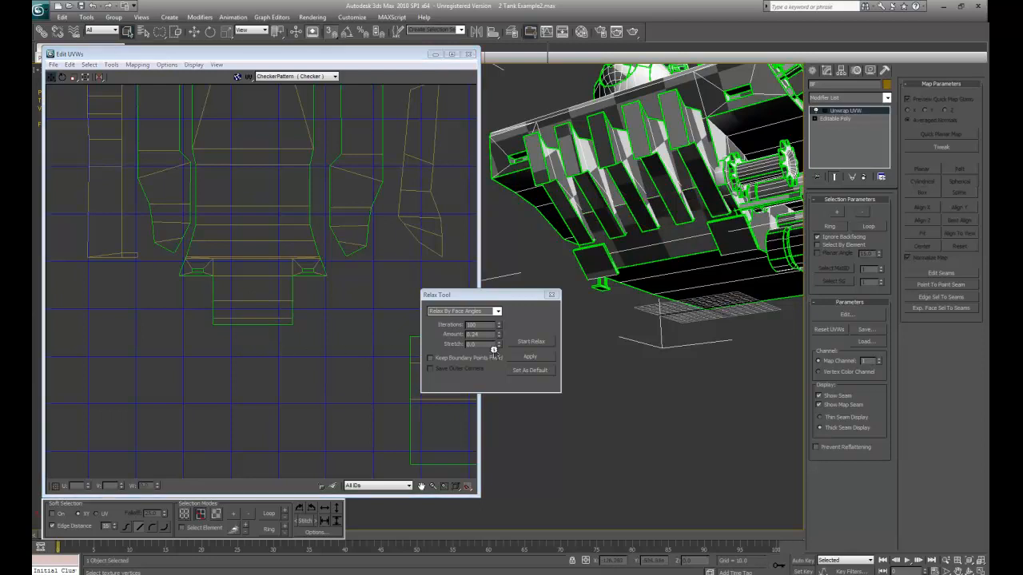
left_click(551, 294)
Step: Select the remaining underside shell as an element, move it closer to the hull's front extension, and clear the selection
scroll(271, 382, "down", 4)
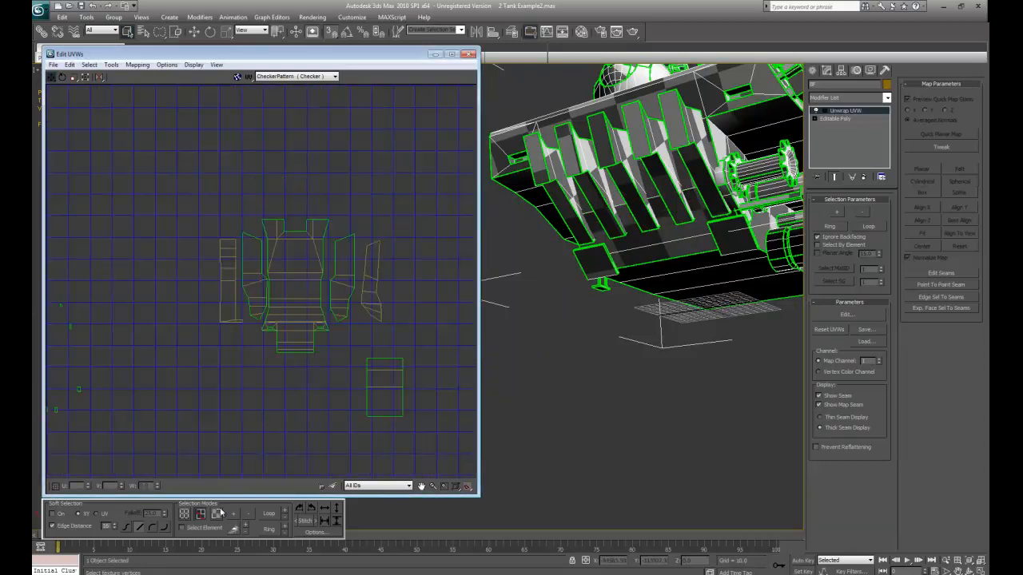
left_click(184, 528)
left_click(216, 514)
left_click_drag(343, 349, 422, 421)
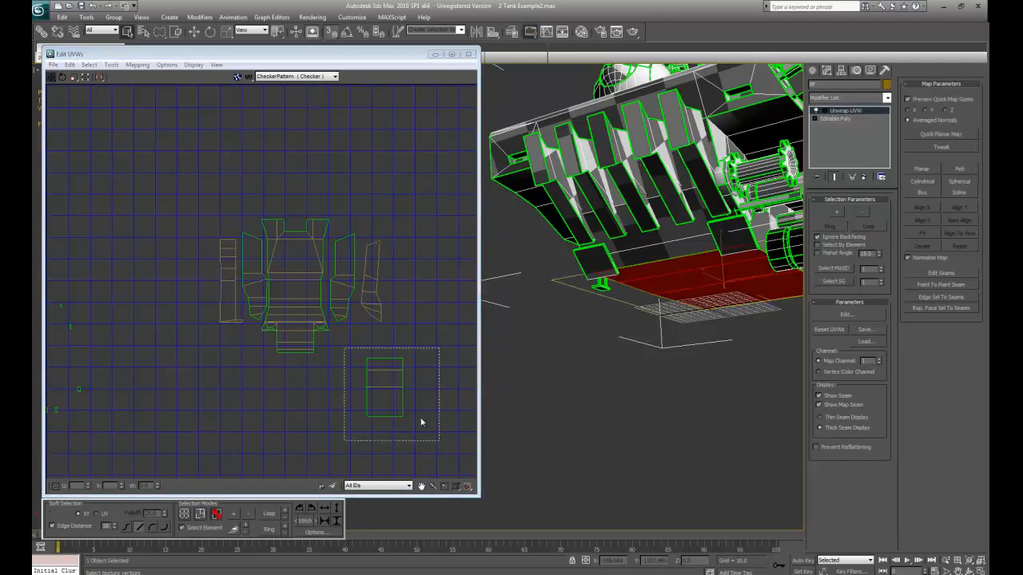
left_click_drag(386, 388, 356, 370)
left_click(306, 396)
Step: Select all the remaining small shells as elements and move them closer to the hull layout
scroll(184, 379, "down", 3)
middle_click_drag(152, 381, 366, 351)
left_click_drag(228, 248, 329, 381)
left_click_drag(247, 285, 346, 366)
middle_click_drag(409, 396, 289, 340)
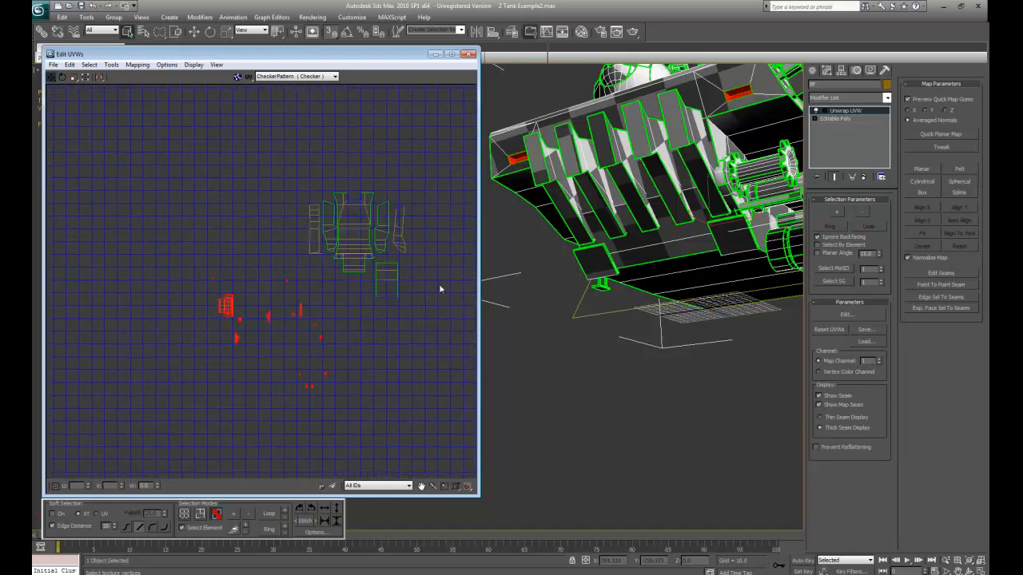
Step: Select the small rectangular light face on the tank's front and locate its shell in the UV layout
mouse_move(751, 115)
middle_mouse_down("alt")
mouse_move(749, 150)
mouse_move(731, 141)
mouse_move(742, 115)
mouse_move(759, 122)
middle_mouse_up("alt")
scroll(730, 141, "up", 3)
left_click(740, 117)
middle_click_drag(290, 296, 289, 294)
scroll(290, 295, "up", 8)
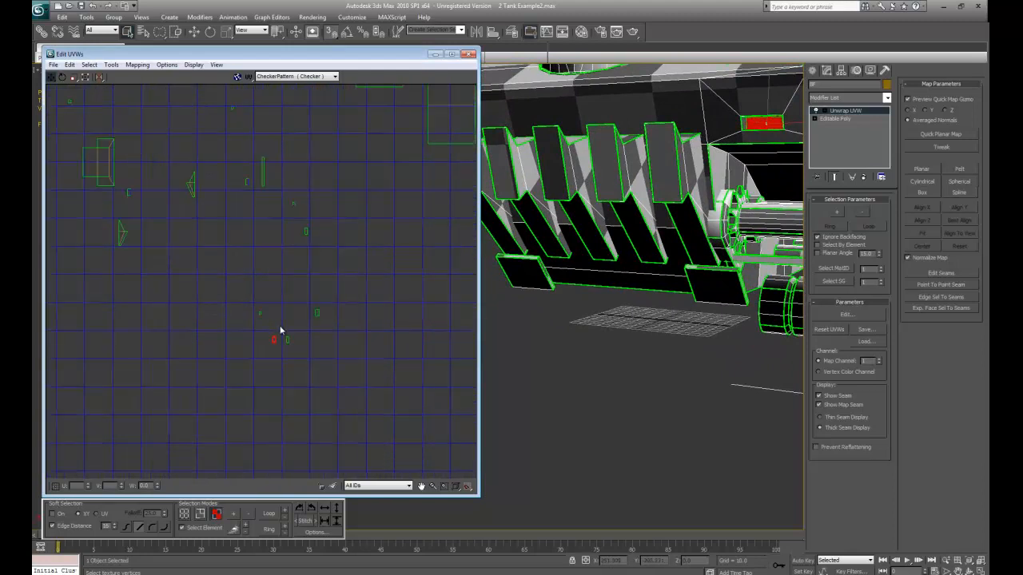
Step: Switch to single-edge selection with Select Element off and stitch the adjoining face to the left light shell's right edge
left_click(200, 514)
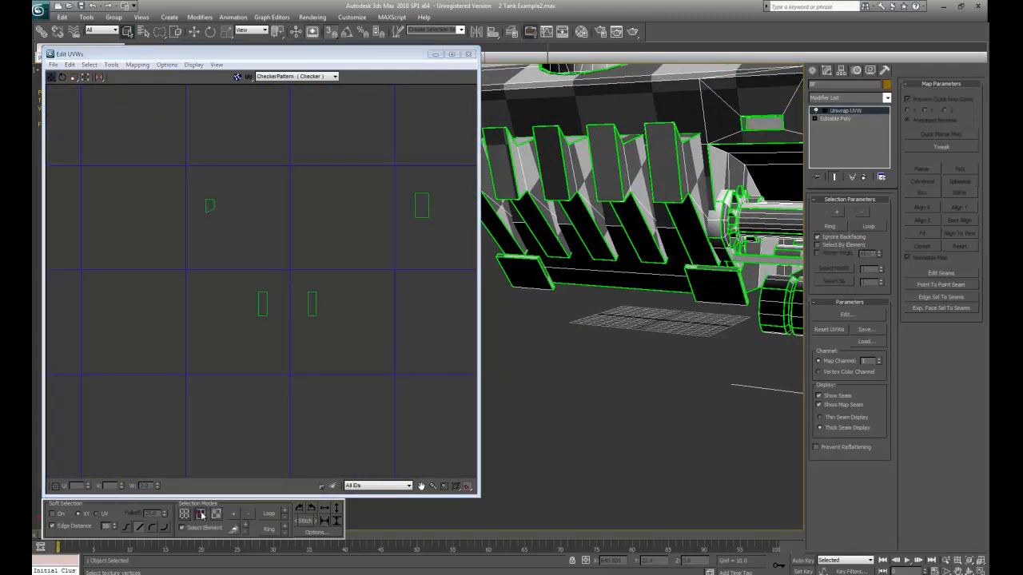
left_click(264, 305)
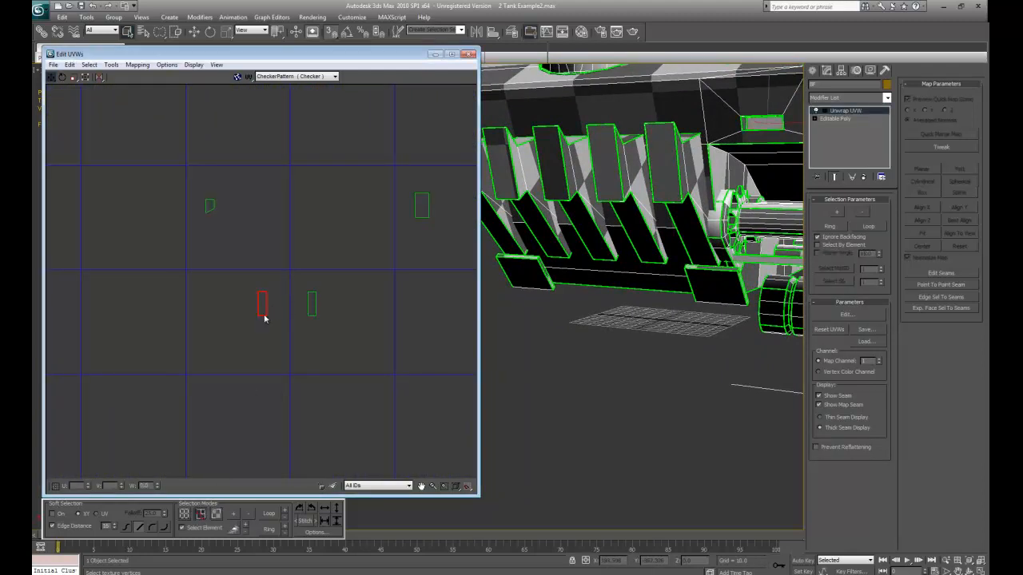
left_click(181, 528)
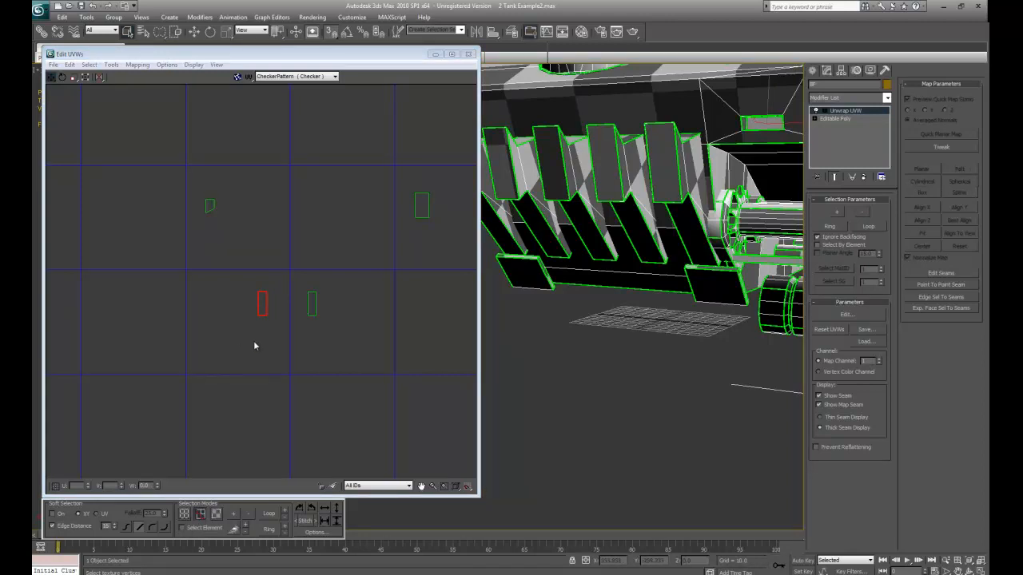
left_click(263, 302)
left_click(266, 307)
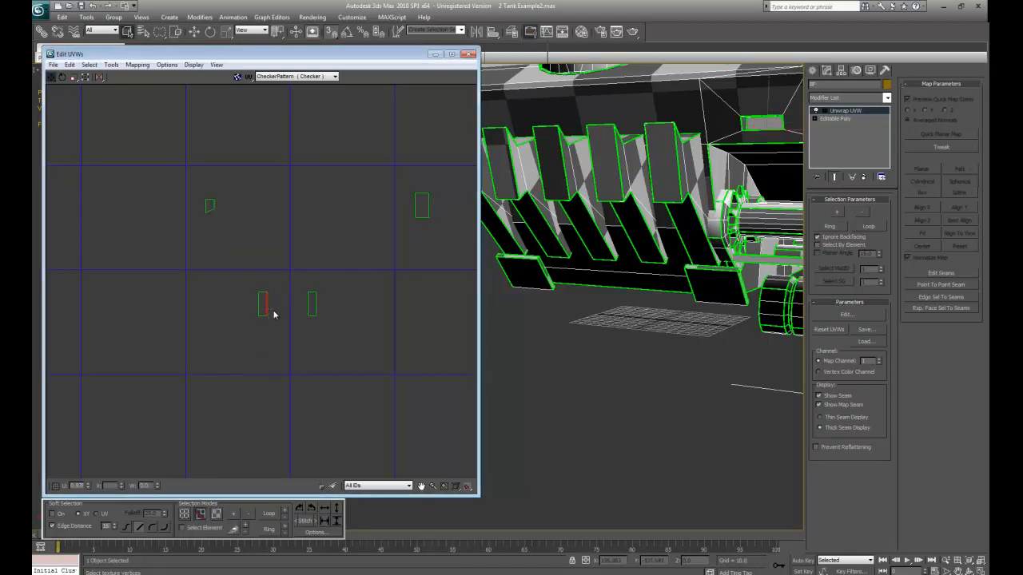
left_click(305, 521)
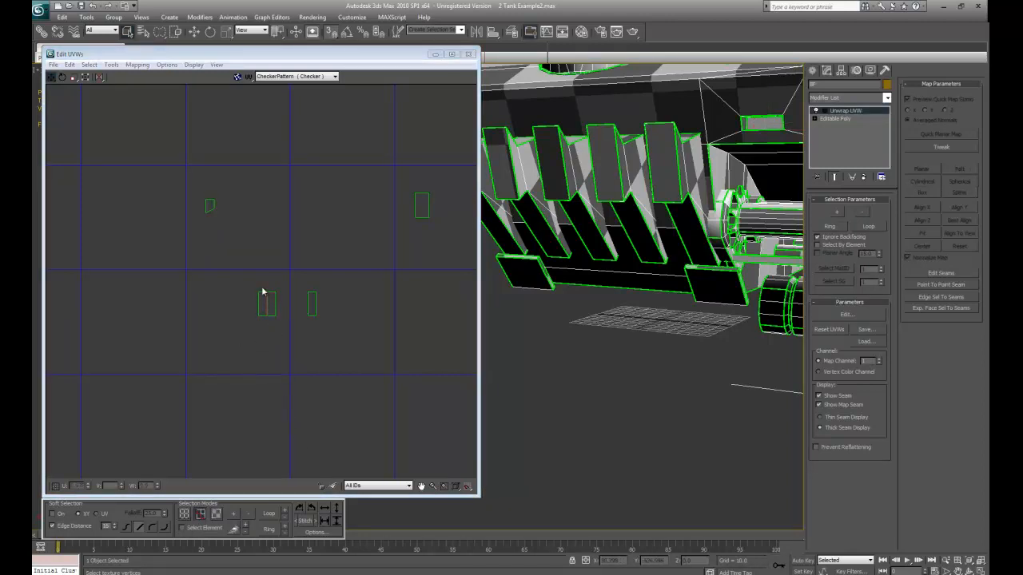
Step: Stitch the adjoining faces to the top, left and bottom edges of the same light shell
left_click(263, 292)
left_click(305, 521)
left_click(258, 305)
left_click(304, 521)
left_click(262, 316)
key("s")
Step: Stitch the adjoining side faces around the second light shell's central face to form a matching cross shape
left_click(308, 302)
key("s")
left_click(312, 292)
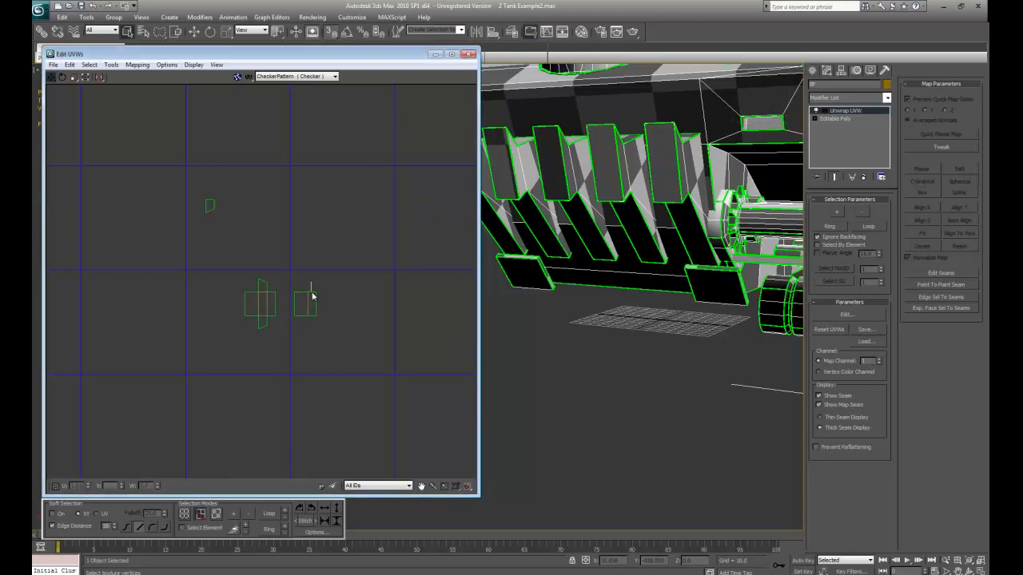
key("s")
key("s")
Step: Move the second light shell on top of the first so they overlap, and switch to vertex selection
left_click(217, 518)
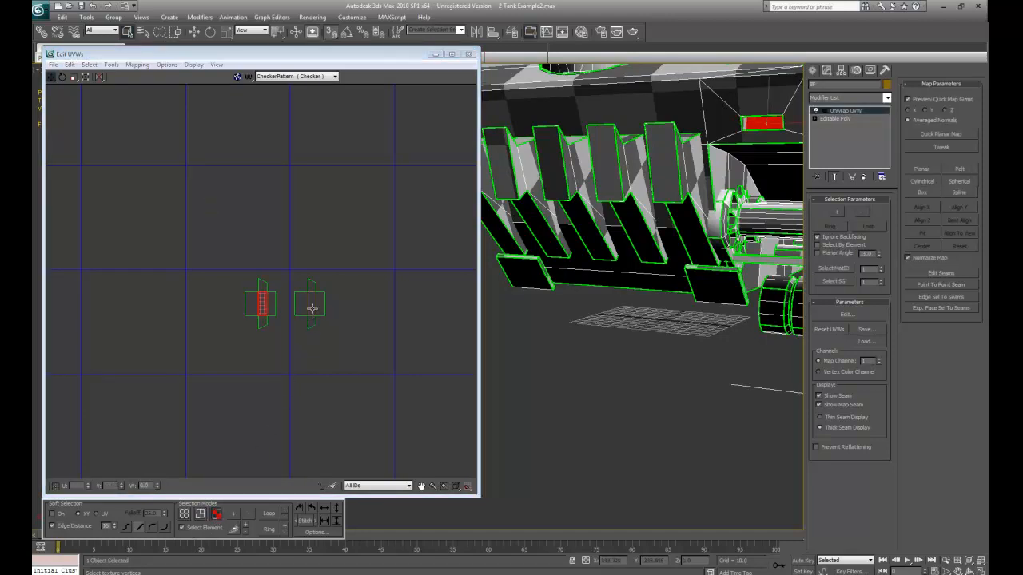
left_click_drag(312, 308, 262, 310)
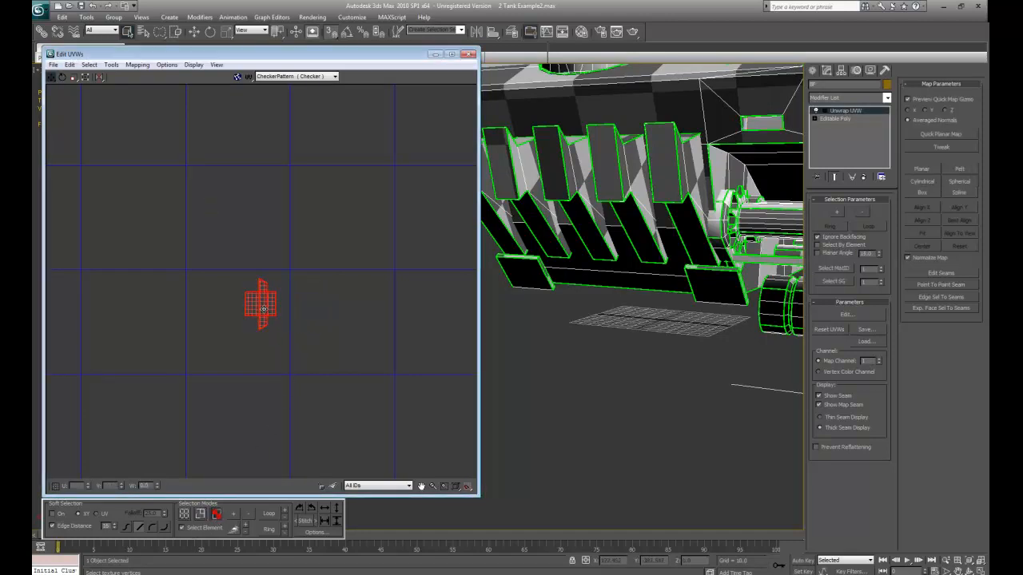
scroll(263, 310, "up", 5)
left_click(186, 514)
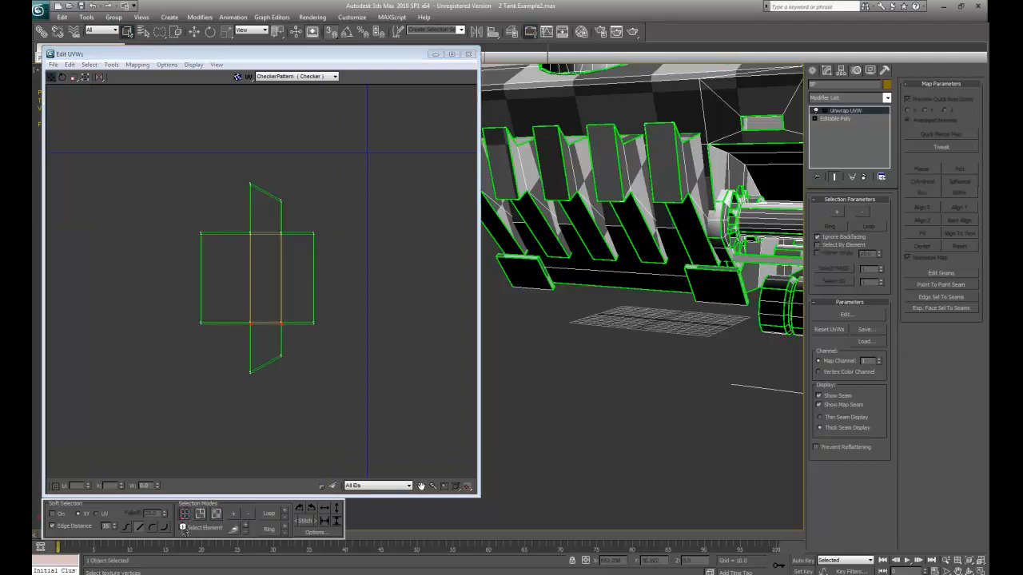
Step: Weld the overlapping vertices at the corners of the cross-shaped UV shell so its flaps join the centre
left_click(248, 324)
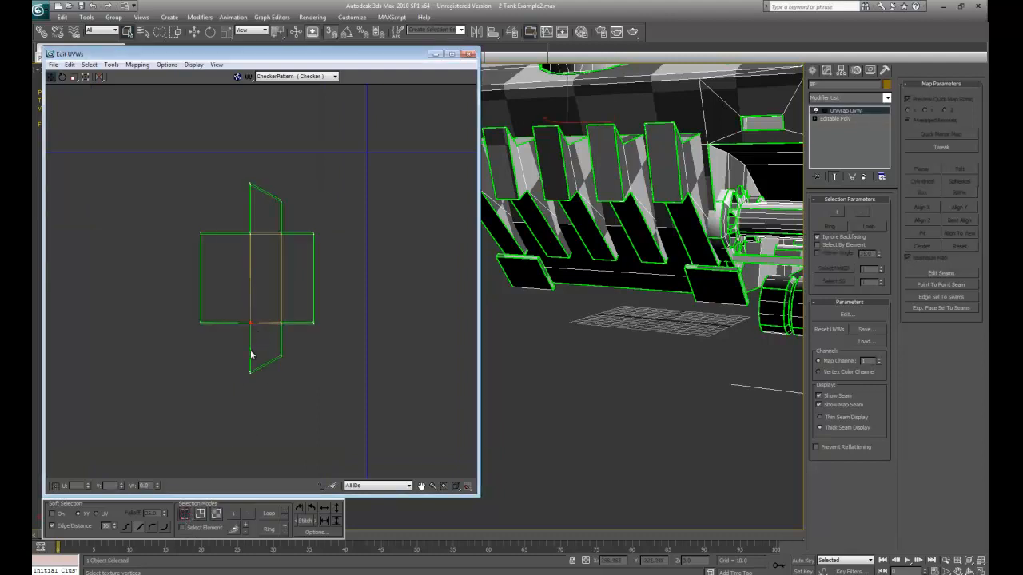
left_click_drag(250, 351, 290, 366)
left_click_drag(275, 317, 291, 337)
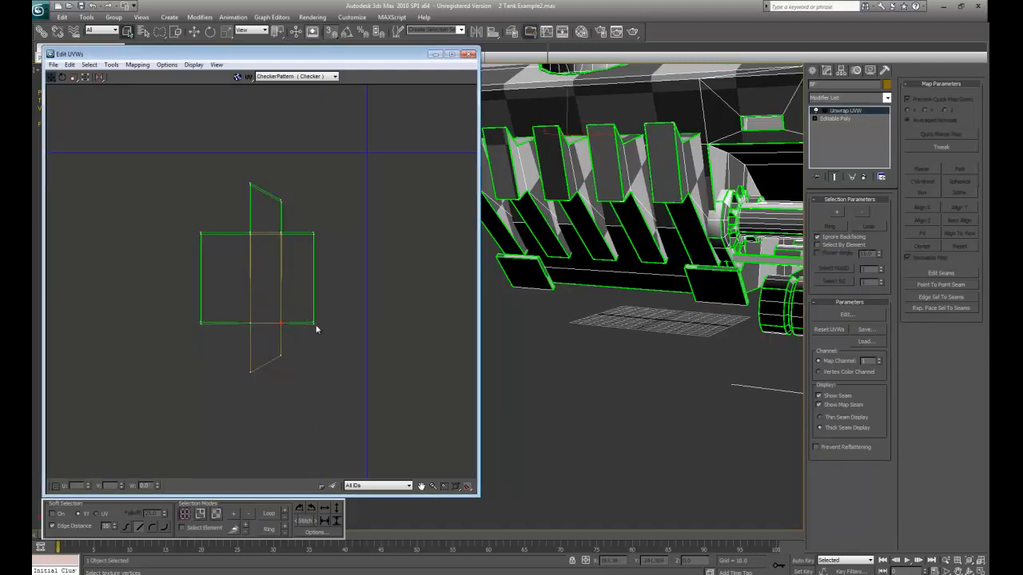
left_click_drag(303, 224, 292, 245)
left_click_drag(276, 183, 257, 201)
left_click_drag(239, 224, 262, 254)
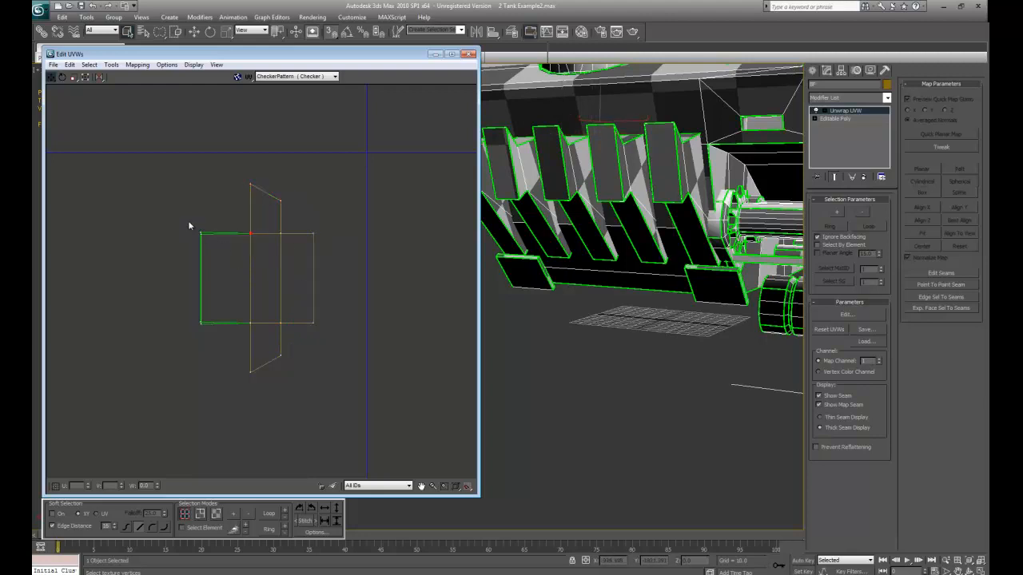
left_click_drag(189, 225, 215, 254)
Step: Select the whole cross-shaped shell and move it up beside the lower end of the main hull layout
left_click(215, 513)
scroll(207, 342, "down", 10)
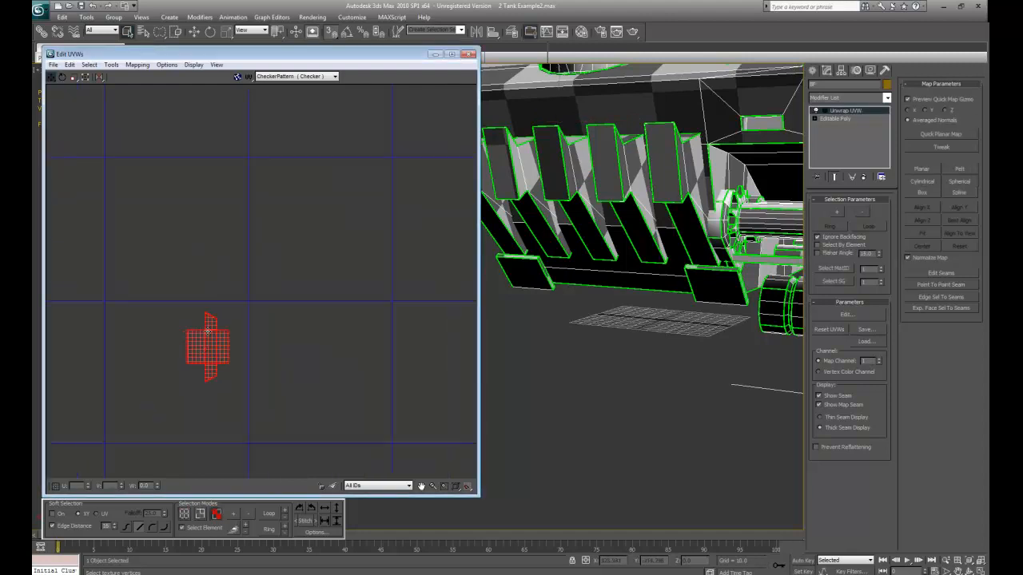
left_click_drag(208, 343, 326, 160)
scroll(359, 182, "down", 5)
middle_click_drag(366, 164, 302, 293)
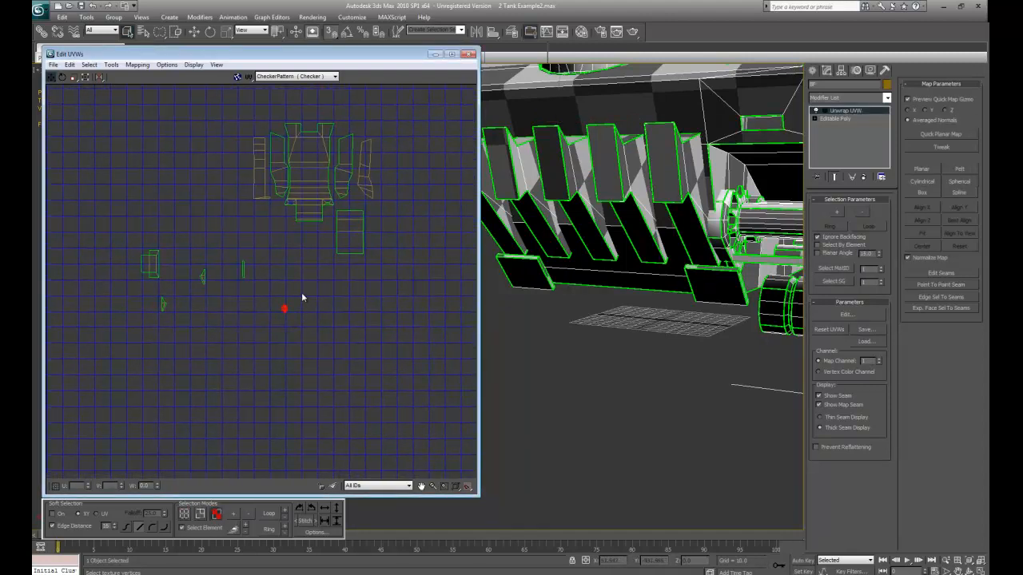
left_click_drag(279, 228, 279, 215)
left_click(283, 253)
middle_click_drag(298, 278, 291, 339)
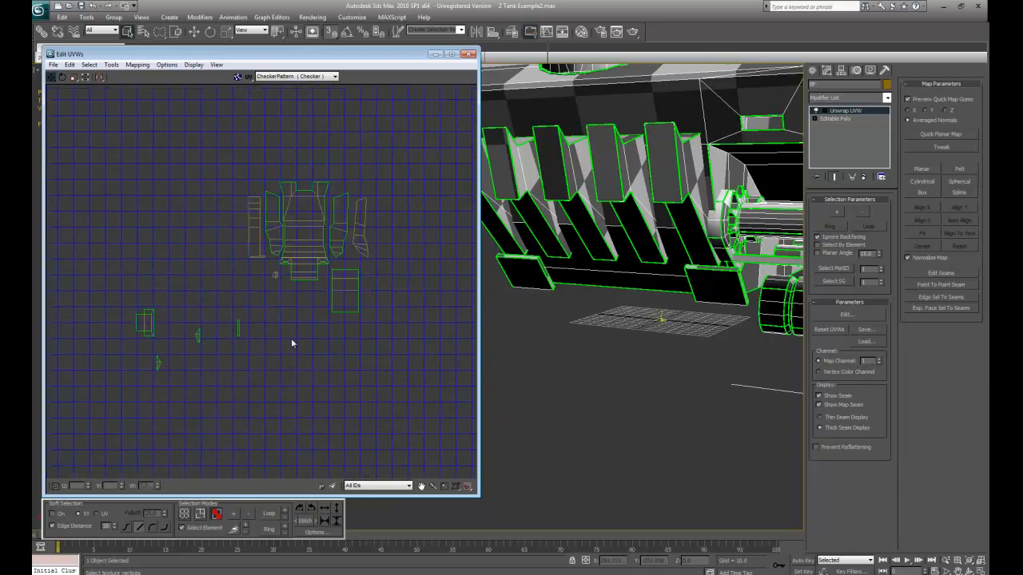
Step: Select the four leftover small UV shells together and move them closer beneath the main hull layout
middle_click_drag(665, 122, 659, 141, "alt")
scroll(659, 141, "down", 4)
middle_click_drag(685, 254, 447, 319, "alt")
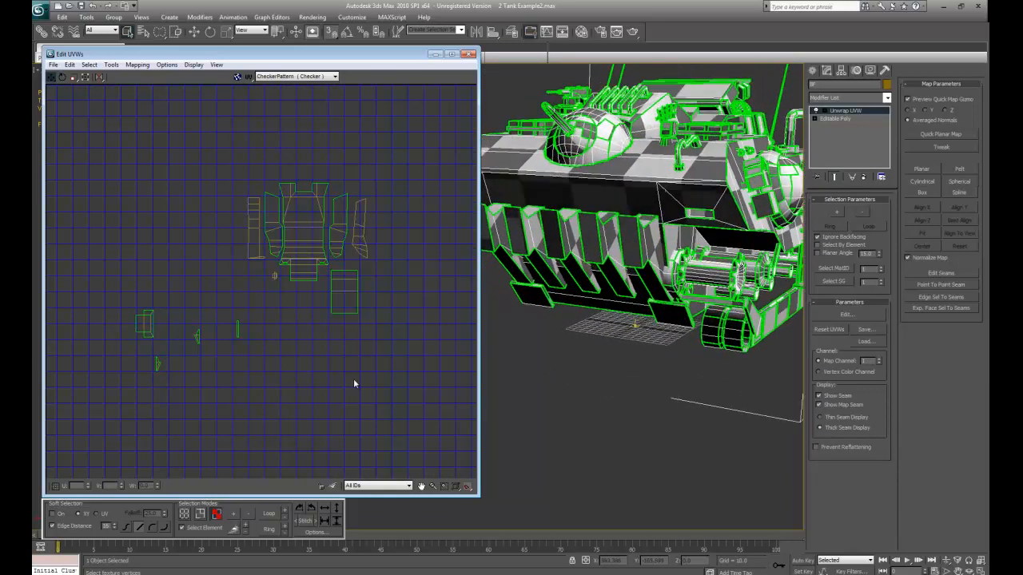
middle_click_drag(249, 341, 294, 324)
left_click_drag(164, 279, 296, 358)
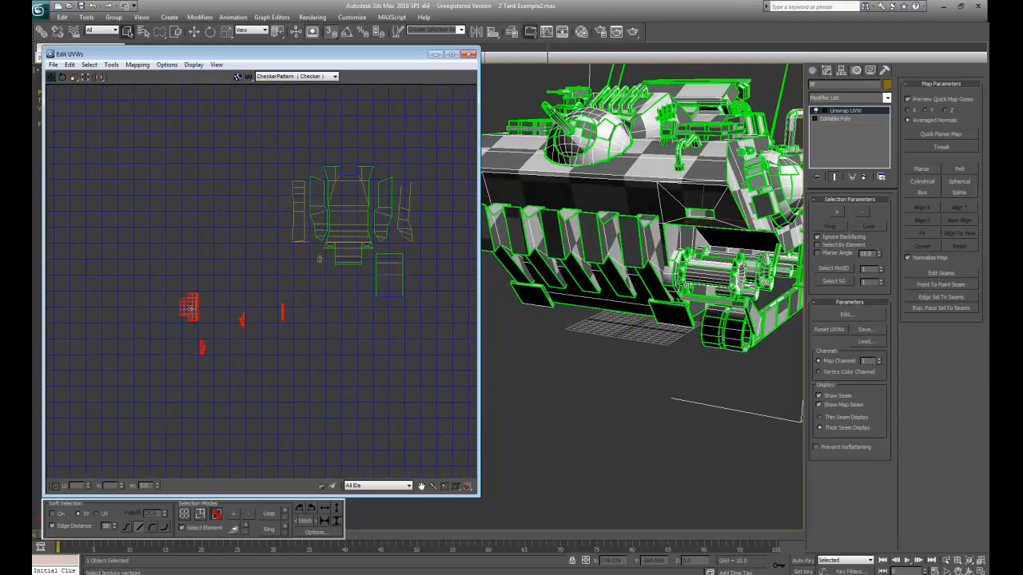
left_click_drag(192, 310, 294, 295)
middle_click_drag(306, 334, 254, 370)
Step: Move the thin strip shell away from the large rectangle to between the stepped panel shell and the triangular one
scroll(323, 340, "up", 4)
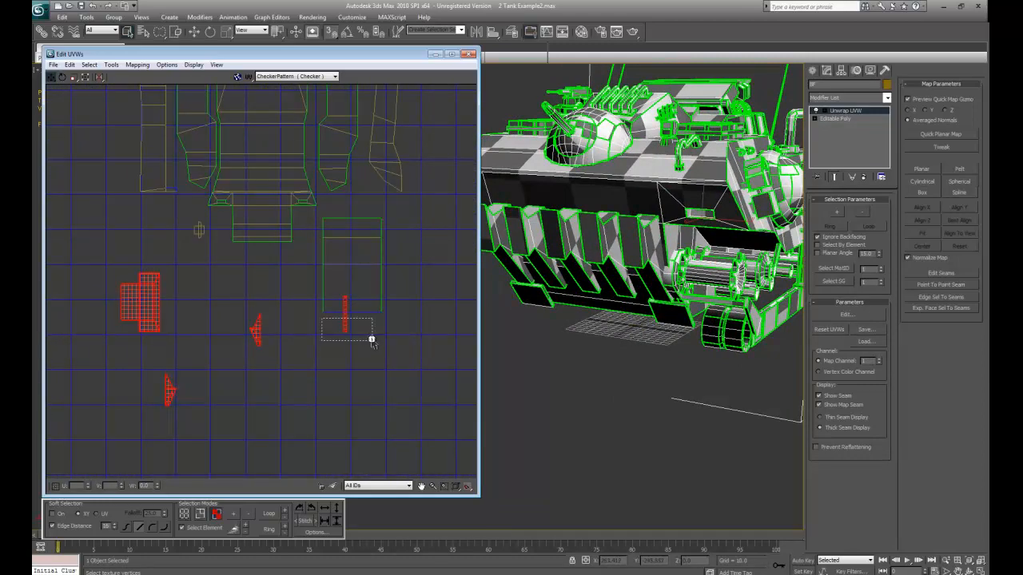
left_click_drag(371, 340, 344, 331)
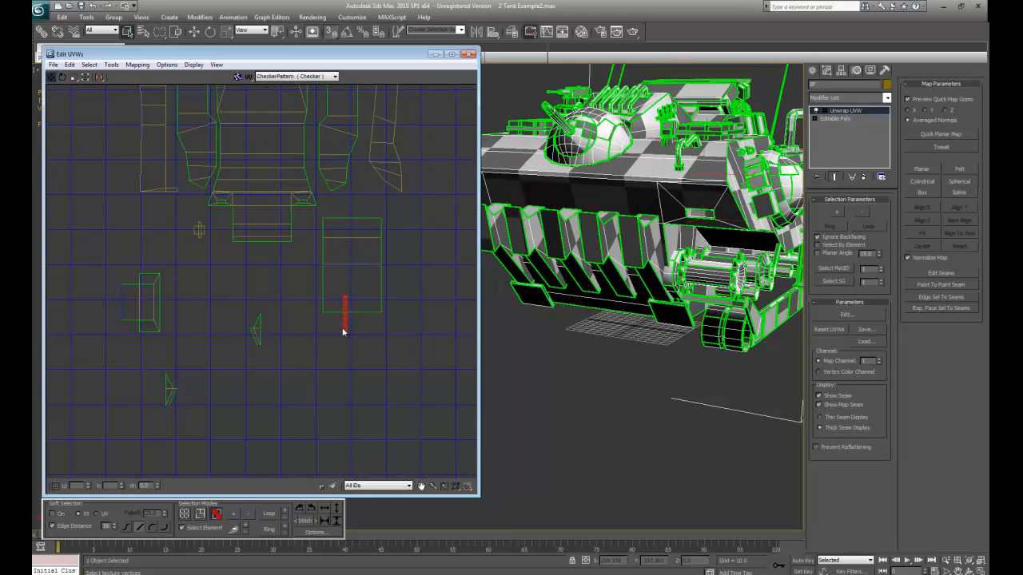
left_click(213, 372)
middle_click_drag(167, 456, 206, 436)
Step: Select the lower triangular shell and the stepped panel shell in turn and examine which rear parts of the tank they cover
left_click(200, 514)
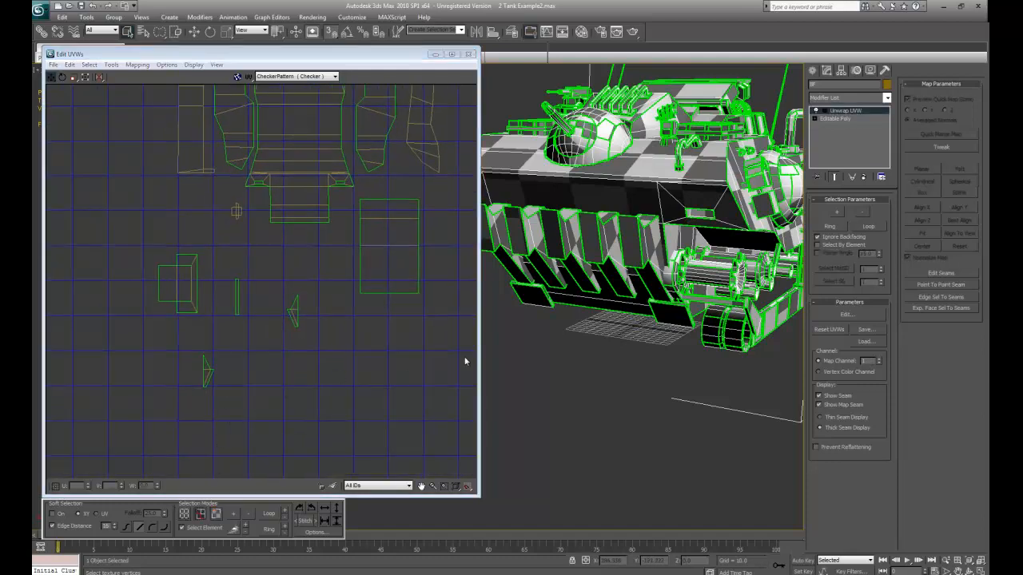
left_click_drag(190, 352, 222, 401)
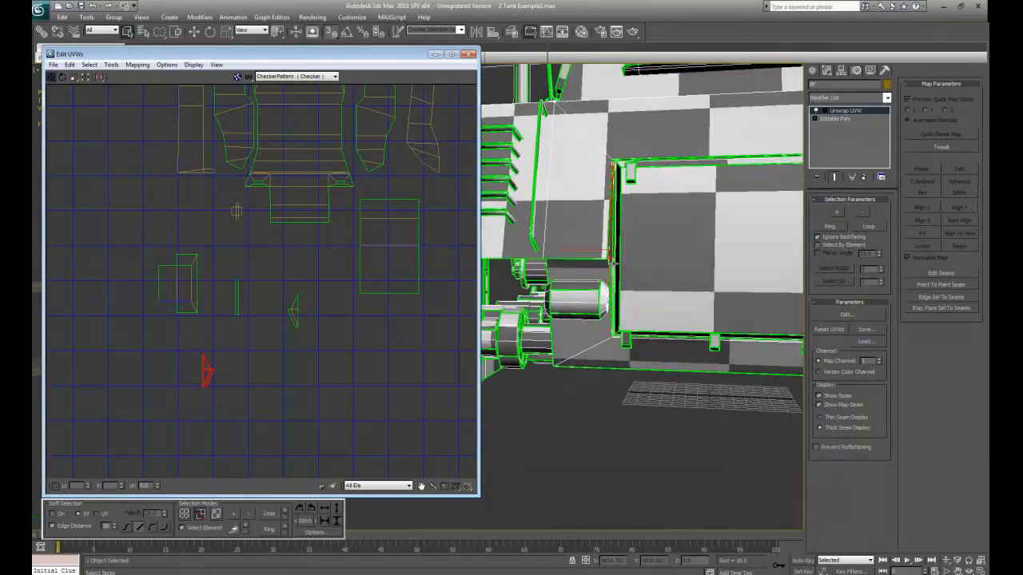
middle_click_drag(609, 269, 628, 269, "alt")
middle_click_drag(258, 169, 322, 164)
scroll(242, 316, "up", 2)
middle_click_drag(274, 229, 224, 310)
scroll(240, 328, "down", 2)
left_click(216, 516)
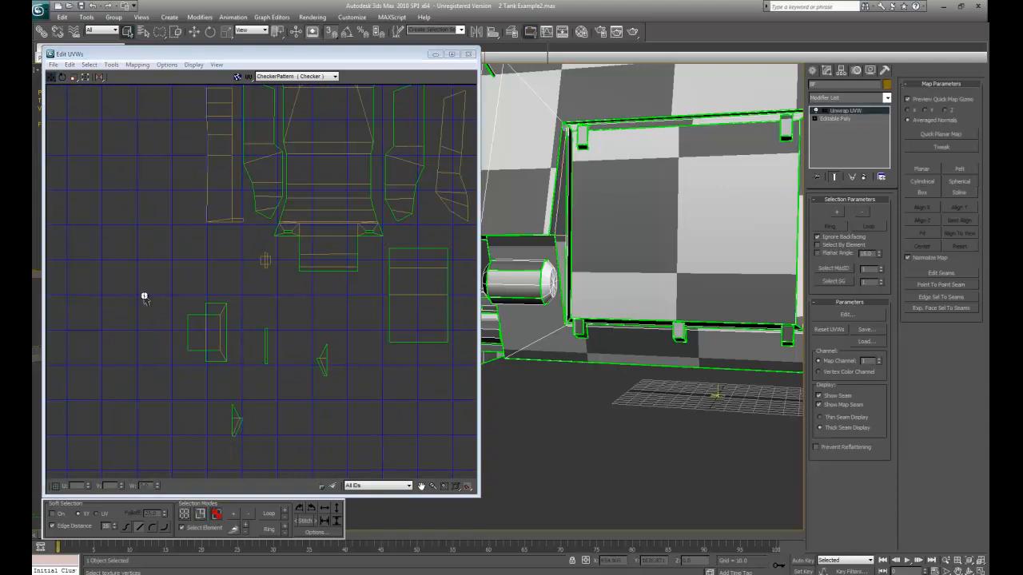
left_click_drag(142, 294, 229, 390)
middle_click_drag(579, 311, 531, 238, "alt")
scroll(322, 384, "up", 3)
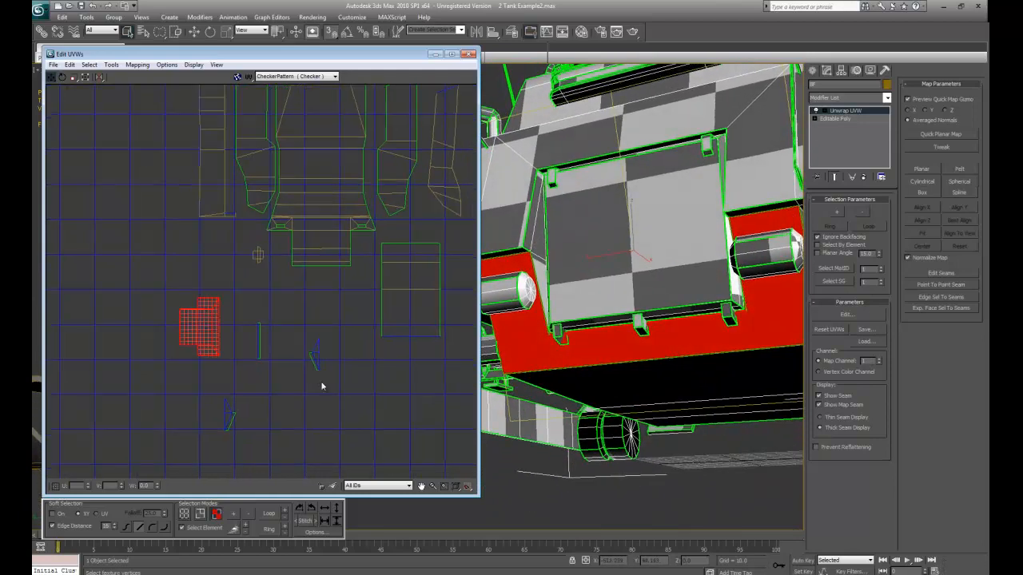
Step: Move the lower triangular shell next to its mirrored counterpart so the two sit side by side
left_click(199, 515)
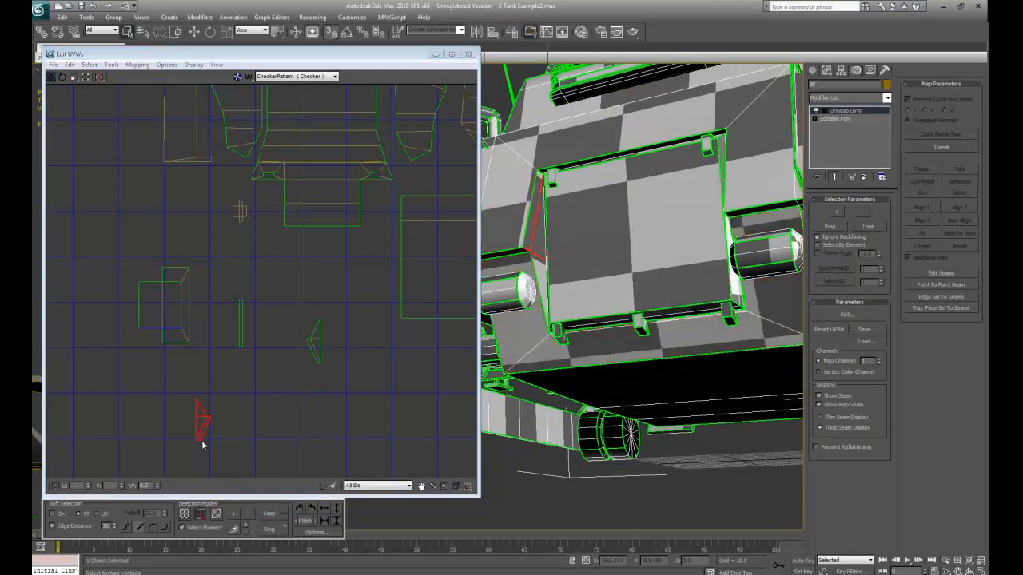
left_click(212, 459)
left_click(215, 515)
left_click(202, 423)
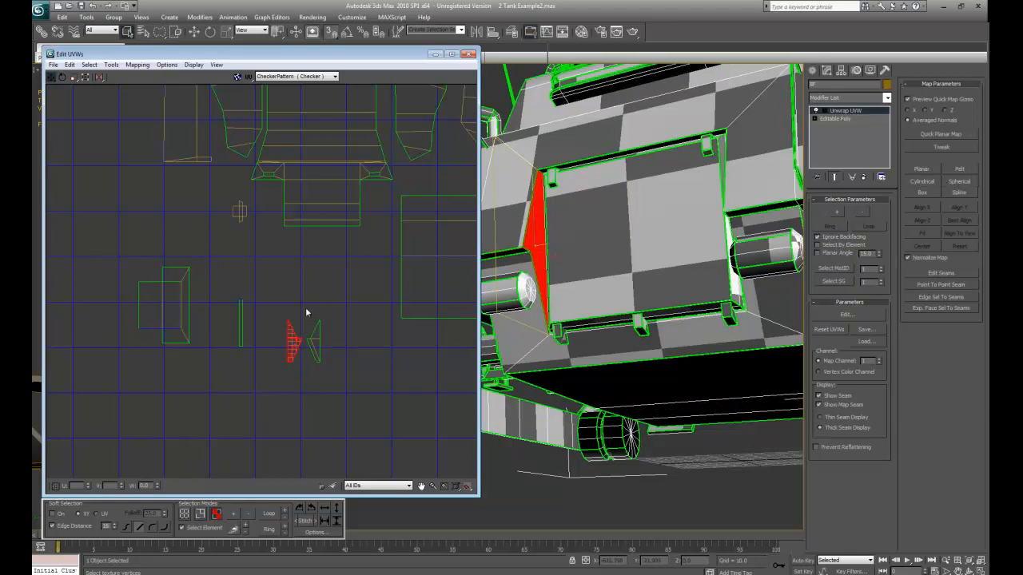
left_click(323, 350)
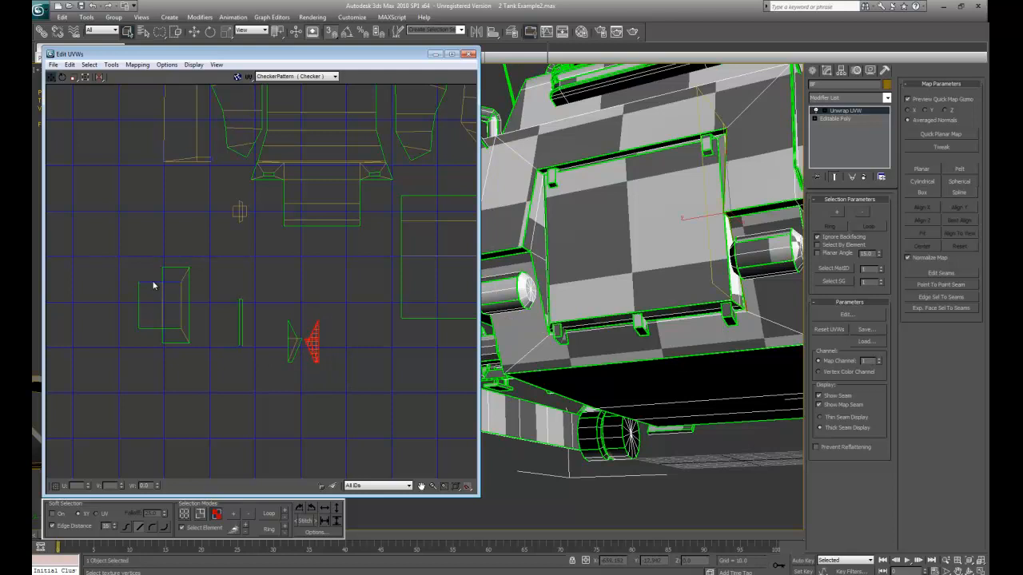
Step: Try to stitch the matching triangular shell onto the upper short edge of the stepped panel shell
left_click(202, 513)
left_click_drag(141, 276, 156, 302)
left_click(156, 295)
left_click(180, 525)
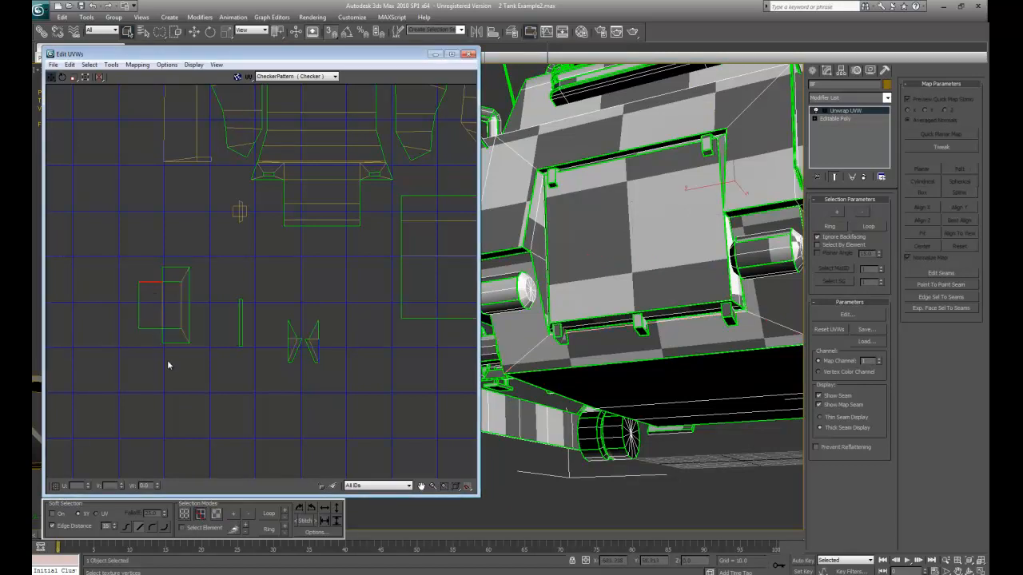
key("s")
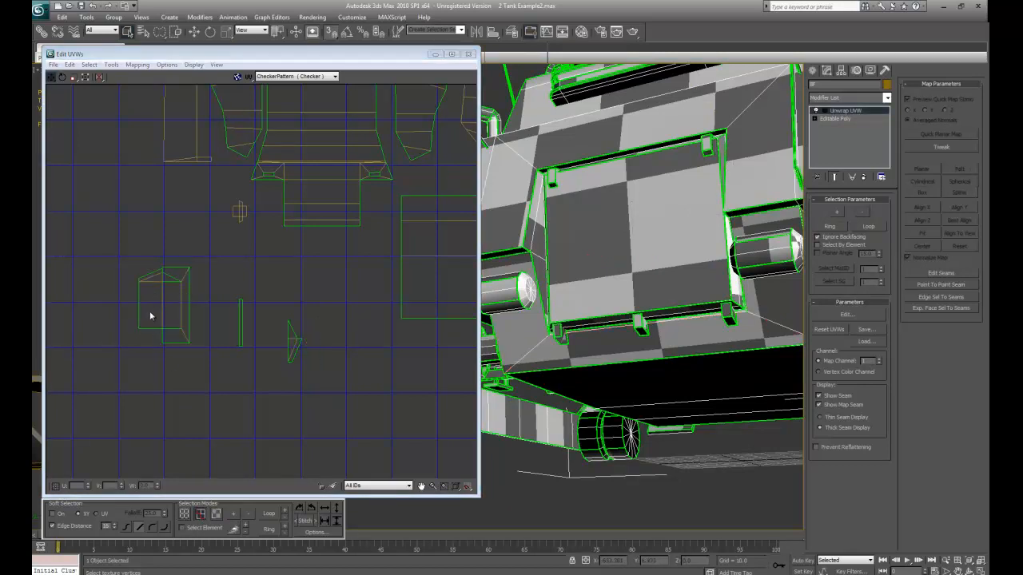
Step: Try stitching the triangular shells onto both side edges of the notch in the main hull layout, and undo the stitches
middle_click_drag(265, 243, 288, 406)
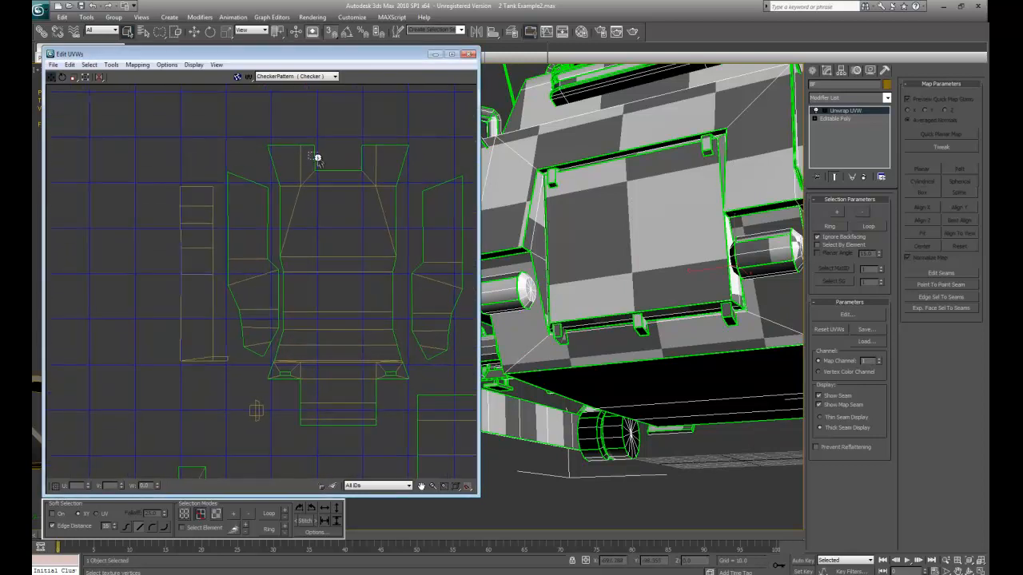
key("s")
left_click(362, 159)
key("s")
middle_click_drag(361, 159, 336, 230)
scroll(347, 167, "up", 6)
middle_click_drag(270, 394, 302, 309)
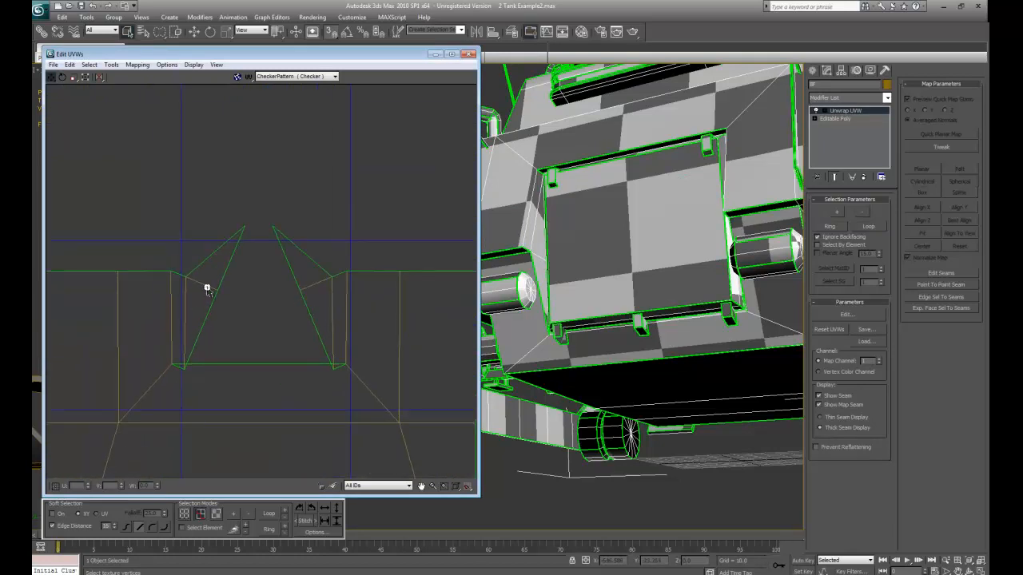
key("ctrl+z")
key("ctrl+z")
middle_click_drag(254, 249, 282, 169)
scroll(282, 169, "down", 4)
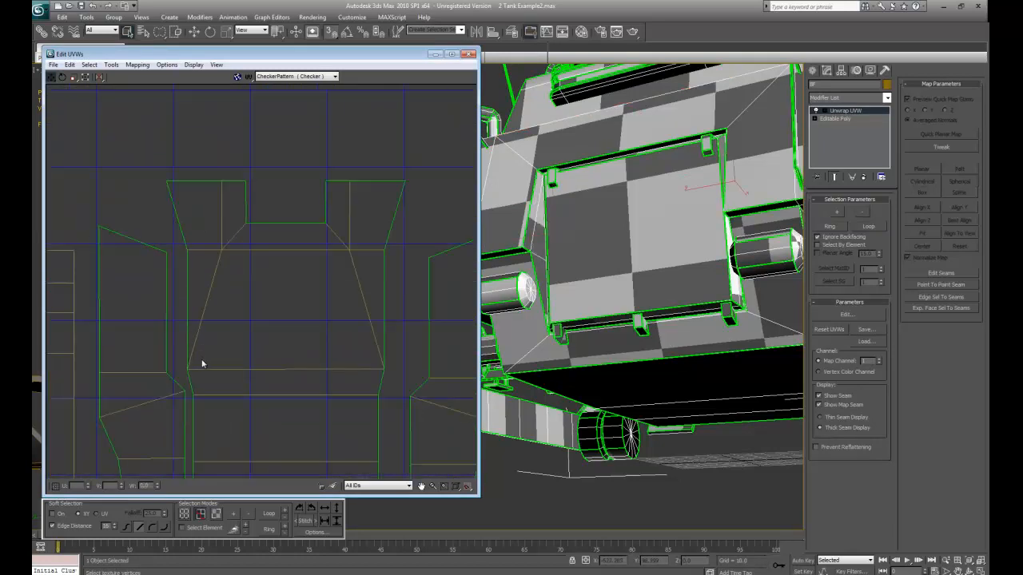
Step: Stitch the thin strip and both triangular shells together along their short end edges into one continuous shell
middle_click_drag(200, 363, 268, 168)
middle_click_drag(256, 342, 316, 104)
middle_click_drag(303, 413, 262, 317)
scroll(262, 318, "up", 3)
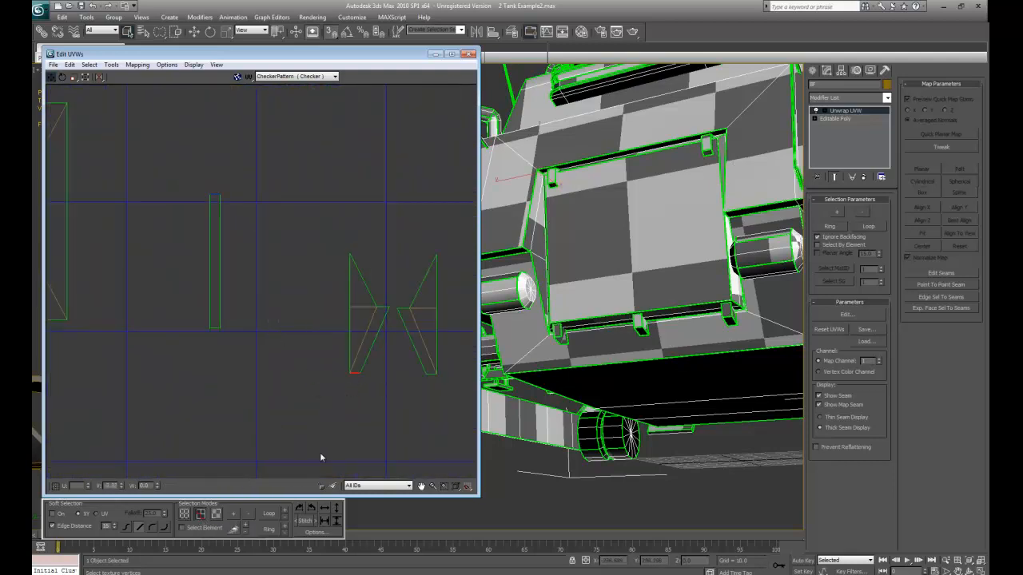
left_click(305, 521)
left_click(429, 373)
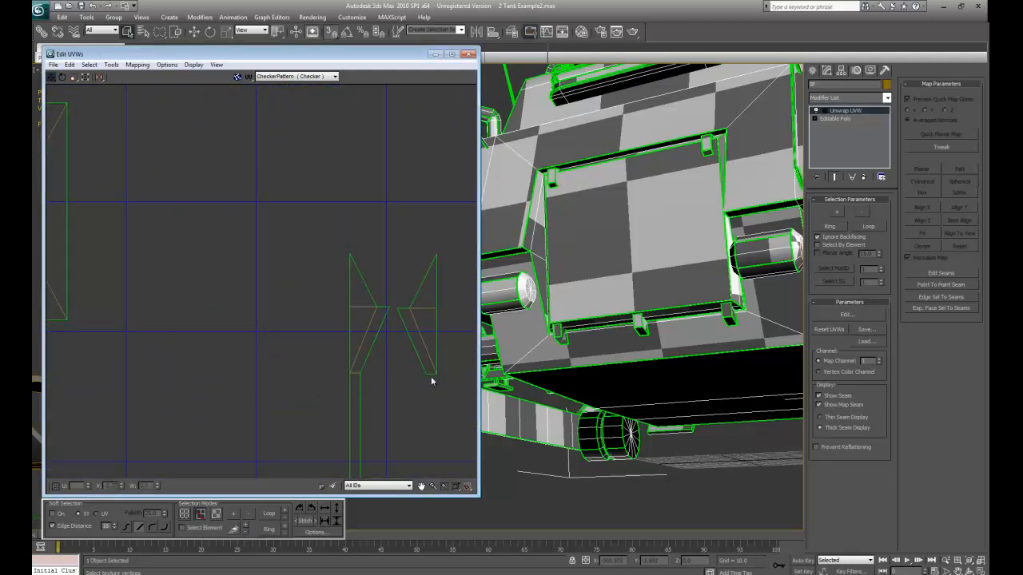
left_click(305, 521)
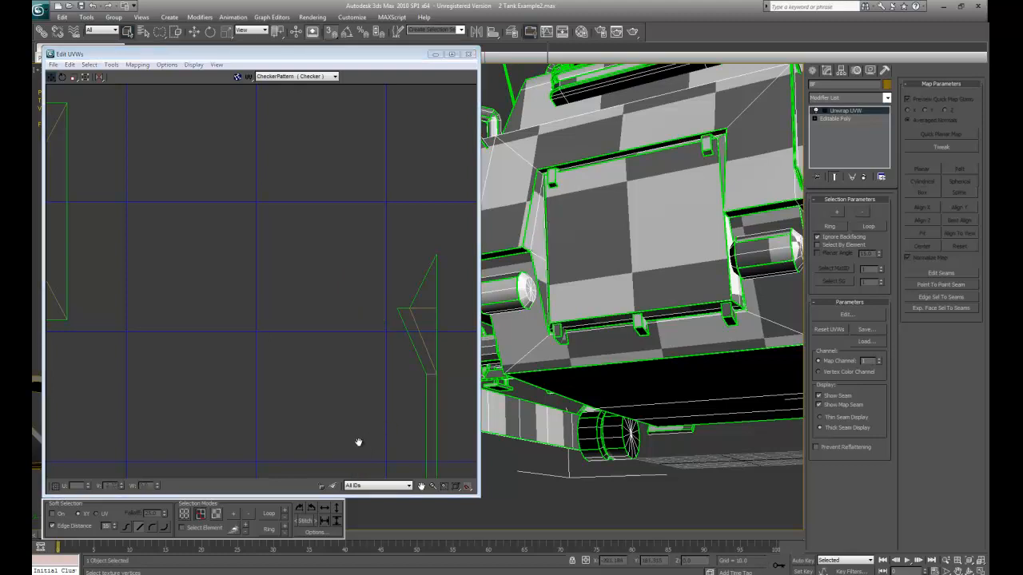
middle_click_drag(359, 443, 359, 295)
scroll(359, 295, "down", 2)
Step: Move the joined strip-and-triangles shell closer to the stepped panel shell and inspect its faces around the rear hatch
left_click(217, 514)
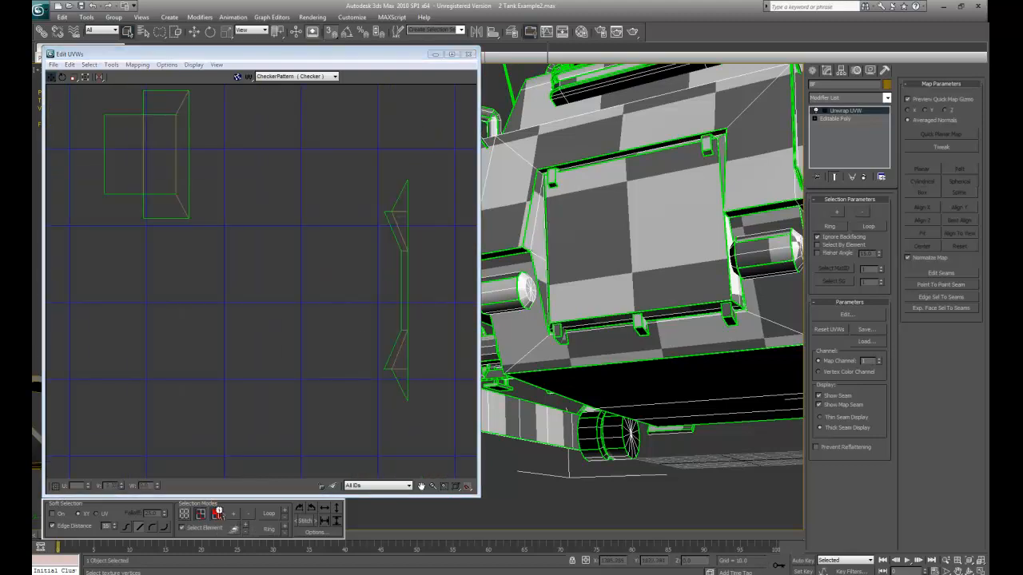
left_click_drag(321, 194, 291, 217)
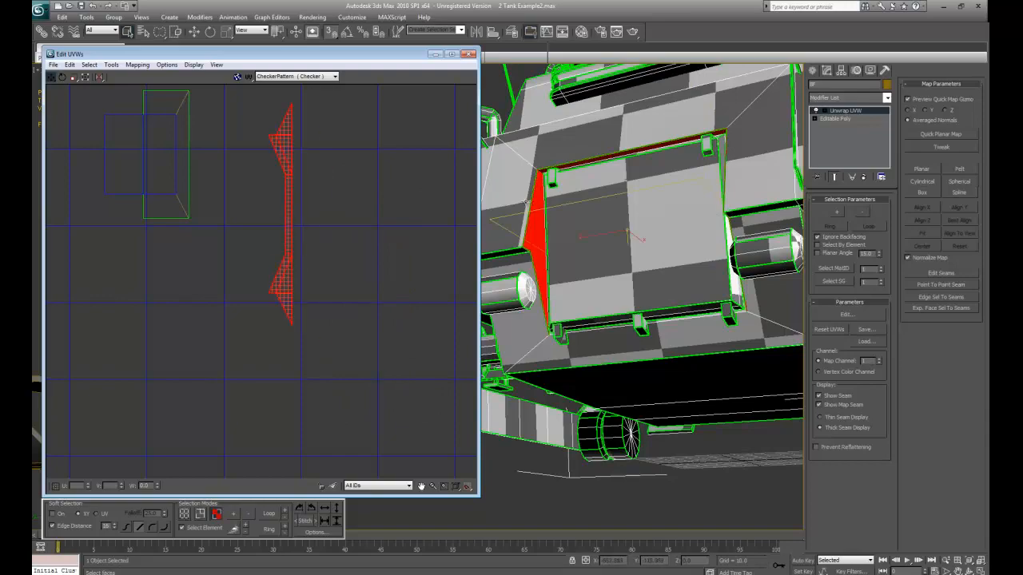
scroll(543, 284, "up", 5)
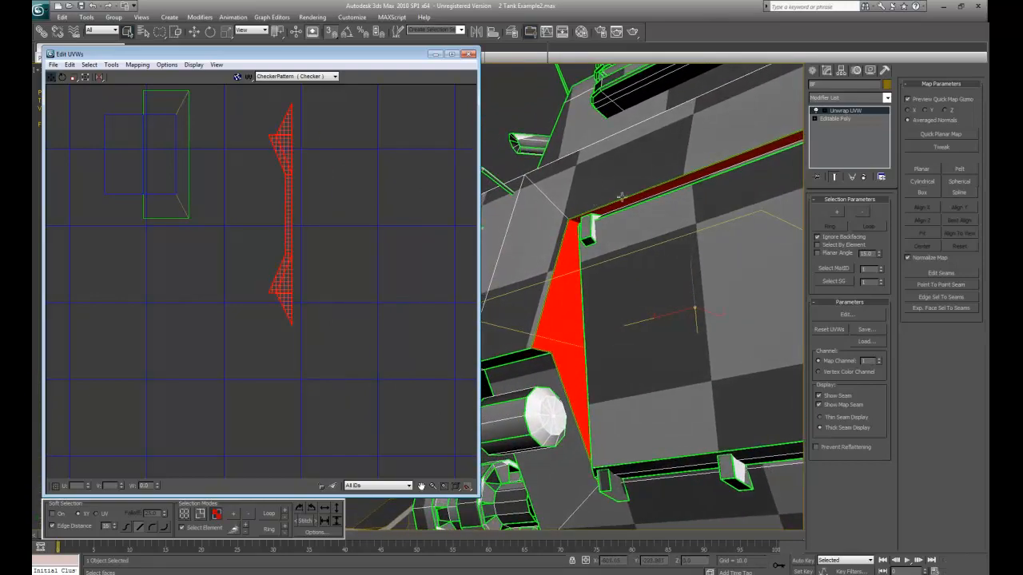
middle_click_drag(789, 184, 503, 343, "alt")
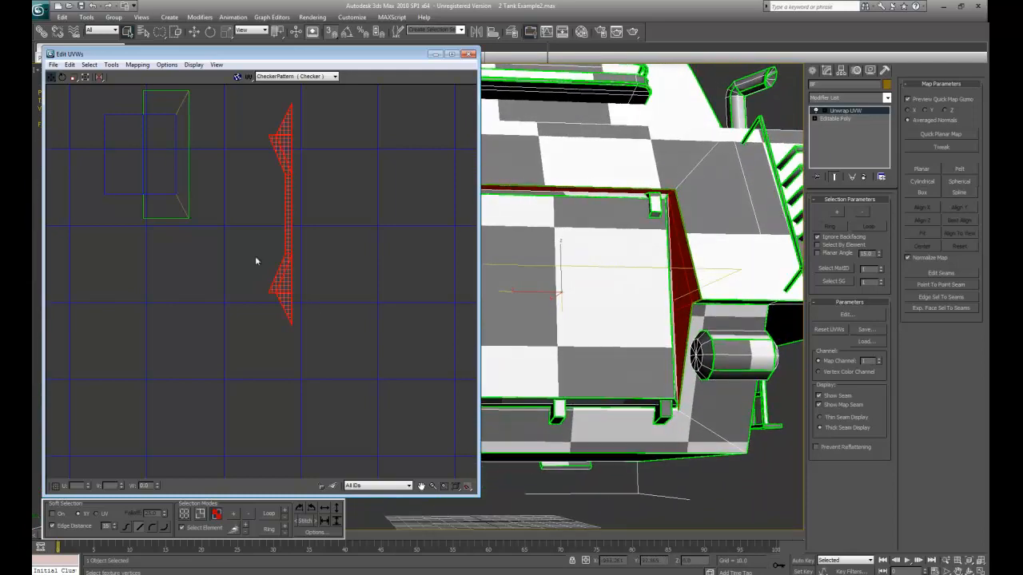
Step: Move the stepped rear panel shell above the notch of the main hull layout and rotate it to match the hull's orientation
middle_click_drag(242, 200, 234, 324)
scroll(244, 280, "down", 6)
left_click_drag(167, 252, 235, 354)
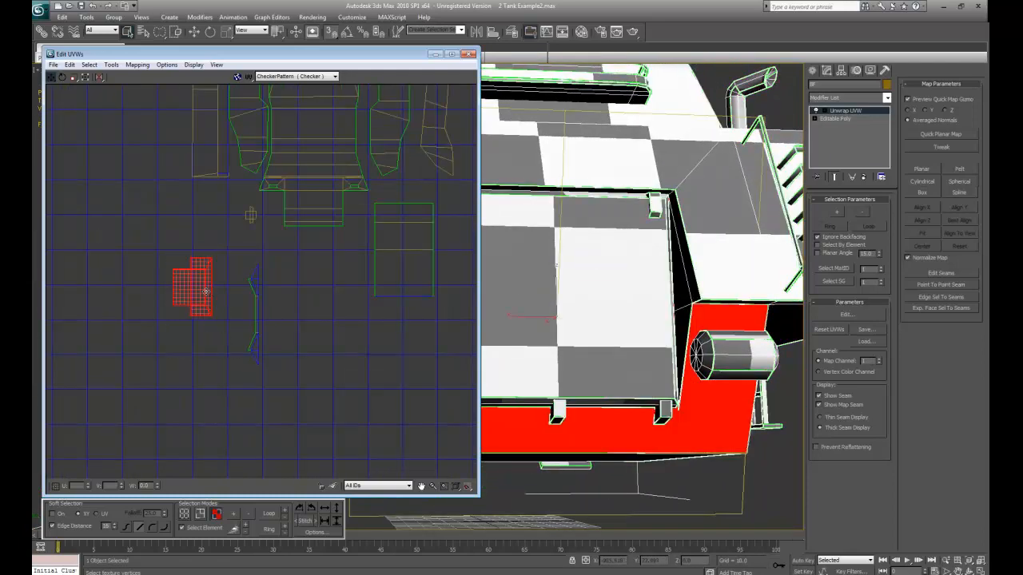
left_click_drag(204, 287, 177, 203)
middle_click_drag(177, 203, 183, 371)
left_click_drag(183, 371, 334, 155)
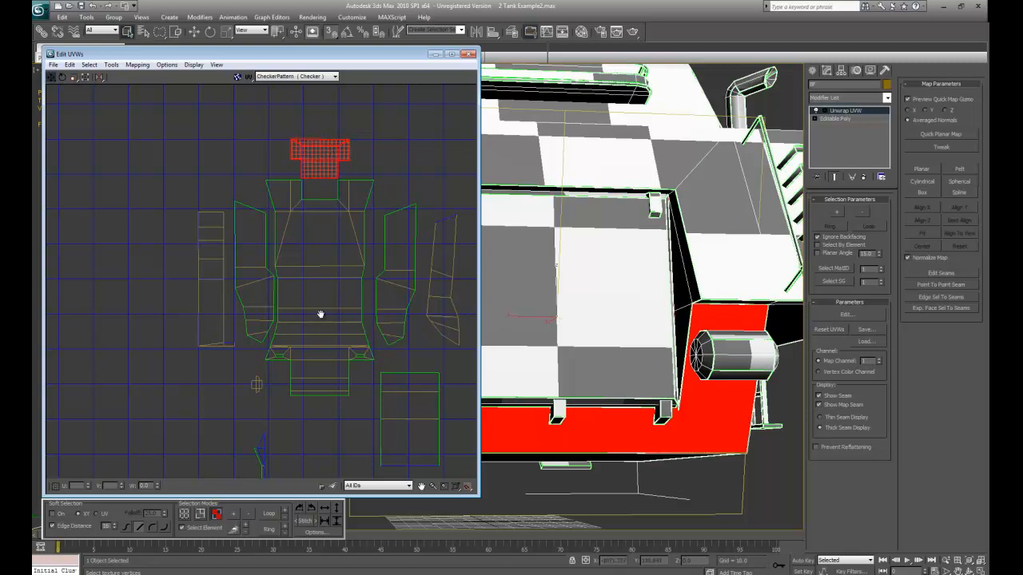
Step: Move the joined strip-and-triangles shell up beside the rear panel shell and rotate it to lie horizontally
middle_click_drag(319, 314, 320, 162)
left_click(258, 345)
left_click_drag(256, 253, 254, 89)
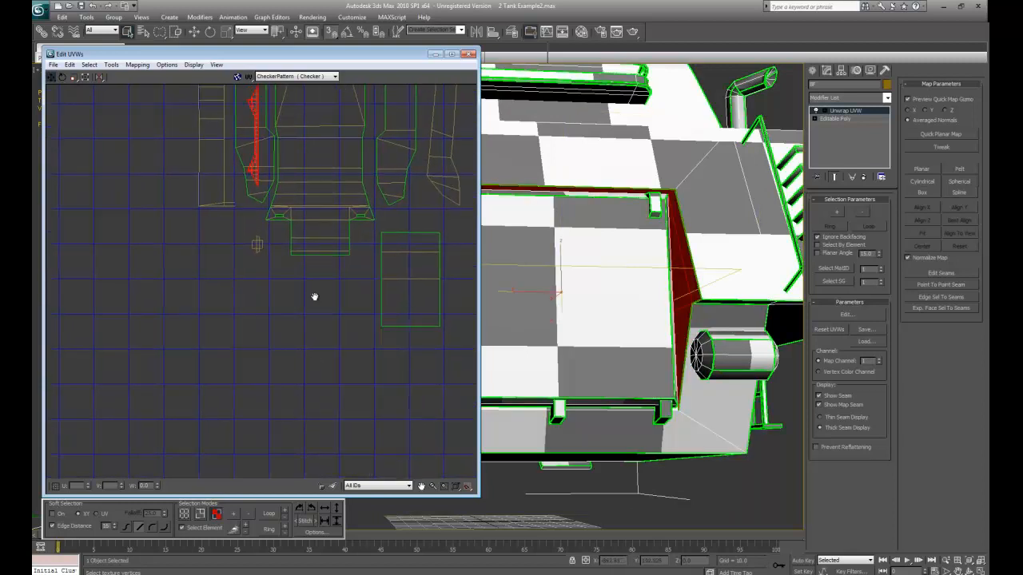
middle_click_drag(254, 89, 280, 346)
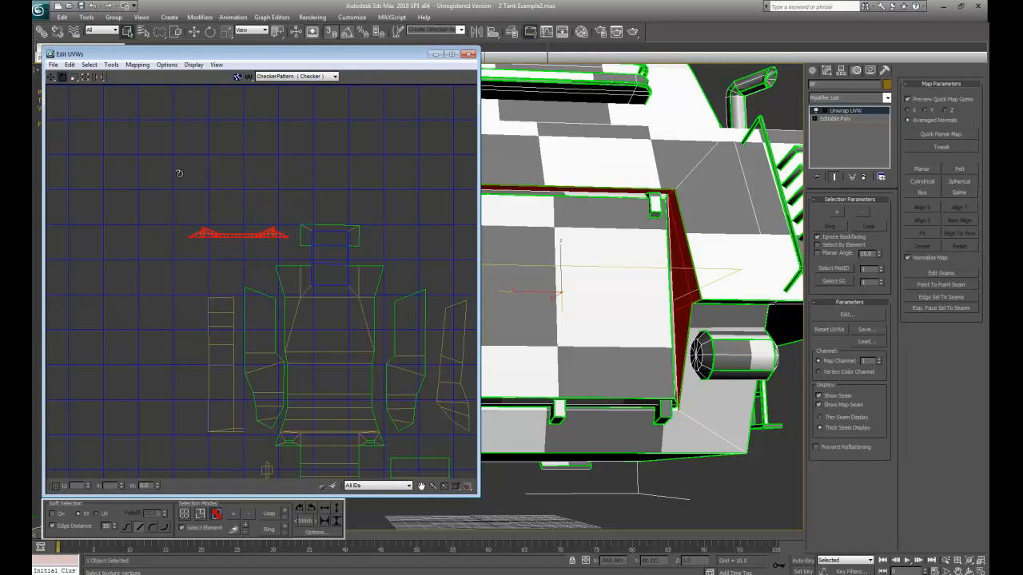
scroll(300, 239, "up", 5)
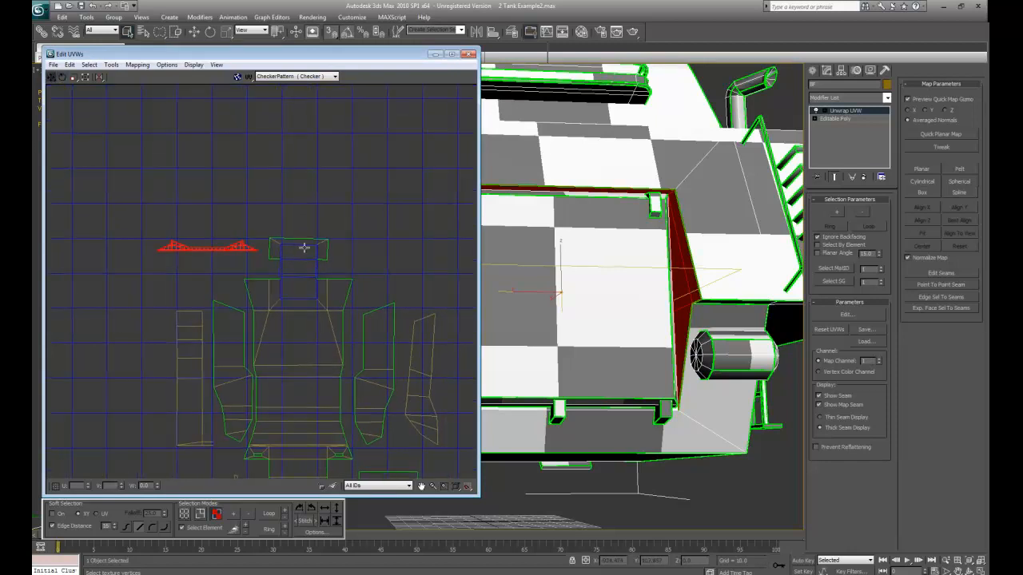
middle_click_drag(207, 295, 270, 279)
scroll(270, 279, "down", 2)
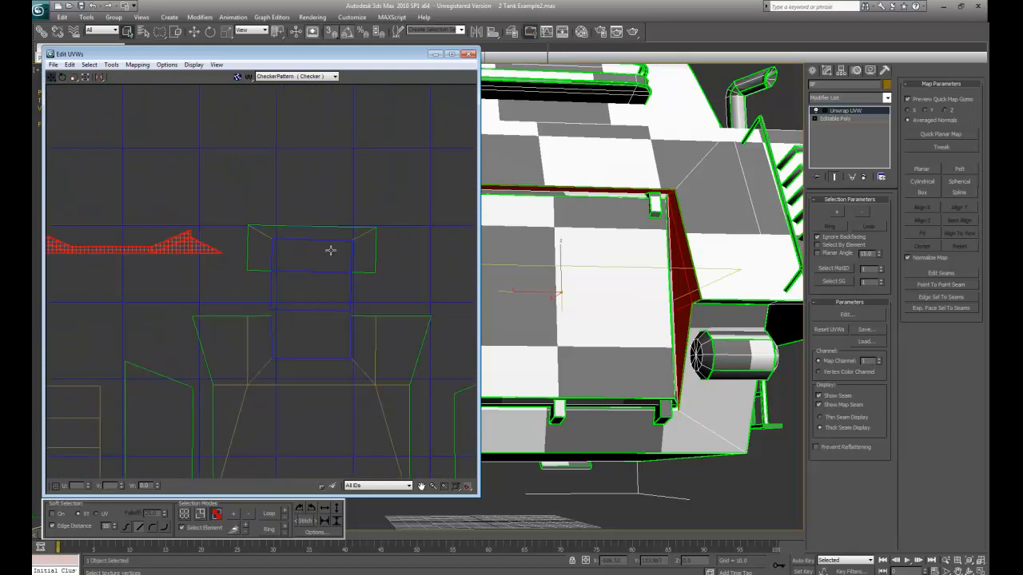
Step: Place the joined strip-and-triangles shell directly above the main hull's notch, with the stepped rear panel shell just above the strip
left_click(330, 256)
left_click_drag(306, 271, 329, 209)
left_click(169, 246)
left_click_drag(155, 253, 357, 296)
left_click(339, 199)
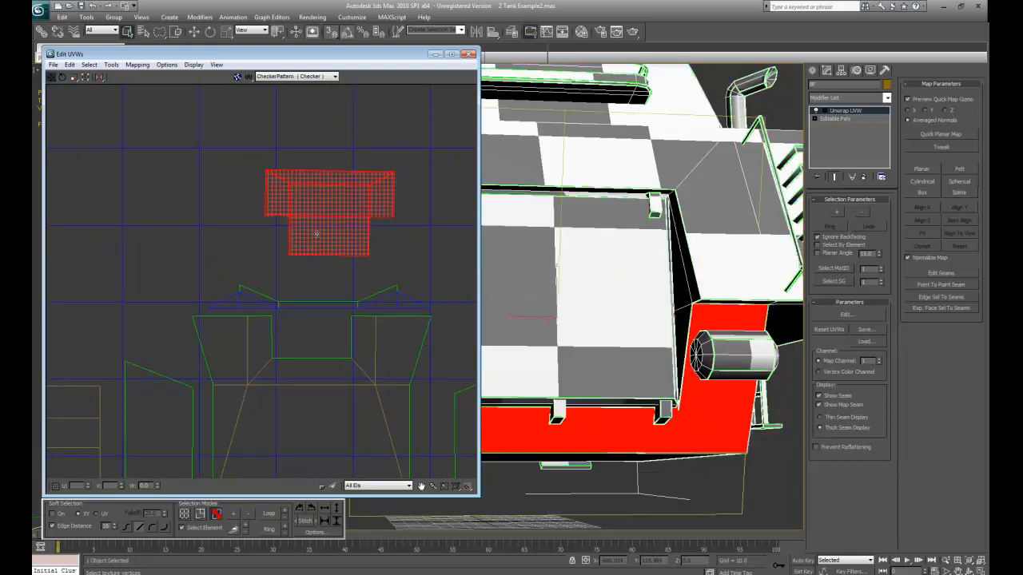
left_click_drag(339, 199, 317, 243)
left_click(413, 244)
scroll(370, 343, "down", 4)
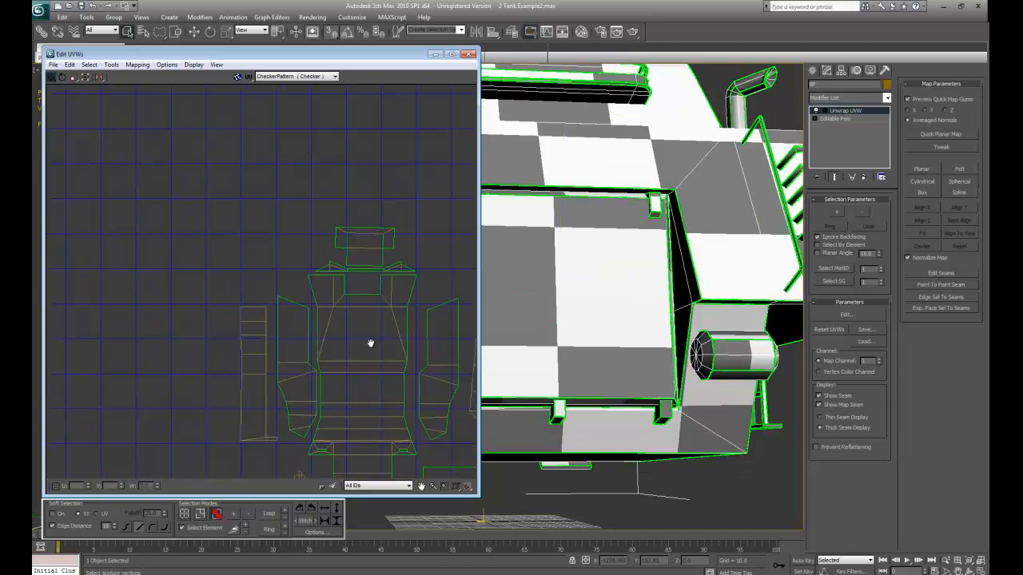
Step: Select all the hull shells and examine their arrangement and the matching faces and checker pattern around the tank model
scroll(224, 267, "down", 3)
left_click_drag(173, 184, 406, 461)
scroll(670, 436, "down", 4)
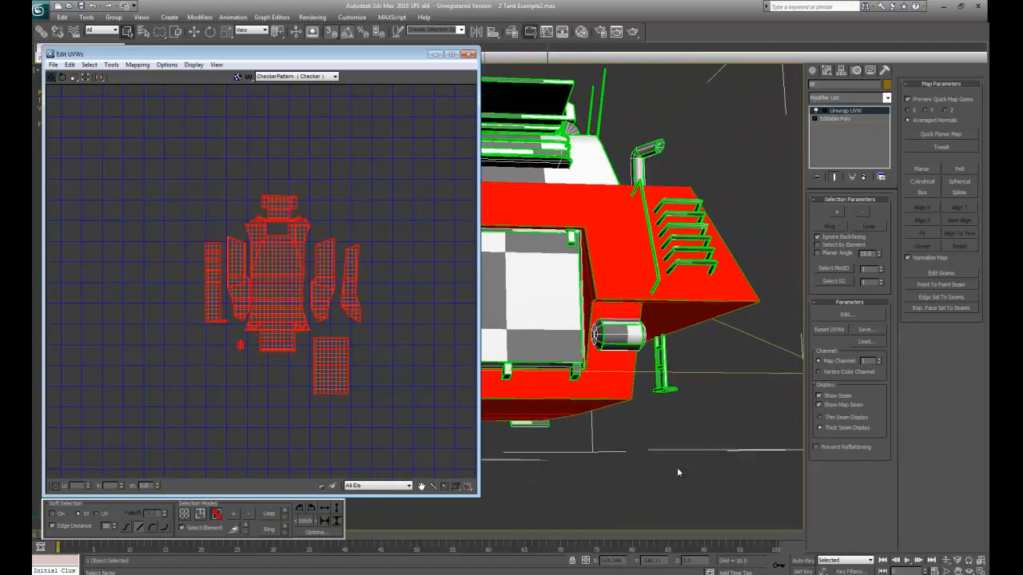
middle_click_drag(677, 467, 723, 452, "alt")
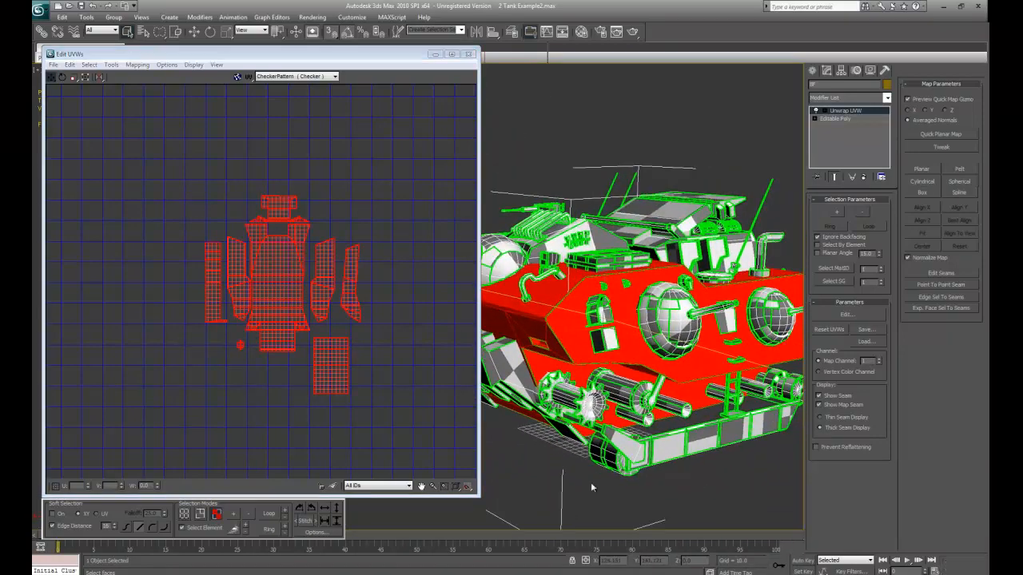
left_click(590, 482)
middle_click_drag(590, 482, 609, 327, "alt")
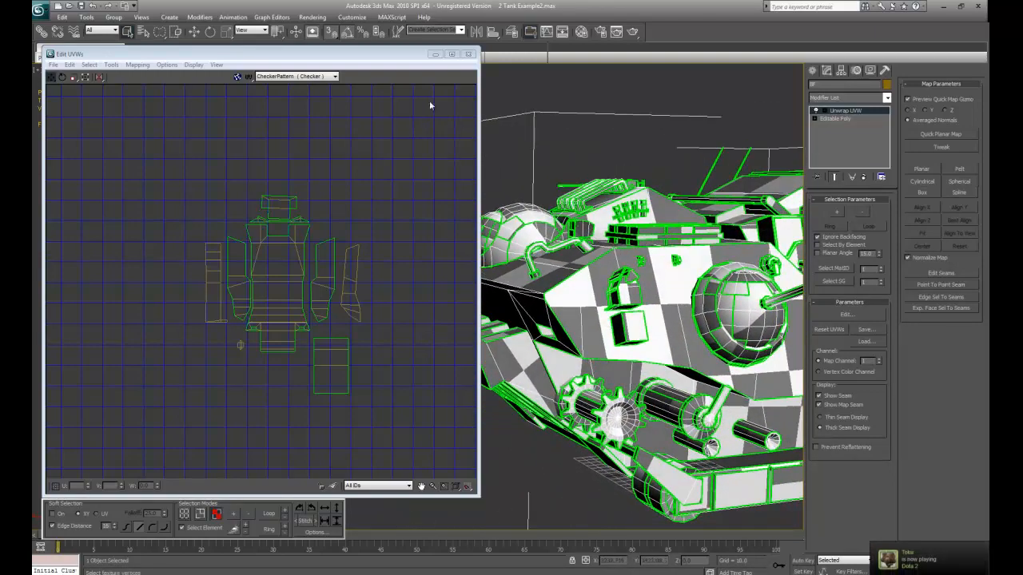
scroll(395, 250, "up", 5)
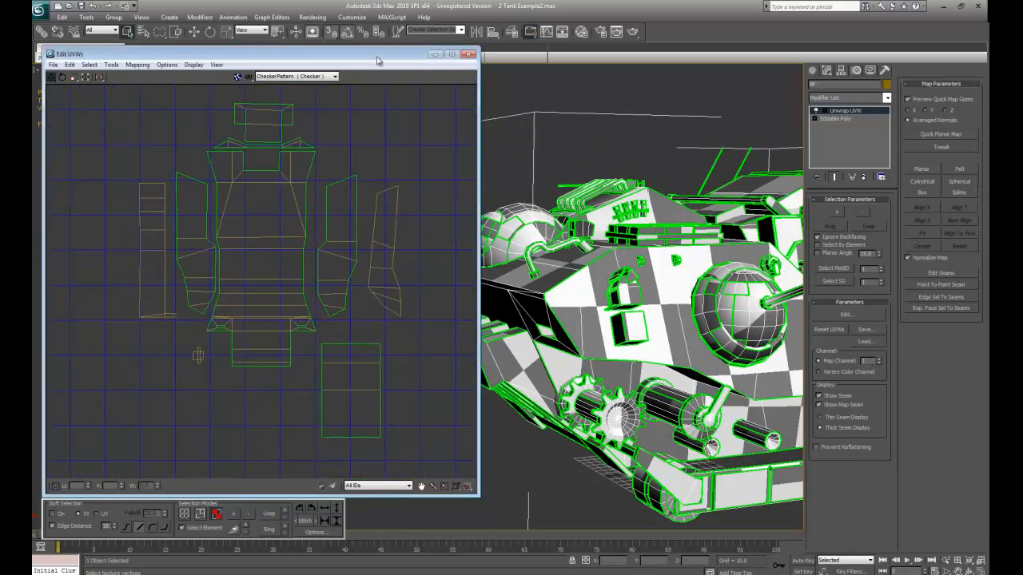
left_click_drag(379, 54, 290, 49)
middle_click_drag(538, 427, 528, 396, "alt")
Step: Save the tank scene's changes and open the Head Example scene
left_click(37, 10)
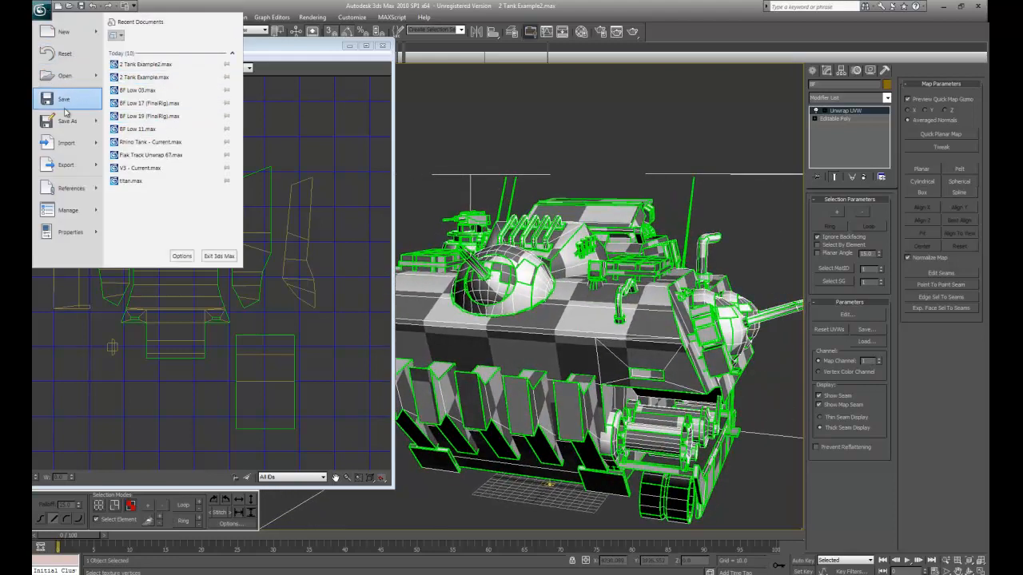
left_click(59, 75)
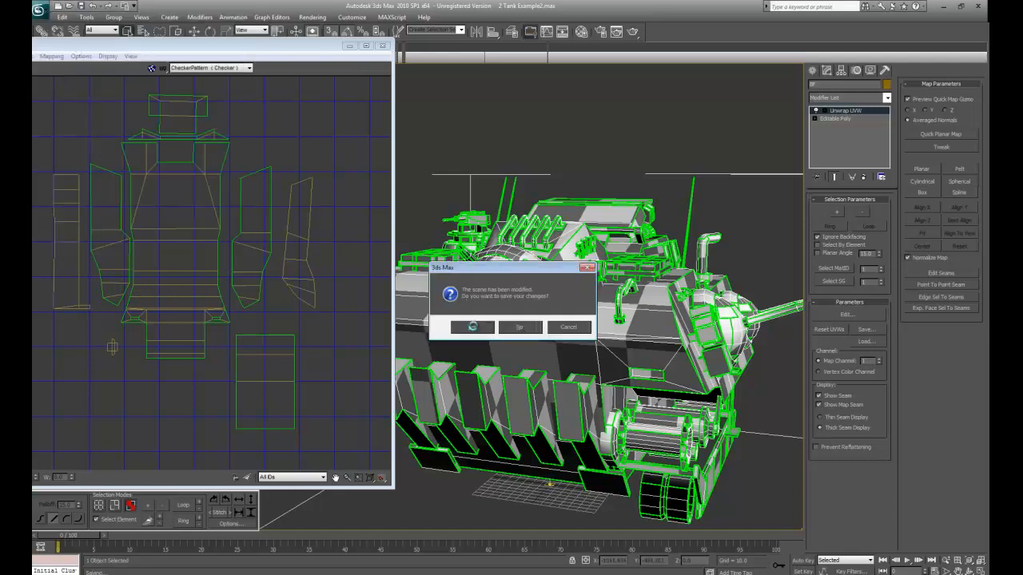
left_click(505, 329)
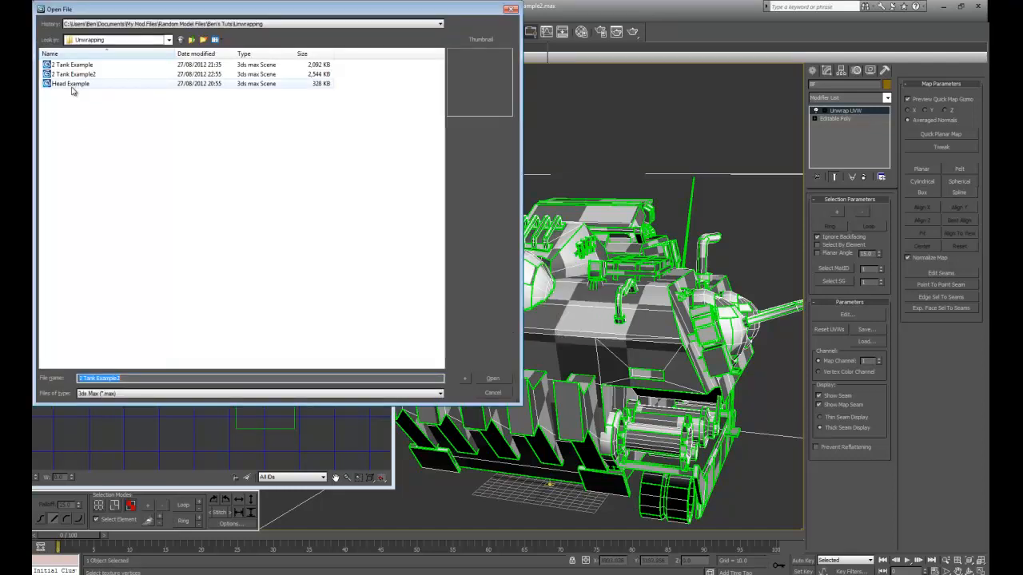
left_click(72, 83)
left_click(492, 379)
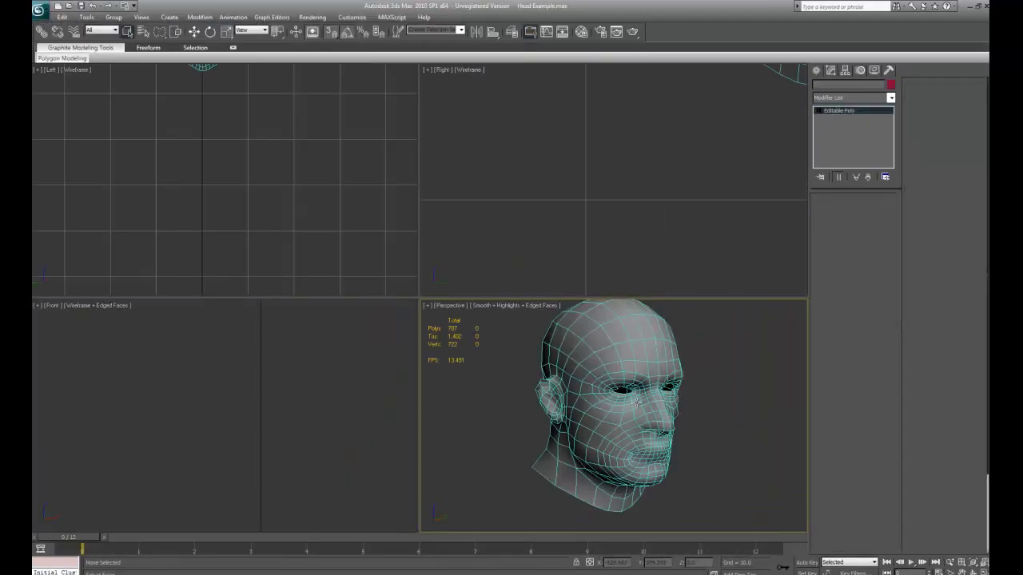
Step: Apply an Unwrap UVW modifier to the head in a maximized perspective view and open an enlarged UV editor
left_click(636, 401)
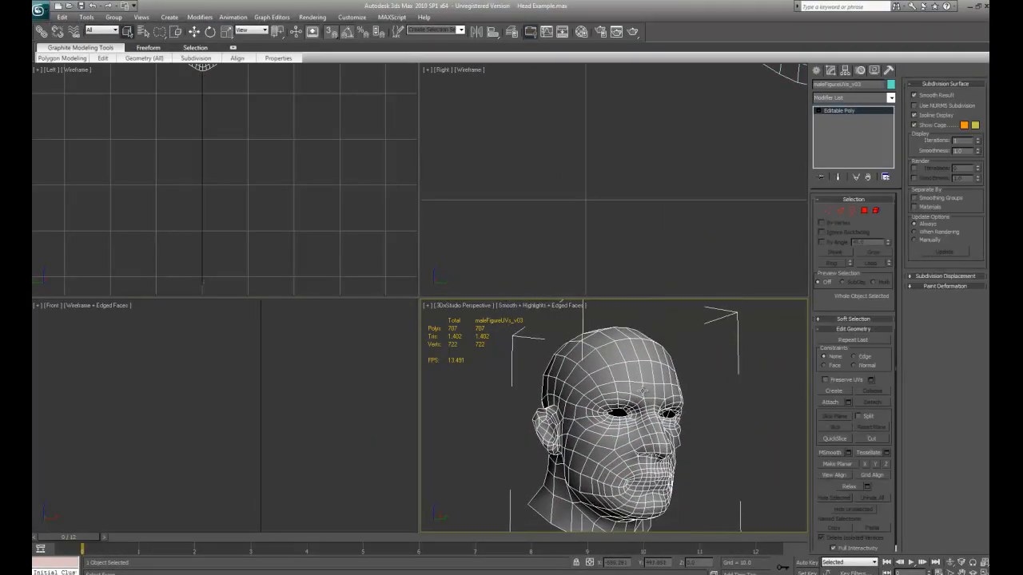
key("alt+w")
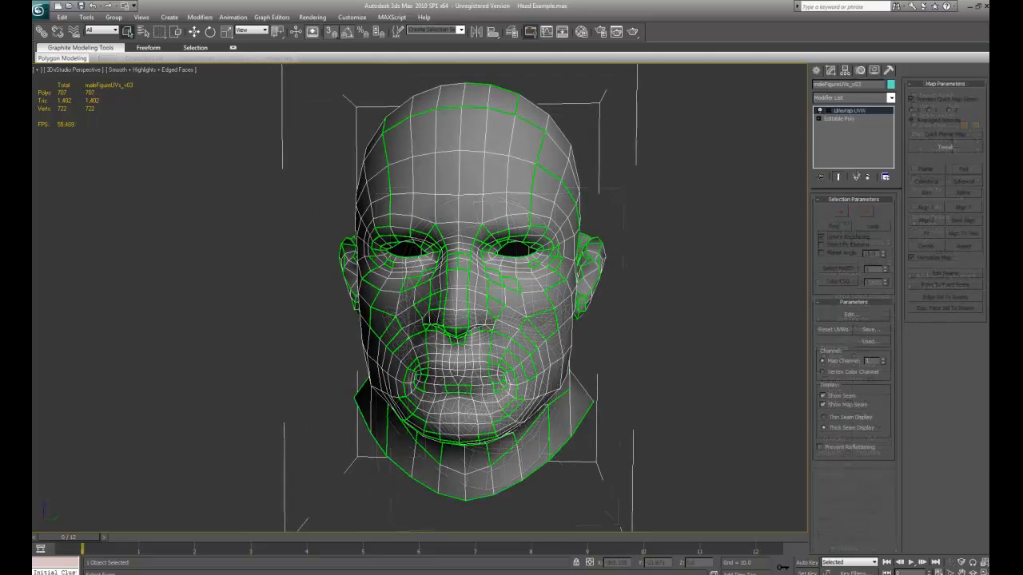
middle_click_drag(511, 343, 452, 333, "alt")
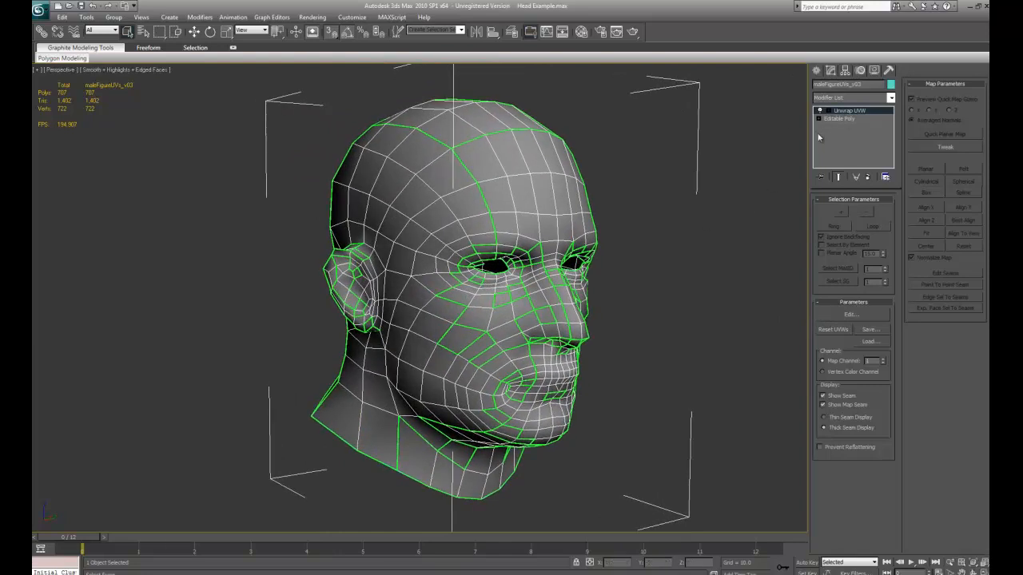
left_click(845, 315)
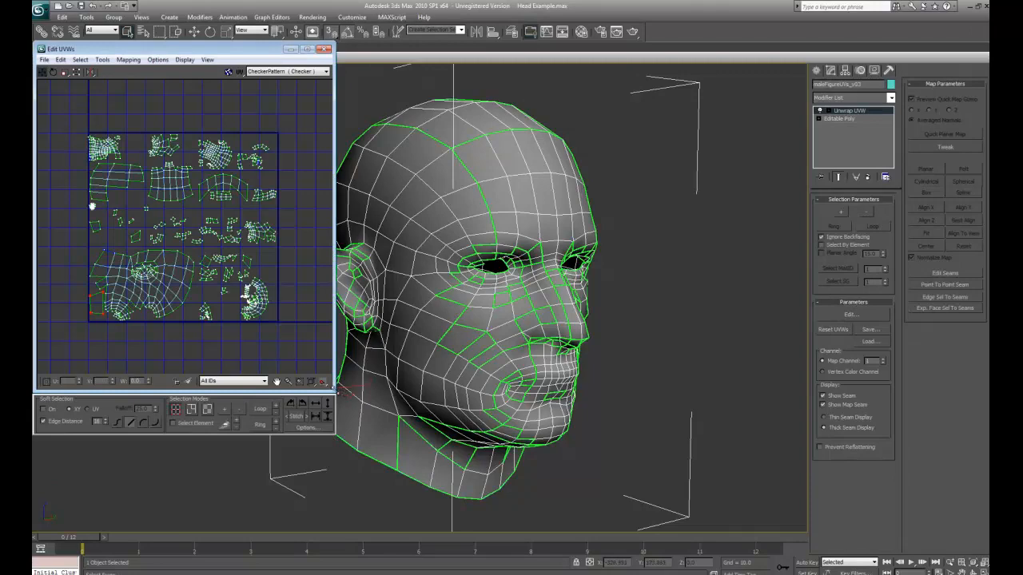
left_click_drag(334, 390, 407, 473)
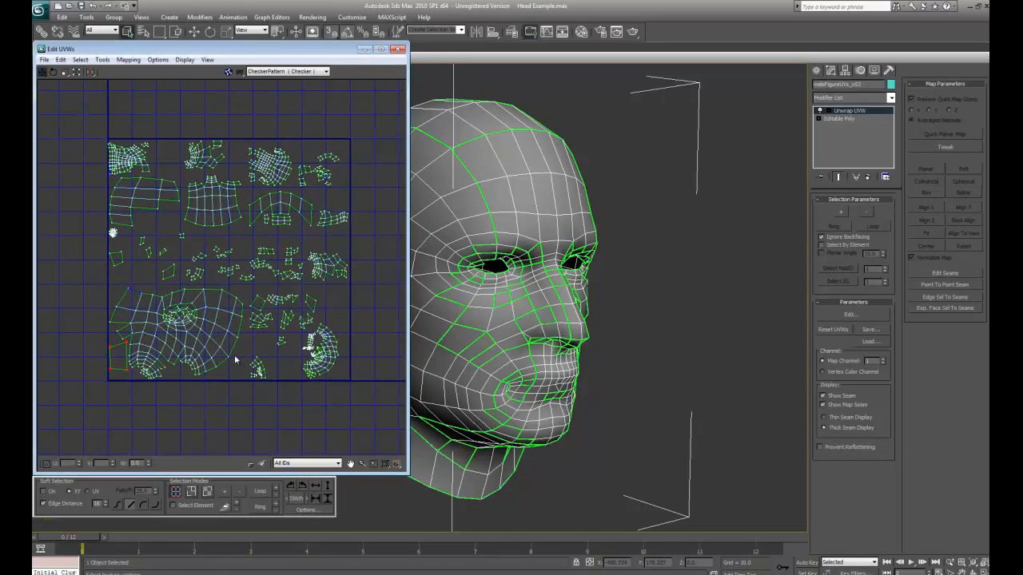
Step: Examine how the head's existing UVs are split into scattered shells across the UV square
scroll(224, 355, "up", 4)
scroll(247, 311, "down", 4)
scroll(215, 308, "up", 2)
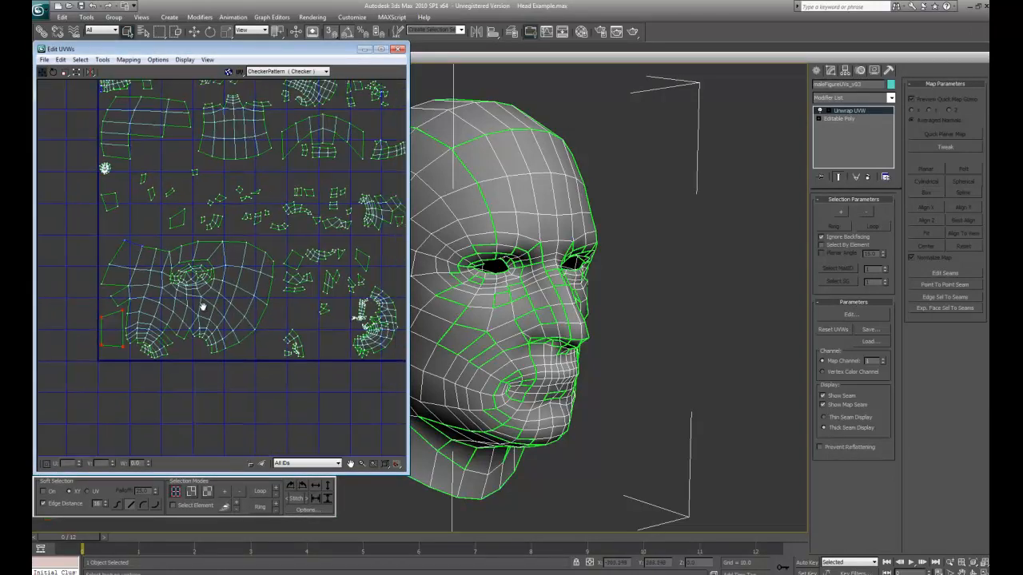
scroll(202, 306, "down", 3)
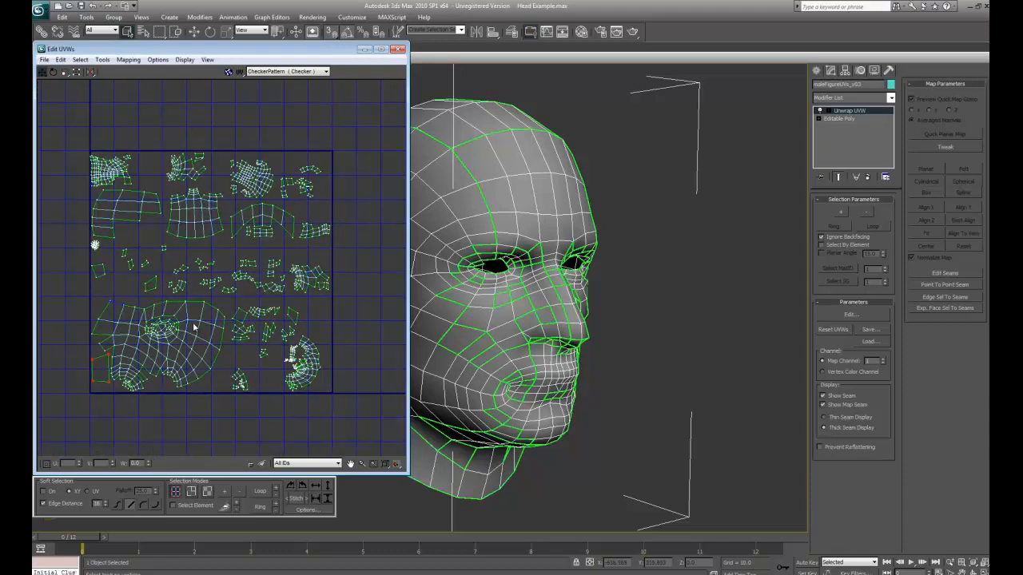
scroll(193, 327, "up", 3)
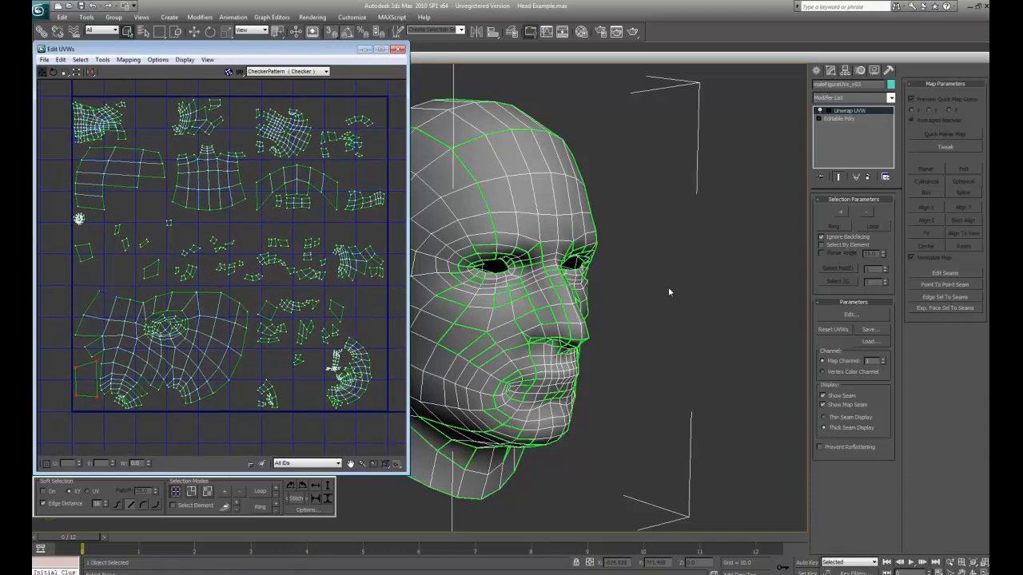
scroll(523, 274, "up", 2)
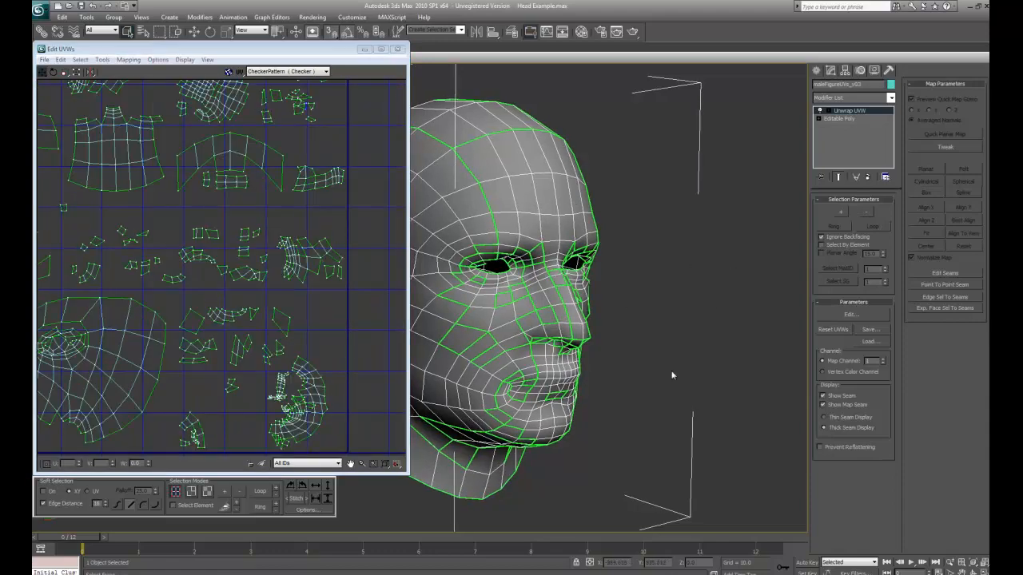
Step: Set the head's object color to white
middle_click_drag(672, 374, 676, 369, "alt")
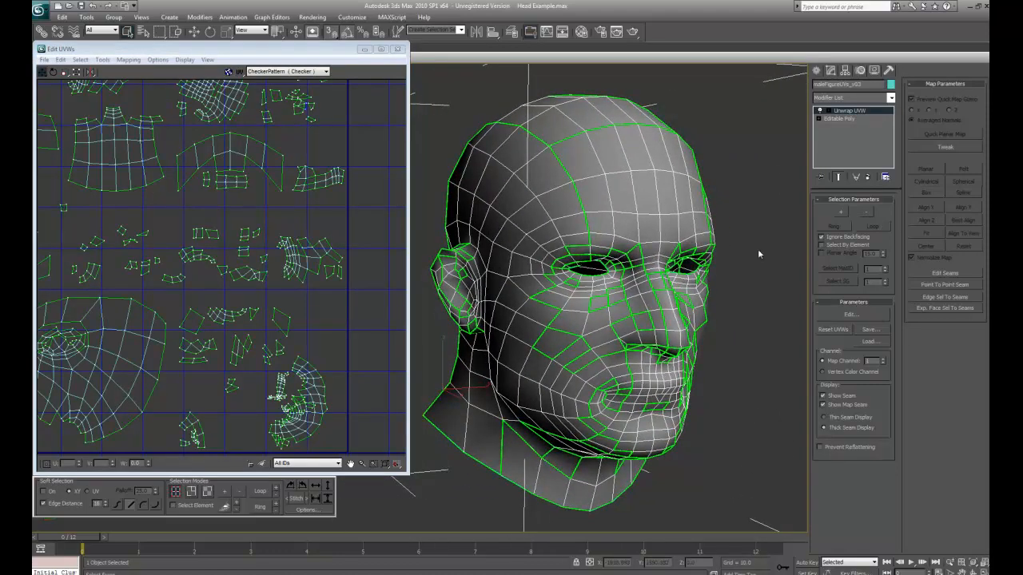
left_click(890, 85)
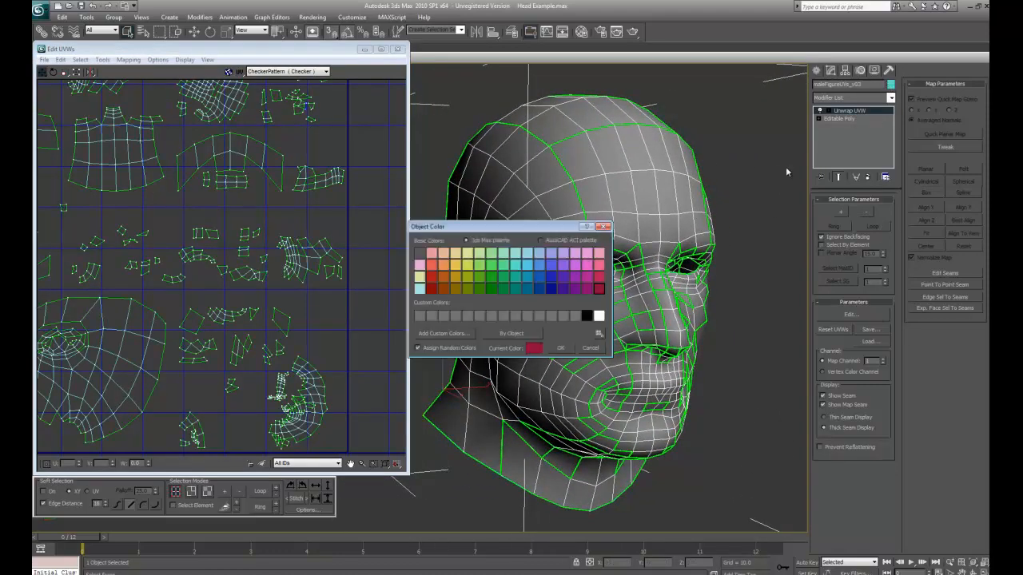
left_click(559, 348)
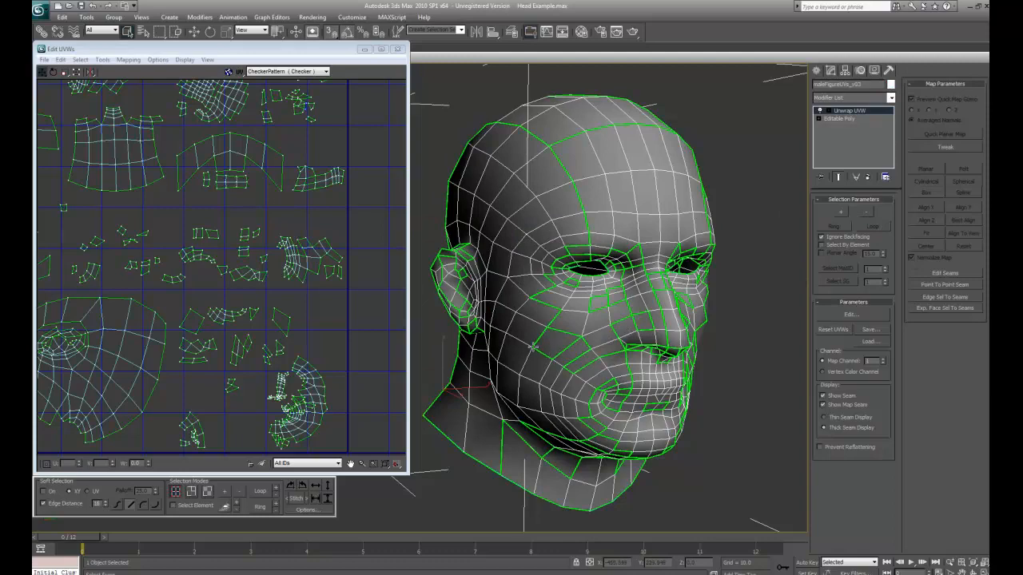
Step: Clear the vertex selection and select every UV face of the head in face mode
left_click(326, 319)
middle_click_drag(224, 281, 301, 252)
scroll(300, 252, "down", 4)
middle_click_drag(222, 255, 220, 273)
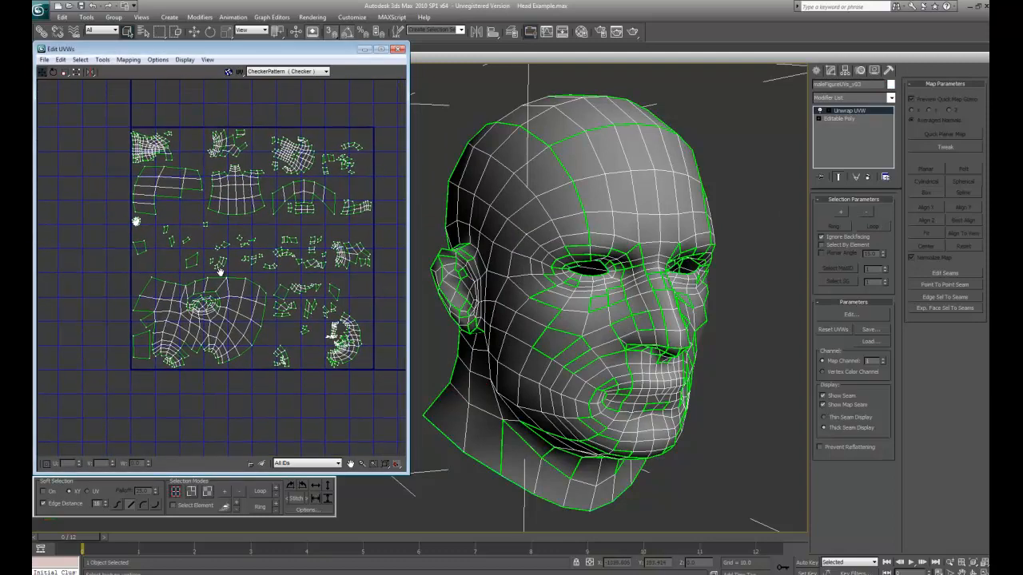
left_click(207, 491)
left_click_drag(76, 103, 411, 404)
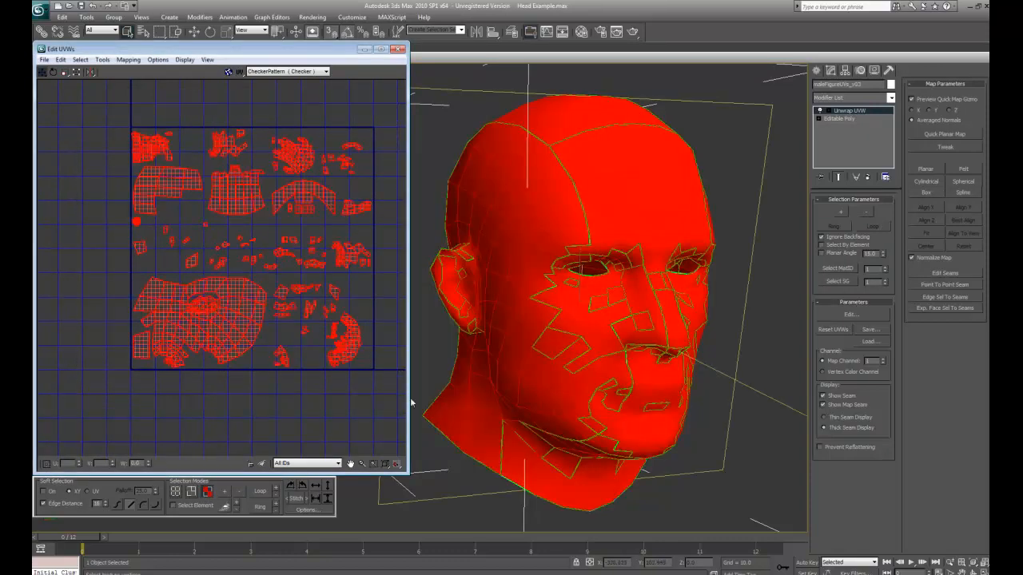
Step: Apply Cylindrical mapping to the selected head faces and fit the mapping cylinder around the head
middle_click_drag(538, 335, 591, 324, "alt")
middle_click_drag(591, 323, 783, 296, "alt")
left_click(927, 181)
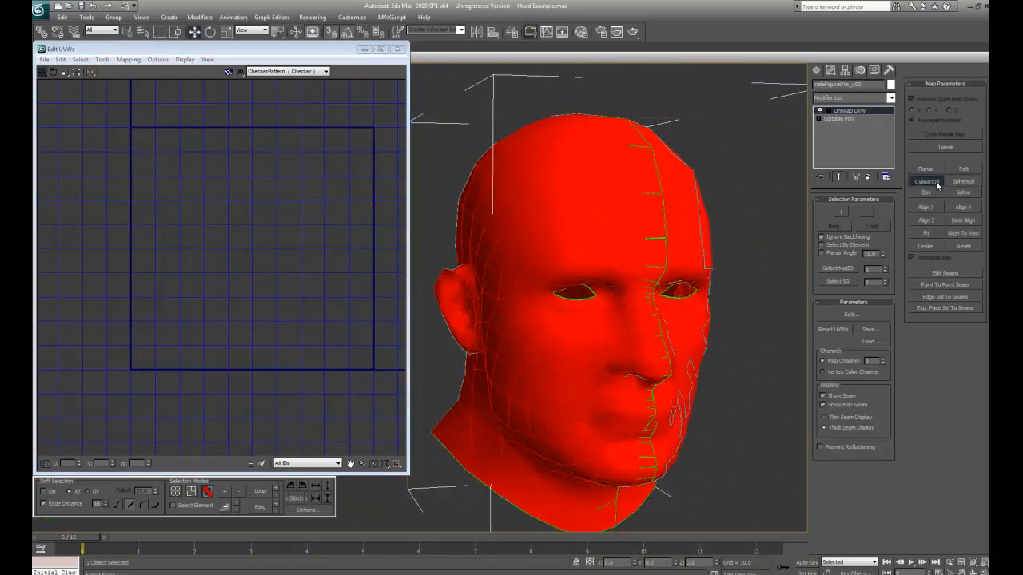
scroll(607, 297, "down", 3)
mouse_move(432, 239)
middle_mouse_down("alt")
mouse_move(471, 263)
mouse_move(403, 245)
middle_mouse_up("alt")
scroll(247, 255, "down", 5)
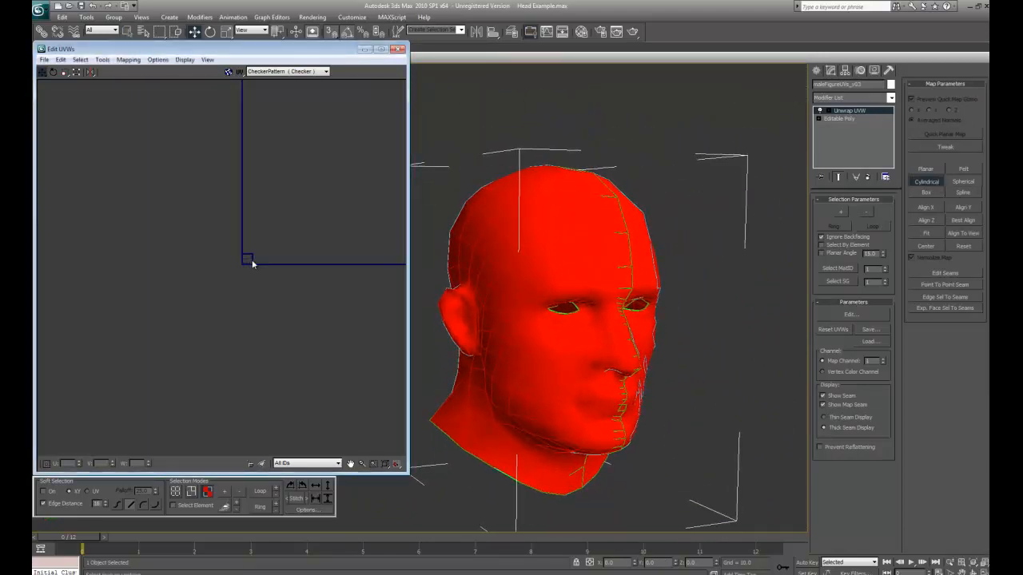
scroll(248, 255, "up", 5)
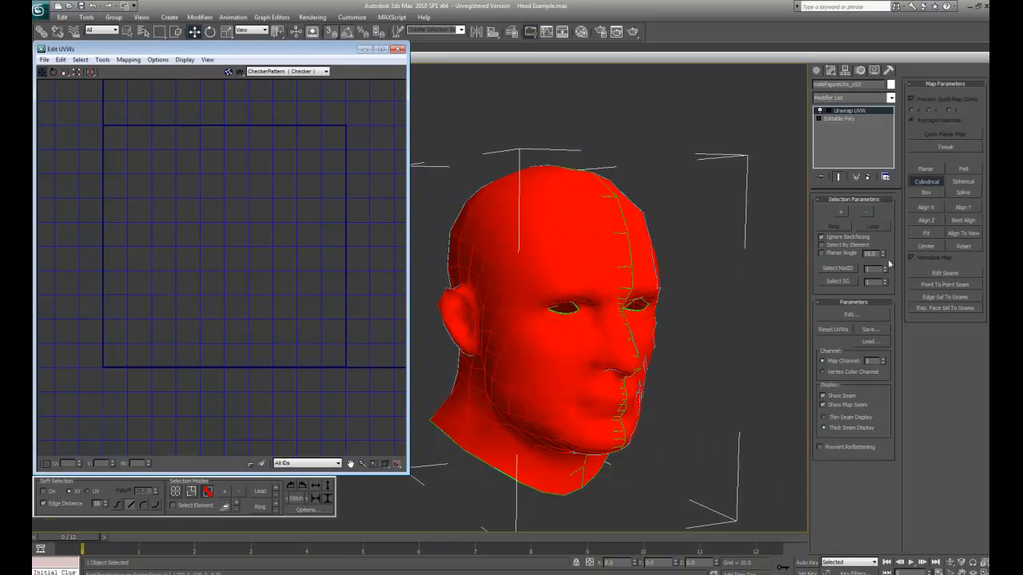
scroll(607, 240, "up", 1)
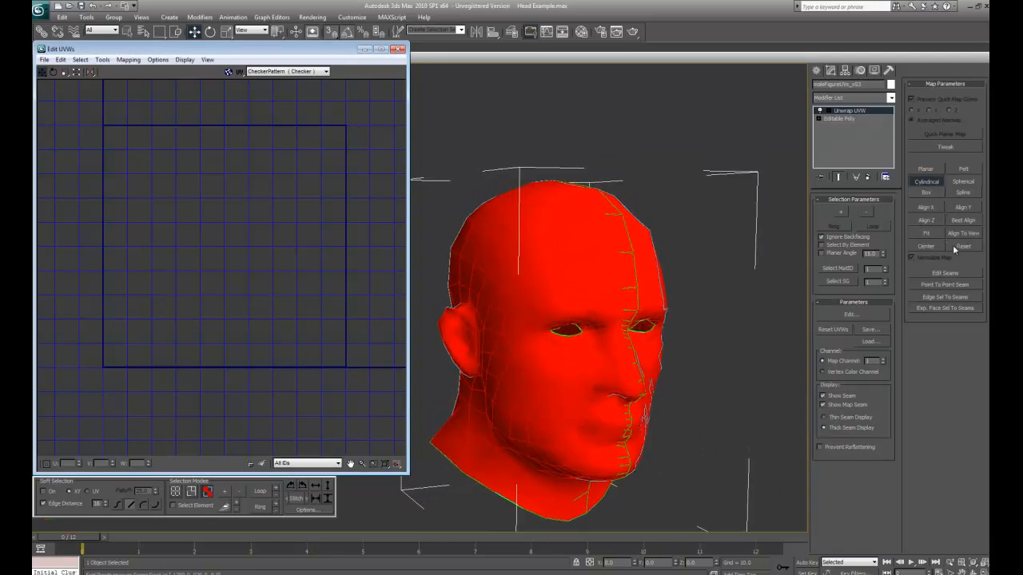
left_click(936, 236)
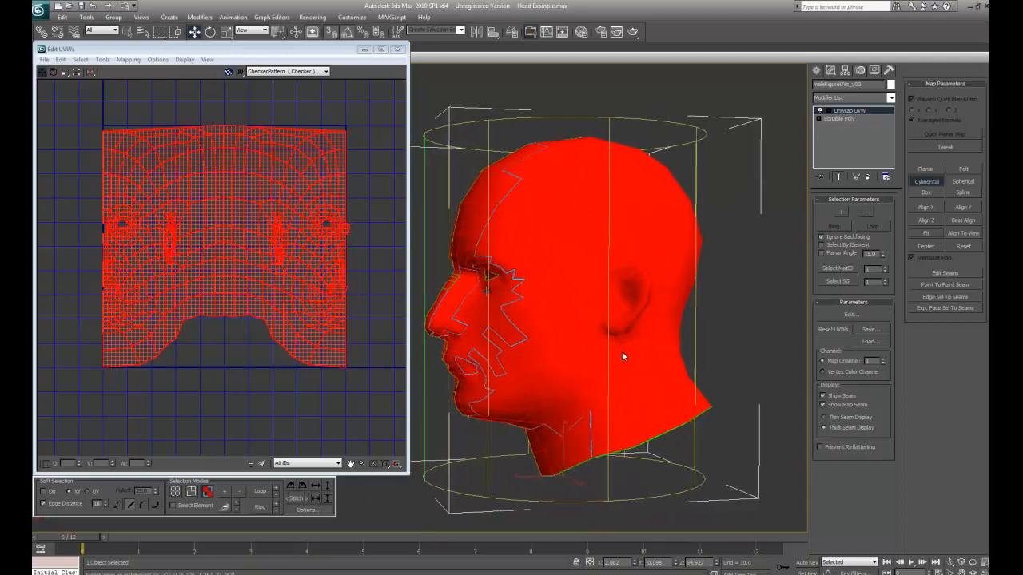
Step: Inspect the cylindrically mapped UV shell's eyes, ears and side edges against the seam and gizmo on the head
middle_click_drag(596, 336, 564, 316, "alt")
scroll(190, 293, "up", 3)
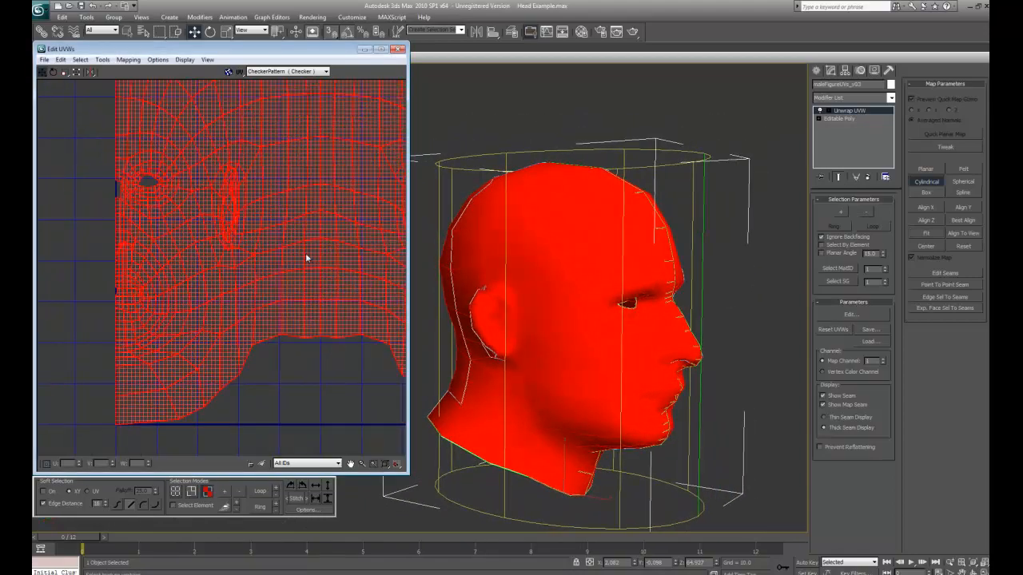
middle_click_drag(396, 202, 319, 251)
mouse_move(306, 305)
middle_mouse_down()
mouse_move(190, 285)
mouse_move(401, 268)
middle_mouse_up()
scroll(190, 286, "down", 3)
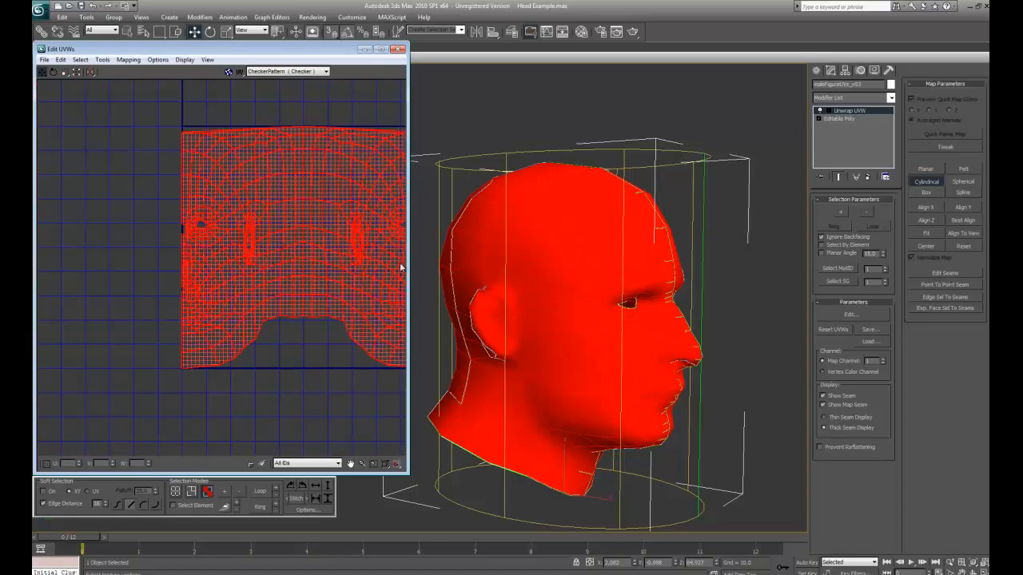
middle_click_drag(286, 269, 231, 287)
middle_click_drag(537, 257, 595, 333, "alt")
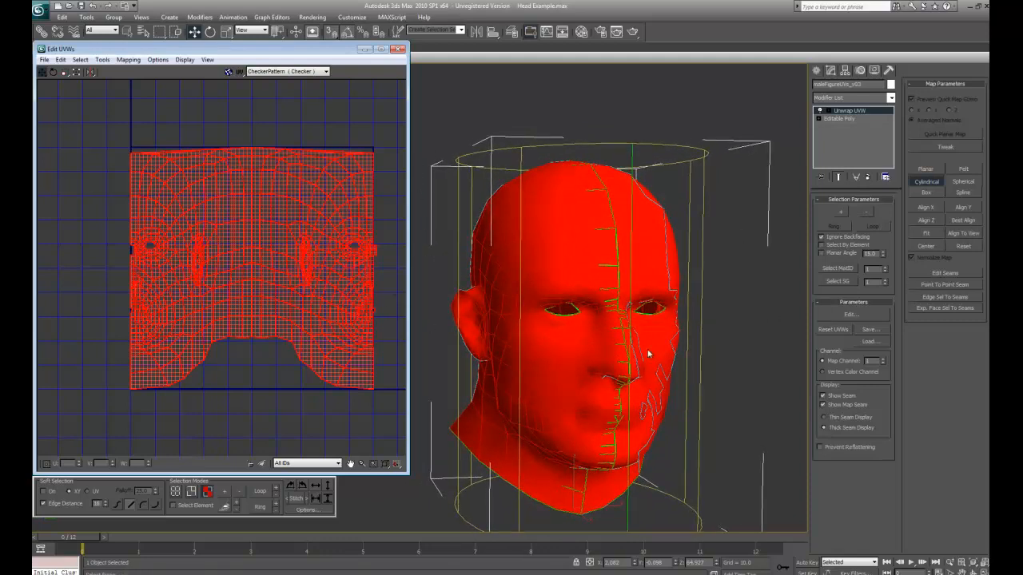
Step: Try Best Align on the cylindrical mapping gizmo, and realign it to the Z axis
left_click(940, 237)
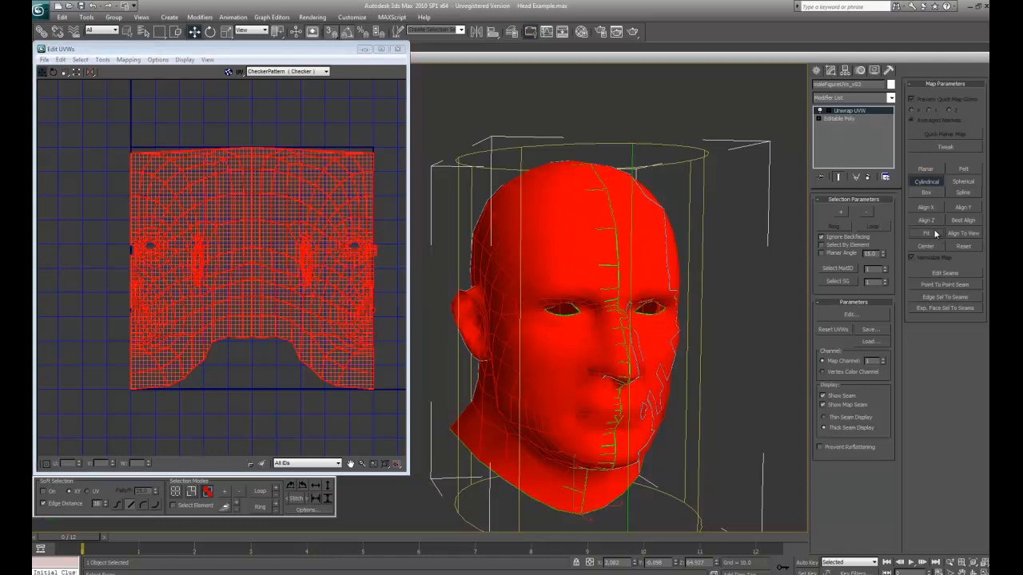
left_click(959, 222)
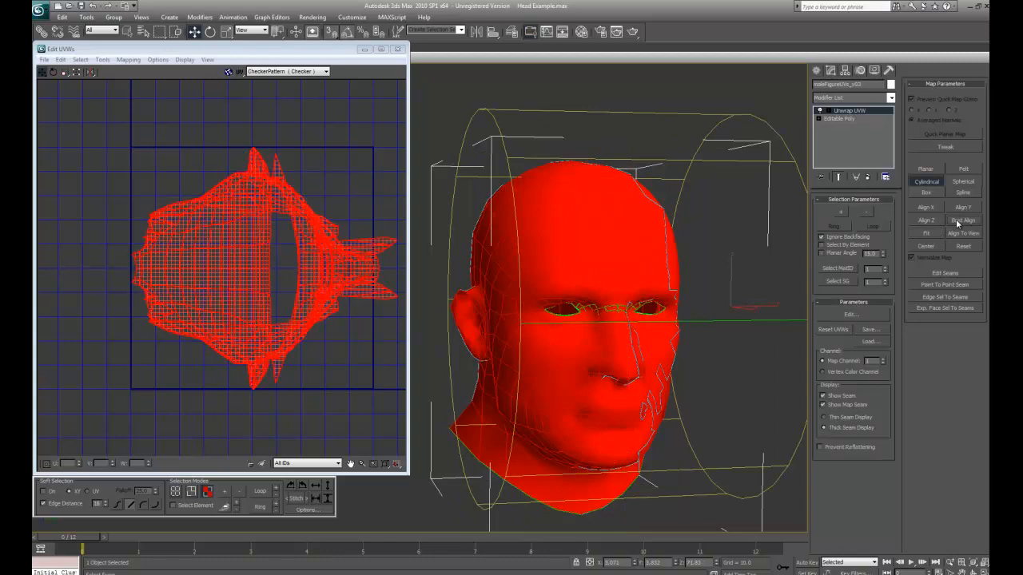
left_click(931, 221)
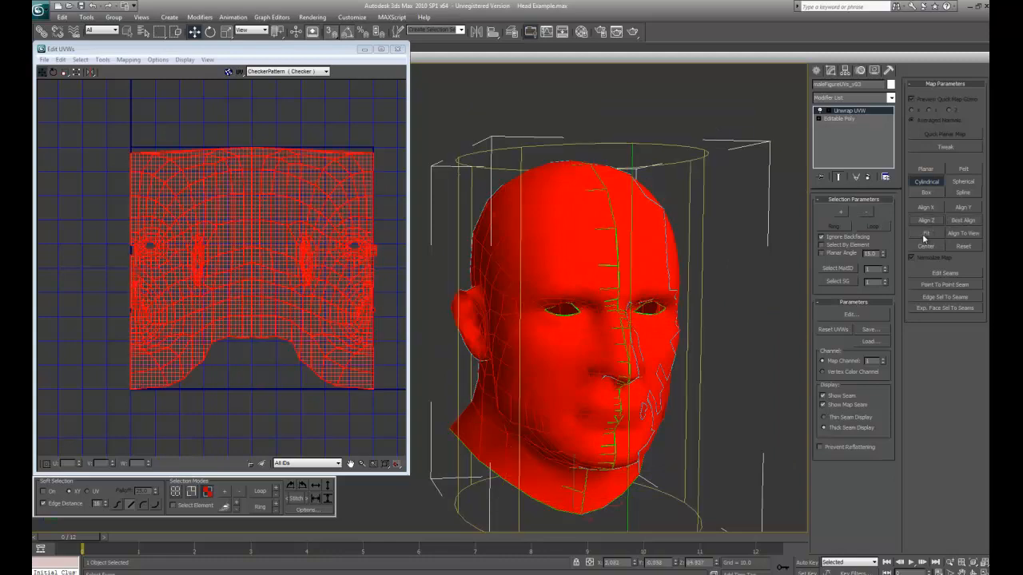
Step: Try aligning the cylindrical mapping gizmo to the X and Y axes, and realign it to the Z axis
left_click(929, 209)
left_click(959, 209)
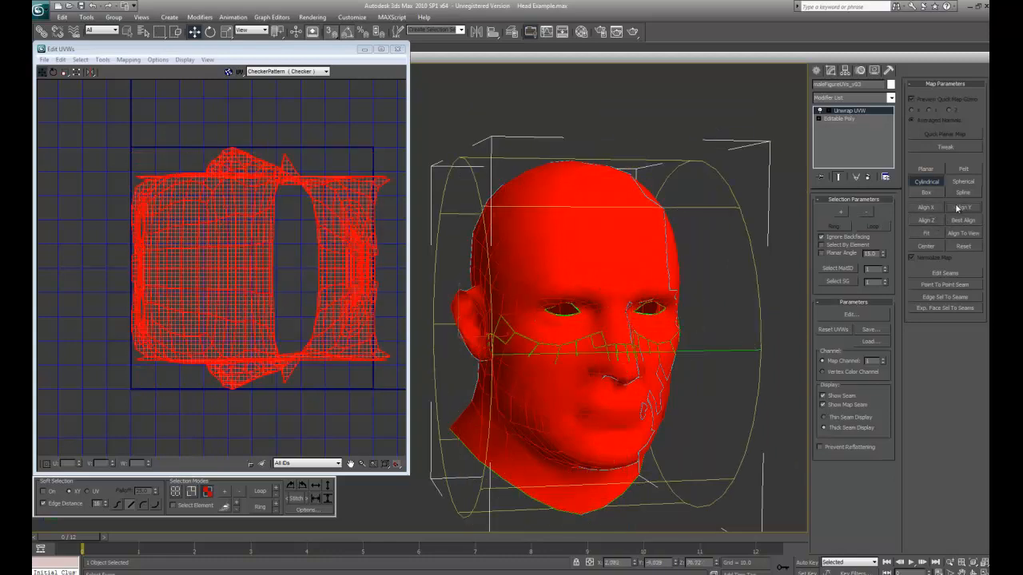
left_click(925, 220)
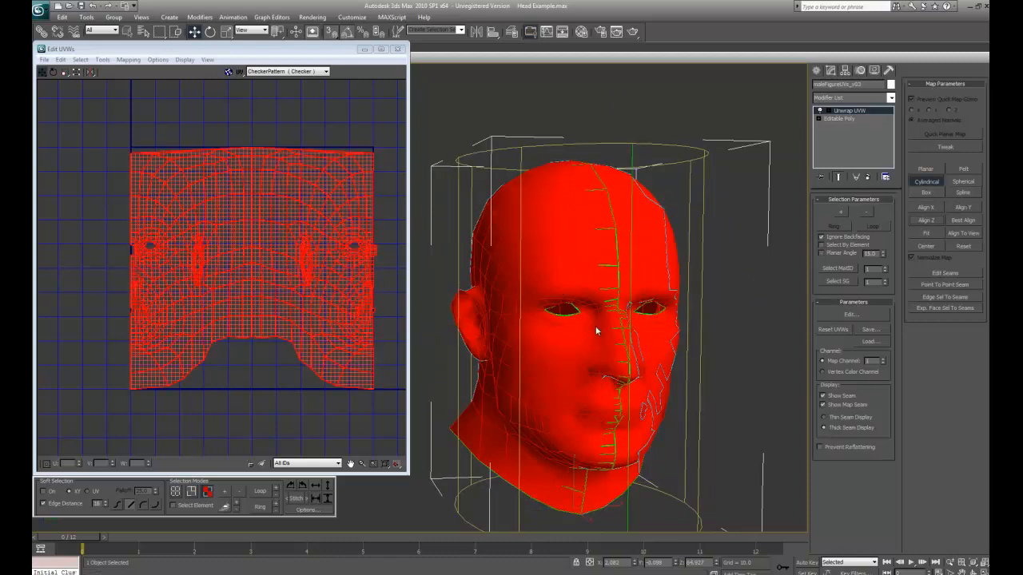
Step: Finish the Cylindrical mapping and select a single forehead face on the head to locate it in the UV layout
middle_click_drag(438, 231, 473, 226, "alt")
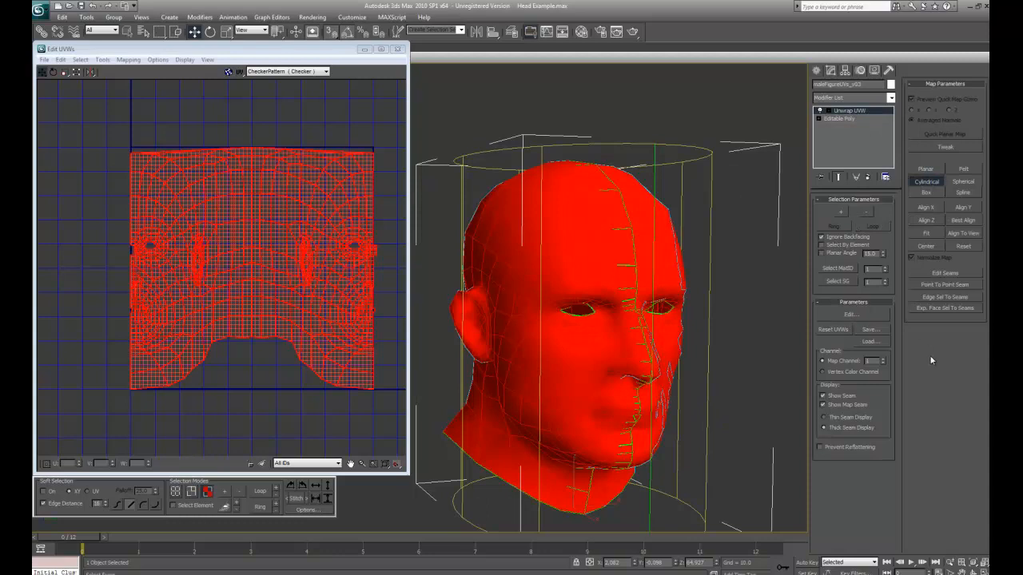
left_click(849, 314)
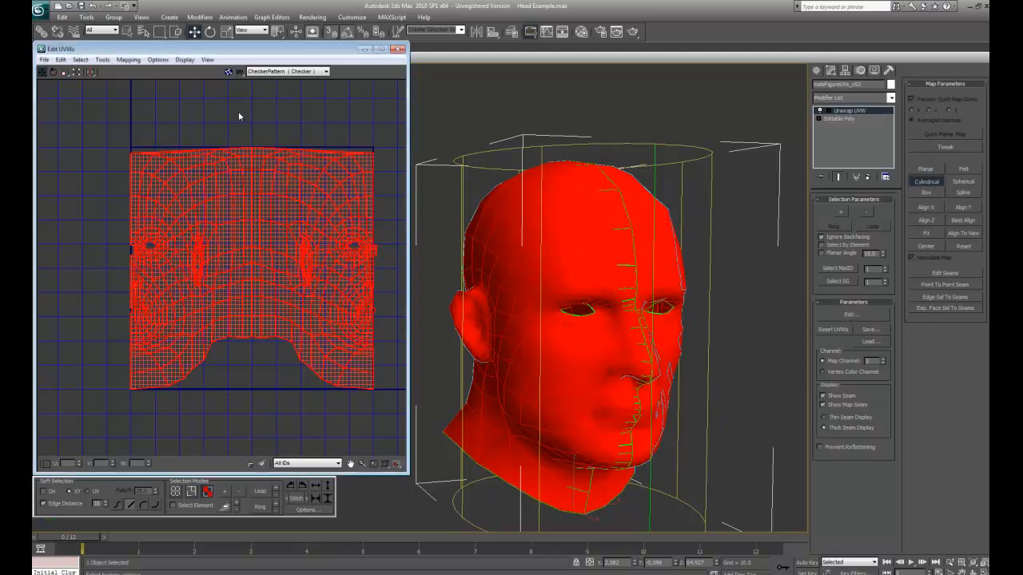
left_click(937, 182)
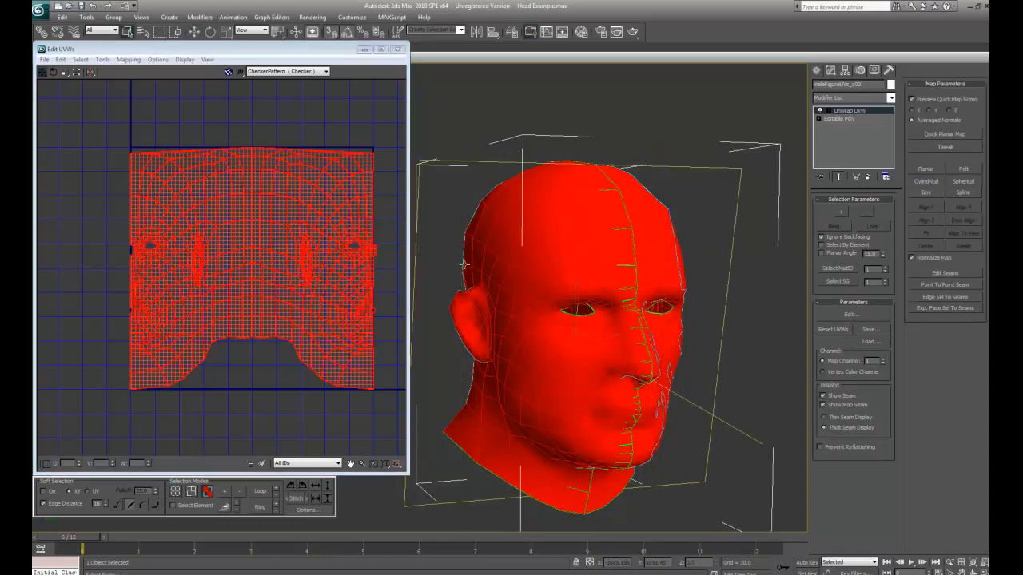
left_click(586, 258)
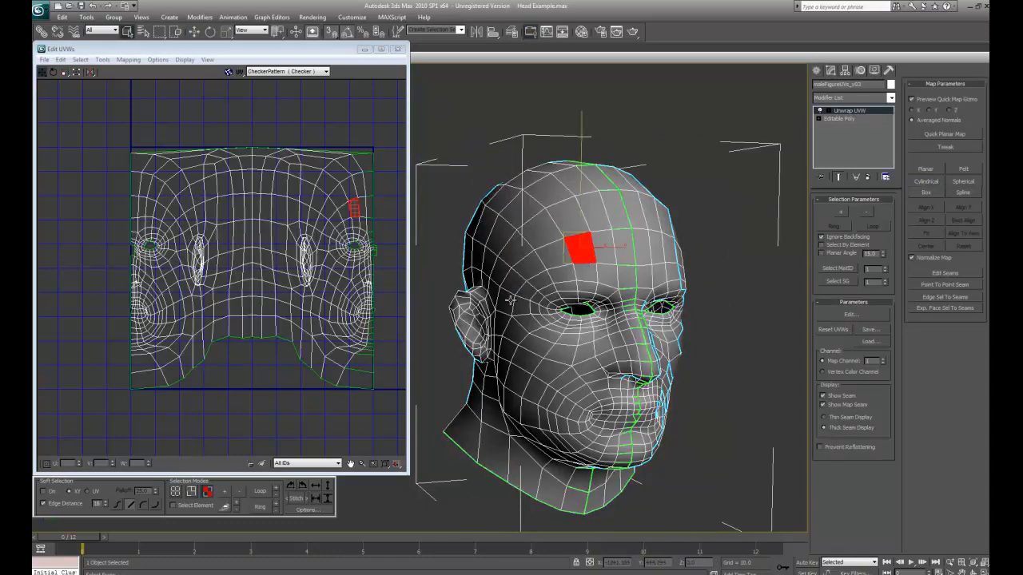
Step: Separate the two halves of the head's UV shell and rearrange them so the face meets along its centre line
middle_click_drag(617, 309, 587, 320, "alt")
scroll(616, 351, "up", 2)
middle_click_drag(651, 403, 646, 367)
middle_click_drag(270, 252, 204, 247)
left_click_drag(193, 136, 338, 399)
middle_click_drag(258, 296, 234, 300)
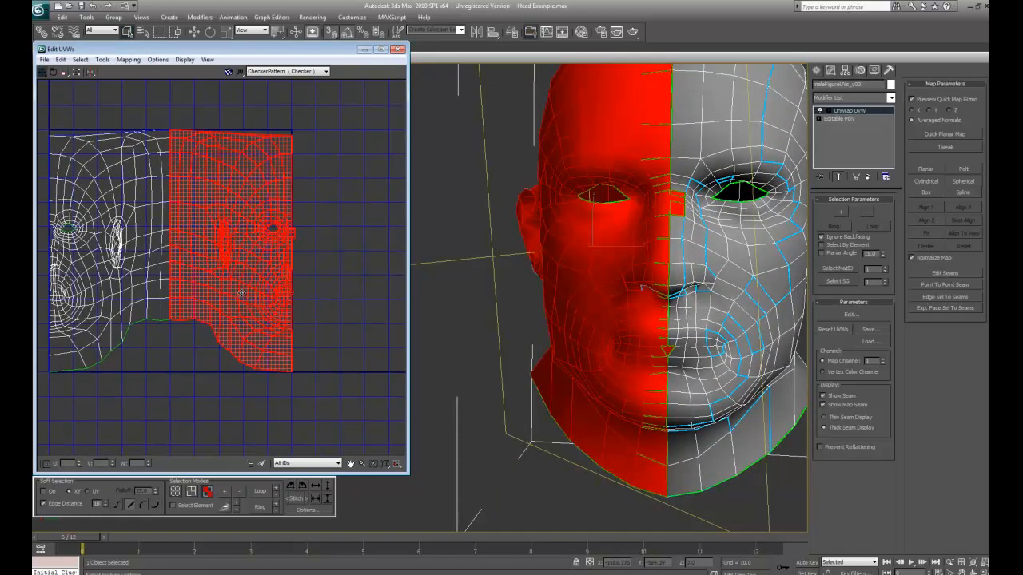
left_click_drag(241, 294, 285, 295)
left_click(212, 339)
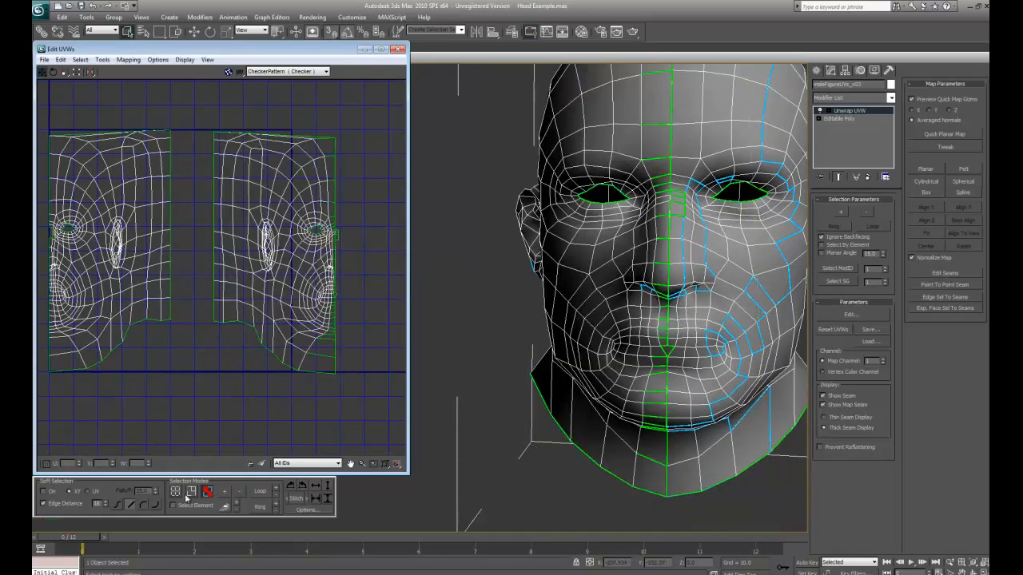
Step: In edge mode, weld the centre seam edges of the UV shell from the neck up to the underside of the chin
scroll(245, 292, "up", 5)
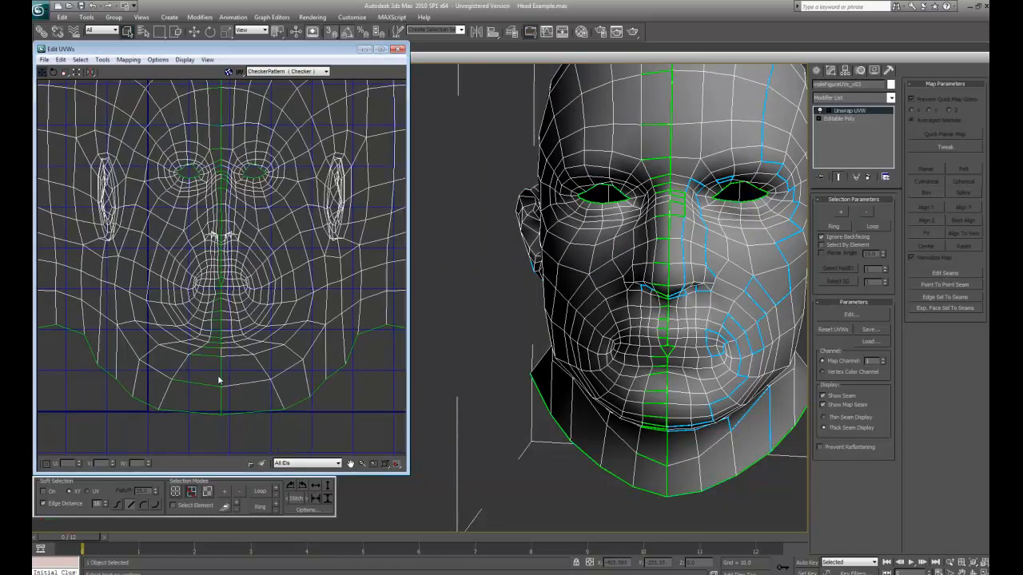
key("ctrl+w")
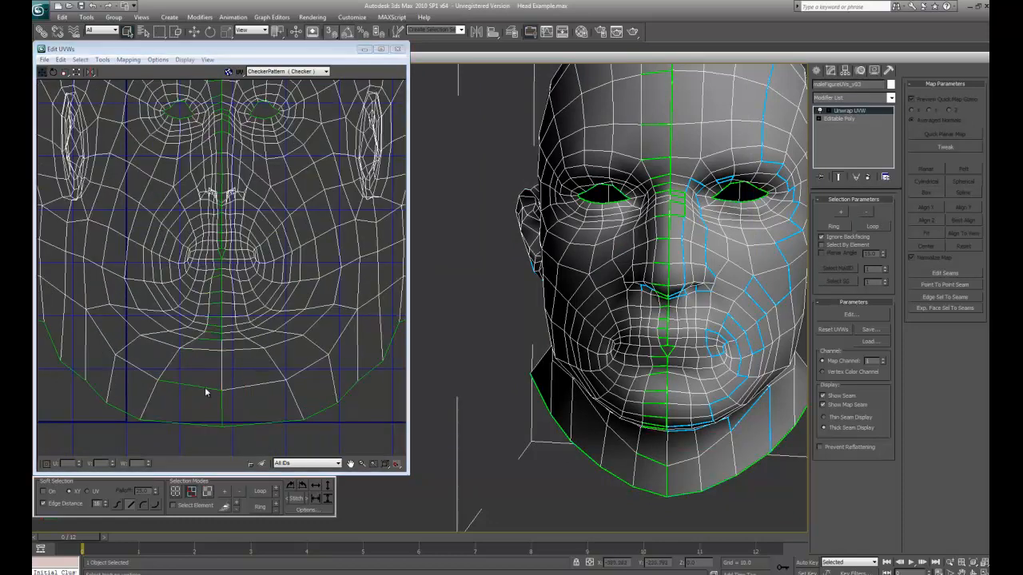
left_click(212, 389)
key("ctrl+w")
left_click(221, 398)
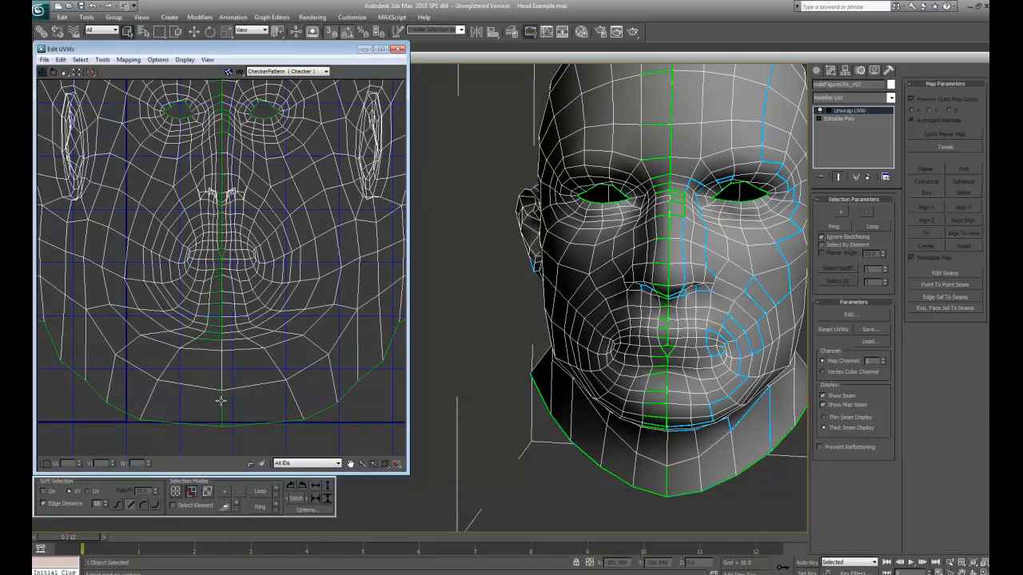
left_click(221, 334)
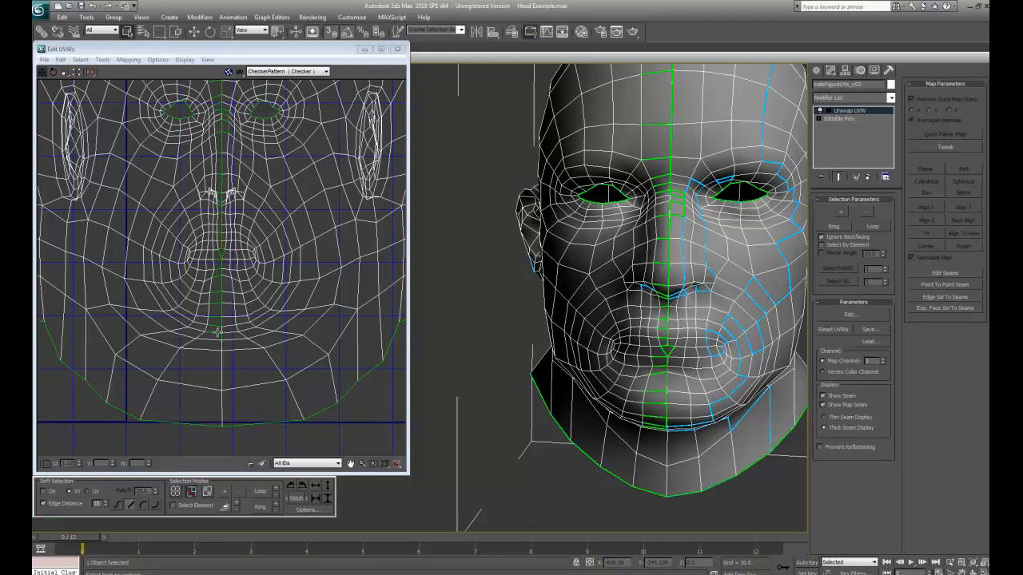
Step: Weld the centre seam edges one by one up the chin to just below the lower lip
left_click(221, 320)
key("ctrl+w")
left_click(221, 309)
key("ctrl+w")
left_click(219, 297)
key("ctrl+w")
left_click(221, 281)
key("ctrl+w")
scroll(222, 268, "up", 3)
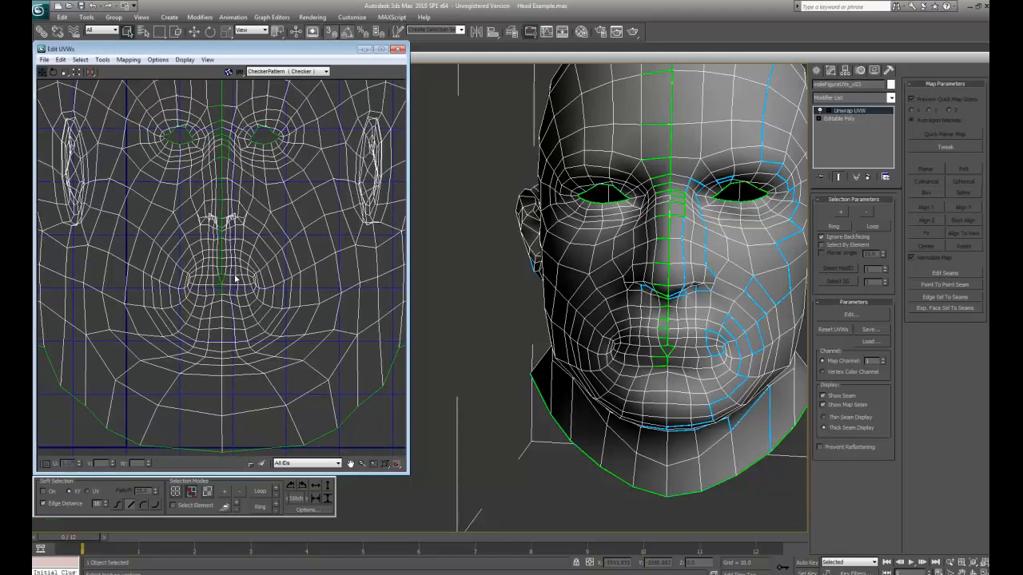
Step: Weld the centre seam edges across the lower lip and the mouth line
left_click(223, 294)
key("ctrl+w")
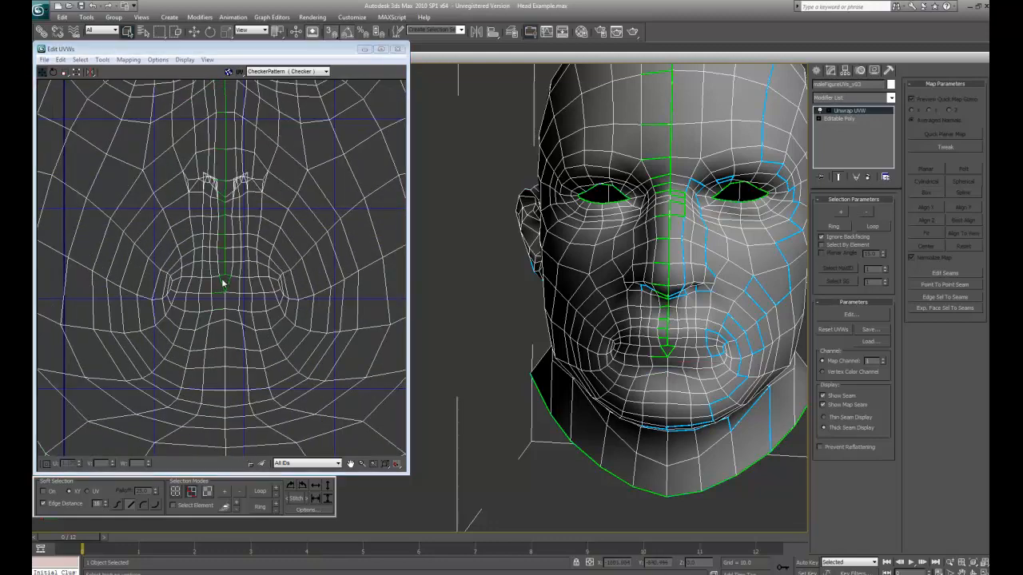
left_click(221, 282)
key("ctrl+w")
left_click(223, 274)
key("ctrl+w")
Step: Display the CheckerPattern texture on the head and view the whole face to check the mapping
left_click(291, 71)
left_click(290, 87)
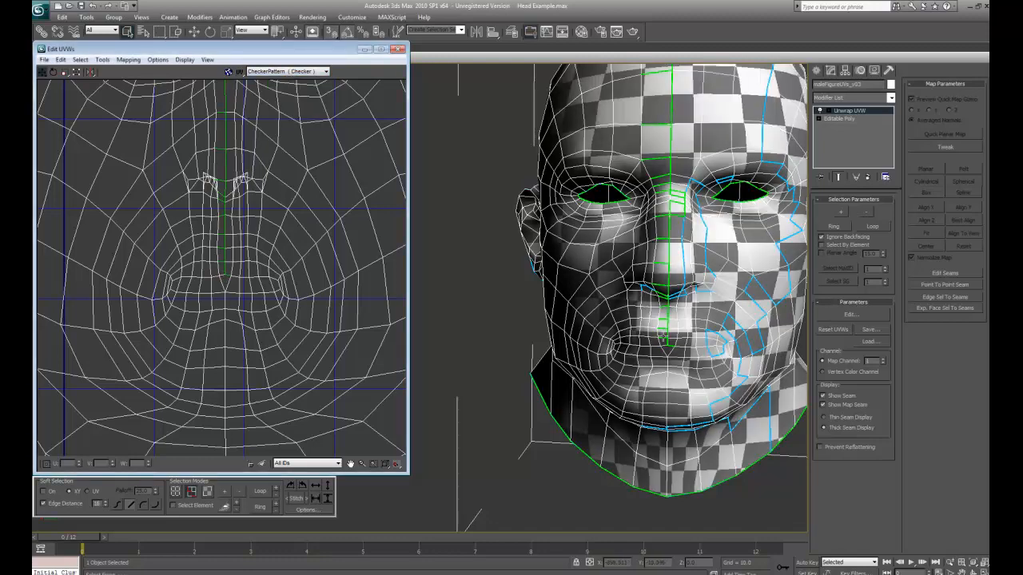
middle_click_drag(688, 324, 507, 222, "alt")
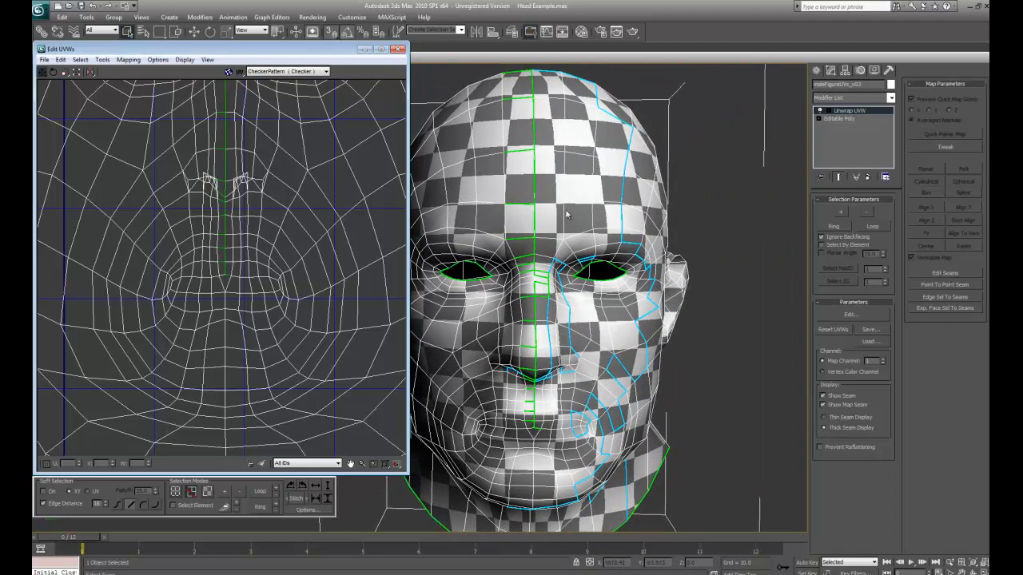
Step: Weld the centre seam edges from the upper lip up to the base of the nose
scroll(207, 311, "up", 3)
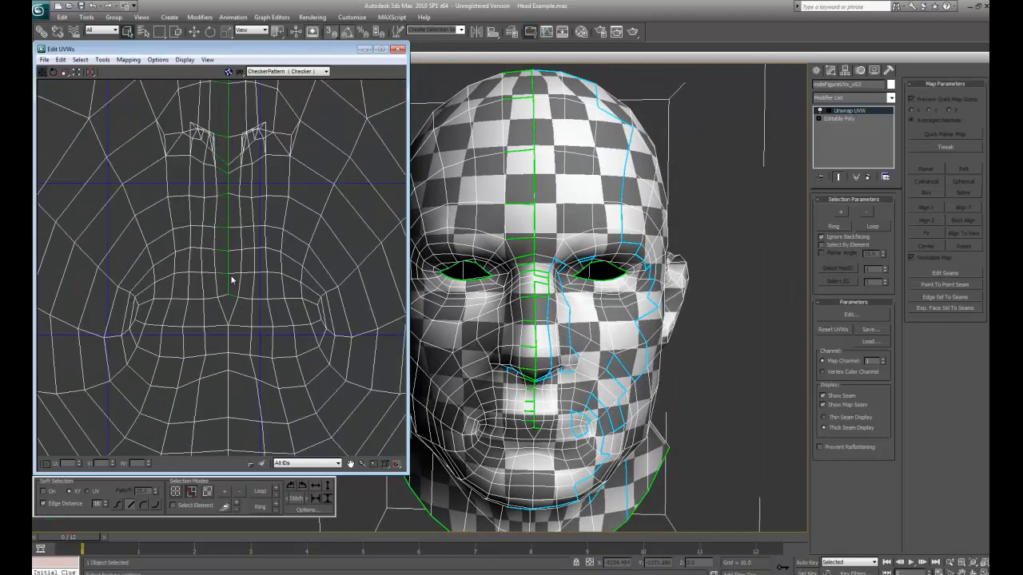
left_click(230, 298)
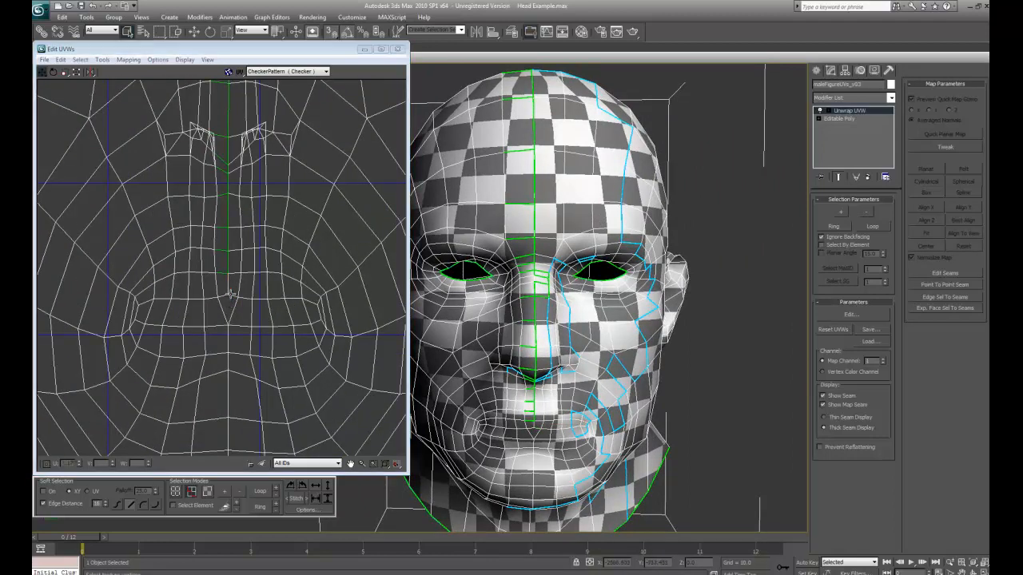
left_click(226, 248)
left_click(227, 239)
scroll(229, 215, "up", 2)
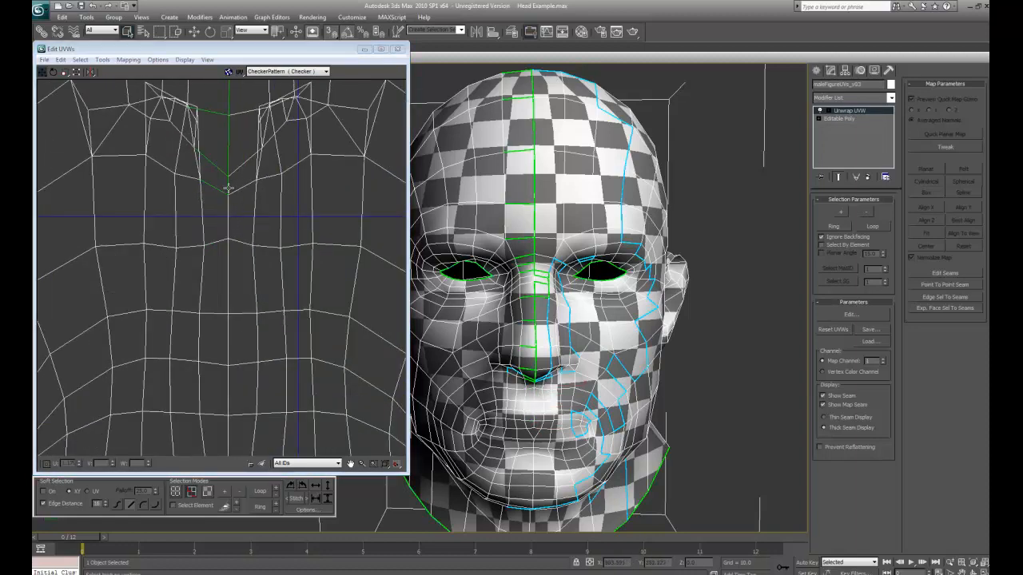
Step: Weld the centre seam edges under the nose and over its tip
middle_click_drag(232, 155, 234, 238)
left_click(230, 231)
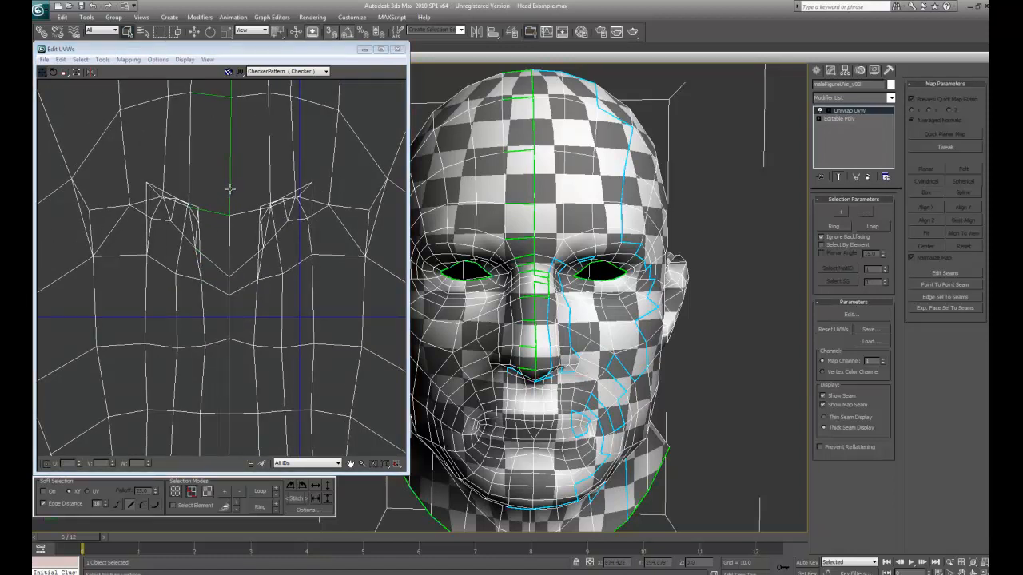
middle_click_drag(213, 150, 234, 232)
left_click(242, 212)
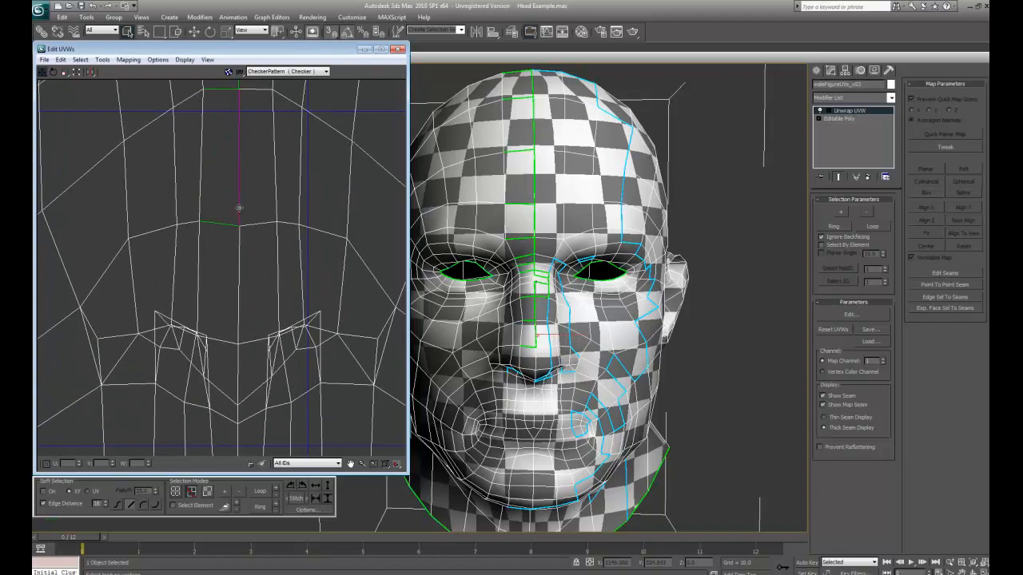
middle_click_drag(429, 329, 512, 376, "alt")
middle_click_drag(234, 220, 242, 313)
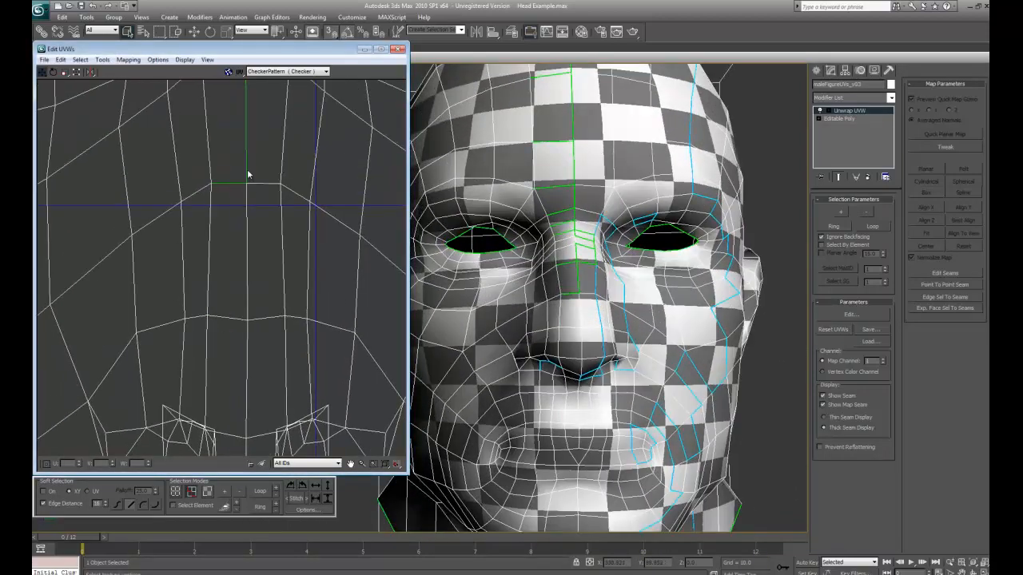
Step: Weld the seam edges up the bridge of the nose, including the offset side edge and the cross edge beside it
left_click(246, 169)
key("ctrl+w")
middle_click_drag(247, 156, 233, 407)
left_click(234, 268)
key("ctrl+w")
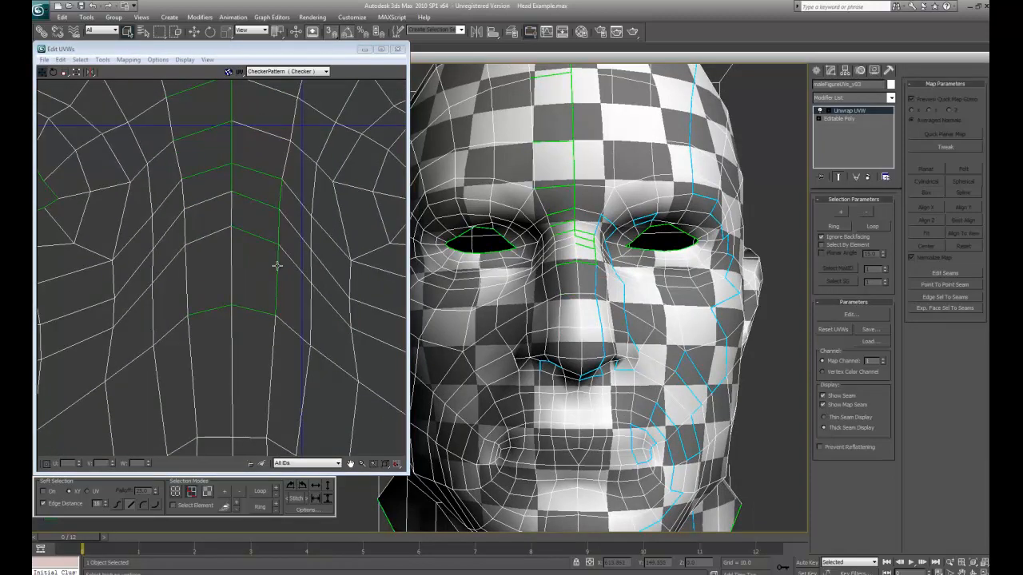
left_click(276, 268)
key("ctrl+w")
left_click(238, 311)
key("ctrl+w")
Step: Weld the stray cross edges and short centre edges between the eyes at the top of the nose bridge
left_click(243, 232)
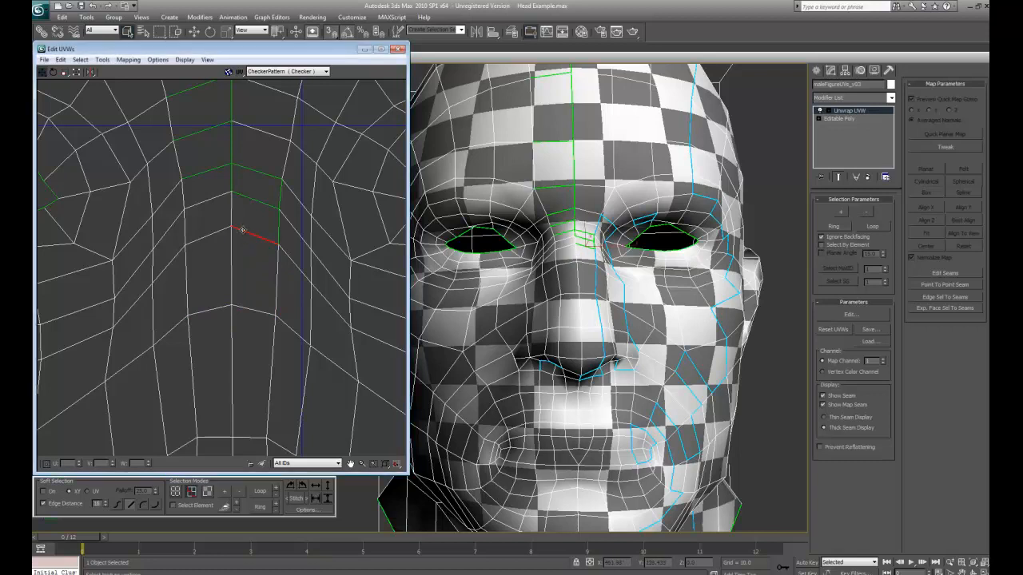
key("ctrl+w")
left_click(248, 198)
key("ctrl+w")
left_click(251, 170)
key("ctrl+w")
left_click(243, 196)
key("ctrl+w")
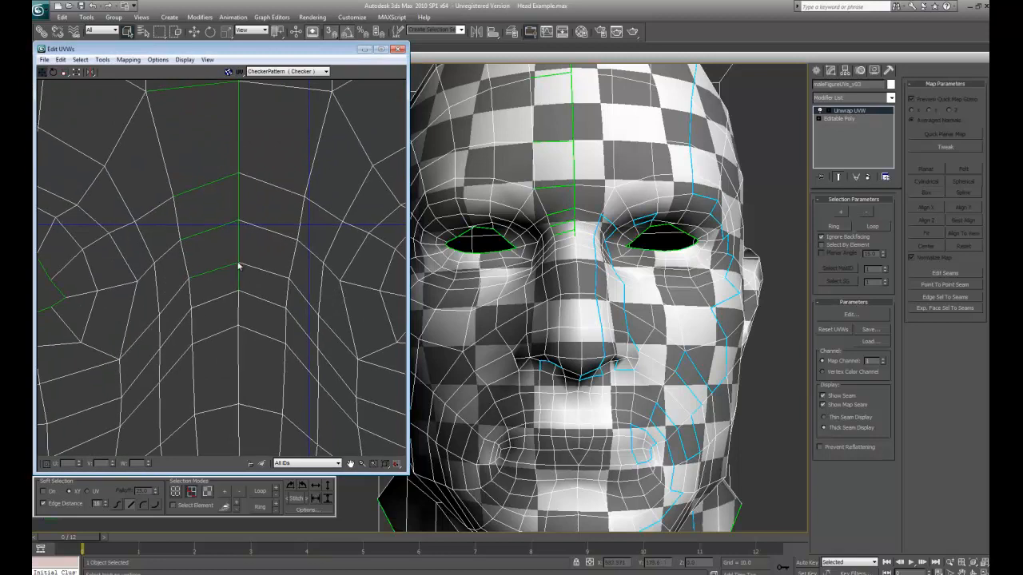
left_click(239, 271)
key("ctrl+w")
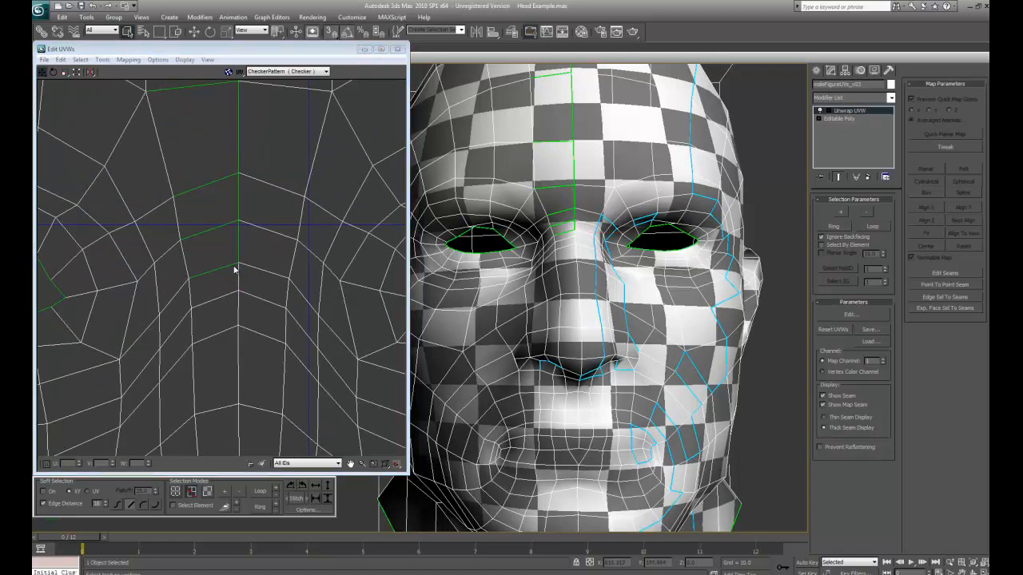
left_click(234, 270)
key("ctrl+w")
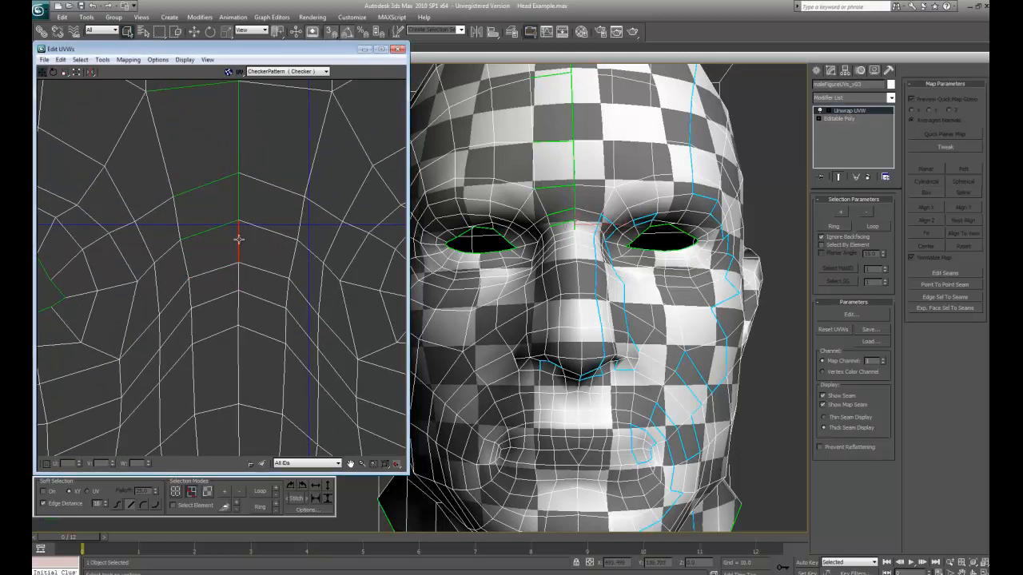
Step: Weld the centre seam edges from between the eyebrows up to the lower forehead
middle_click_drag(240, 229, 241, 327)
left_click(246, 302)
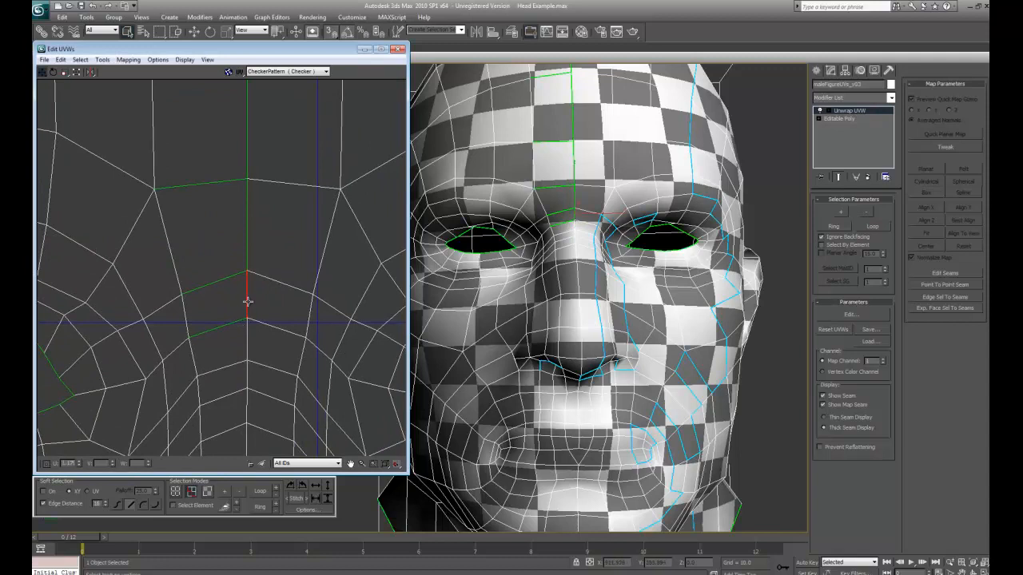
key("ctrl+w")
left_click(246, 243)
key("ctrl+w")
middle_click_drag(247, 158, 255, 300)
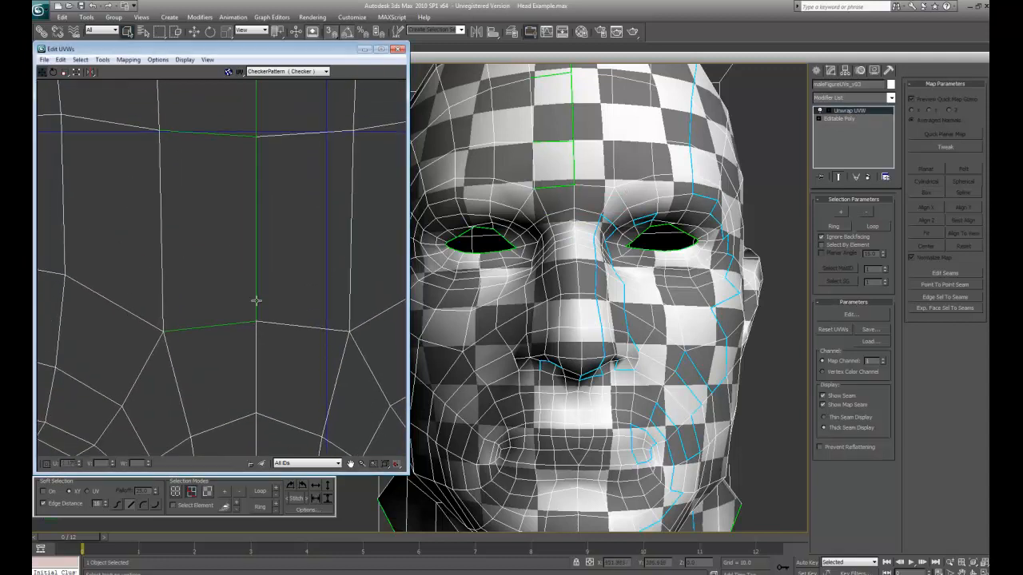
left_click(256, 280)
key("ctrl+w")
Step: Weld the remaining centre seam edges from the forehead to the top border of the UV shell
middle_click_drag(264, 223, 256, 364)
middle_click_drag(249, 240, 265, 328)
scroll(269, 187, "down", 3)
left_click(264, 166)
key("ctrl+w")
scroll(248, 237, "up", 3)
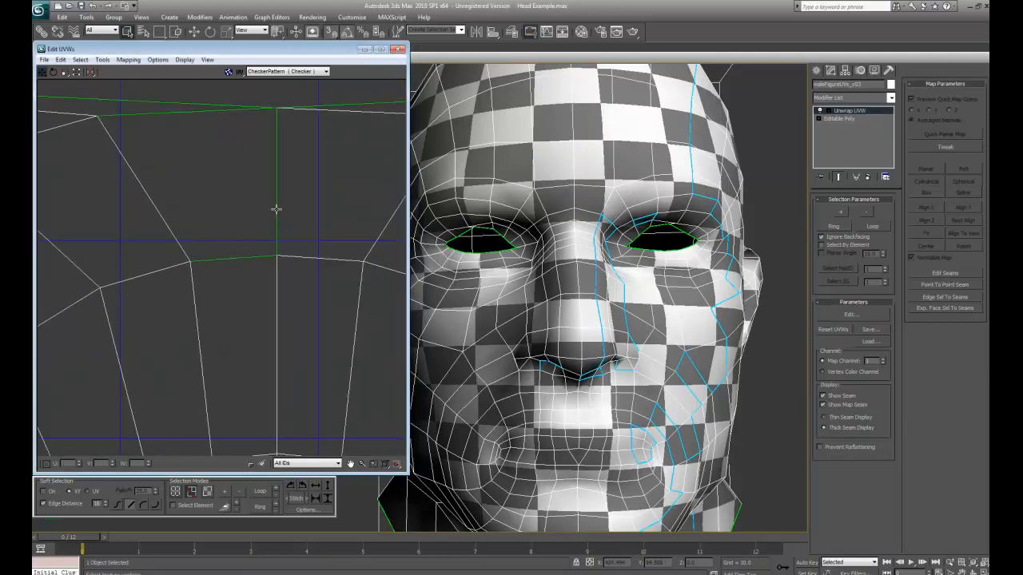
left_click(277, 210)
key("ctrl+w")
scroll(271, 296, "down", 6)
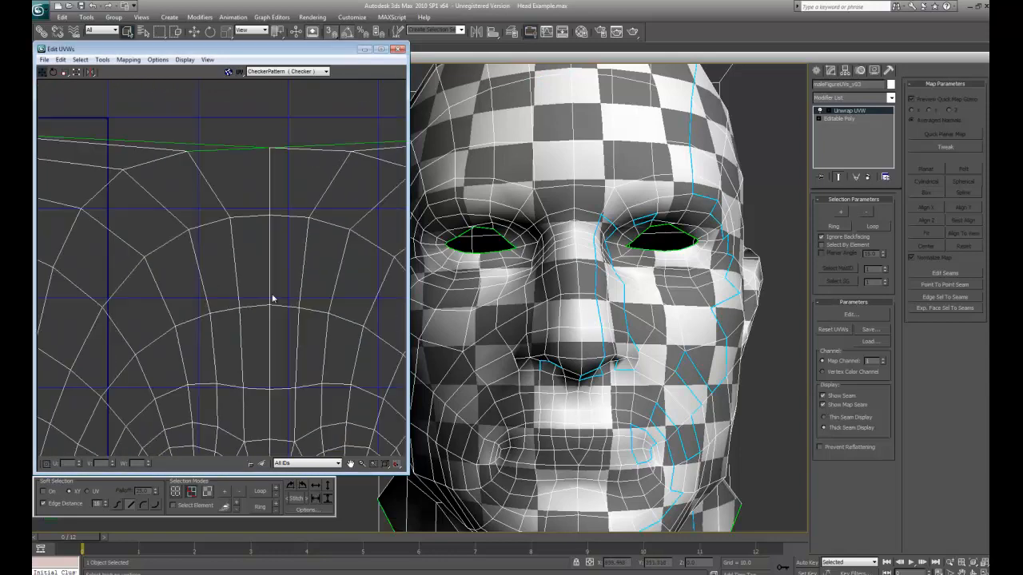
middle_click_drag(323, 442, 299, 345)
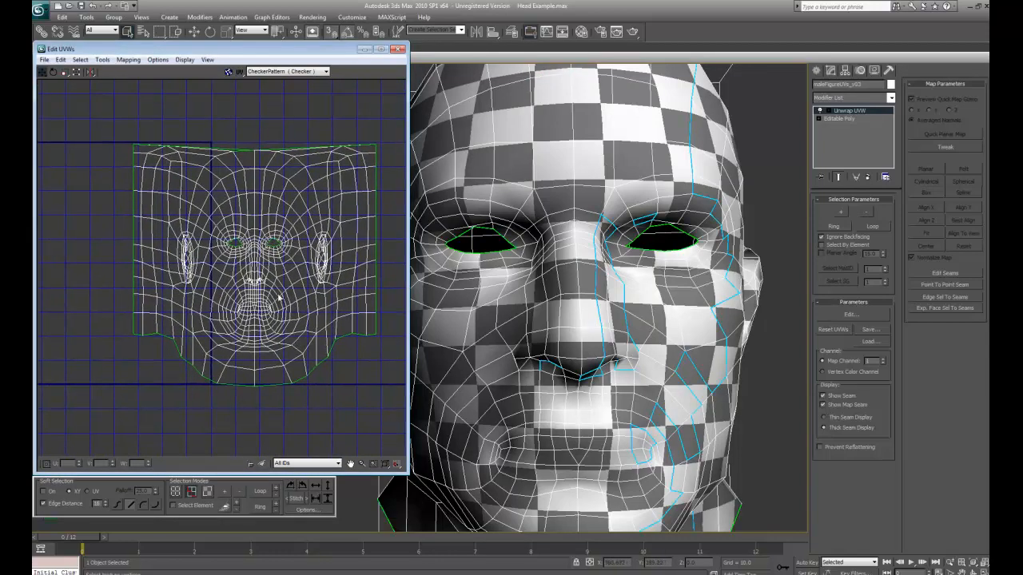
Step: Turn on Select Element and select the whole welded head shell in face mode
left_click(193, 507)
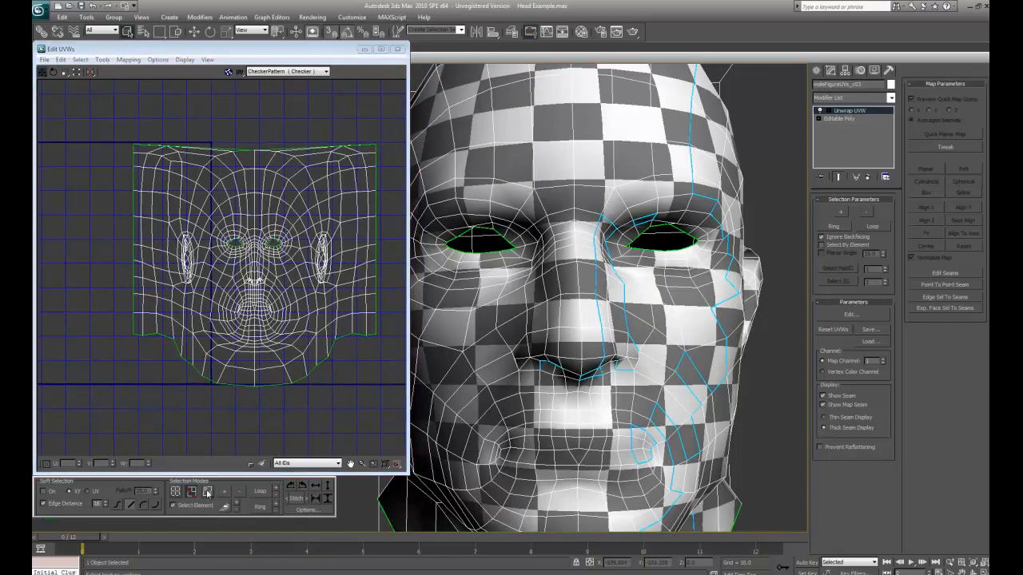
left_click(207, 491)
left_click(276, 349)
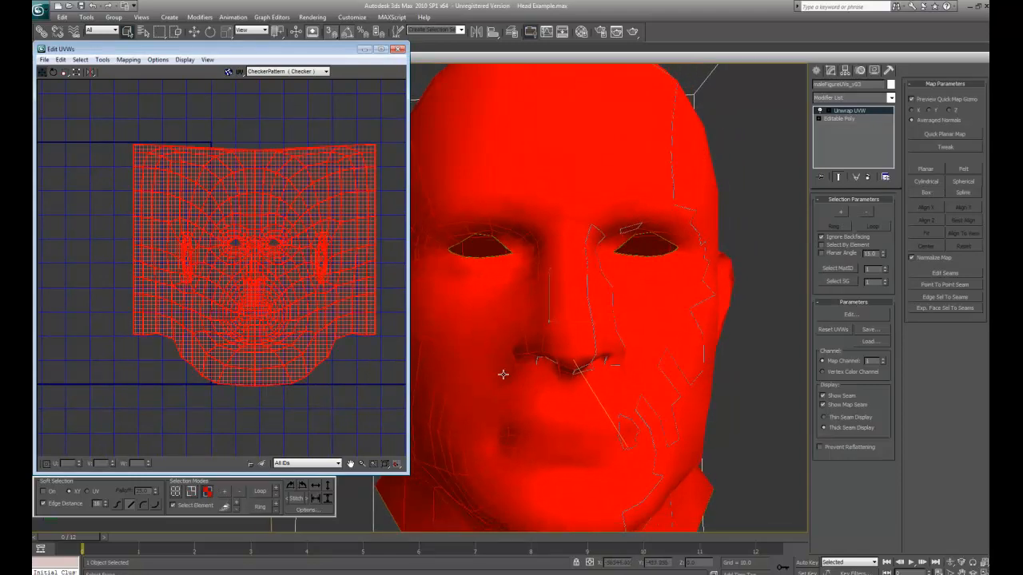
middle_click_drag(502, 374, 473, 345, "alt")
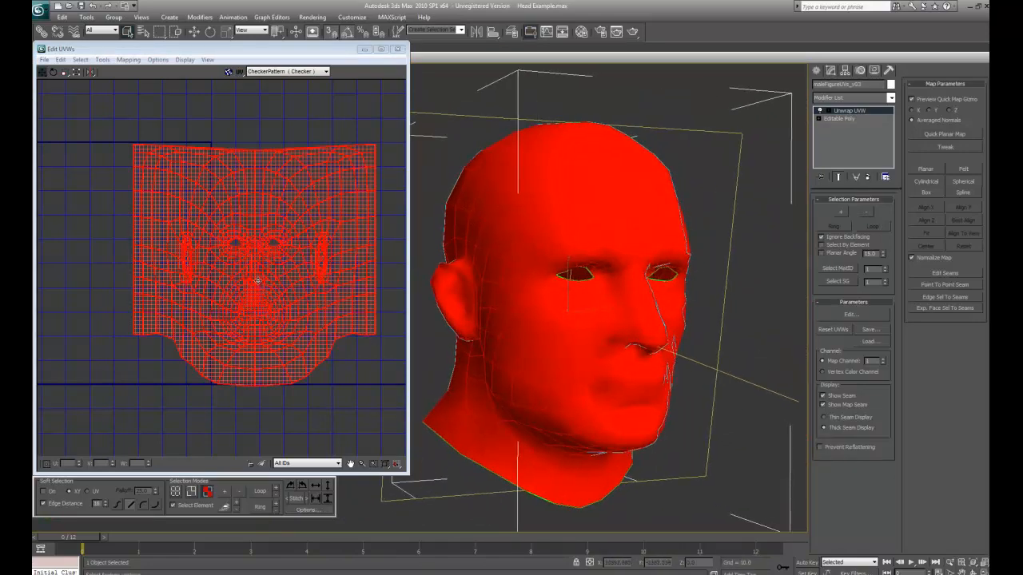
Step: Try relaxing the selected head shell with the Relax Tool set to Relax By Face Angles
key("r")
left_click(114, 90)
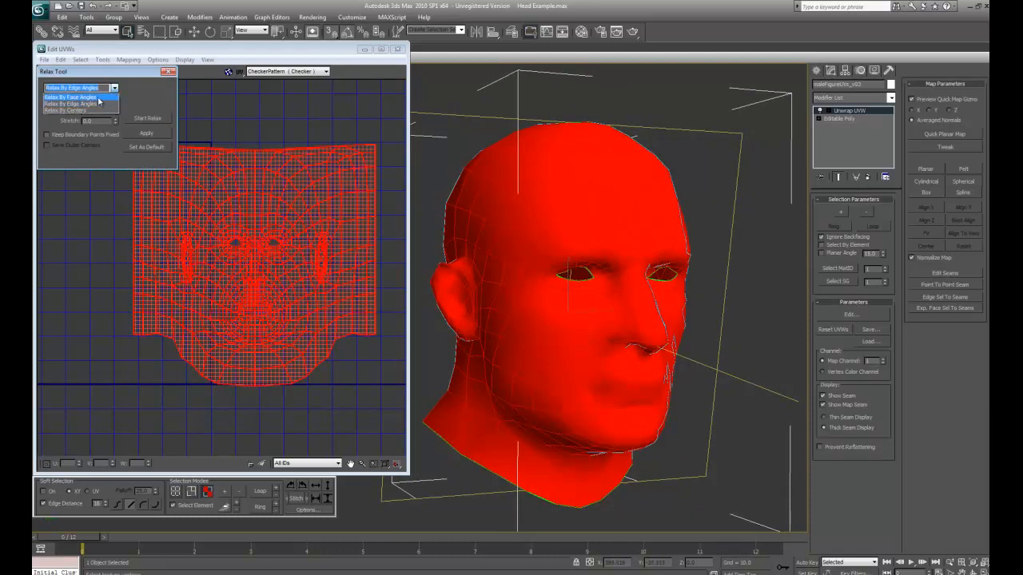
left_click(97, 98)
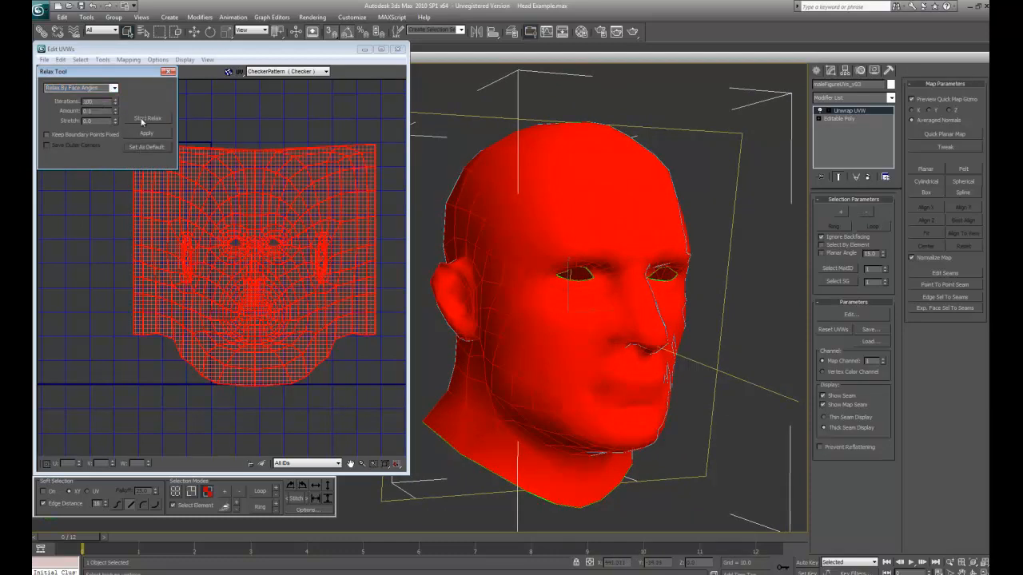
left_click(141, 118)
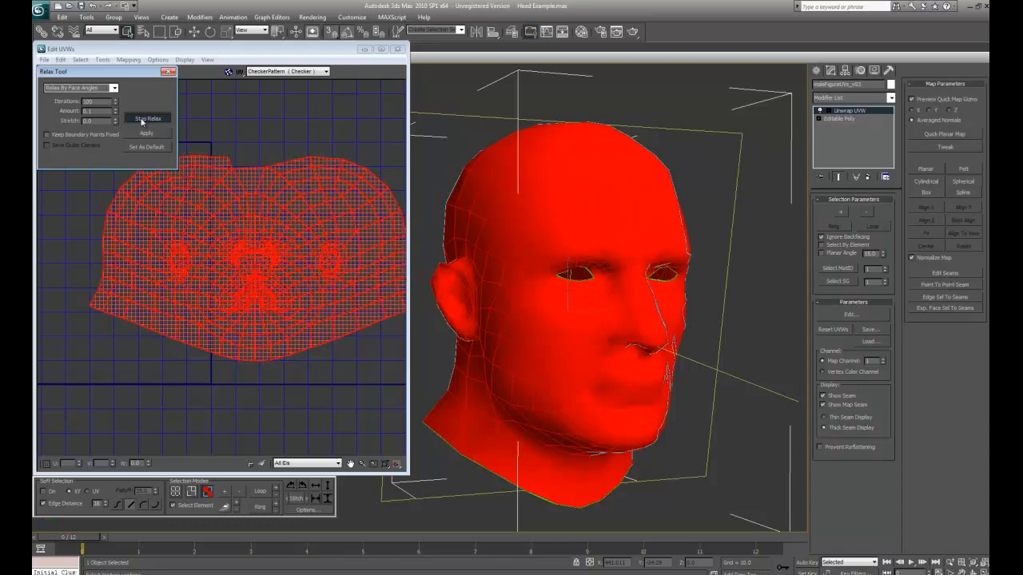
left_click(142, 120)
Step: Check the checker pattern on the face, and undo the deselection and the face-angle relax
left_click(220, 375)
scroll(655, 344, "up", 4)
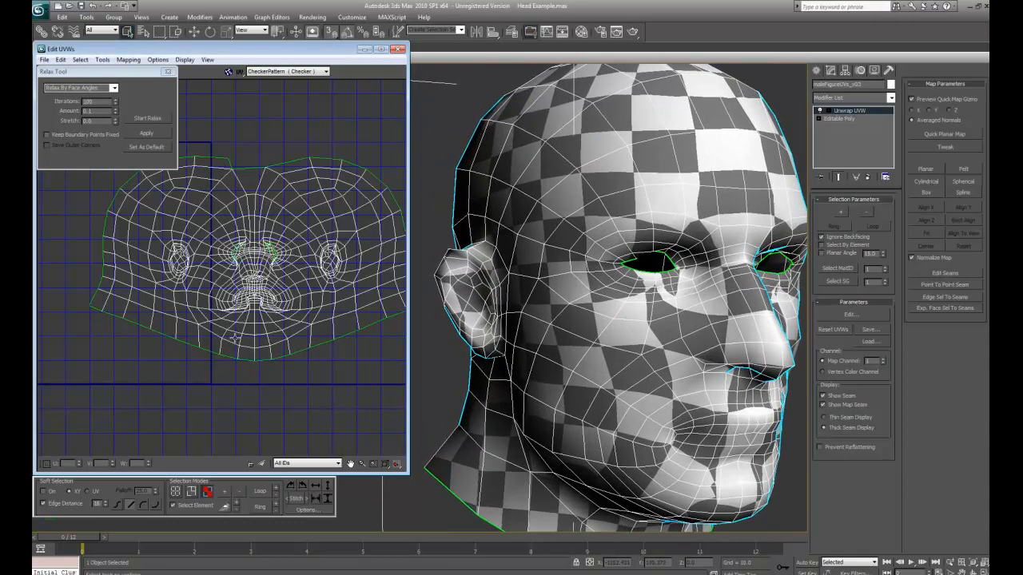
scroll(671, 344, "down", 3)
middle_click_drag(704, 339, 330, 293, "alt")
key("ctrl+z")
key("ctrl+z")
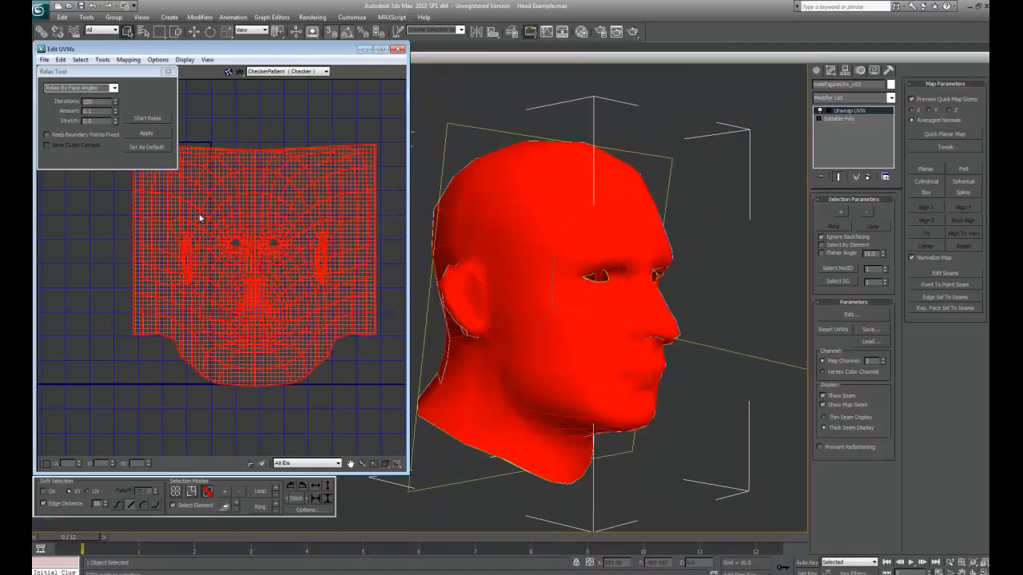
Step: Try relaxing the head shell with Relax By Edge Angles, and undo that relax
left_click(115, 88)
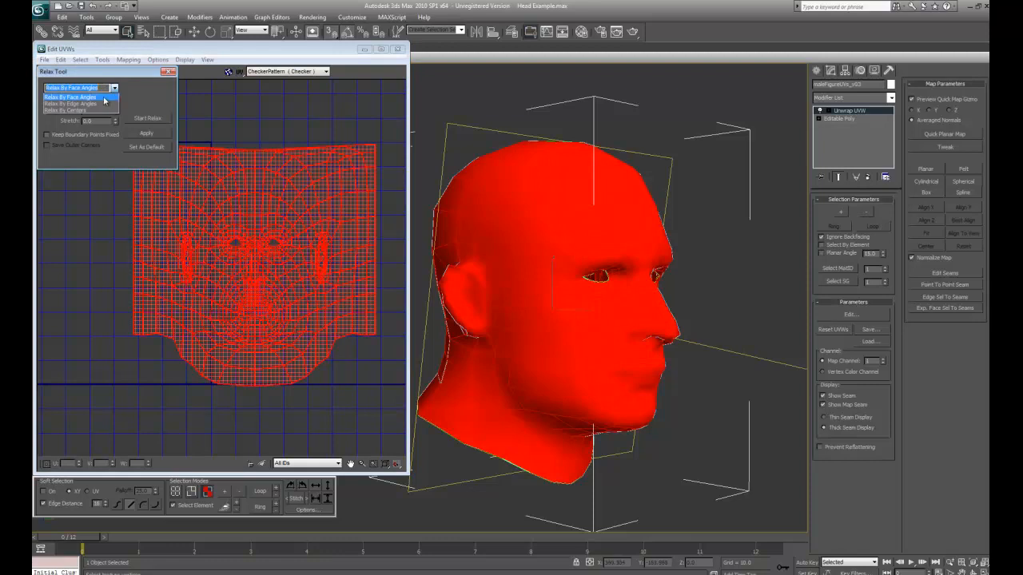
left_click(105, 103)
left_click(148, 118)
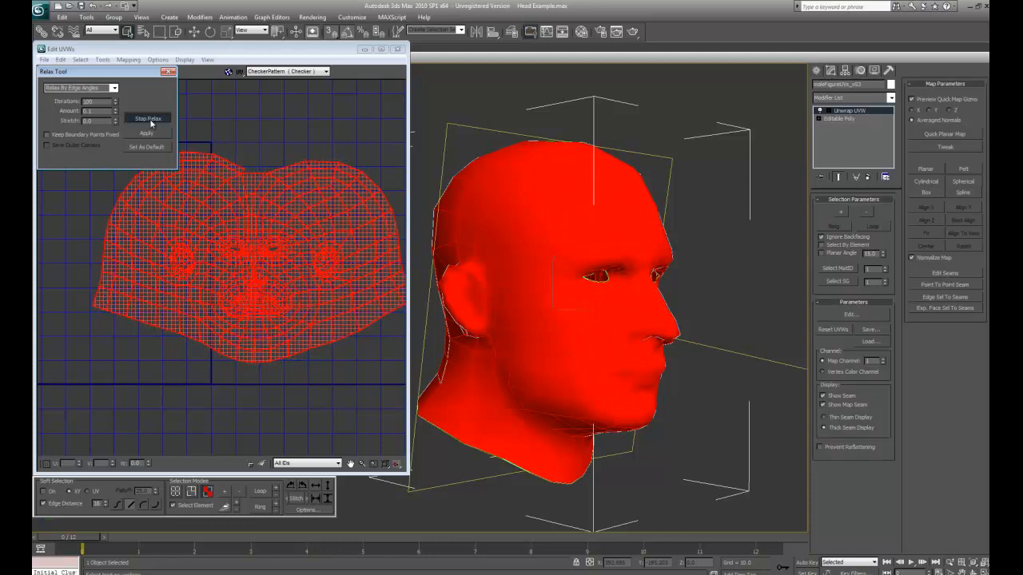
left_click(150, 121)
key("ctrl+z")
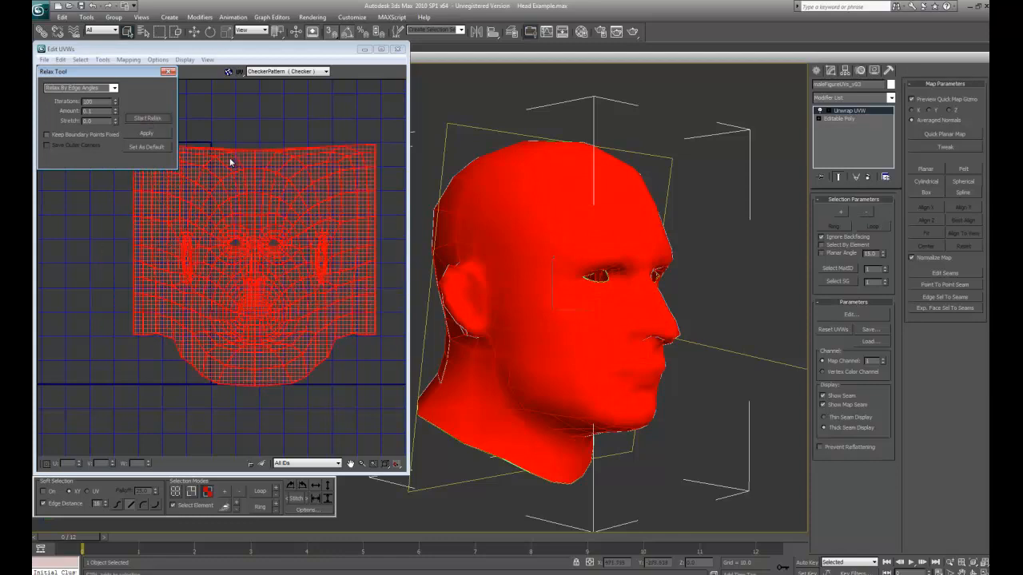
Step: Switch the UV editor to edge selection with Select Element turned off, ready to edit the top of the head
left_click(260, 138)
scroll(251, 176, "up", 5)
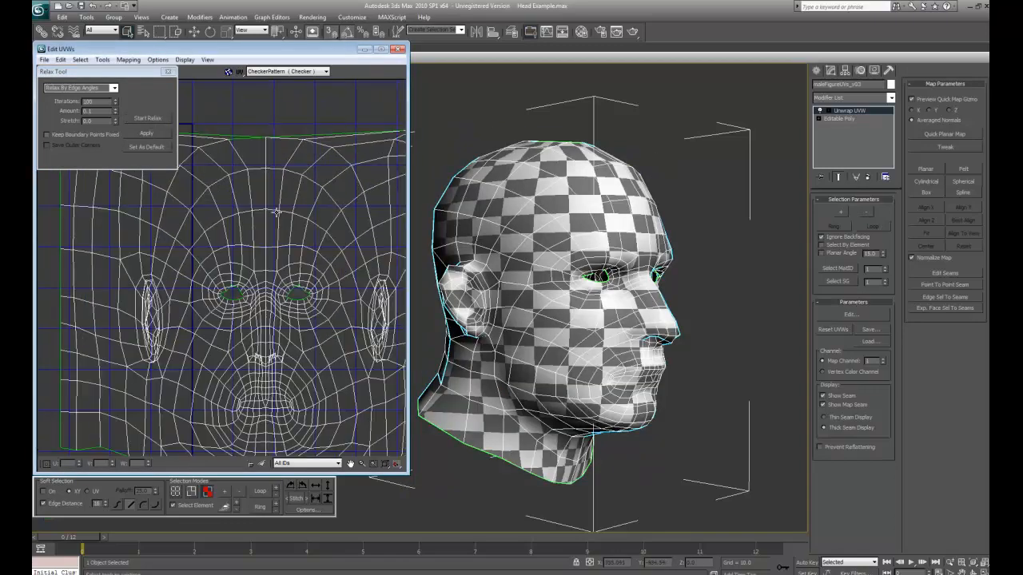
left_click(271, 214)
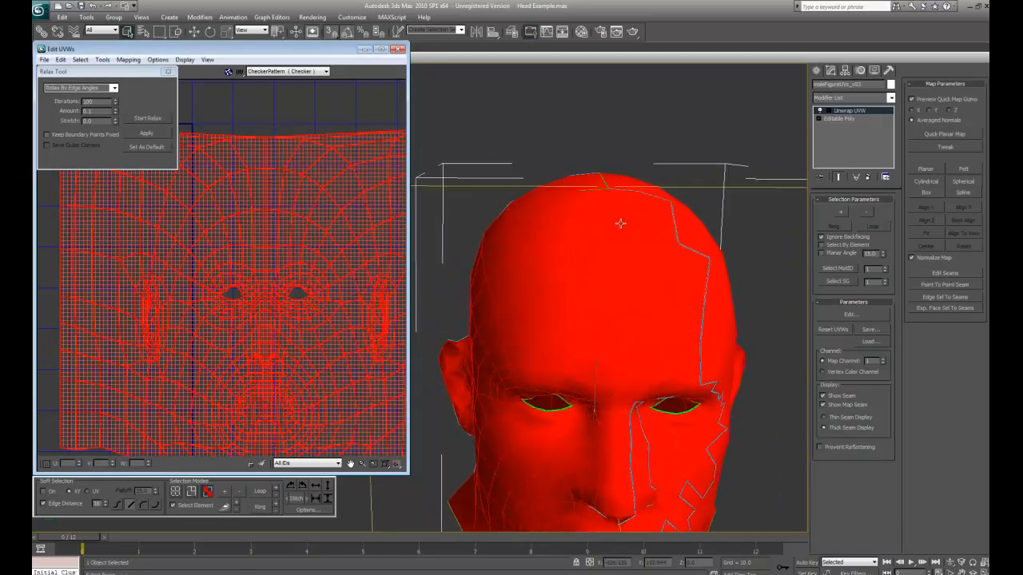
middle_click_drag(628, 246, 703, 243, "alt")
middle_click_drag(274, 223, 274, 227)
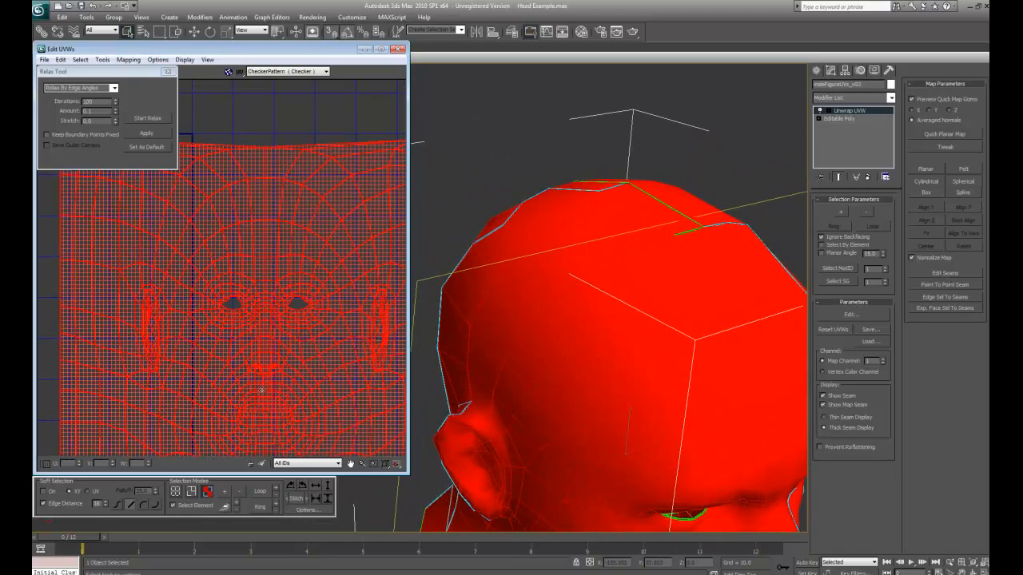
left_click(197, 493)
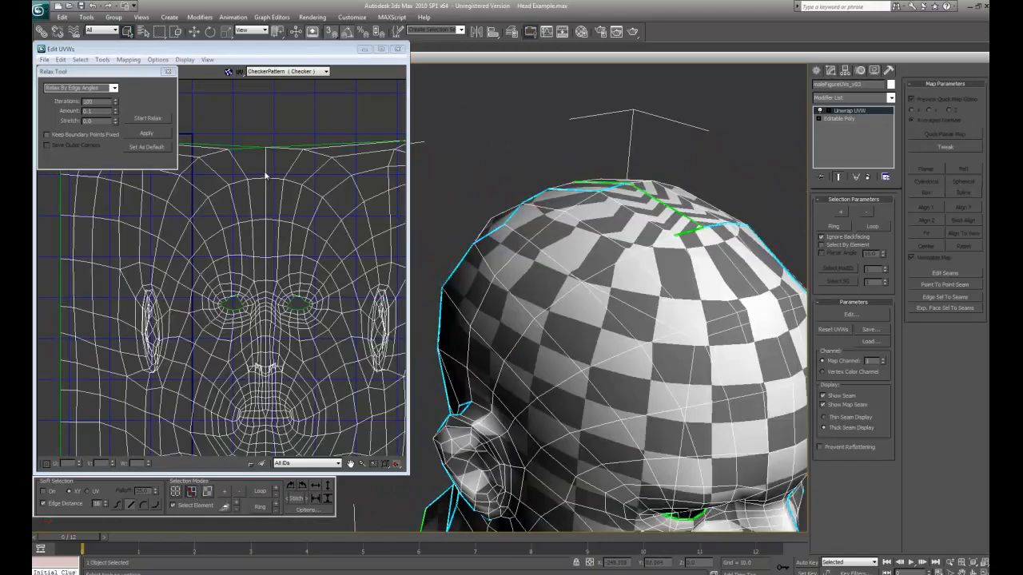
key("ctrl+a")
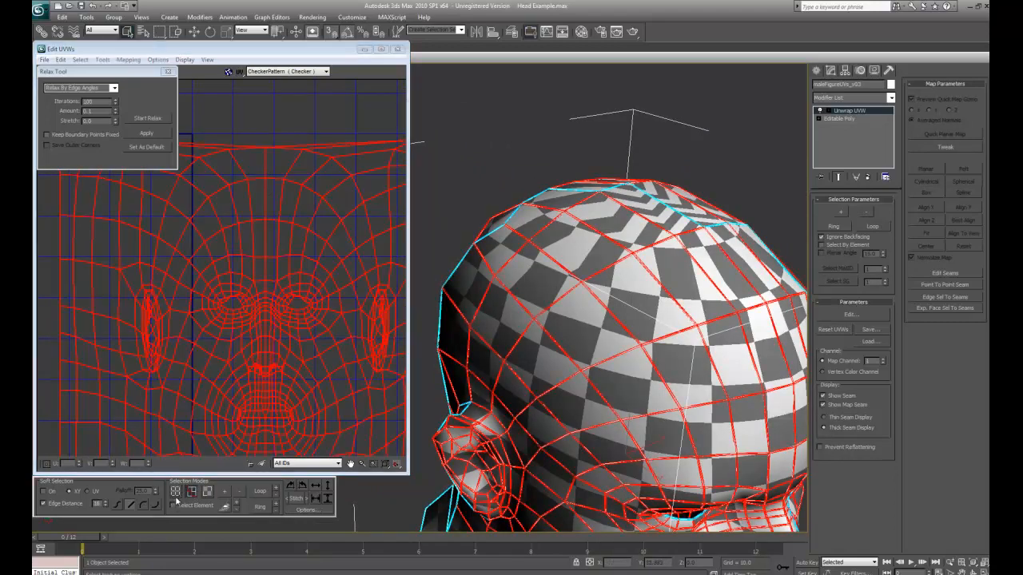
Step: Break the centre edges from the shell's top border down the forehead
left_click(265, 163)
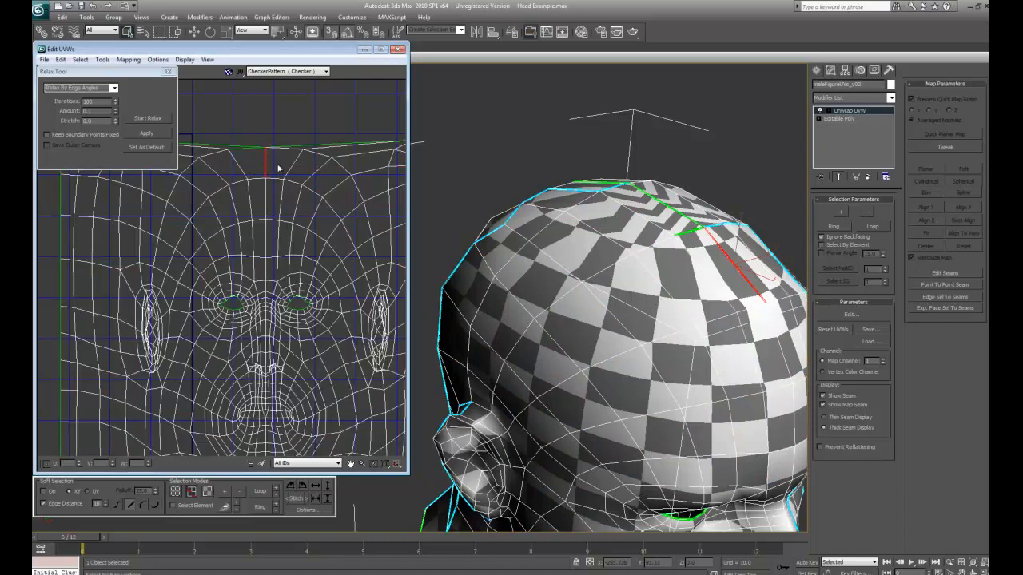
key("ctrl+b")
left_click(266, 205)
key("ctrl+b")
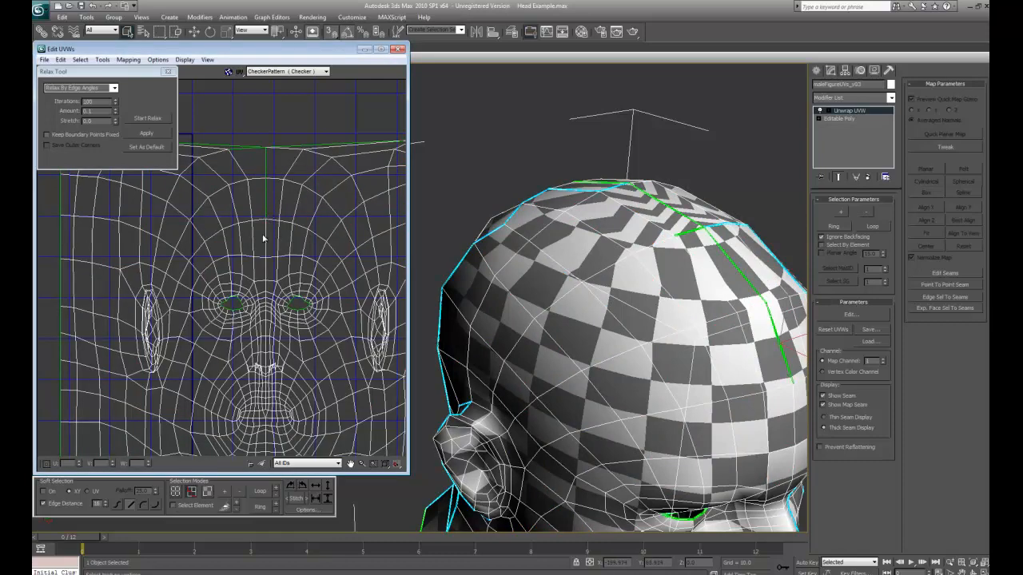
scroll(268, 239, "down", 3)
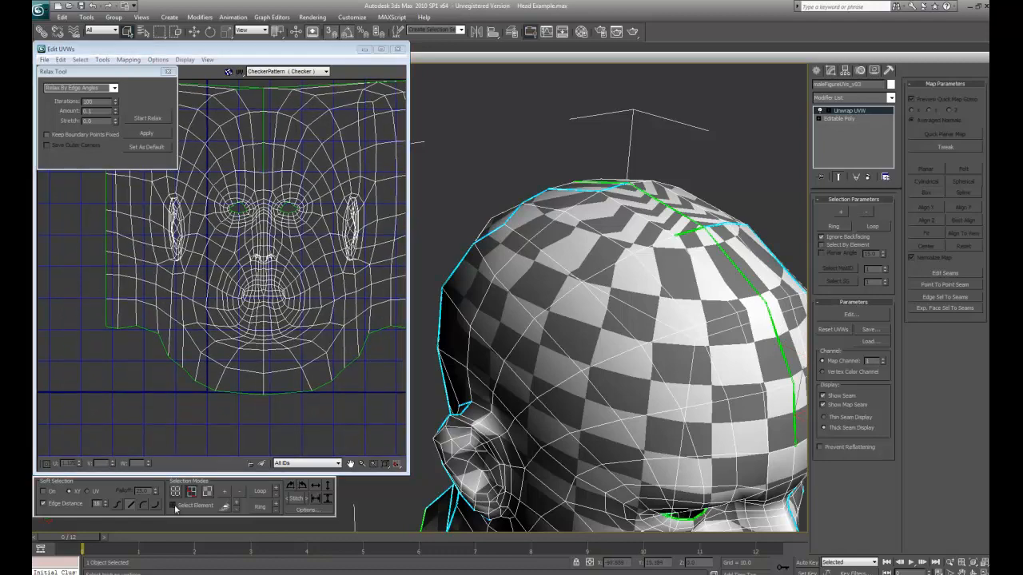
Step: Select the whole head shell in face mode and set the Relax Tool to Relax By Face Angles
left_click(207, 491)
left_click(238, 293)
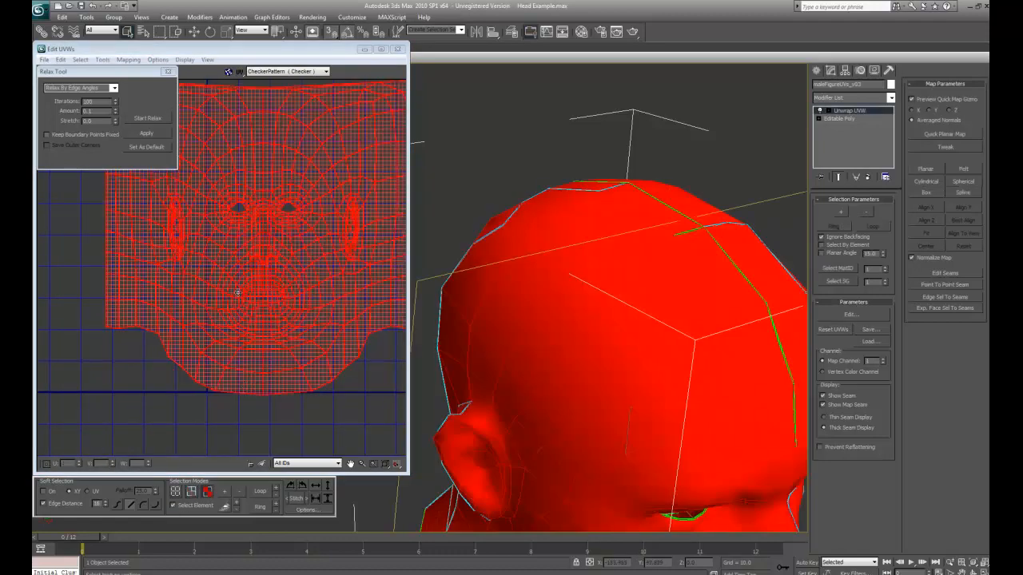
left_click(114, 88)
left_click(88, 94)
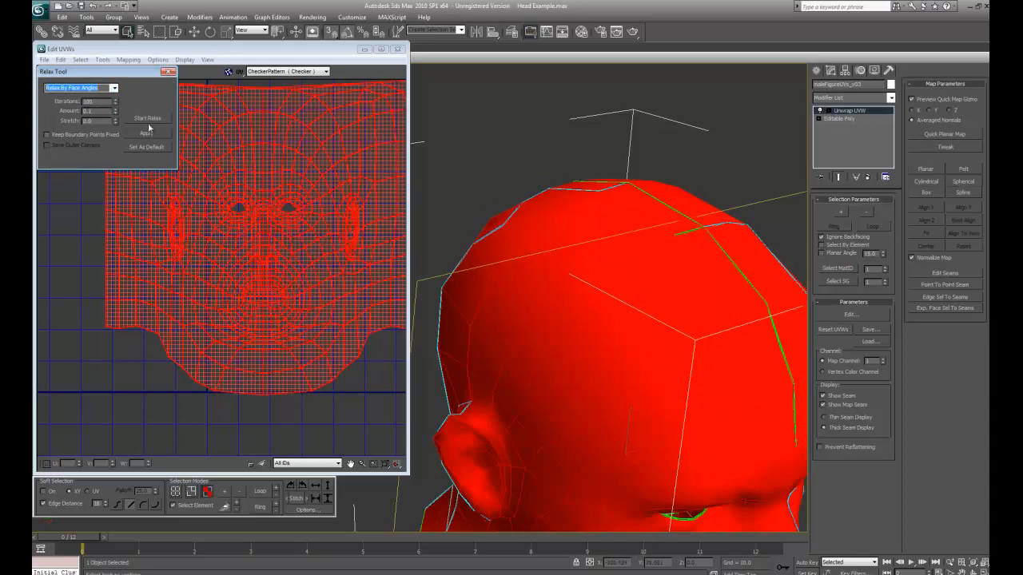
Step: Break the centre edges at the bottom of the shell, from the neck border up towards the chin
left_click(190, 493)
left_click(265, 384)
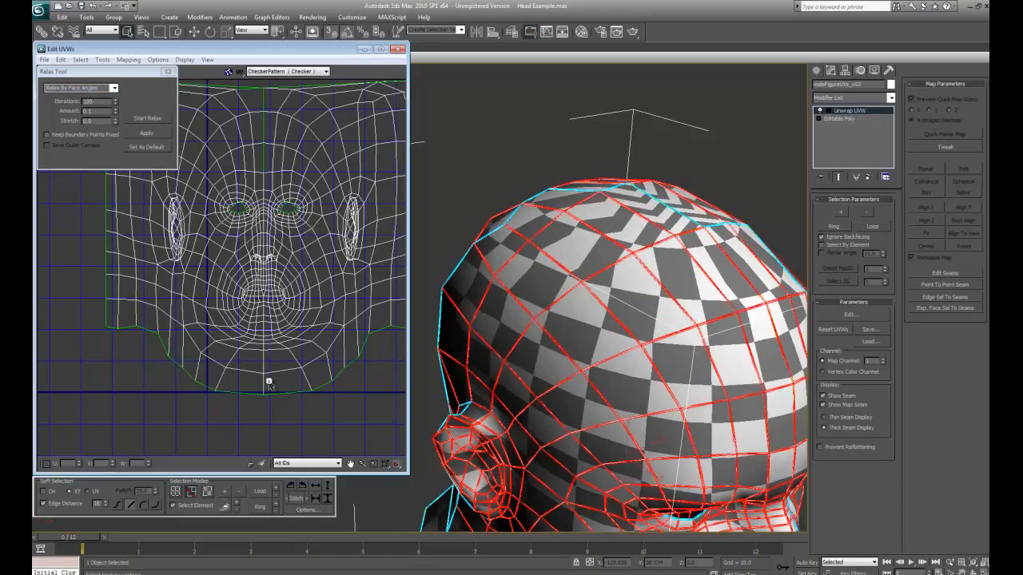
key("ctrl+b")
left_click(207, 491)
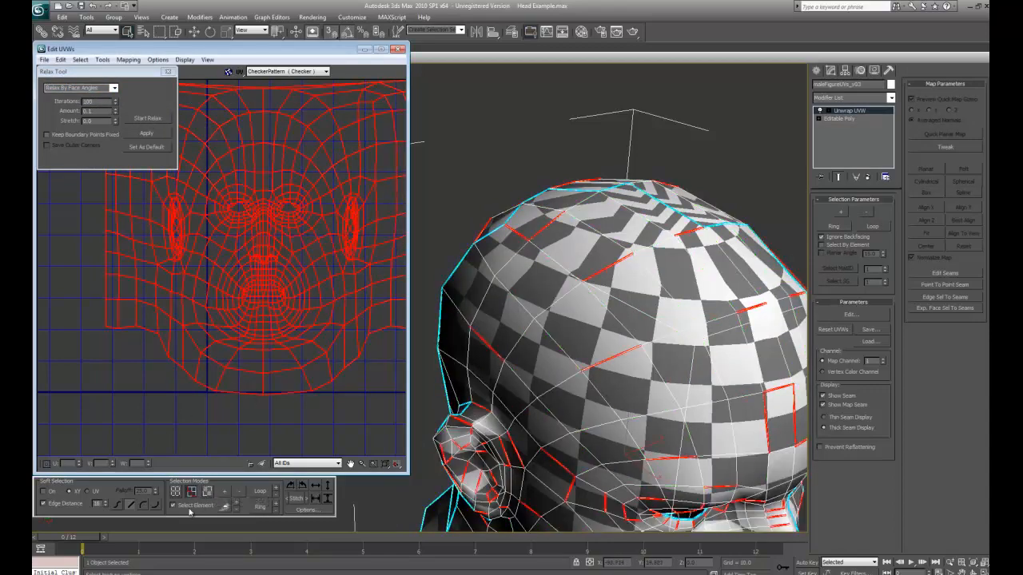
left_click(265, 390)
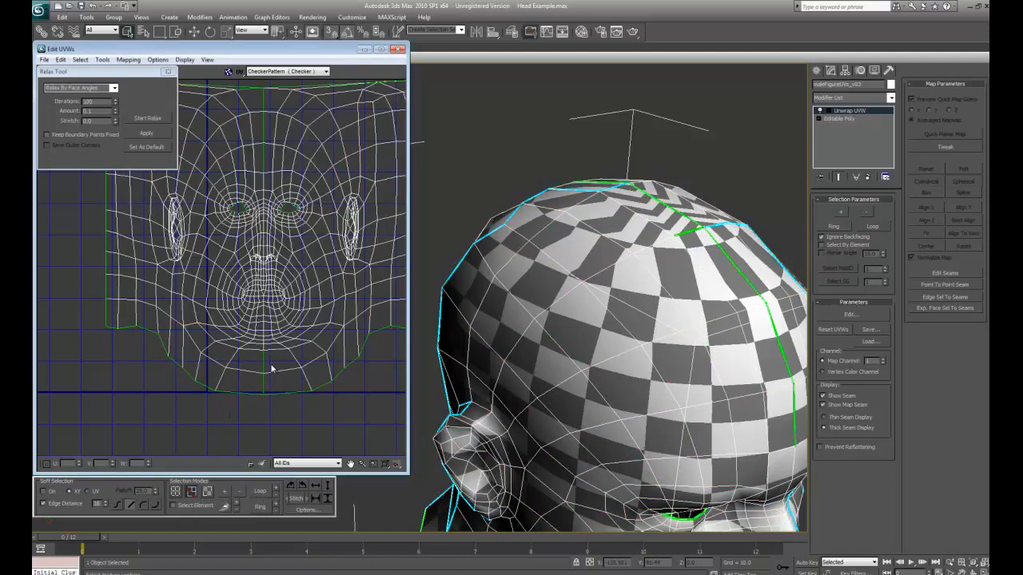
Step: Turn Select Element back on and select the whole head shell in face mode
left_click(207, 492)
left_click(235, 332)
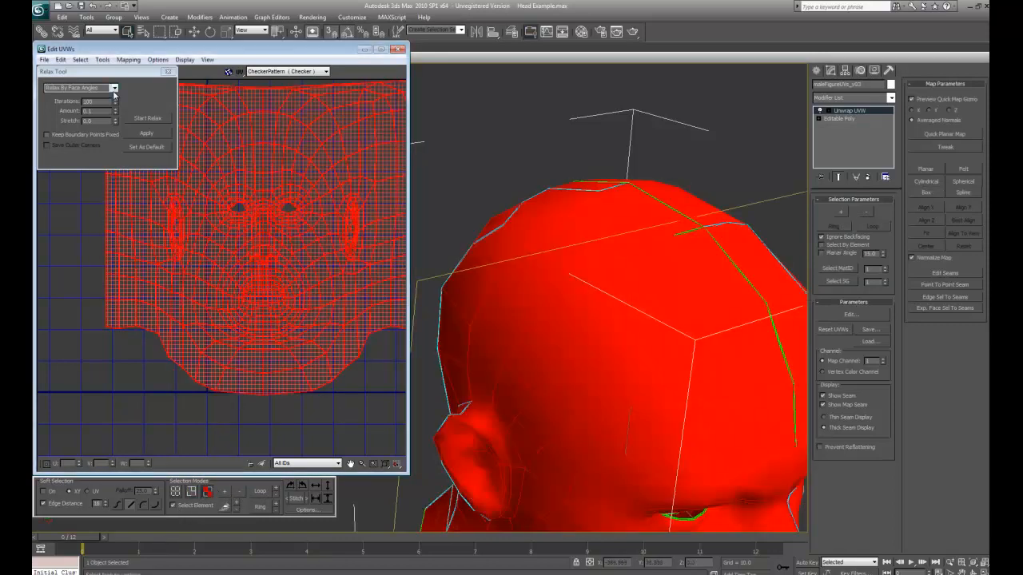
Step: Try relaxing the split head shell with Relax By Face Angles, and undo the result
left_click(115, 88)
left_click(111, 97)
left_click(131, 118)
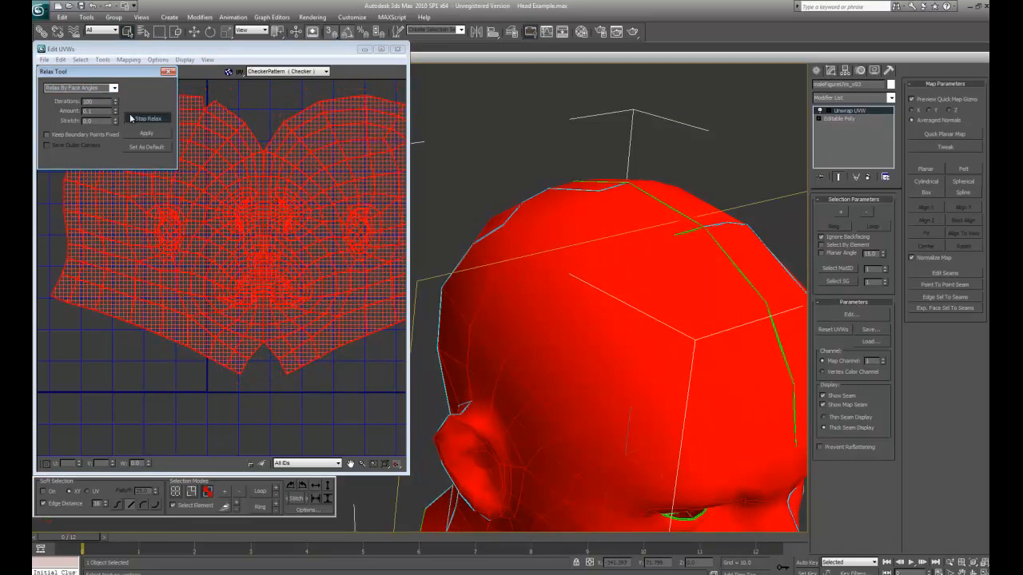
left_click(131, 117)
key("ctrl+z")
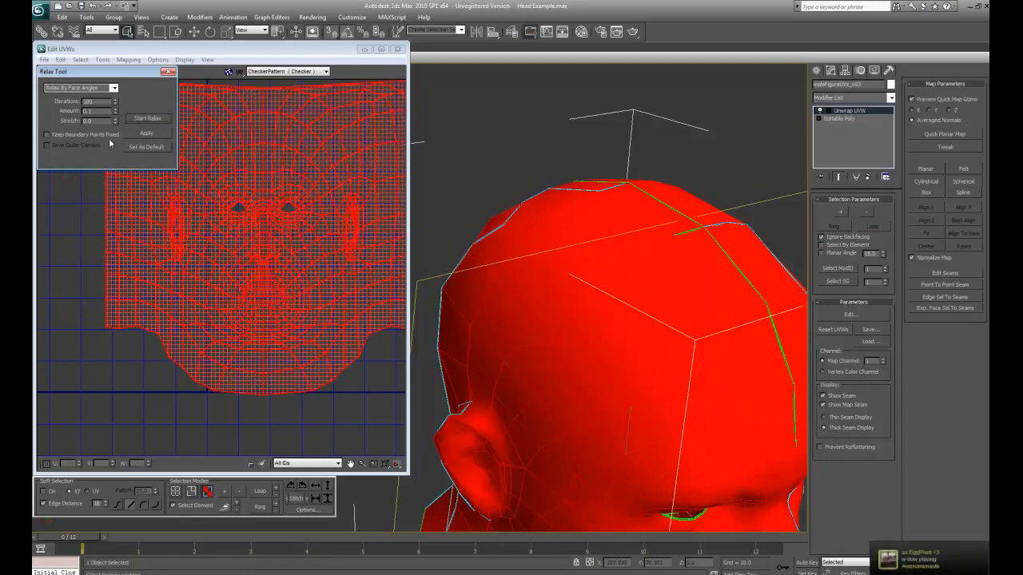
Step: Relax the split head shell using Relax By Edge Angles
left_click(115, 88)
left_click(101, 98)
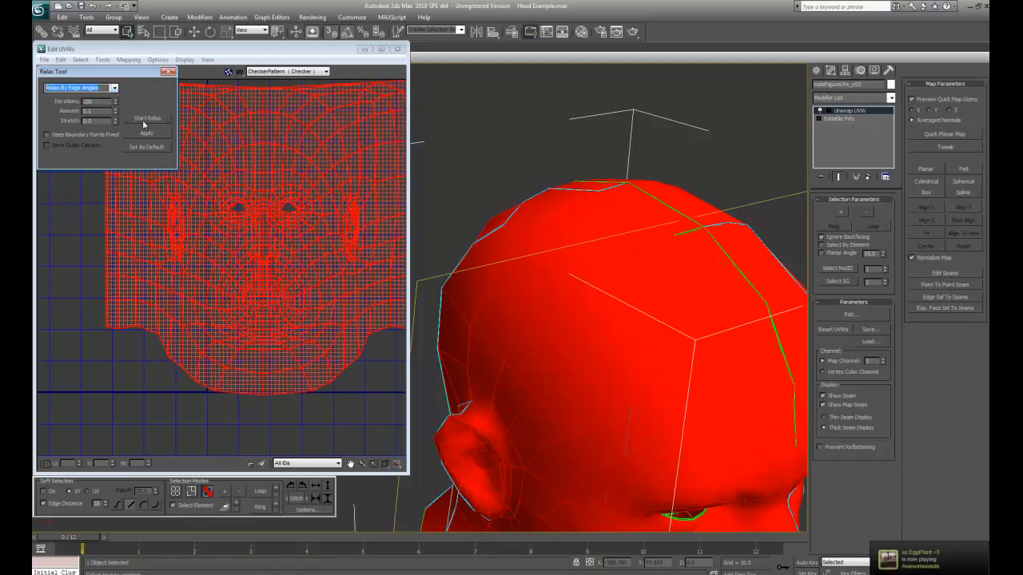
left_click(147, 118)
left_click(147, 118)
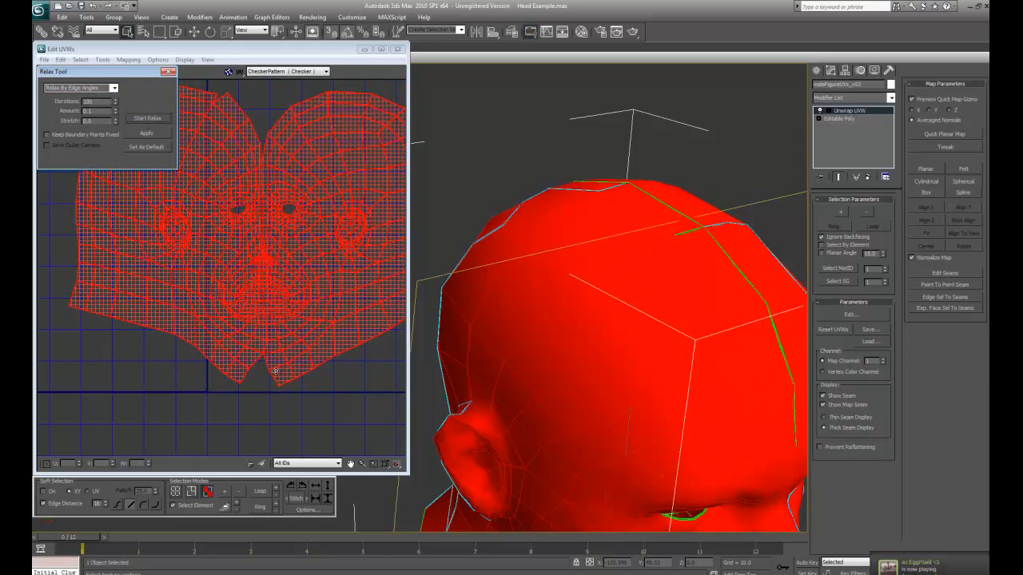
Step: Examine the relaxed UV shell and the seams on the front and side of the head
middle_click_drag(288, 382, 223, 359)
scroll(556, 414, "down", 8)
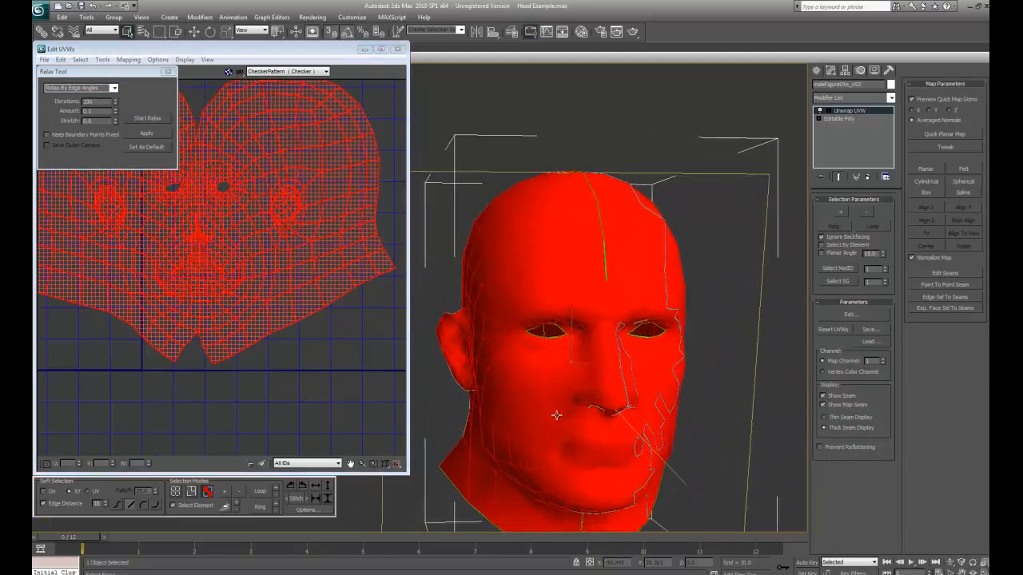
middle_click_drag(556, 415, 554, 411, "alt")
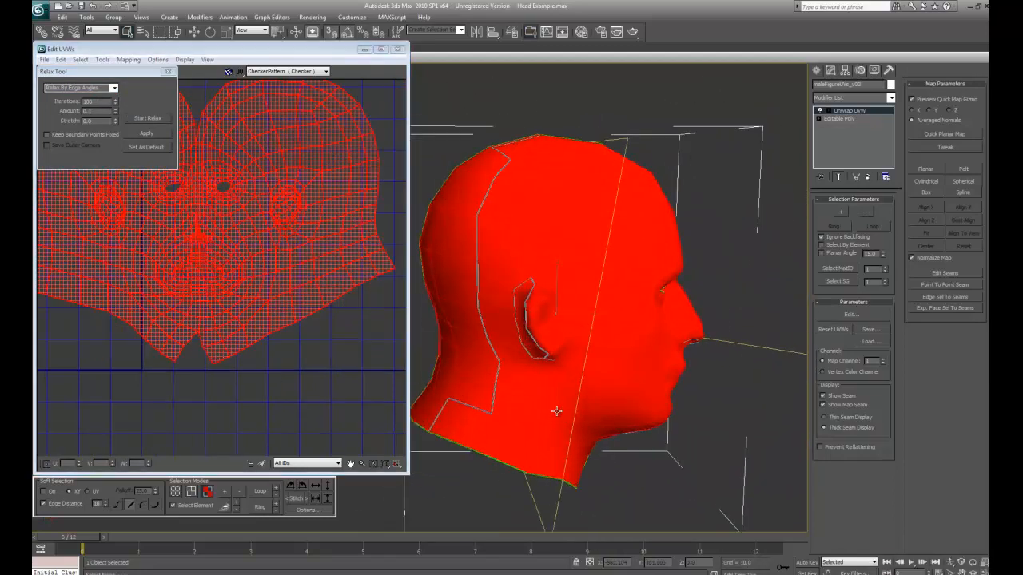
scroll(554, 411, "up", 2)
middle_click_drag(257, 269, 270, 277)
scroll(231, 200, "down", 4)
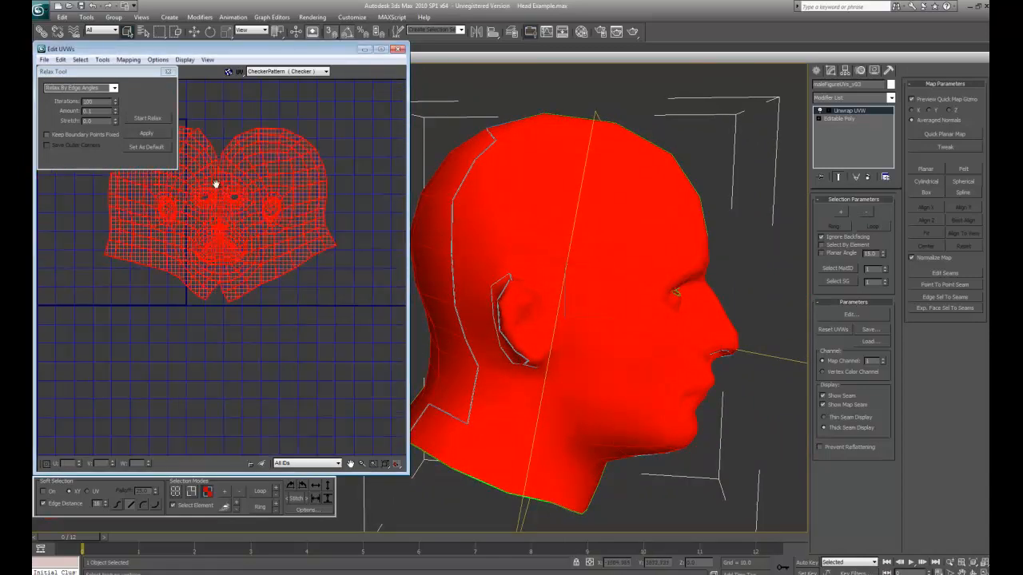
scroll(225, 207, "up", 6)
Step: Switch to edge selection without Select Element and examine the shell's forehead and chin splits
left_click(206, 493)
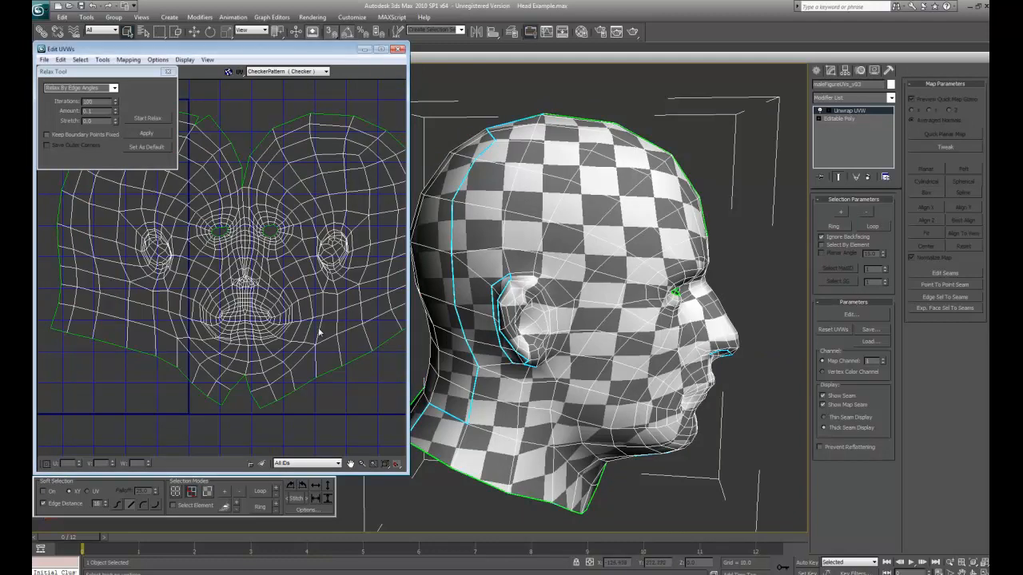
scroll(250, 256, "up", 3)
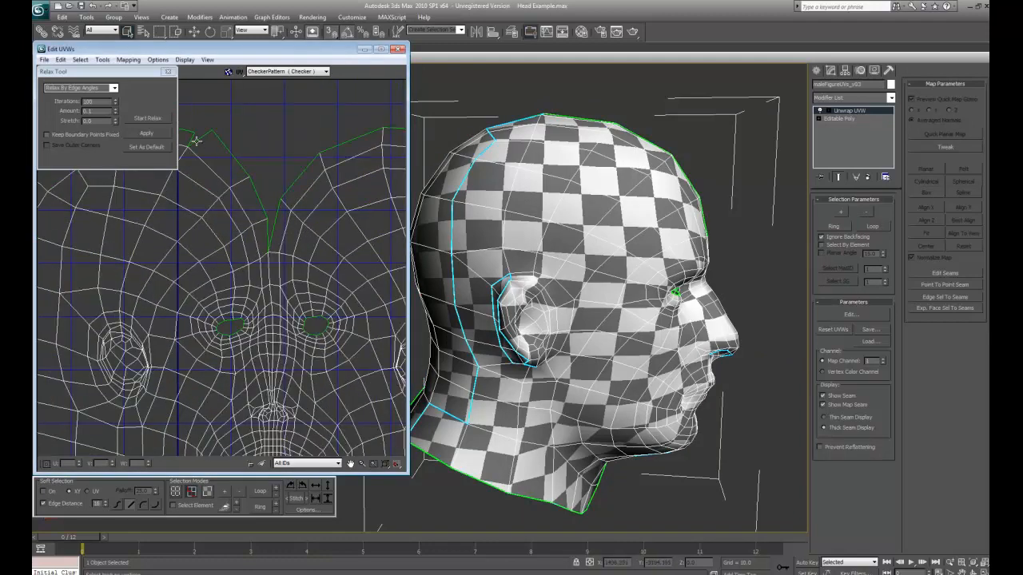
left_click(192, 143)
left_click(238, 157)
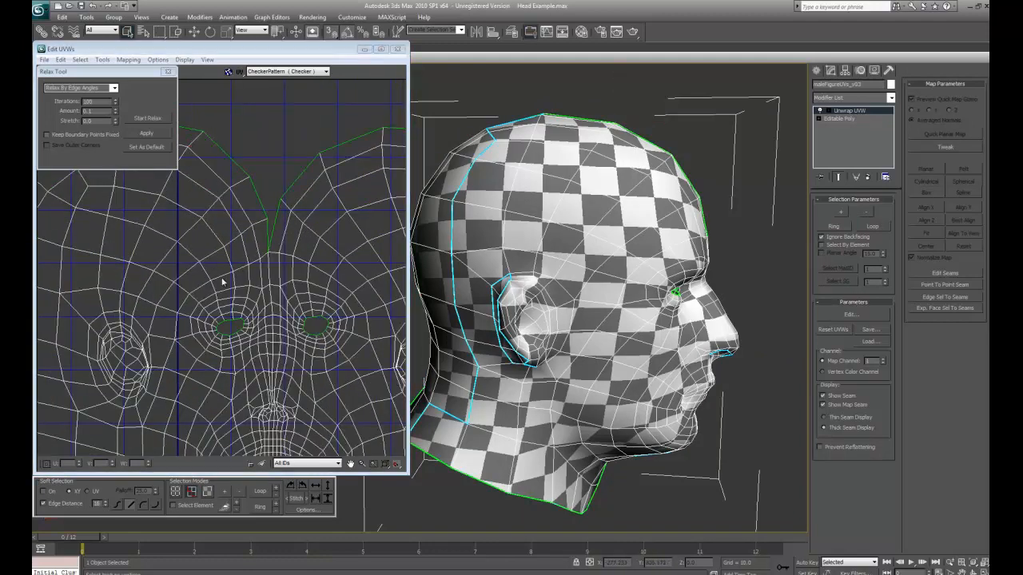
middle_click_drag(258, 355, 251, 207)
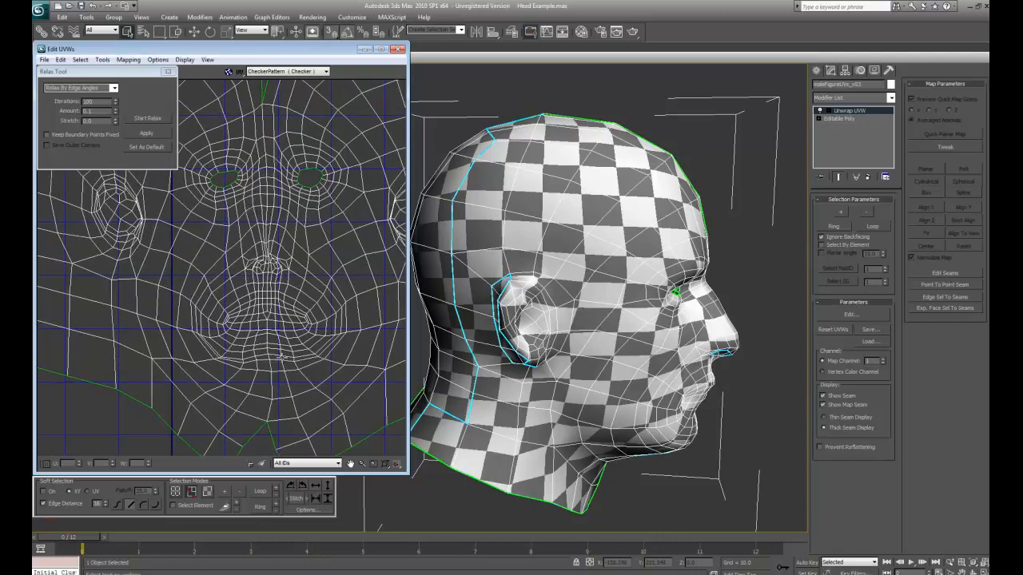
scroll(284, 334, "down", 4)
middle_click_drag(282, 342, 281, 324)
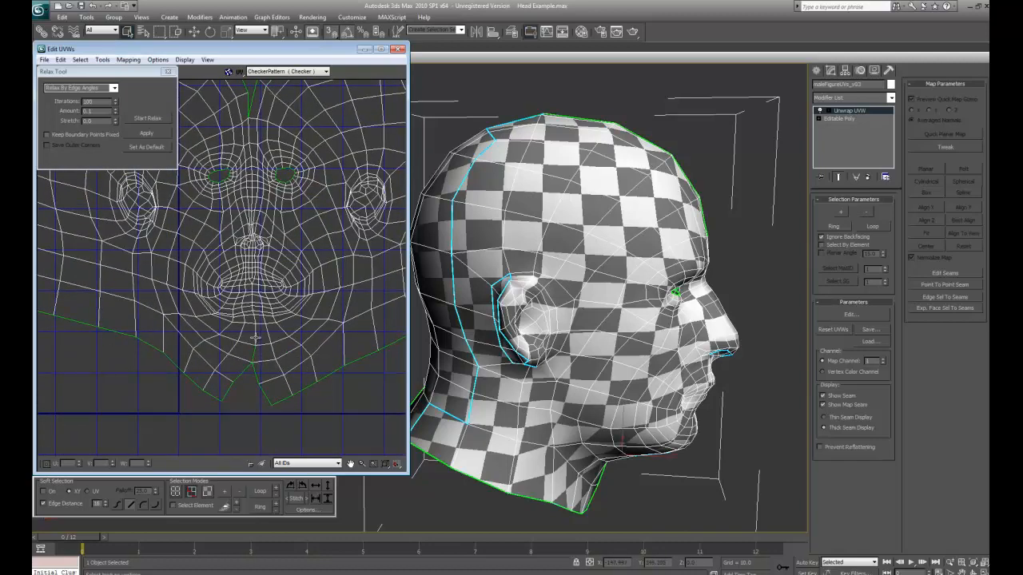
Step: Examine the seam beneath the chin on the model and where it ends near the jaw
middle_click_drag(548, 415, 472, 412, "alt")
middle_click_drag(651, 447, 686, 423)
scroll(721, 428, "up", 5)
left_click(615, 403)
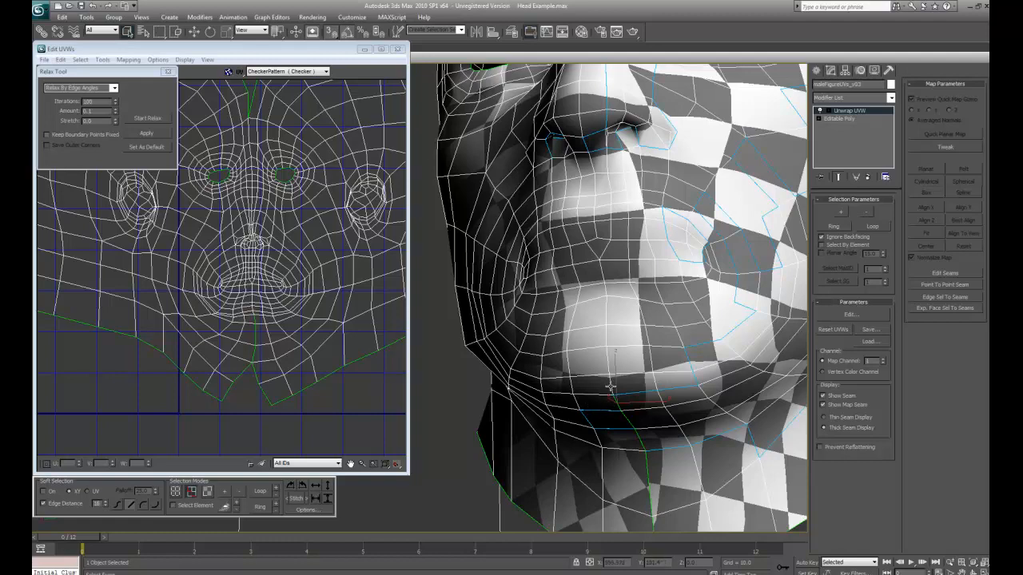
Step: Select the chin edge at the seam's end, and relax the entire head shell using Relax By Edge Angles
left_click(610, 385)
middle_click_drag(288, 290, 278, 303)
scroll(279, 302, "down", 1)
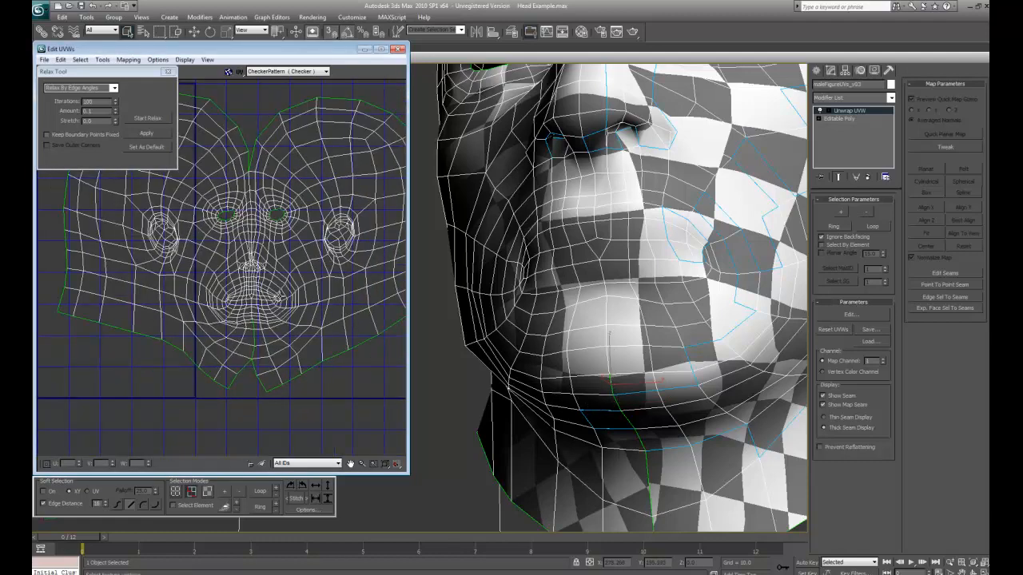
left_click(190, 506)
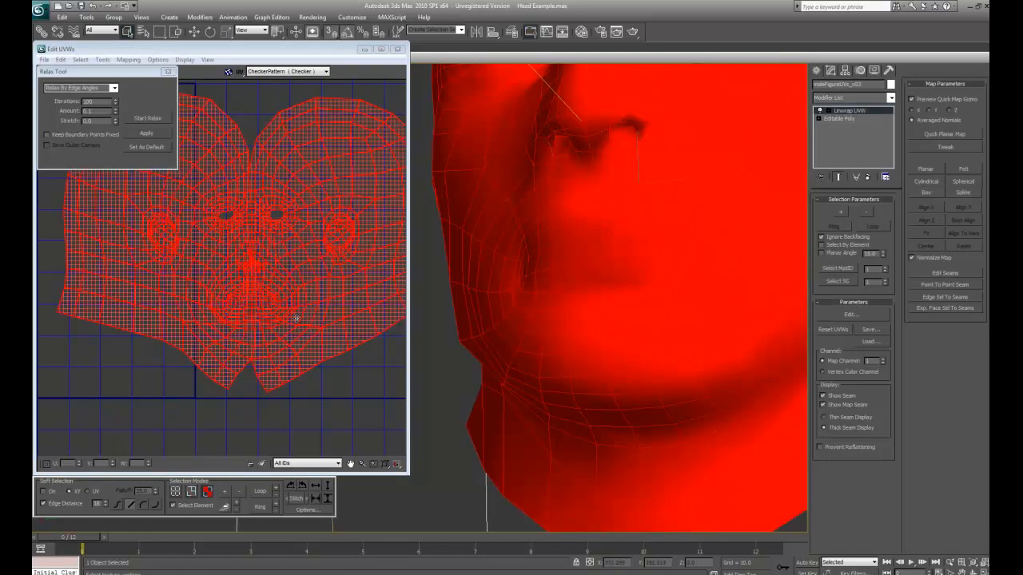
left_click(207, 491)
left_click(143, 120)
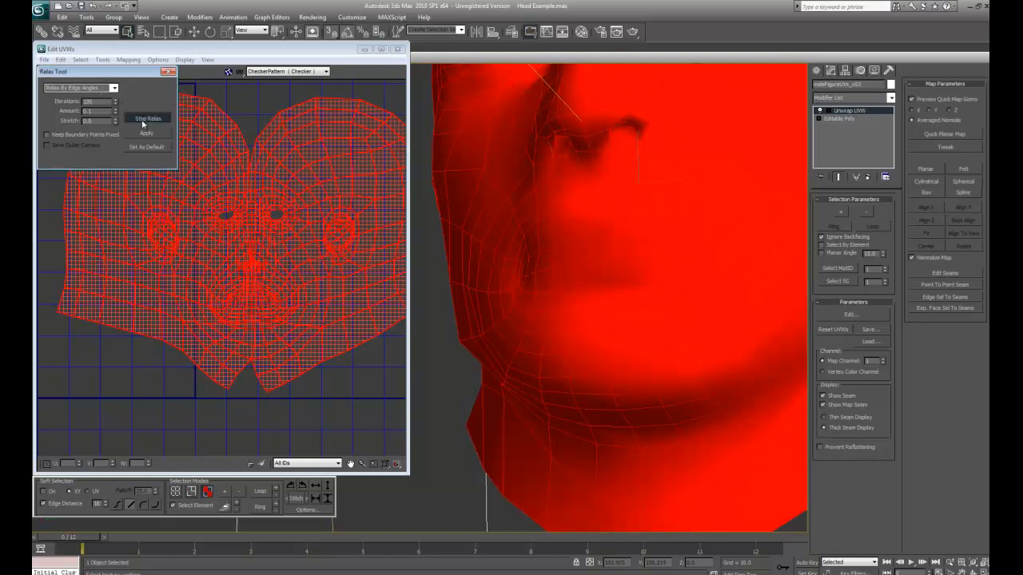
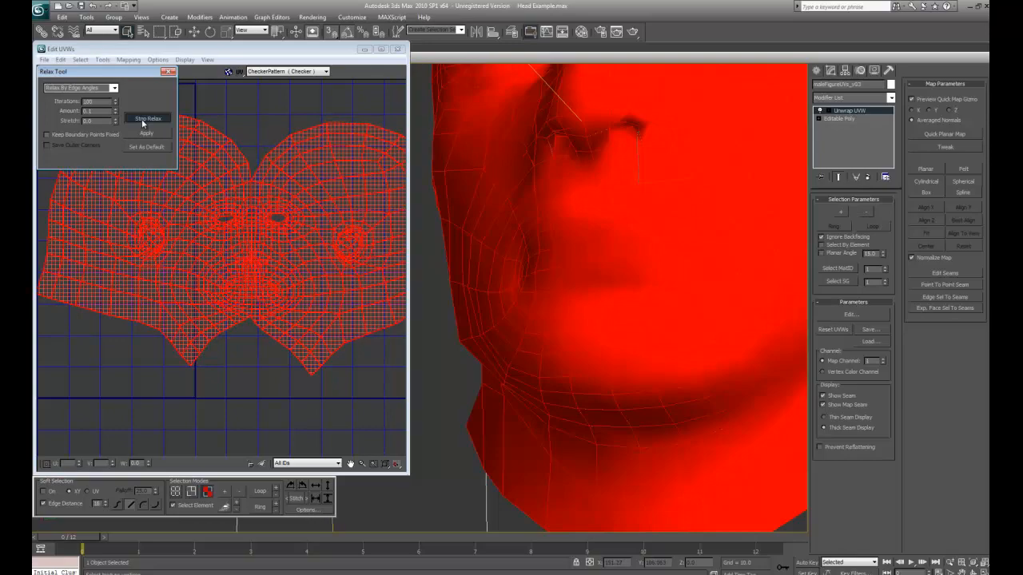
left_click(142, 123)
left_click(219, 373)
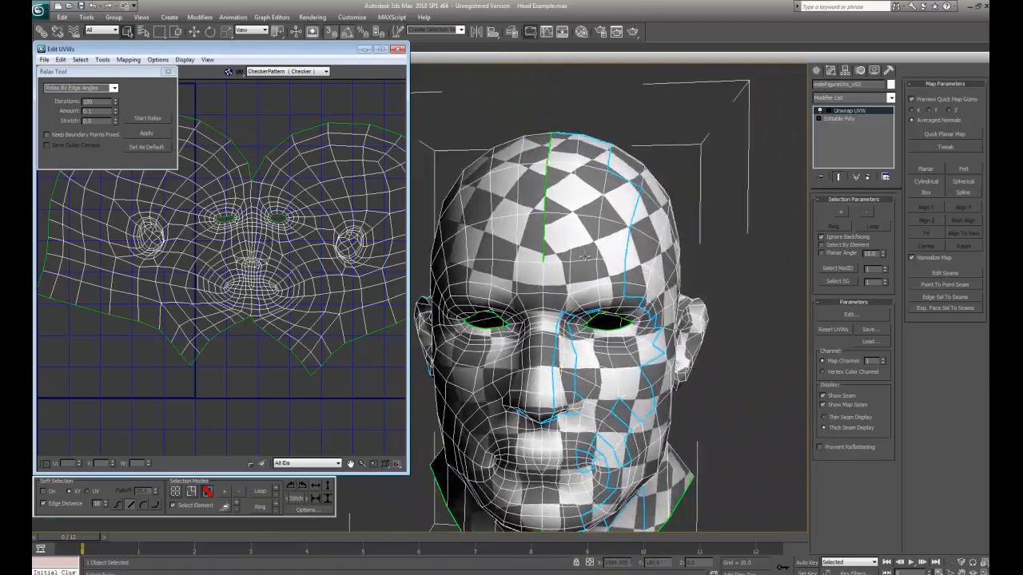
Step: Examine the relaxed head shell around the eyes and ears and the checker pattern on the model's face
middle_click_drag(585, 255, 496, 332, "alt")
middle_click_drag(216, 282, 227, 307)
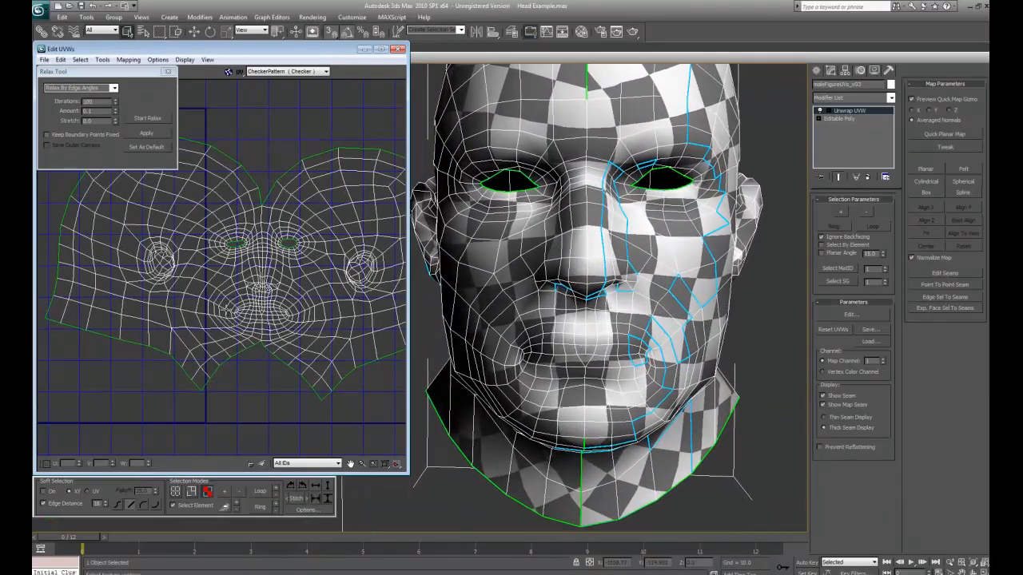
scroll(250, 283, "up", 5)
scroll(298, 323, "down", 4)
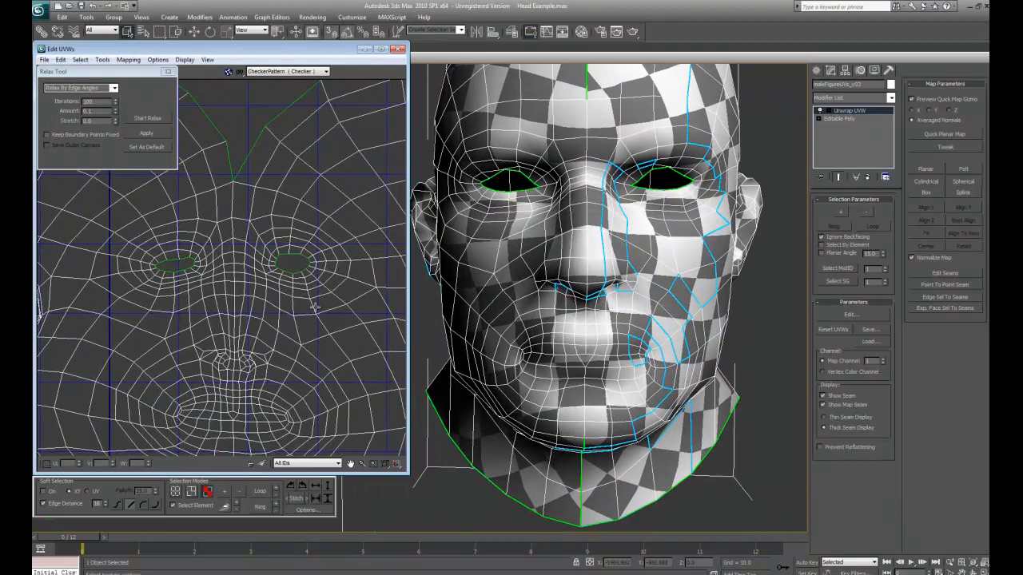
scroll(265, 325, "up", 4)
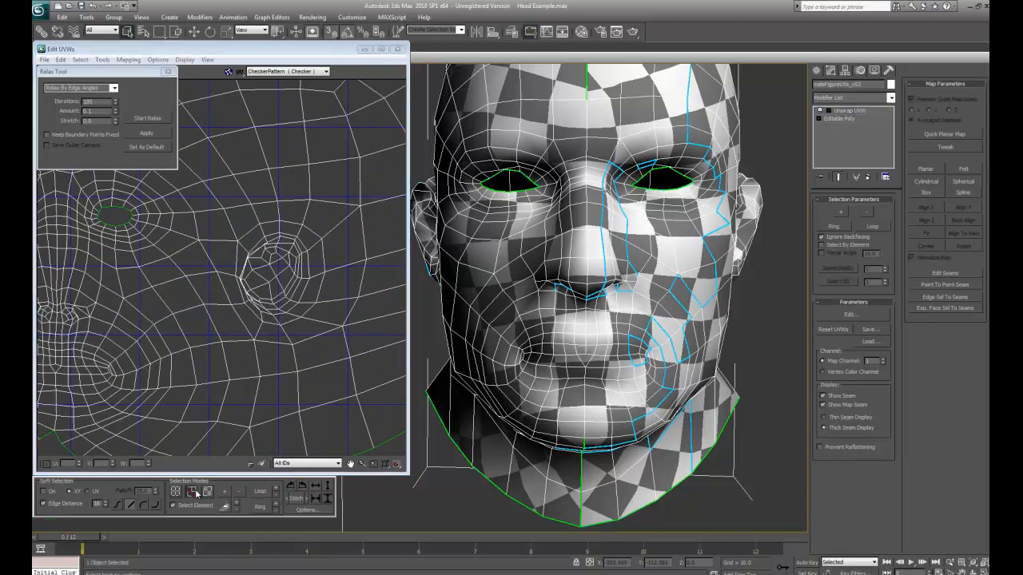
left_click(277, 318)
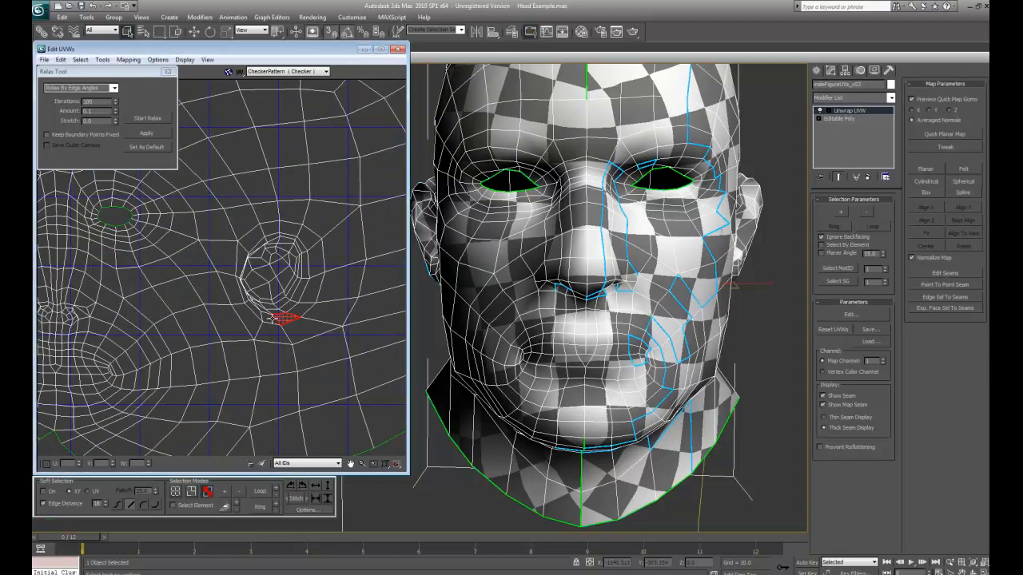
mouse_move(266, 317)
left_mouse_down()
mouse_move(240, 270)
mouse_move(271, 228)
mouse_move(306, 239)
mouse_move(309, 280)
left_mouse_up()
left_click(309, 286, "ctrl")
left_click(298, 311, "ctrl")
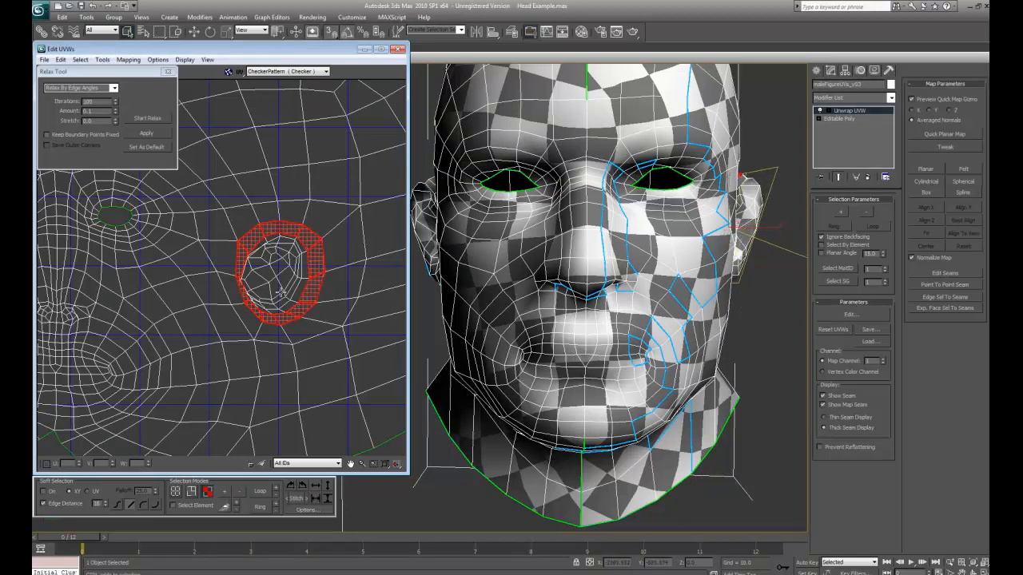
Step: Select the inner faces of the head's left ear in the UV shell
left_click(273, 285)
left_click(257, 280, "ctrl")
left_click(266, 273, "ctrl")
left_click(262, 292, "ctrl")
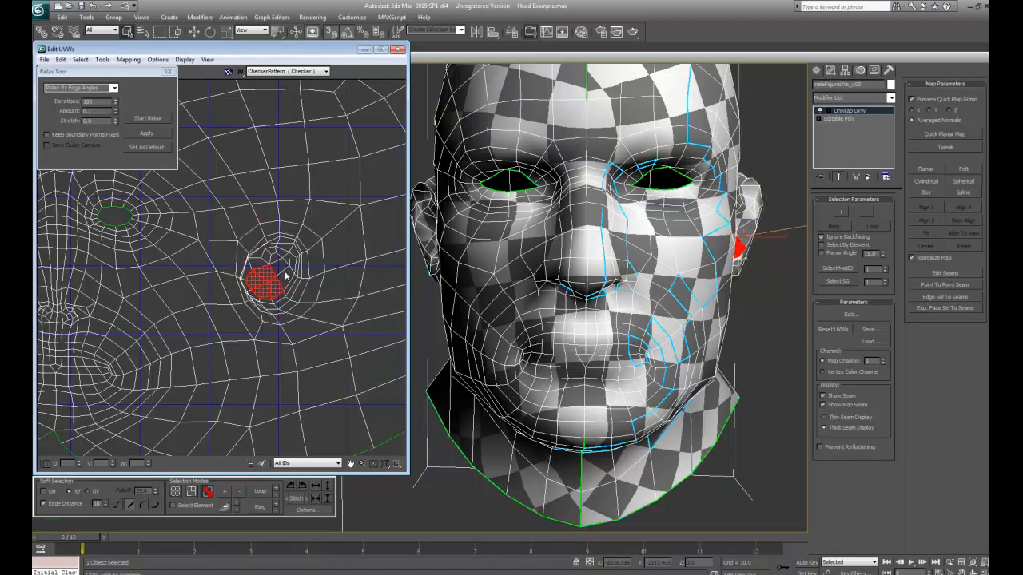
left_click(285, 276, "ctrl")
left_click(289, 261, "ctrl")
left_click(283, 255, "ctrl")
left_click(270, 251, "ctrl")
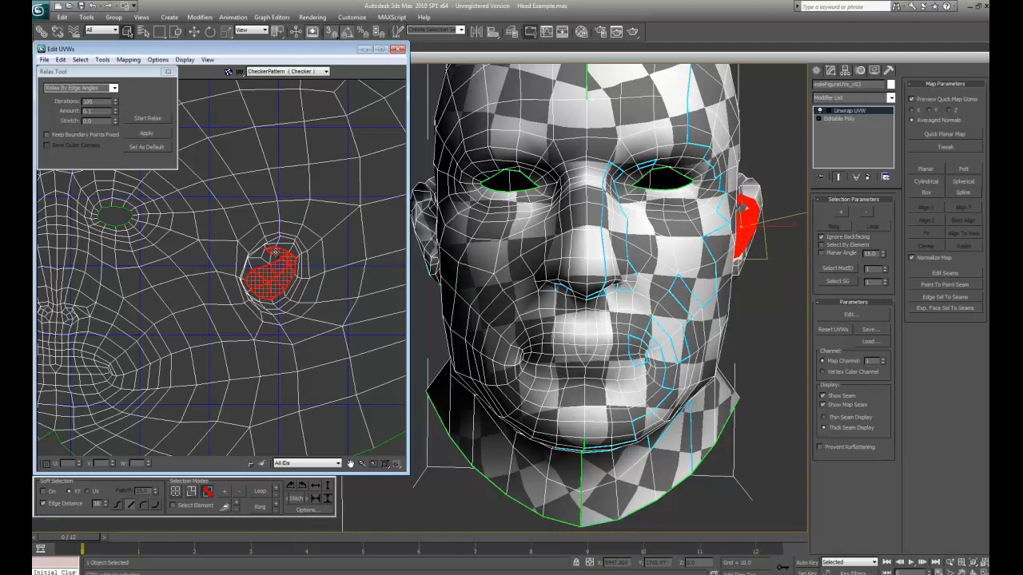
left_click(264, 258, "ctrl")
left_click(247, 268, "ctrl")
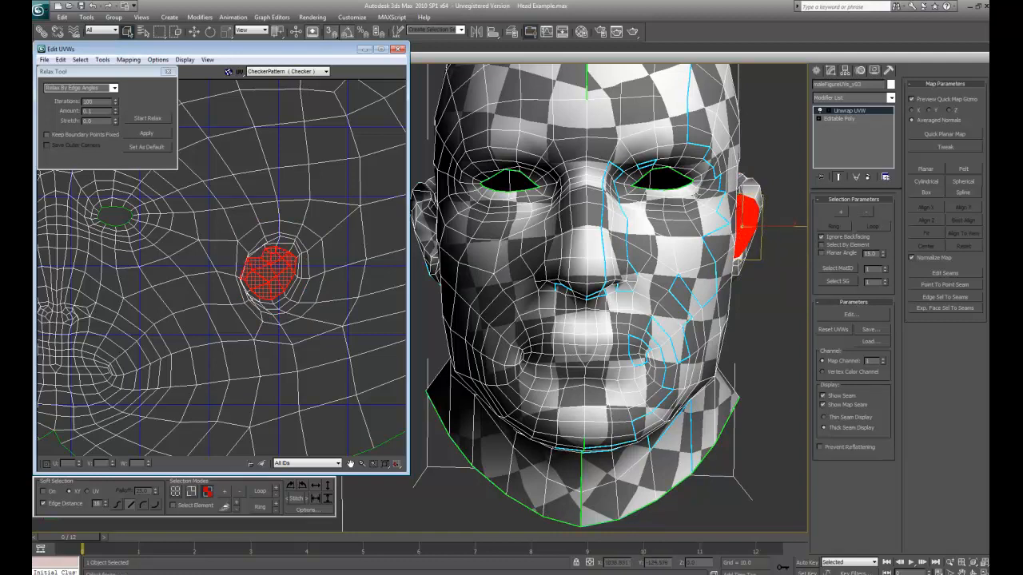
Step: Grow the left ear's face selection outward and add the missing faces around its rim
left_click(840, 213)
left_click(841, 213)
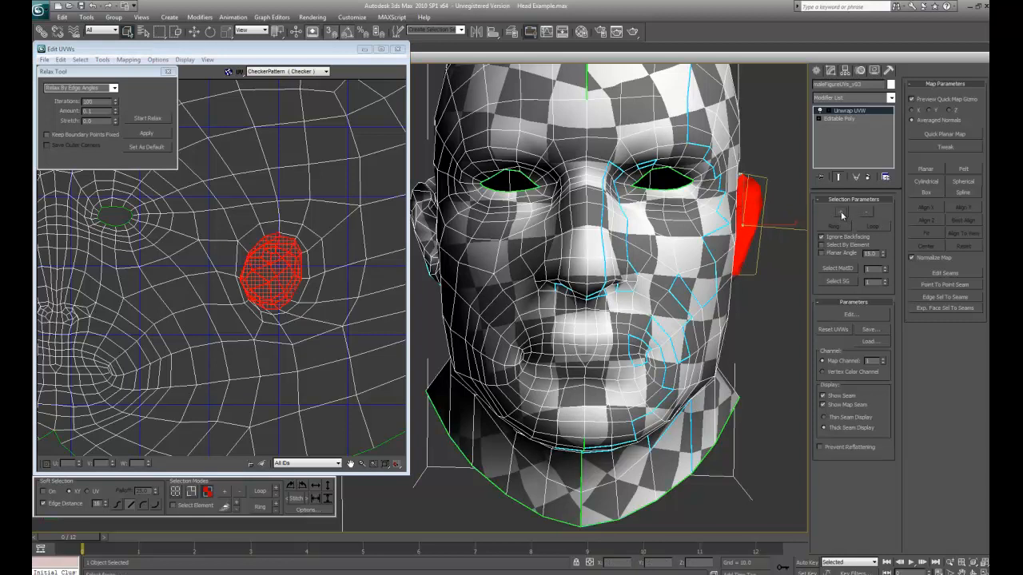
left_click(841, 212)
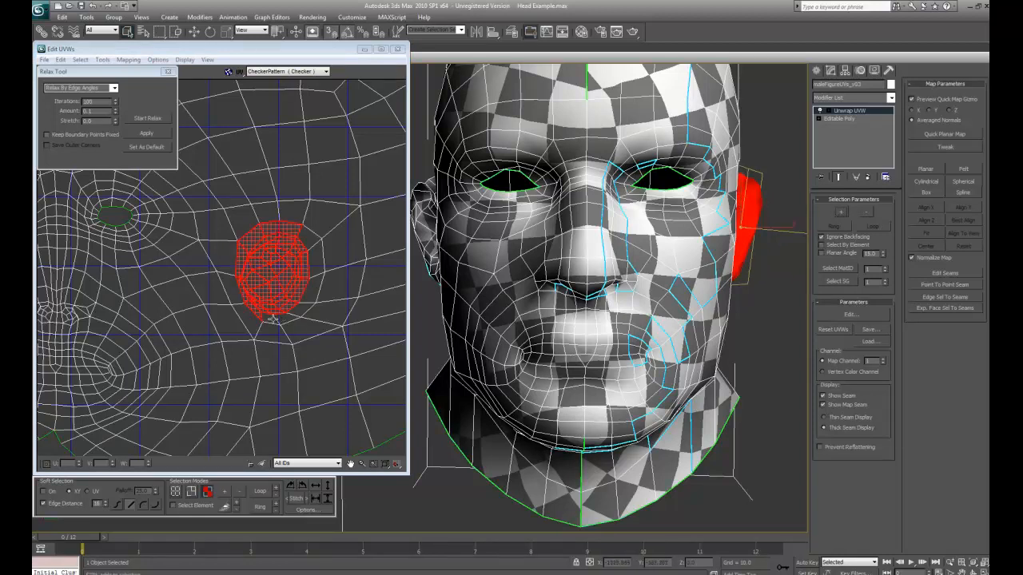
left_click_drag(273, 320, 326, 309)
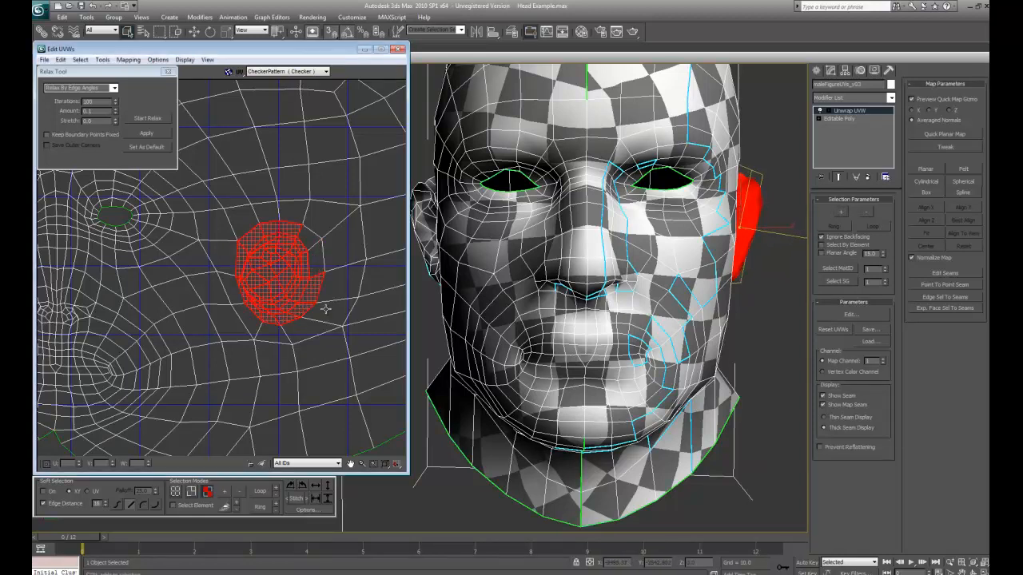
left_click(310, 238, "ctrl")
left_click(316, 262, "ctrl")
Step: Detach the selected left ear faces and move them clear of the head shell's outer side
middle_click_drag(338, 290, 192, 219)
scroll(192, 228, "down", 5)
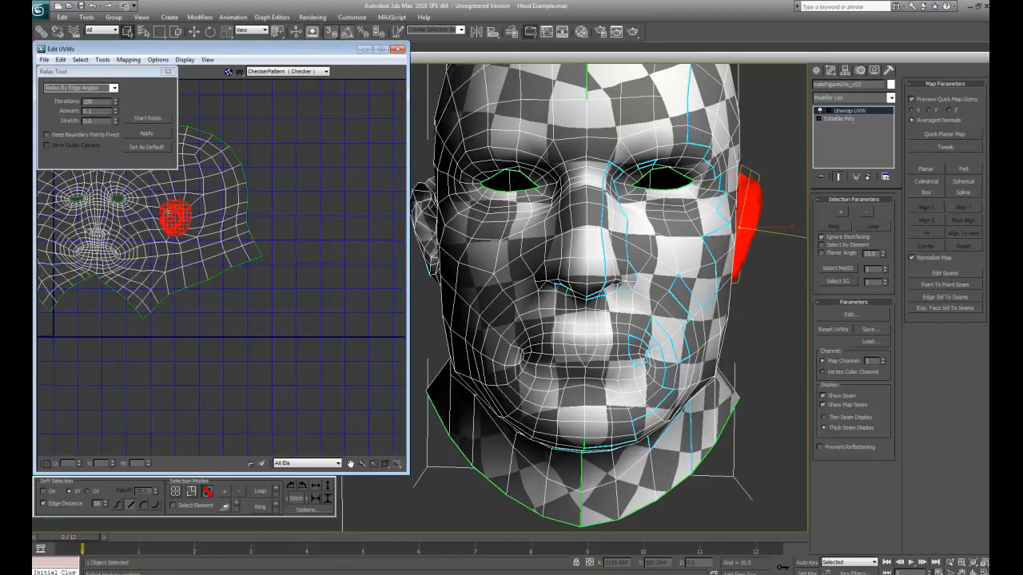
left_click_drag(182, 214, 312, 203)
left_click(290, 239)
middle_click_drag(152, 309, 325, 328)
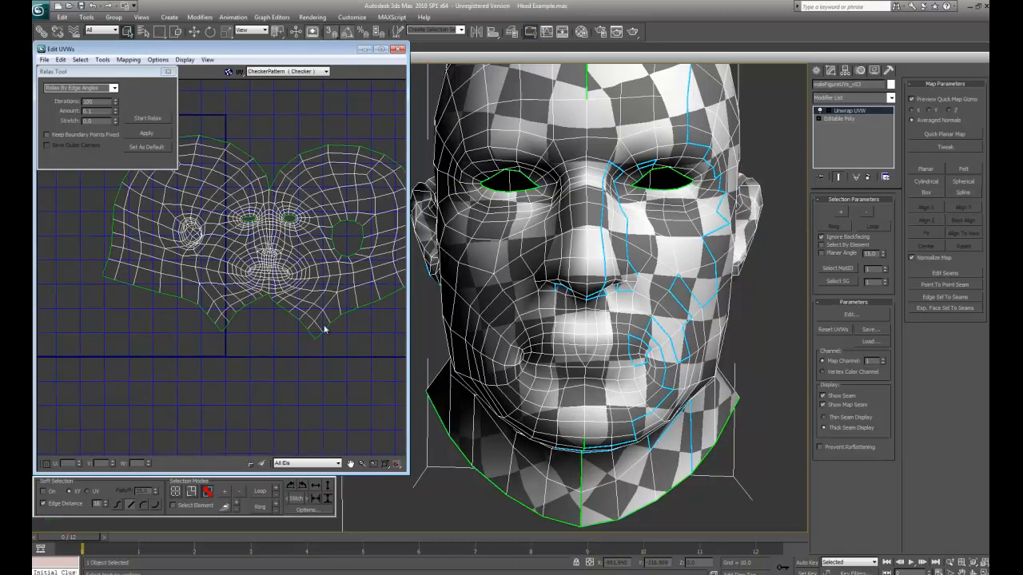
Step: Select the faces of the head's right ear in the UV shell, growing the selection out to its rim
scroll(192, 218, "up", 5)
scroll(151, 227, "up", 4)
middle_click_drag(151, 227, 256, 279)
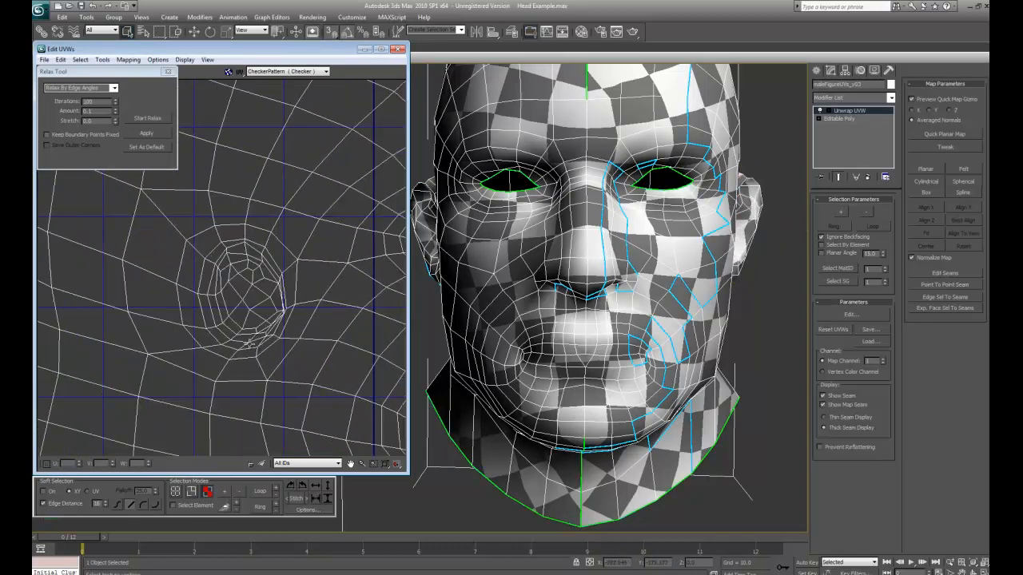
mouse_move(257, 323)
left_mouse_down()
mouse_move(244, 317)
mouse_move(226, 265)
mouse_move(252, 266)
mouse_move(239, 270)
mouse_move(244, 289)
mouse_move(262, 301)
mouse_move(276, 300)
mouse_move(268, 288)
mouse_move(293, 292)
left_mouse_up()
left_click(841, 213)
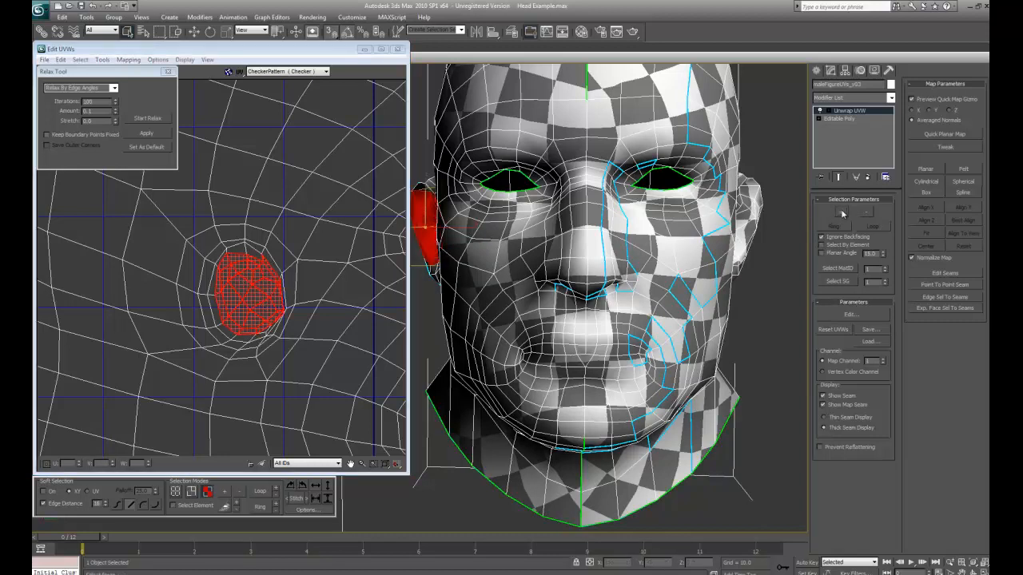
left_click(841, 213)
mouse_move(234, 245)
left_mouse_down()
mouse_move(204, 285)
mouse_move(210, 327)
mouse_move(226, 342)
mouse_move(260, 342)
left_mouse_up()
Step: Detach the selected right ear faces and place them below the head shell
scroll(264, 339, "down", 5)
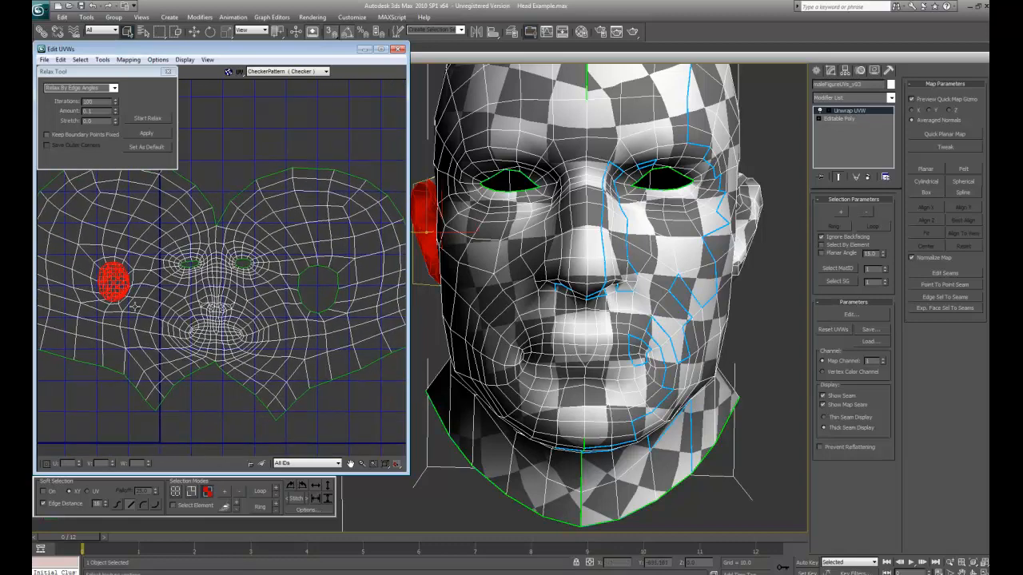
scroll(135, 307, "up", 4)
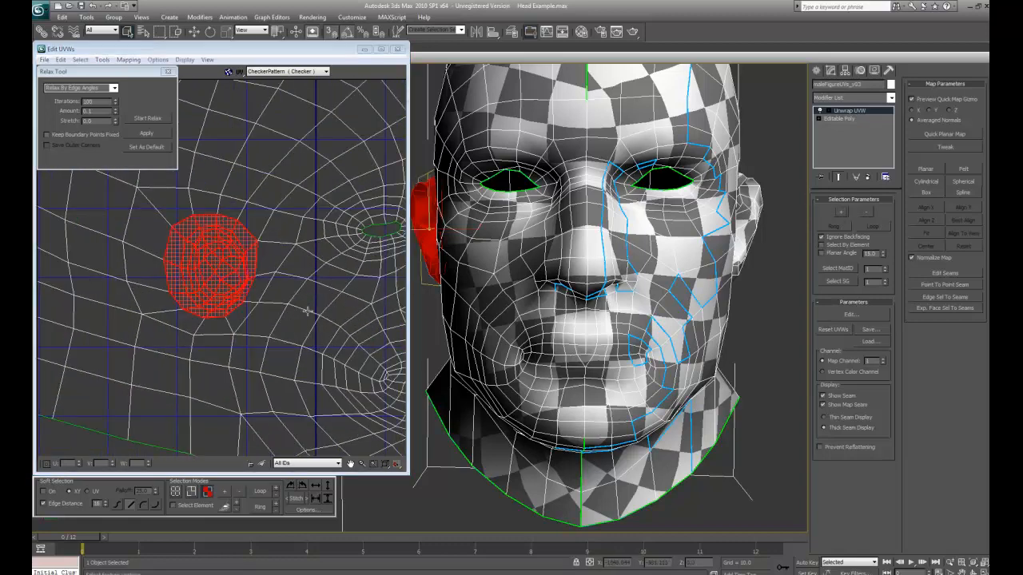
scroll(258, 351, "down", 5)
left_click_drag(225, 230, 148, 356)
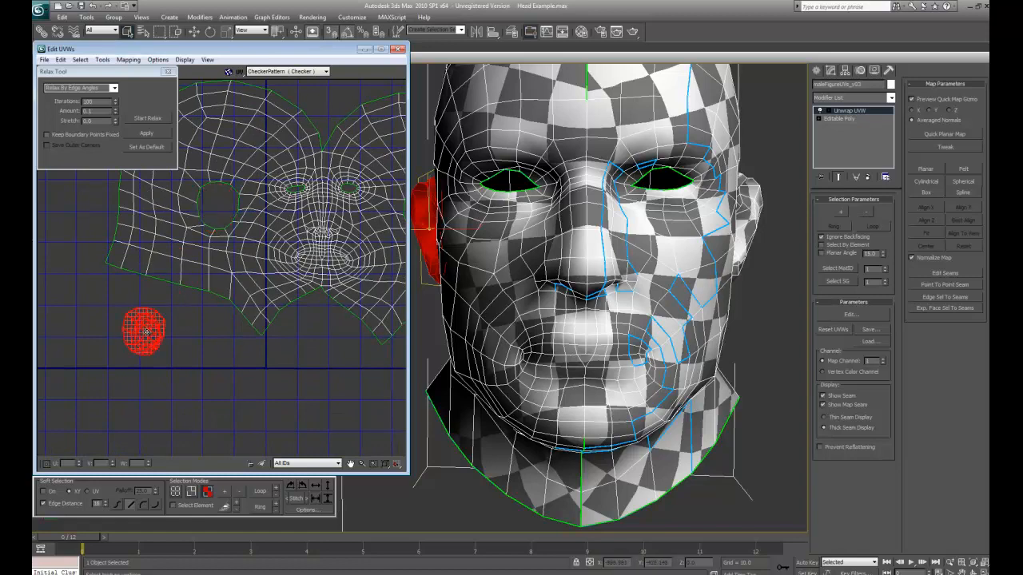
left_click(258, 397)
scroll(254, 232, "up", 2)
left_click(285, 285)
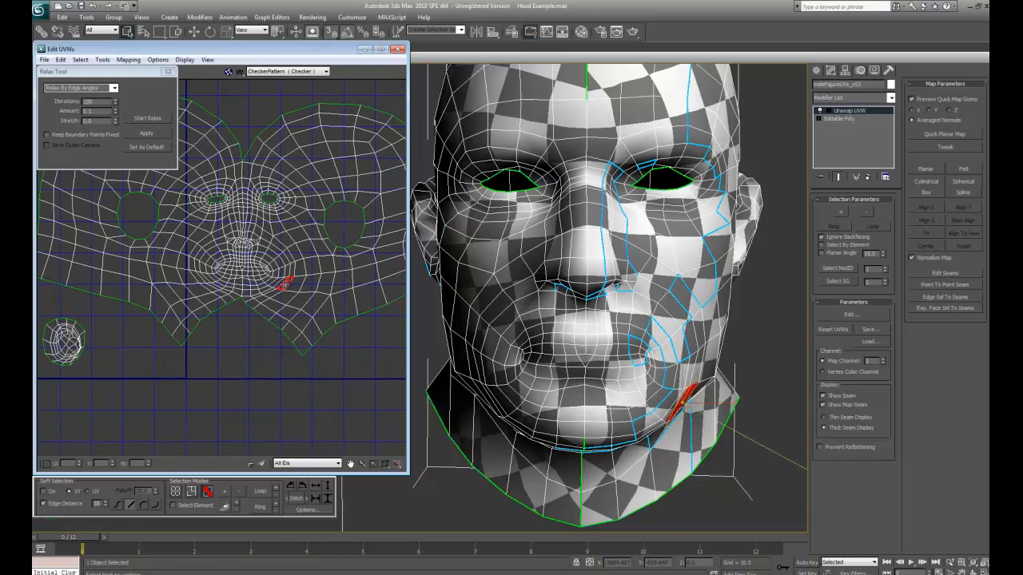
left_click(841, 212)
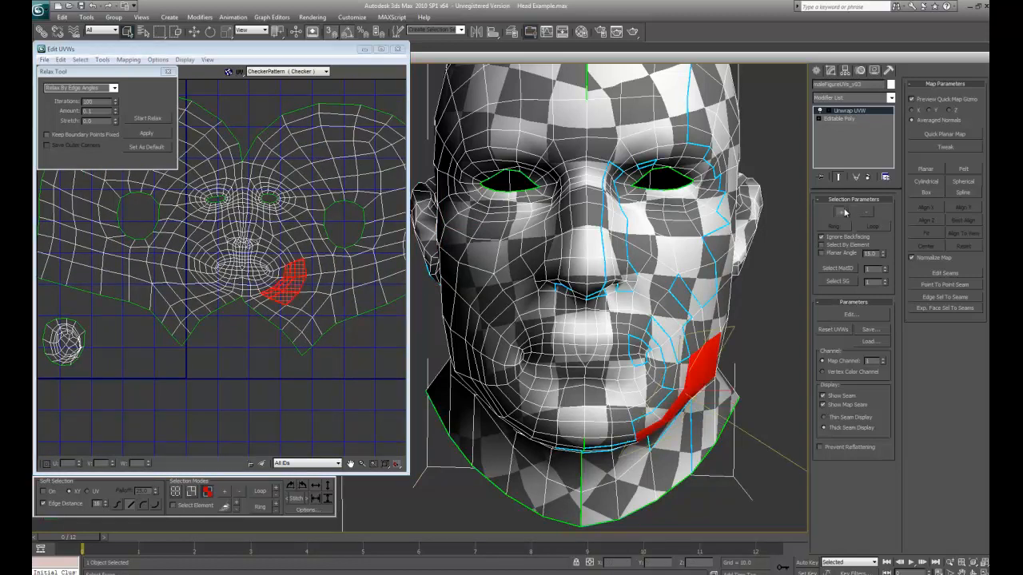
left_click(840, 211)
left_click(840, 212)
left_click(842, 210)
left_click(842, 210)
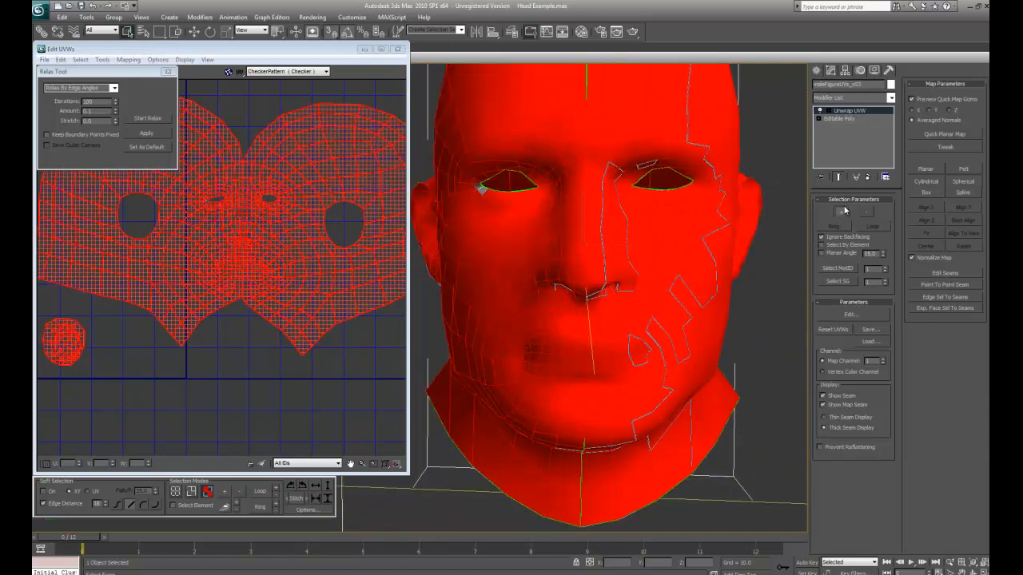
left_click(229, 435)
Step: Select the whole head shell with Select Element enabled, and relax it by edge angles followed by face angles
left_click(178, 506)
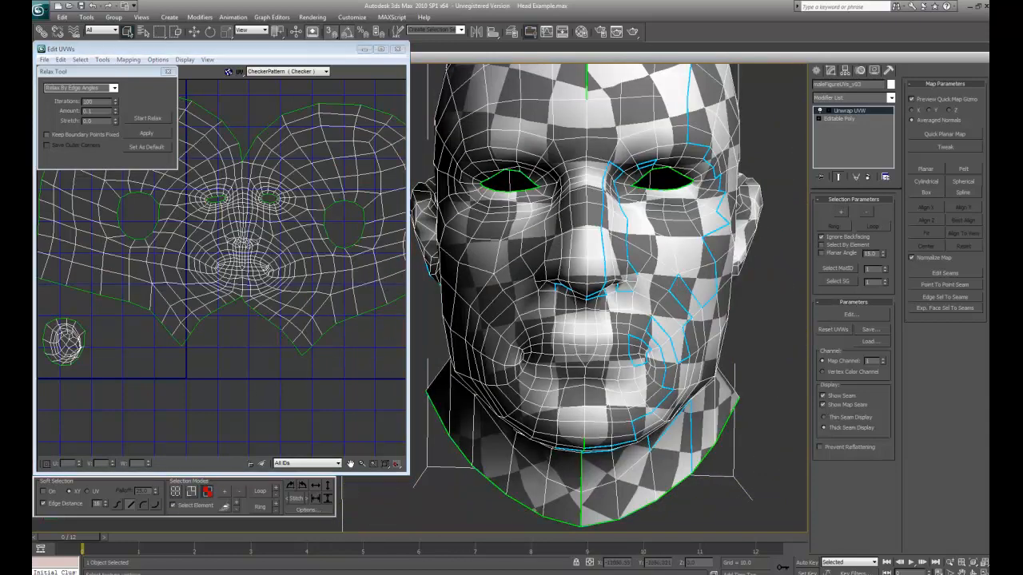
left_click(264, 266)
left_click(148, 118)
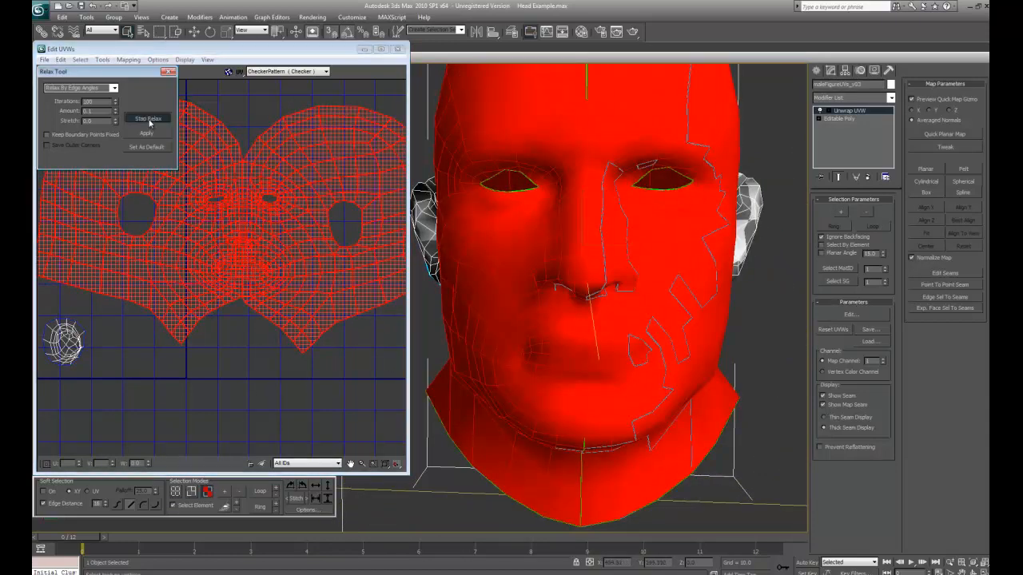
left_click(114, 87)
left_click(80, 97)
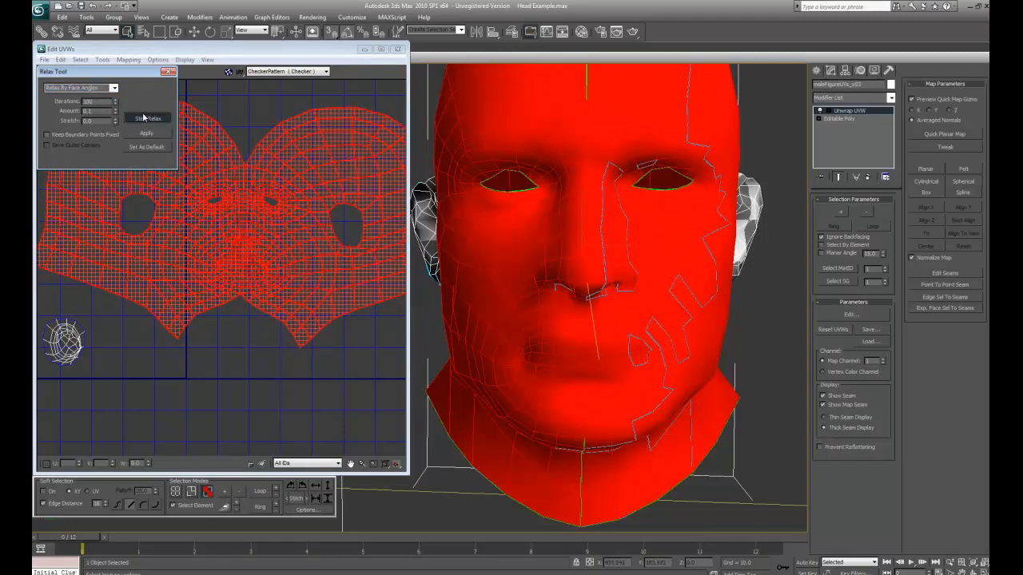
left_click(144, 116)
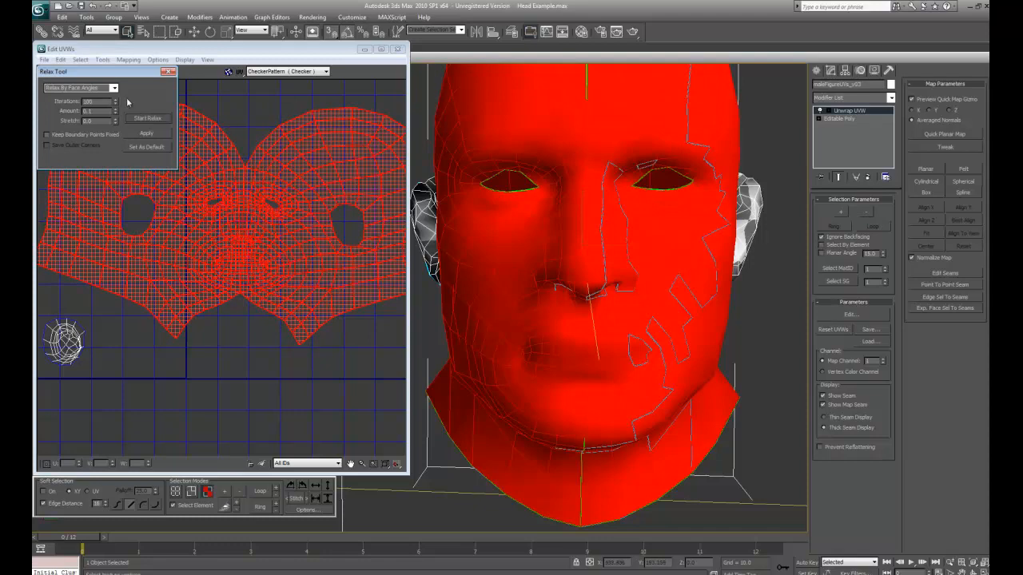
Step: Relax the head shell again using Relax By Edge Angles, close the Relax Tool and clear the selection
left_click(113, 87)
left_click(88, 92)
left_click(138, 118)
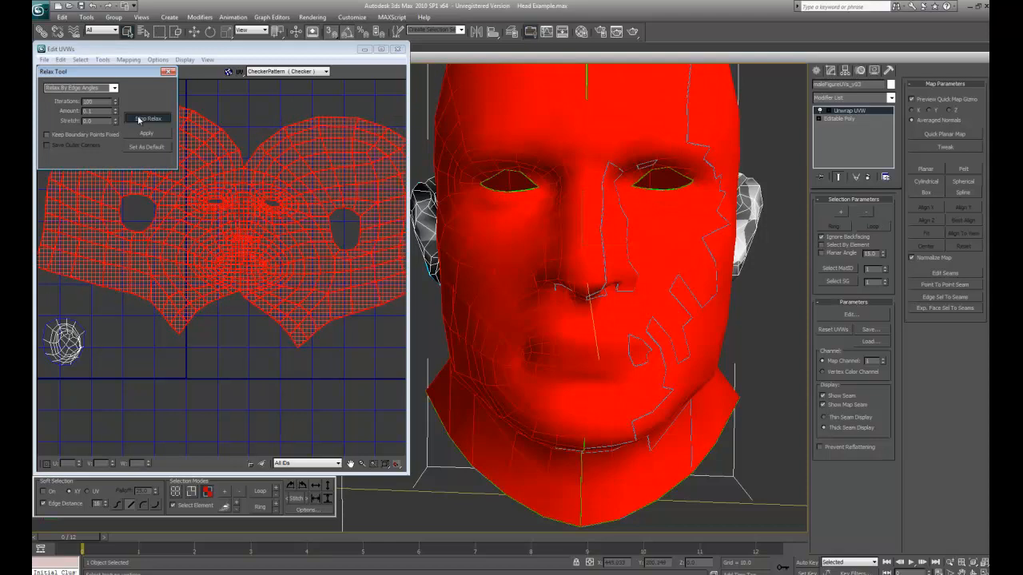
left_click(139, 119)
left_click(172, 72)
left_click(279, 102)
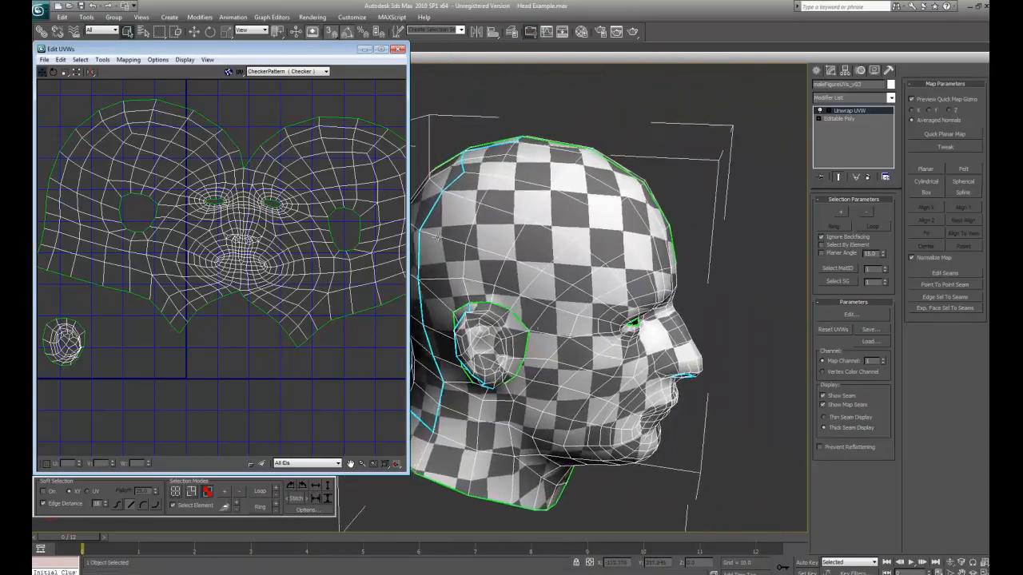
Step: Select a face on the front rim of the right ear on the model and examine the seams around it
left_click(566, 338)
middle_click_drag(566, 340, 723, 396, "alt")
scroll(631, 349, "up", 4)
scroll(102, 310, "up", 3)
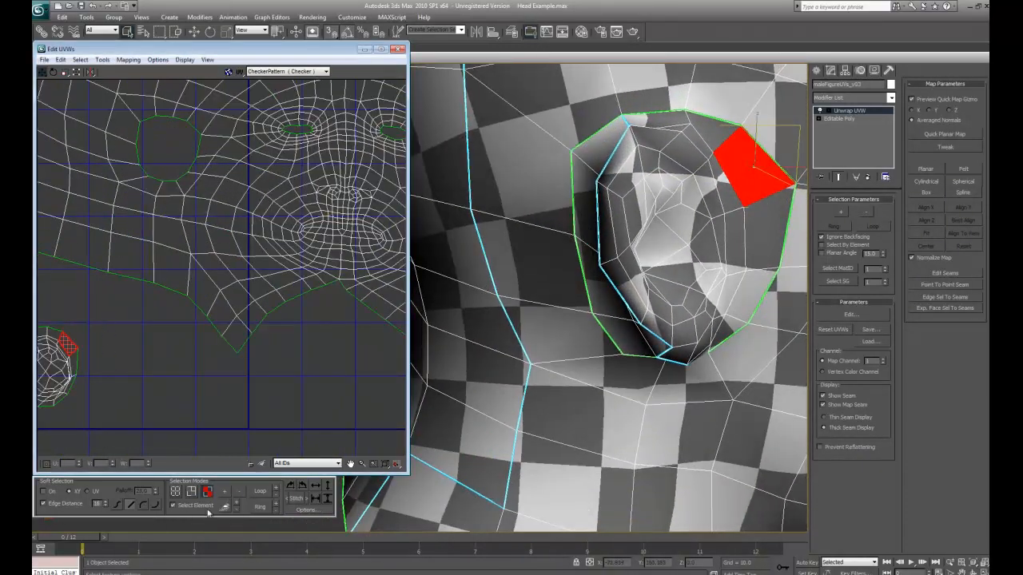
Step: Turn off Select Element and select the full ring of edges crossing the right ear's outer rim
left_click(179, 505)
left_click(192, 492)
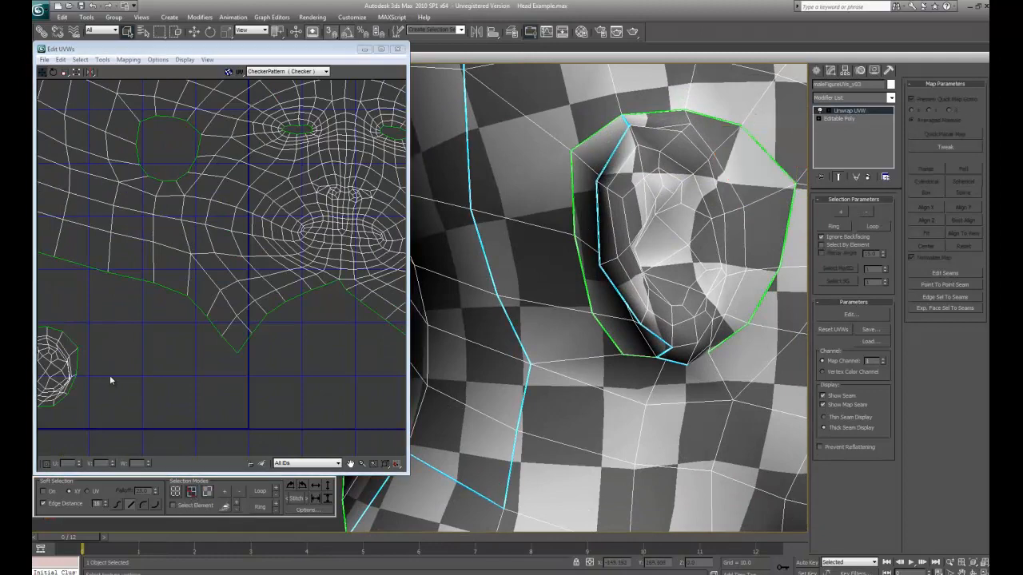
middle_click_drag(68, 360, 157, 296)
scroll(157, 295, "up", 2)
left_click(171, 285)
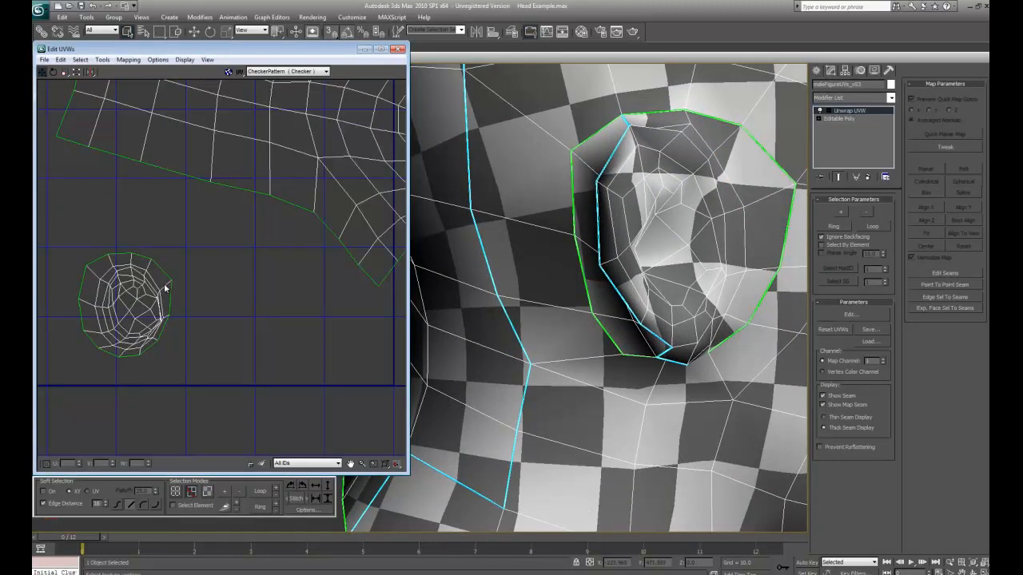
left_click(166, 287)
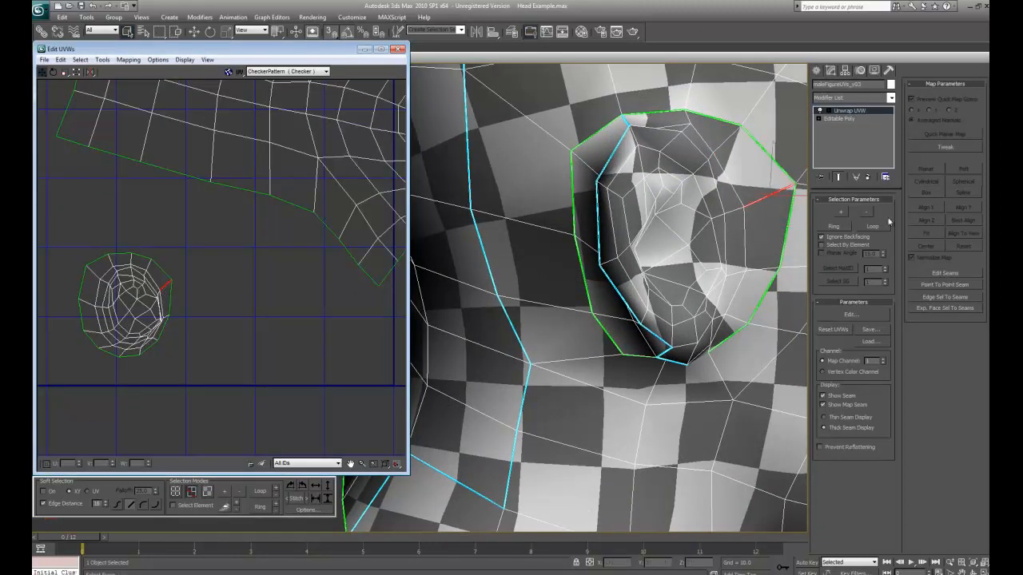
left_click(839, 227)
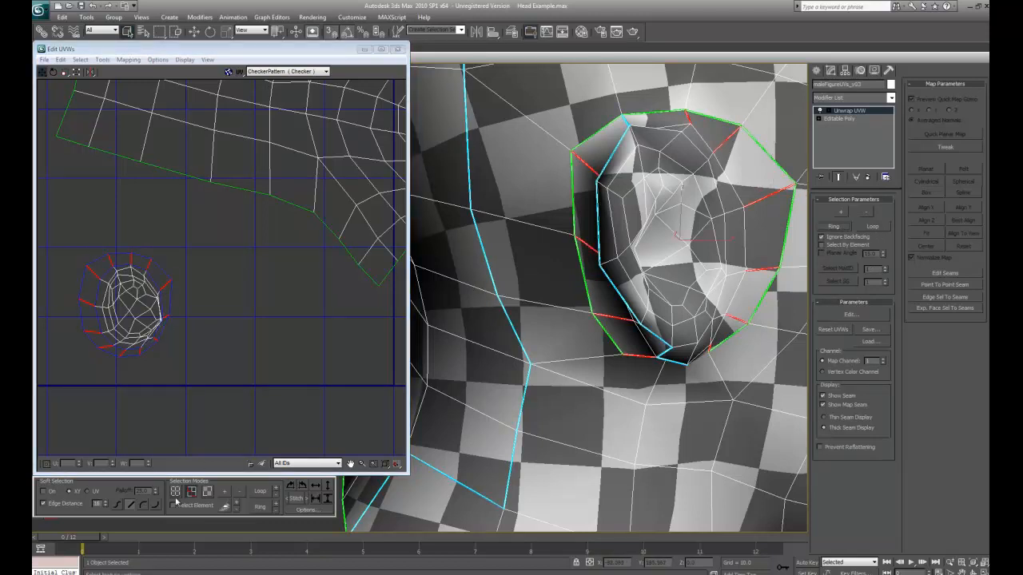
Step: Try to select the right ear's rim faces as a ring, starting from two adjacent faces on the front rim
left_click(207, 492)
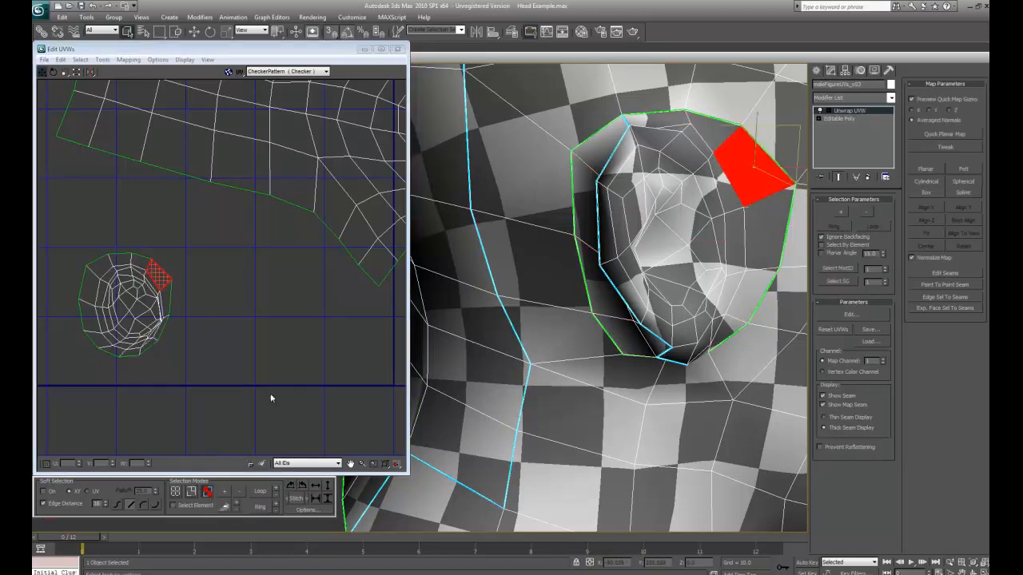
left_click(191, 491)
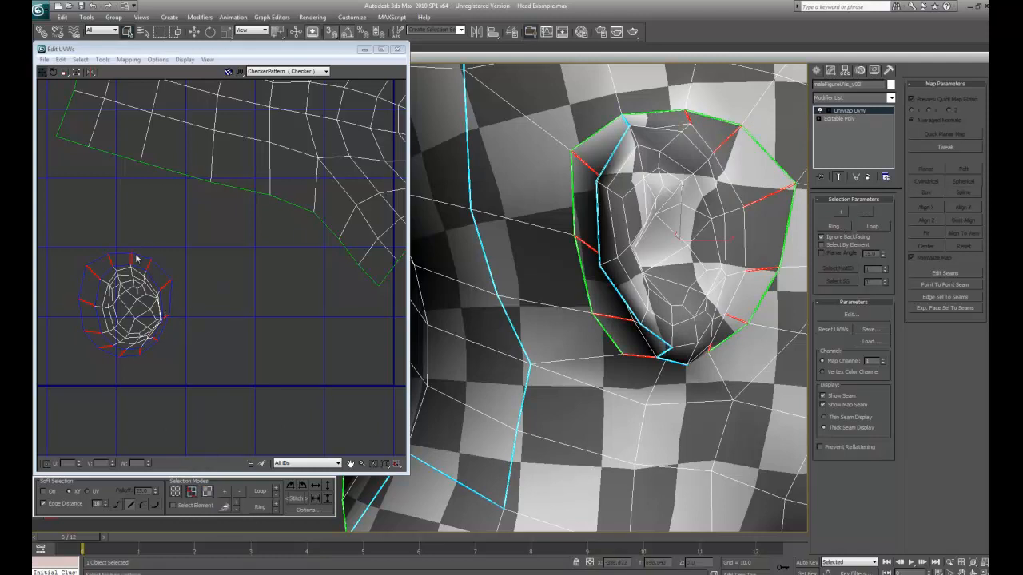
left_click(208, 492)
left_click(166, 296, "ctrl")
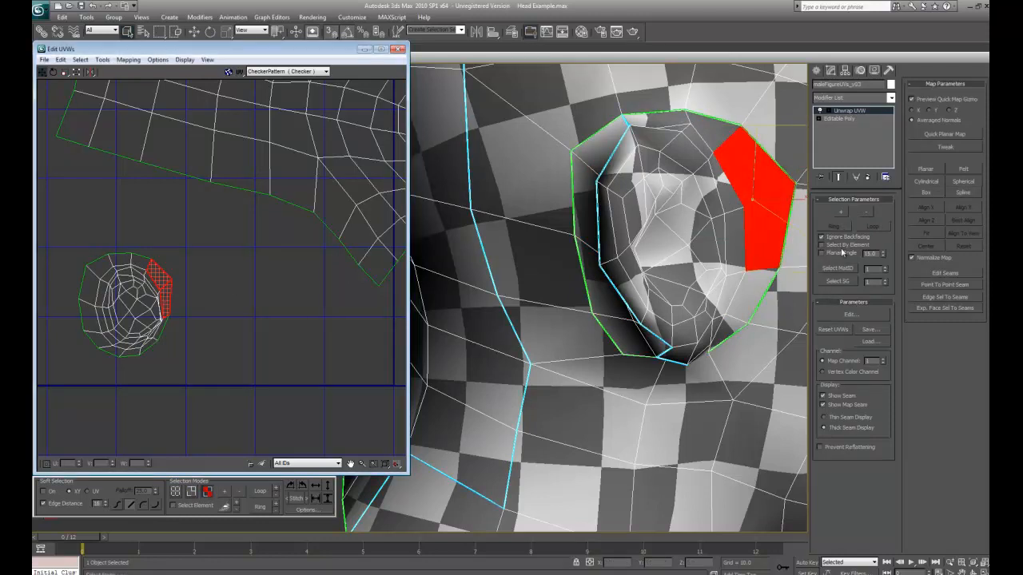
left_click(841, 228)
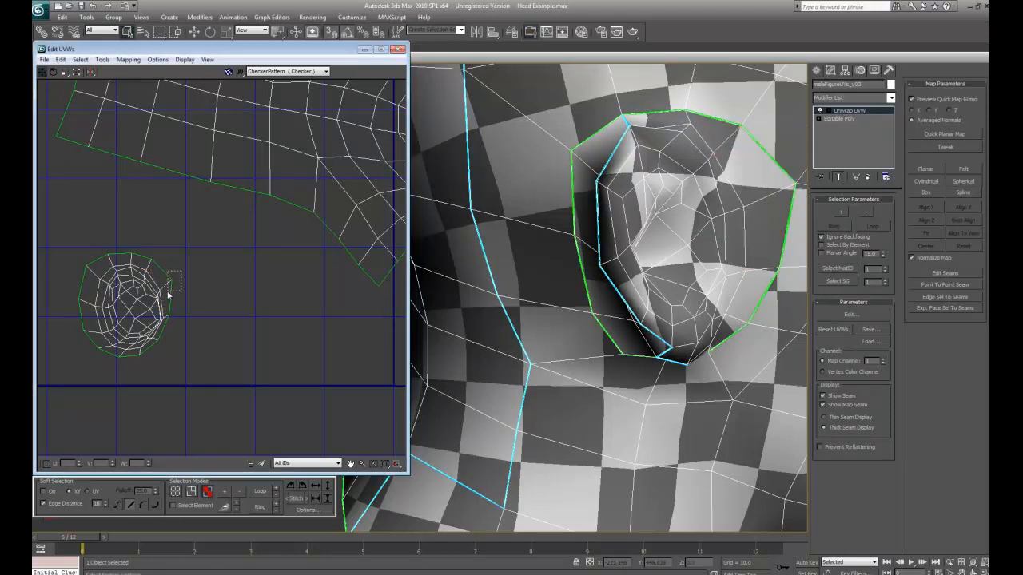
Step: Select the band of outer rim faces on the right ear shell, separate it from the inner ear and clear the selection
left_click_drag(169, 296, 163, 288)
left_click_drag(144, 254, 300, 270, "ctrl")
left_click(302, 370)
Step: Select the band of outer rim faces on the left ear shell, move it off the inner ear as its own piece and deselect it
scroll(271, 350, "down", 3)
middle_click_drag(269, 349, 48, 338)
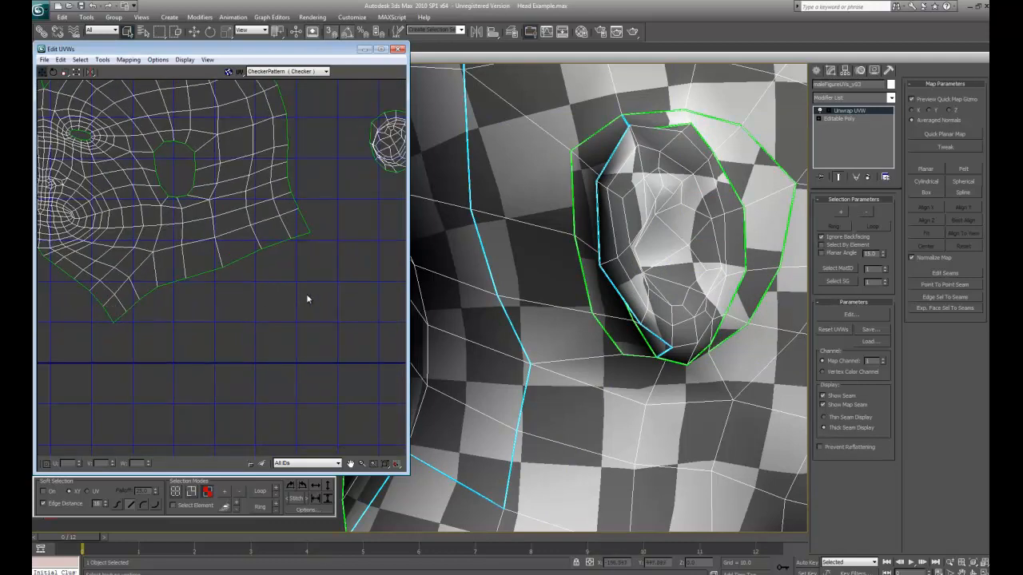
scroll(232, 183, "up", 3)
middle_click_drag(390, 138, 182, 250)
scroll(182, 250, "up", 2)
left_click_drag(257, 264, 186, 219)
left_click(203, 221, "ctrl")
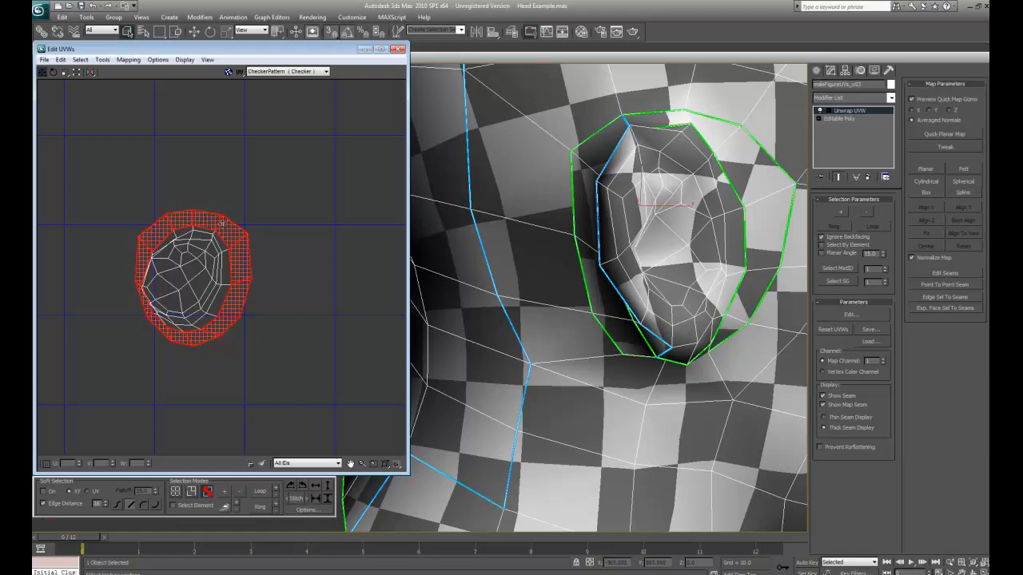
left_click_drag(228, 246, 127, 162)
left_click(123, 372)
Step: Stitch the left ear's rim band onto the head shell, edge by edge around the left ear hole
scroll(121, 360, "down", 3)
middle_click_drag(118, 315, 196, 328)
scroll(197, 330, "down", 3)
middle_click_drag(83, 358, 181, 369)
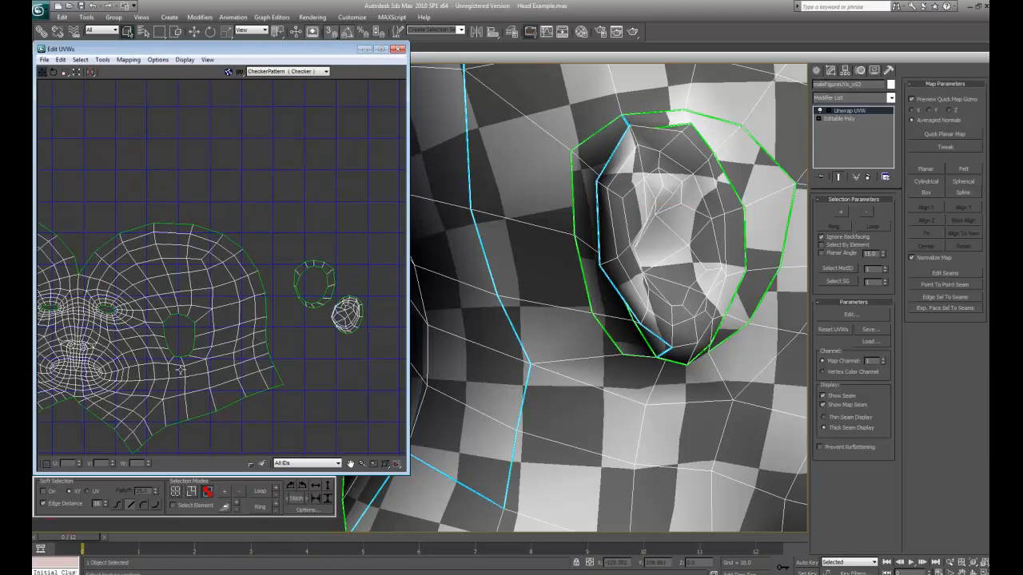
left_click(191, 489)
scroll(182, 319, "up", 3)
middle_click_drag(179, 311, 207, 197)
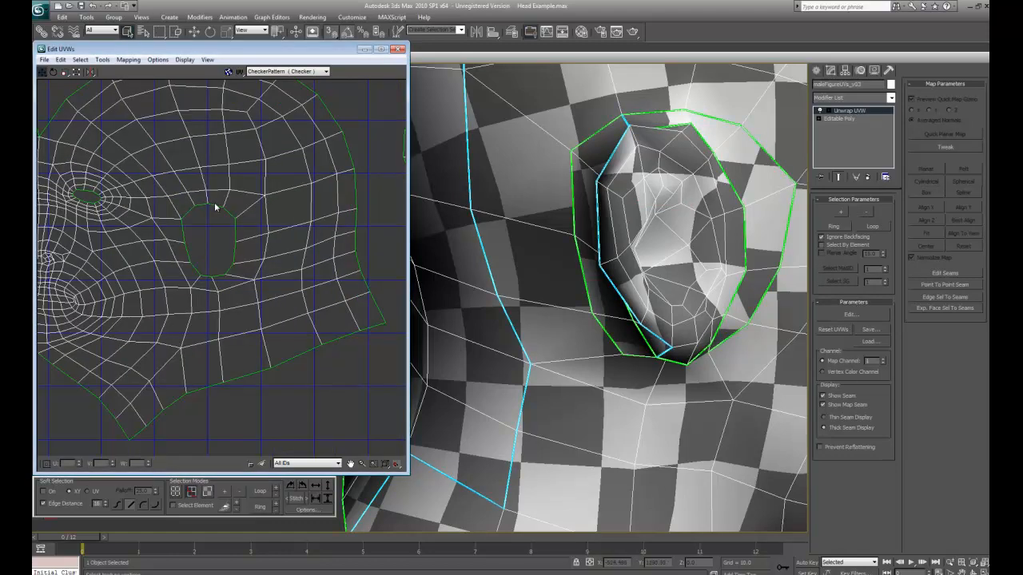
scroll(231, 248, "up", 4)
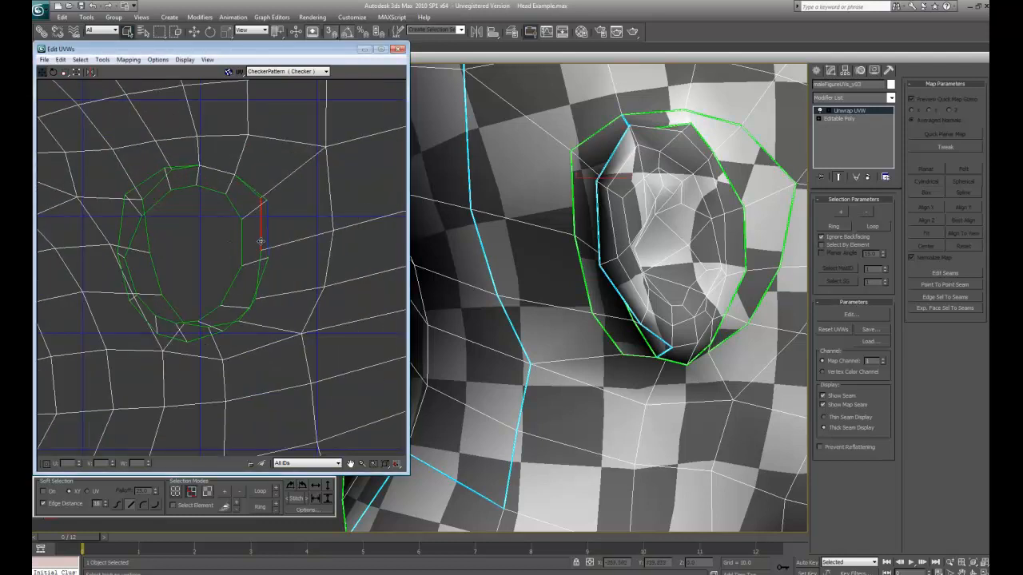
key("s")
left_click(256, 289)
key("s")
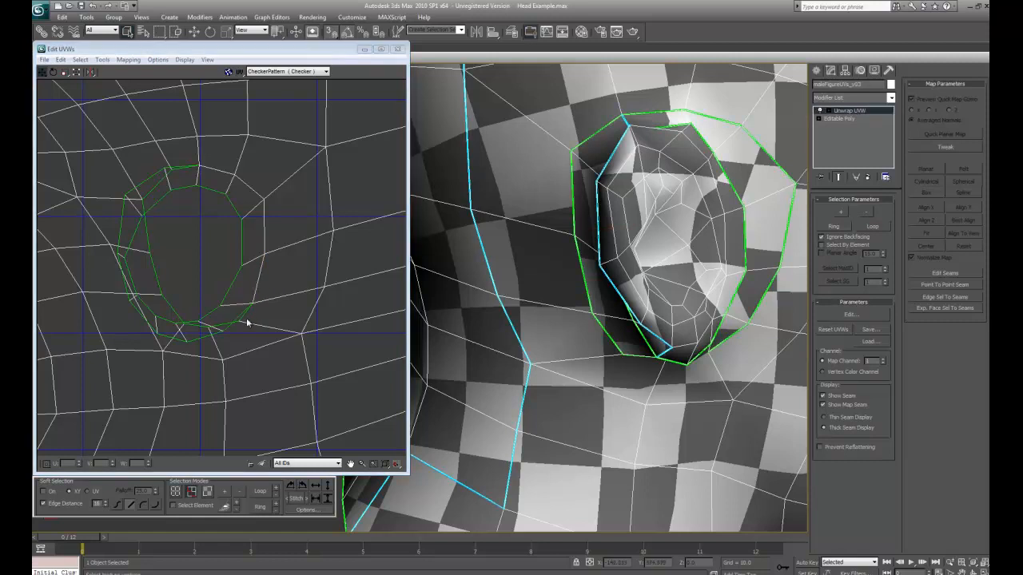
left_click(203, 326)
key("s")
left_click(168, 322)
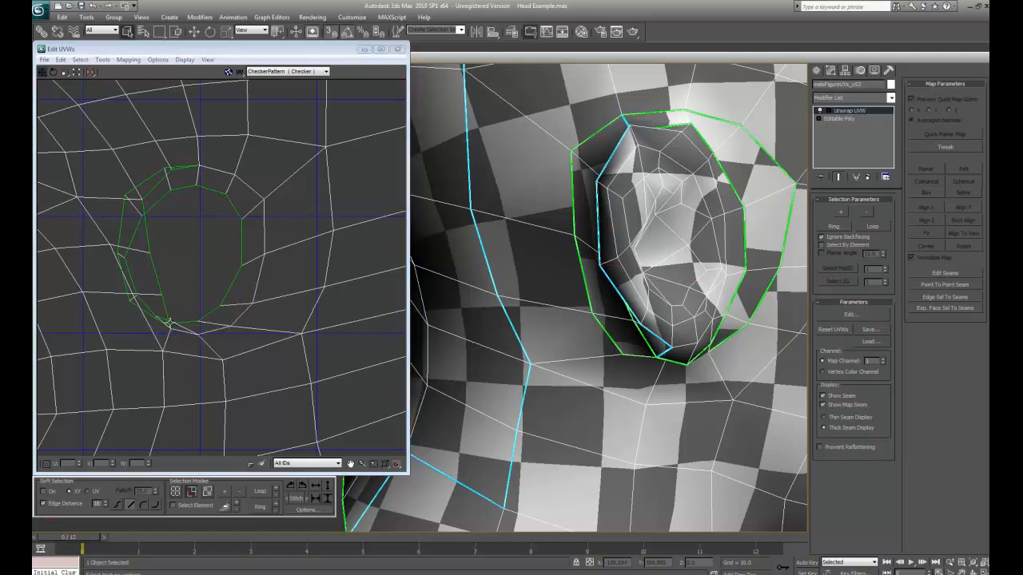
left_click(146, 309)
key("s")
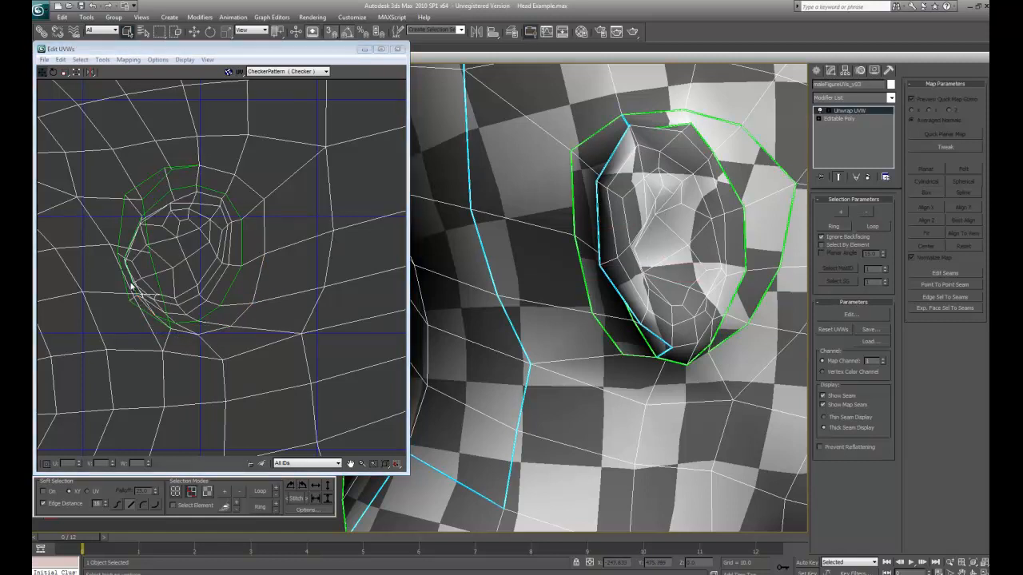
left_click(149, 302)
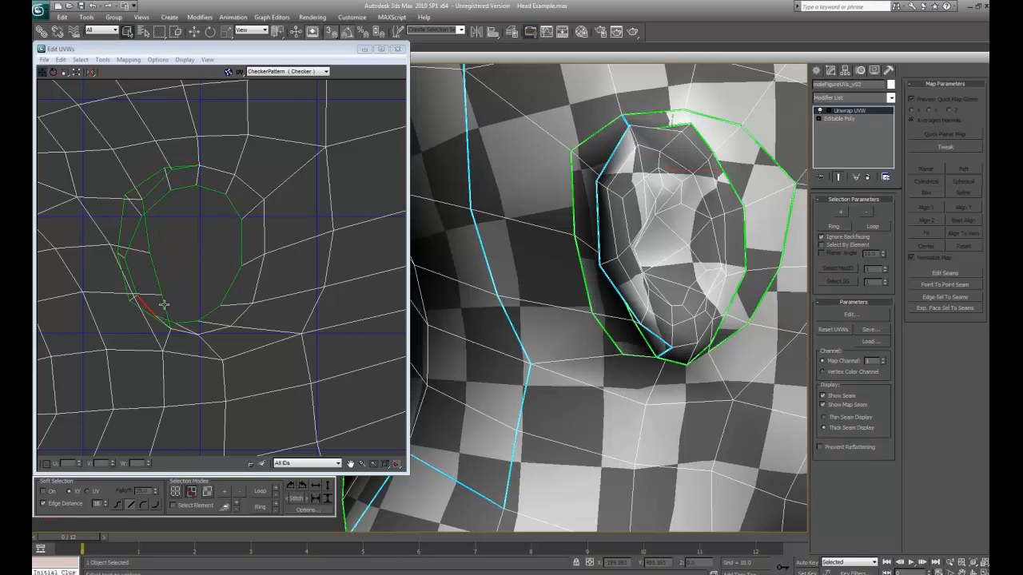
key("s")
left_click(148, 268)
key("s")
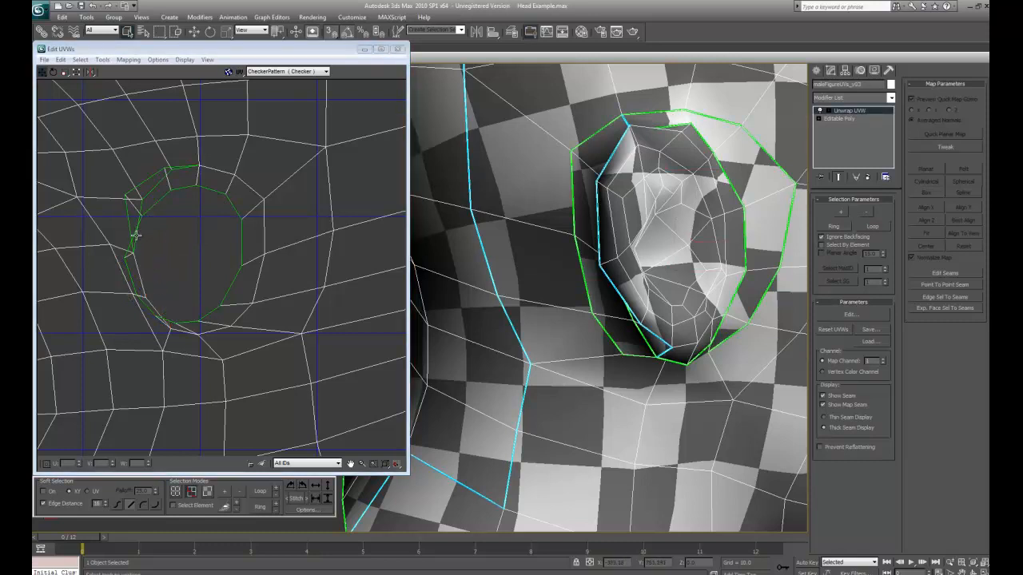
left_click(136, 235)
key("s")
left_click(151, 186)
key("s")
Step: Stitch the right ear's rim band onto the head shell around the ear hole, undoing any stitch that pulls in the inner ear
middle_click_drag(84, 274, 265, 227)
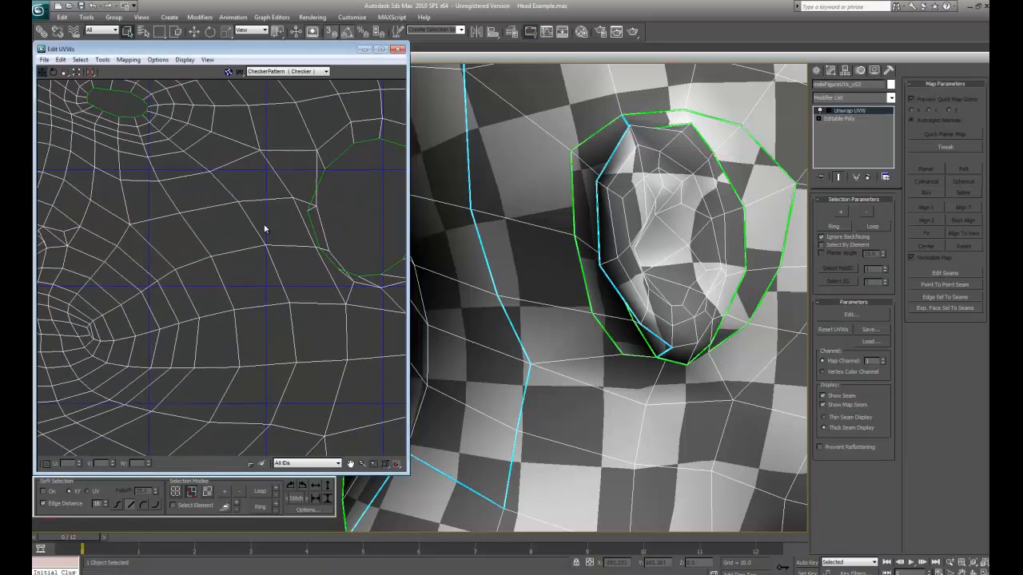
middle_click_drag(89, 234, 286, 230)
middle_click_drag(112, 228, 284, 219)
middle_click_drag(189, 203, 373, 276)
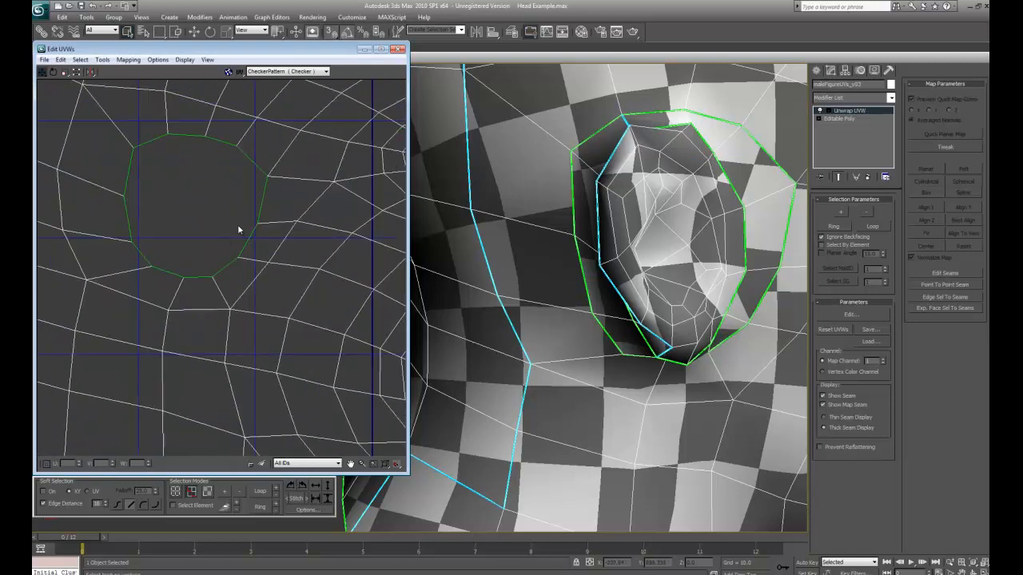
left_click(252, 239)
key("s")
left_click(261, 203)
key("s")
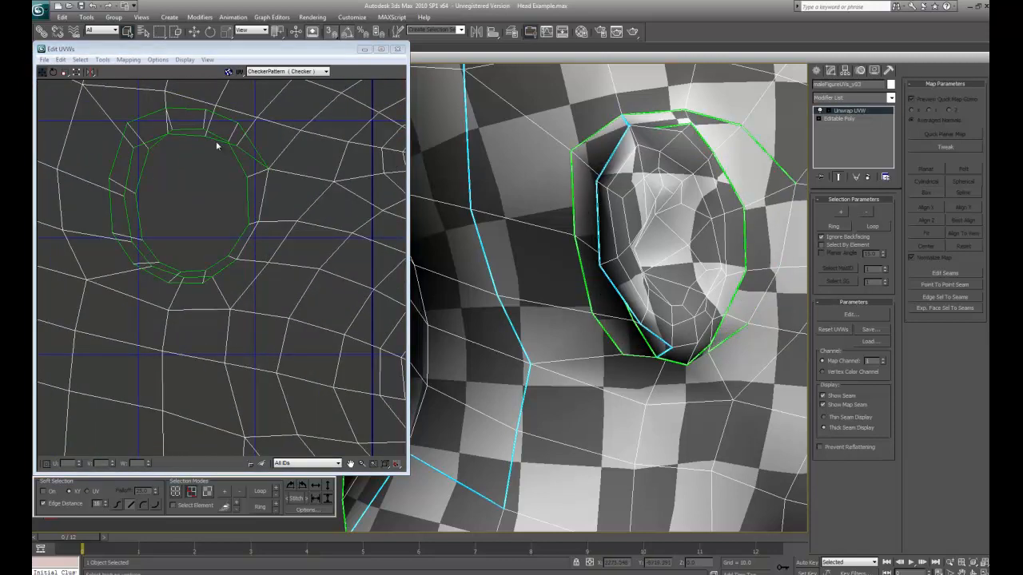
left_click(215, 141)
key("s")
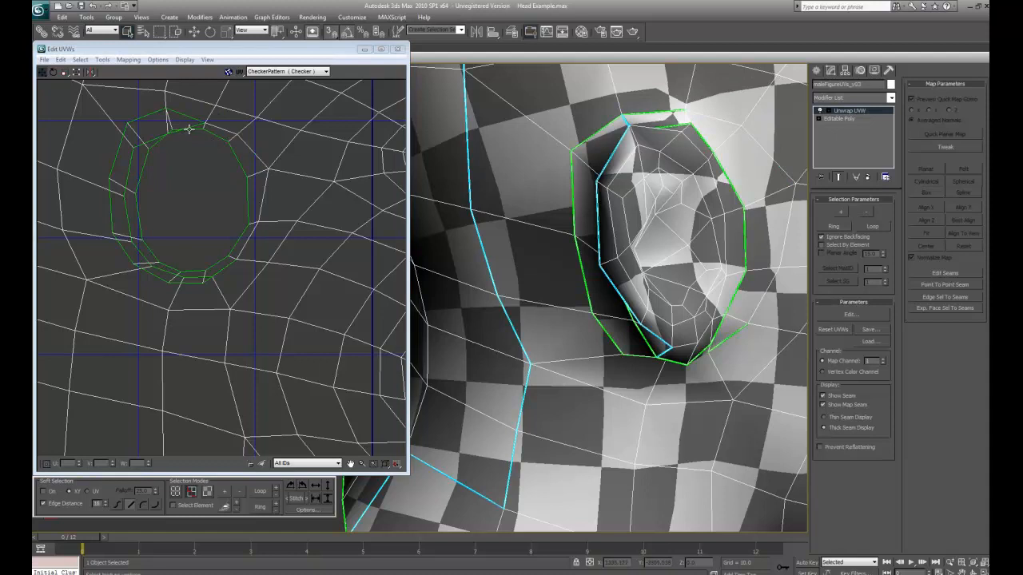
left_click(189, 129)
key("s")
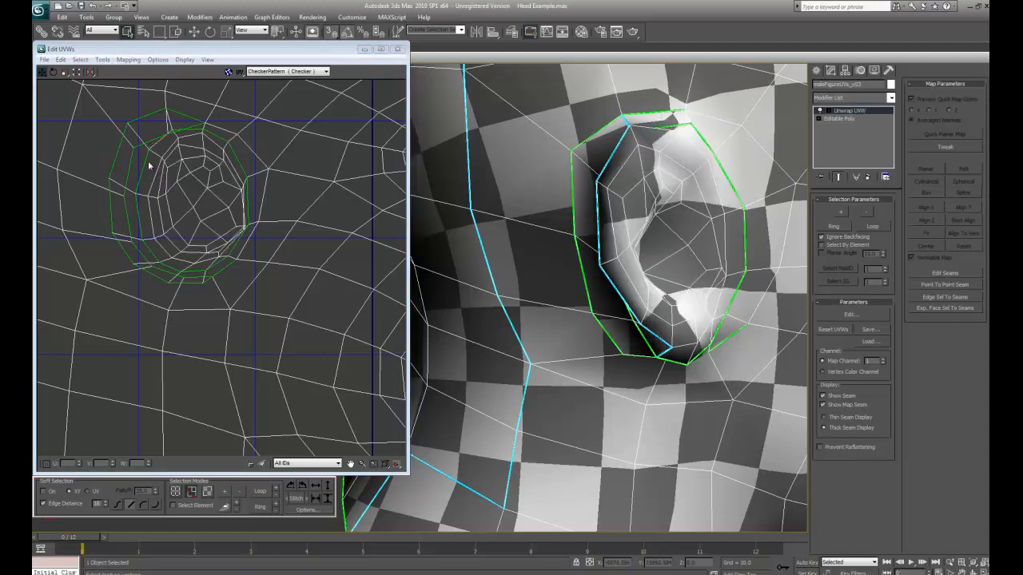
key("ctrl+z")
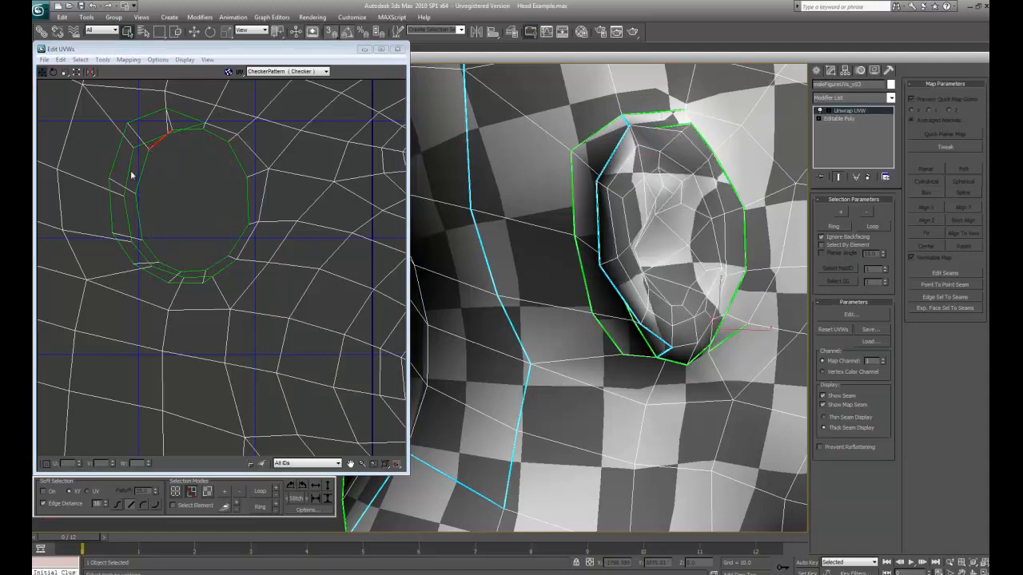
left_click(129, 168)
key("s")
key("s")
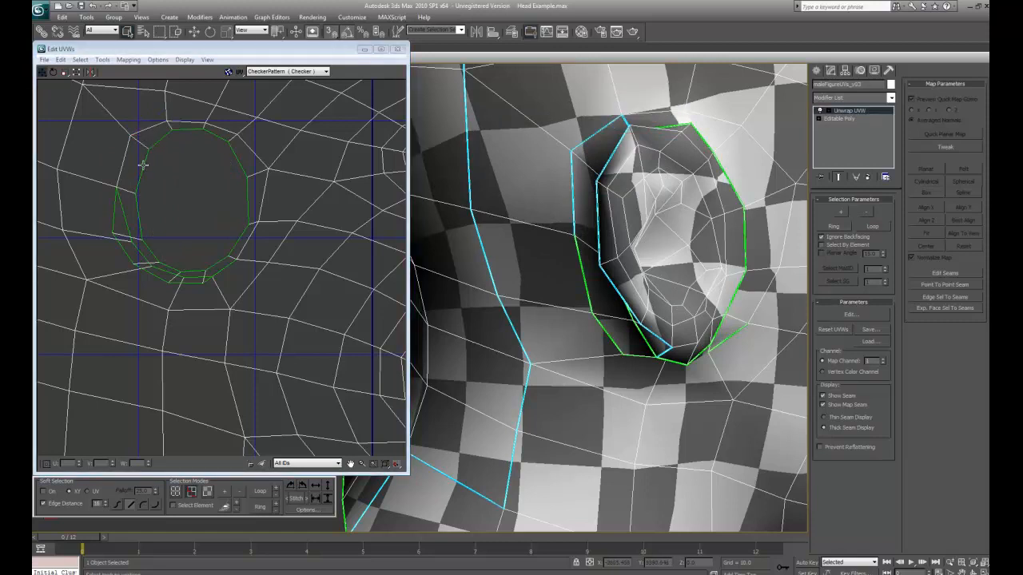
left_click(127, 226)
key("s")
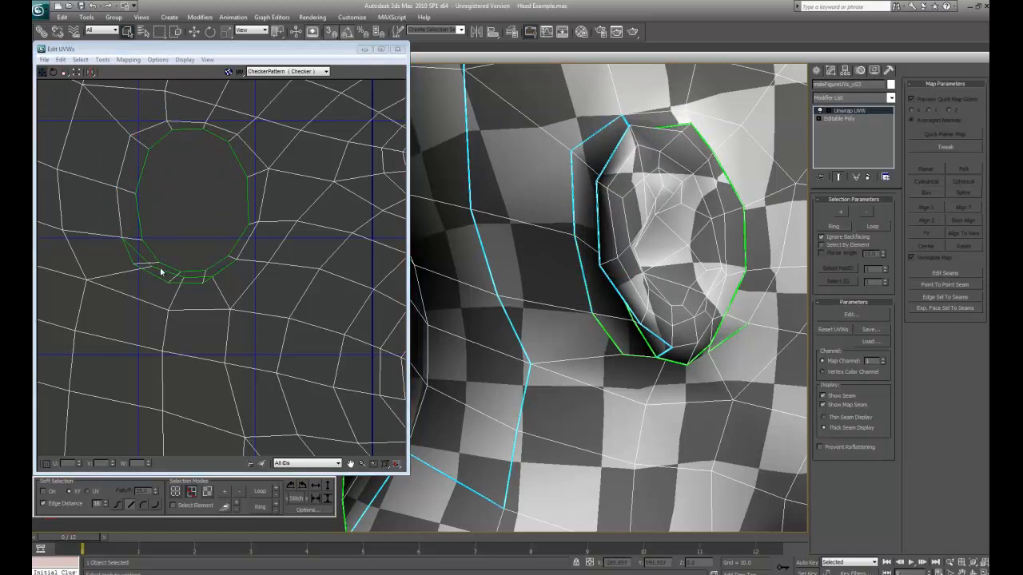
left_click(161, 272)
key("s")
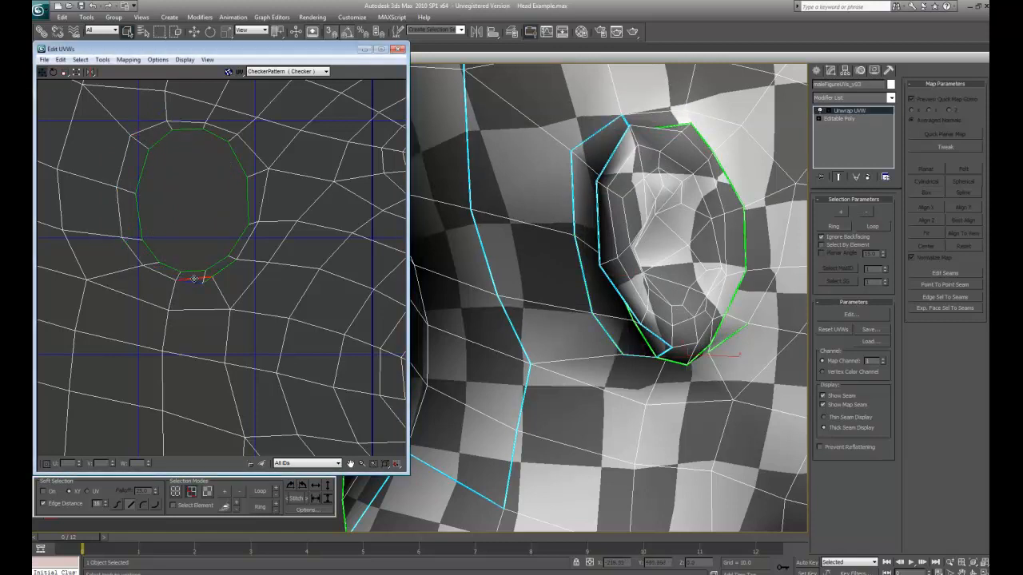
Step: Select the whole head shell as an element and relax it by face angles, followed by edge angles
scroll(201, 297, "down", 6)
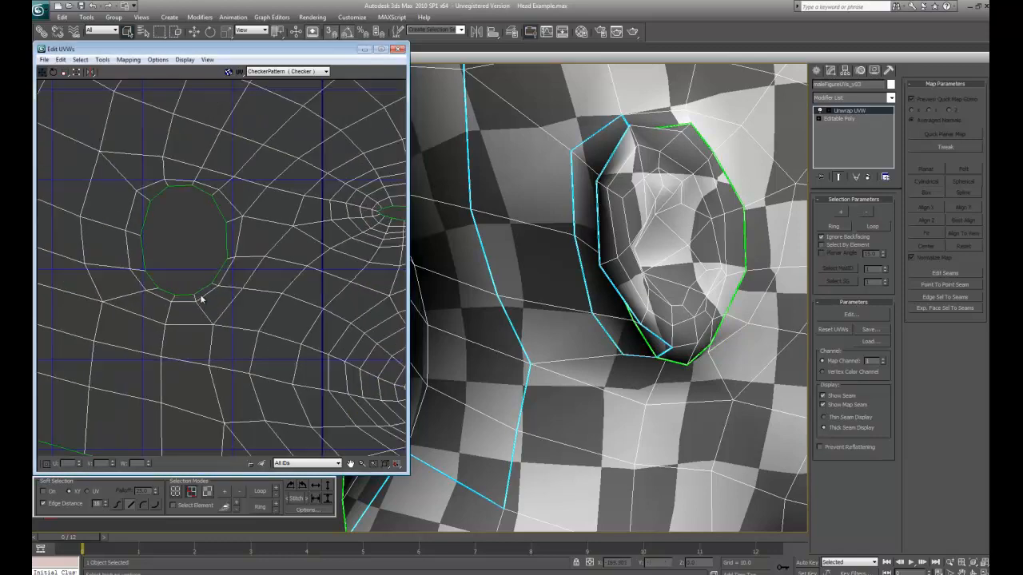
left_click(174, 506)
left_click(208, 492)
left_click(264, 315)
key("r")
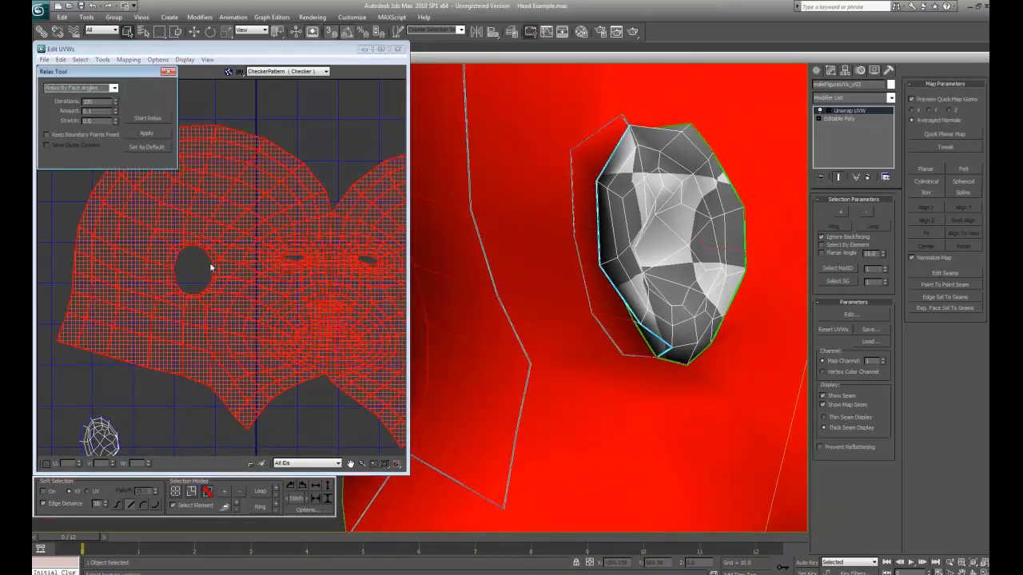
left_click(144, 118)
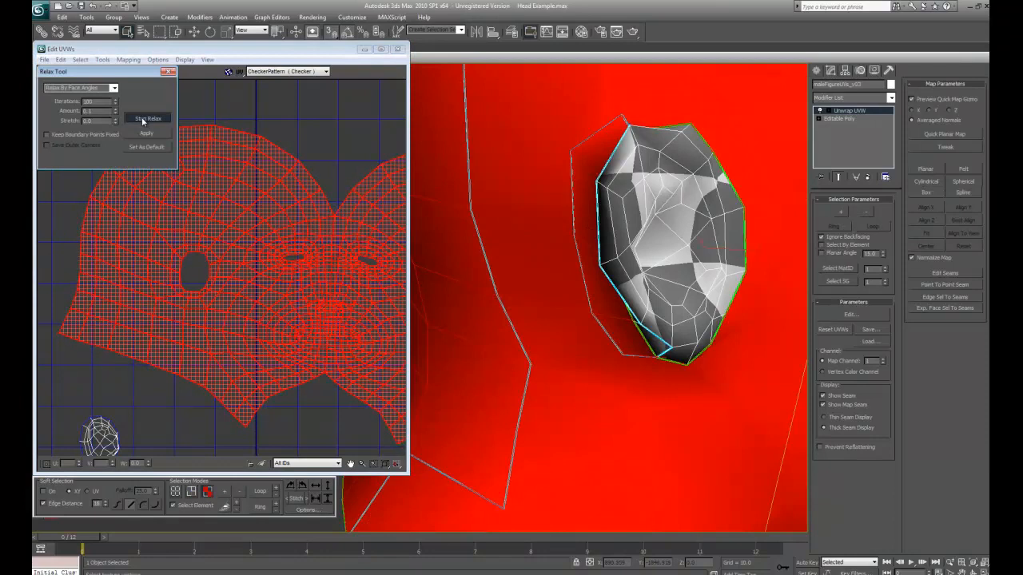
left_click(114, 88)
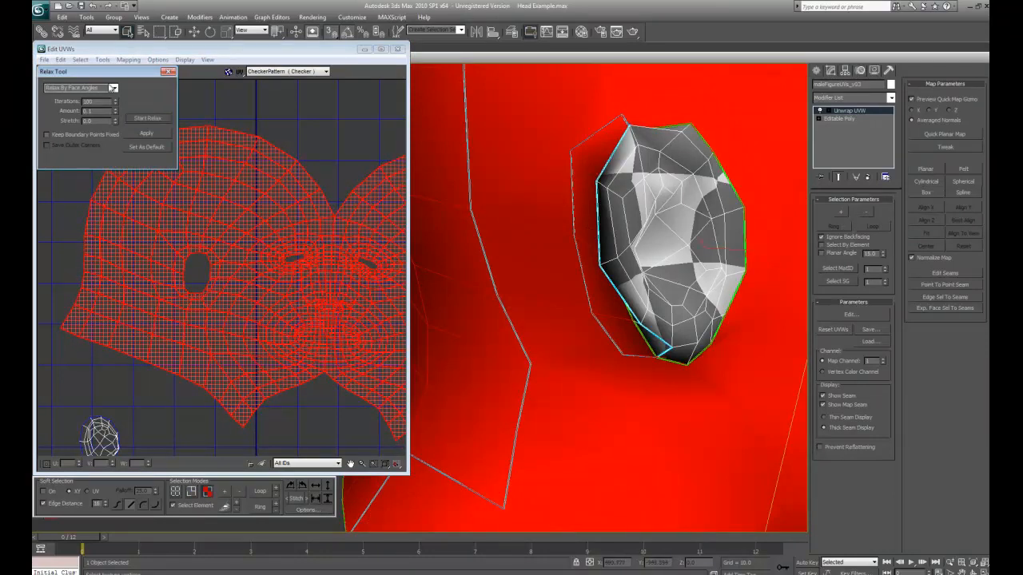
left_click(80, 104)
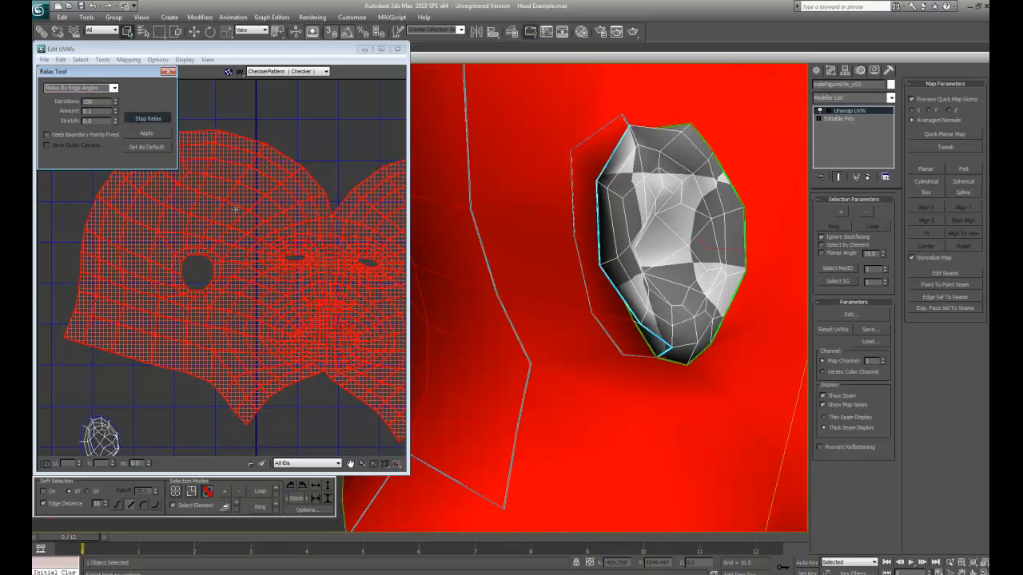
left_click(131, 119)
Step: Examine the relaxed checker pattern on the side and front of the head, along with the full head shell layout
scroll(467, 403, "down", 5)
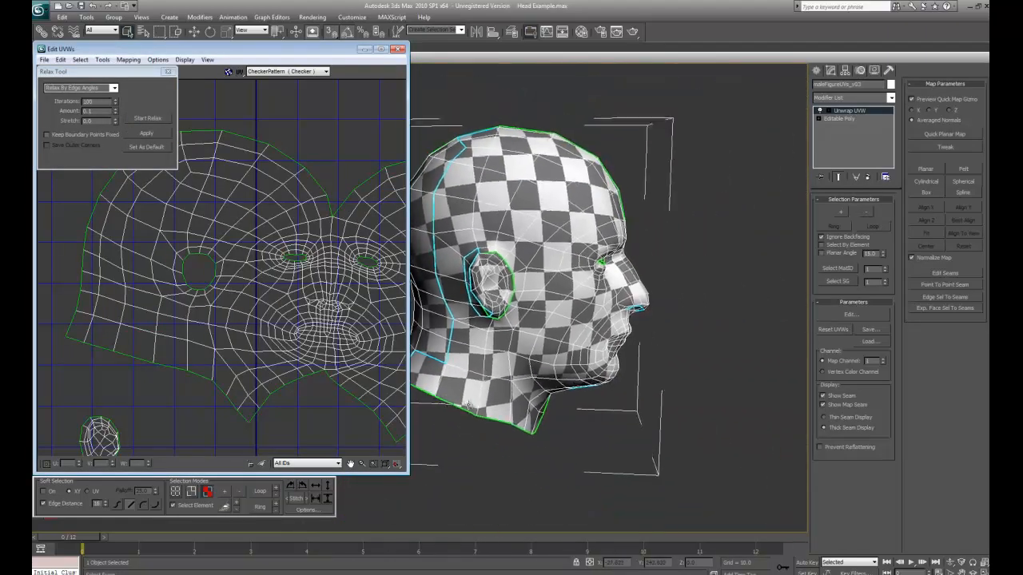
middle_click_drag(469, 405, 428, 323, "alt")
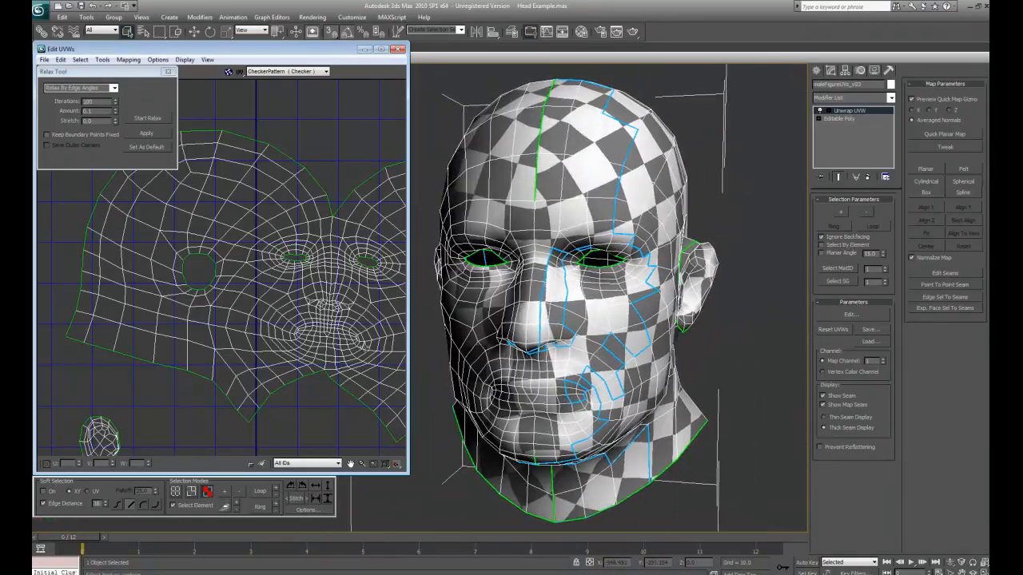
scroll(251, 311, "up", 5)
key("ctrl+a")
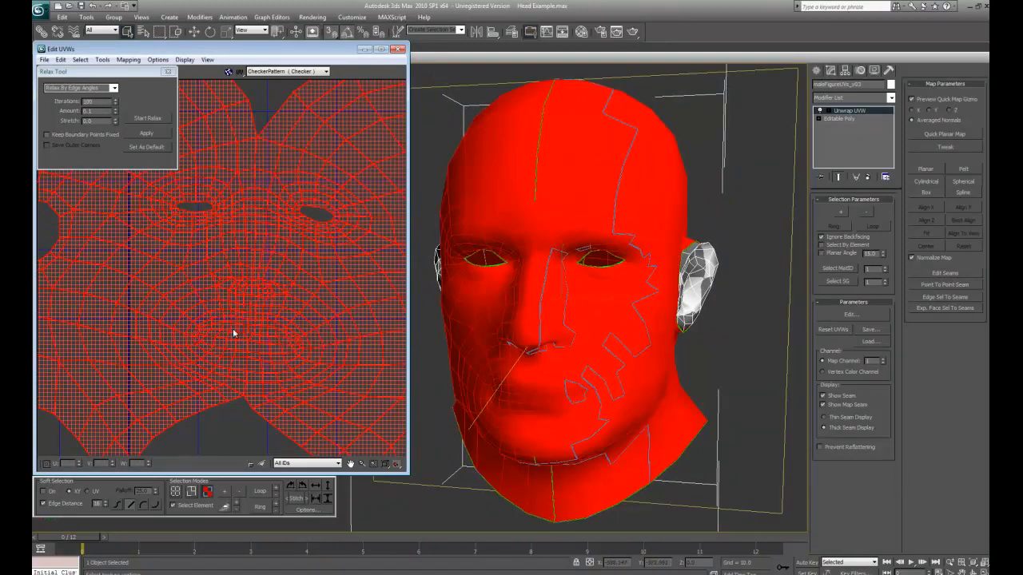
scroll(314, 392, "down", 6)
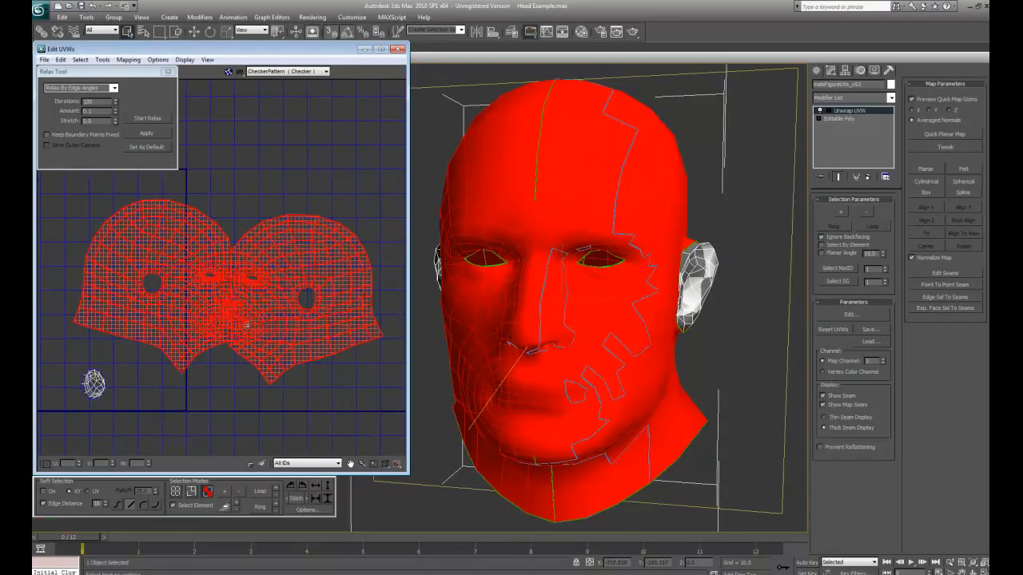
middle_click_drag(479, 377, 750, 232, "alt")
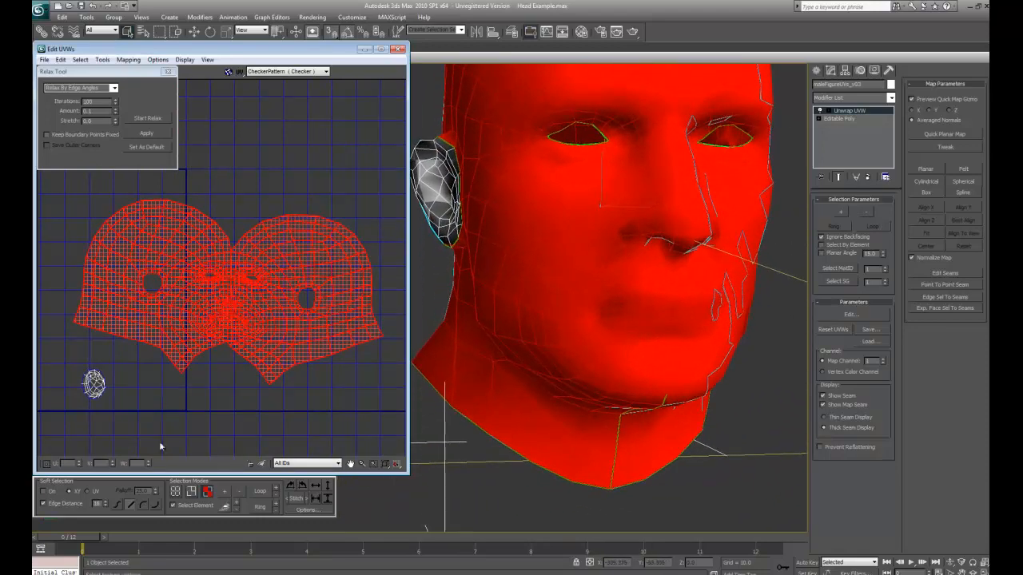
Step: Stitch the open edges at the forehead notch between the two upper halves of the head shell
left_click(193, 492)
left_click(173, 505)
middle_click_drag(210, 384, 195, 365)
scroll(195, 365, "up", 5)
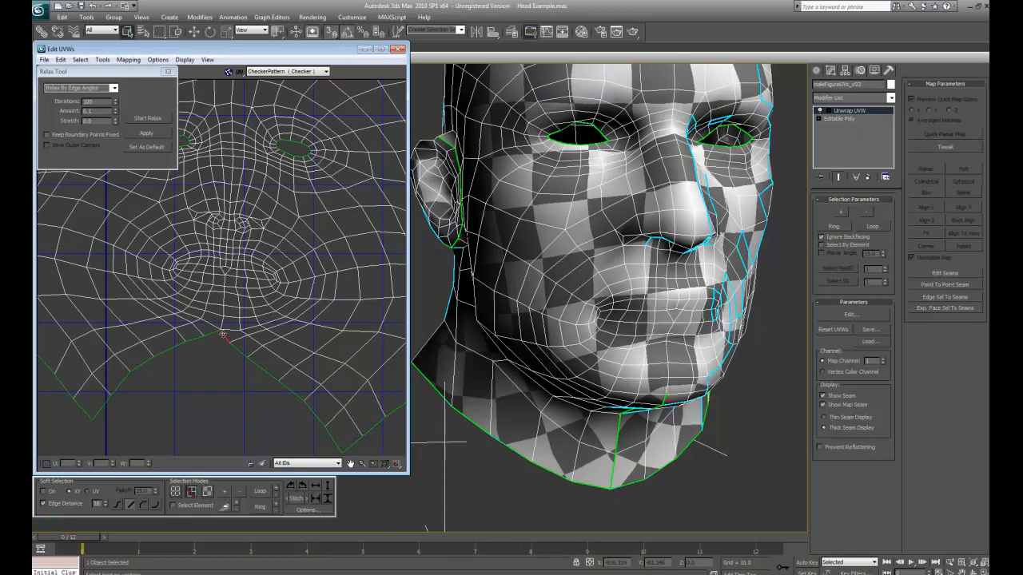
middle_click_drag(229, 331, 237, 203)
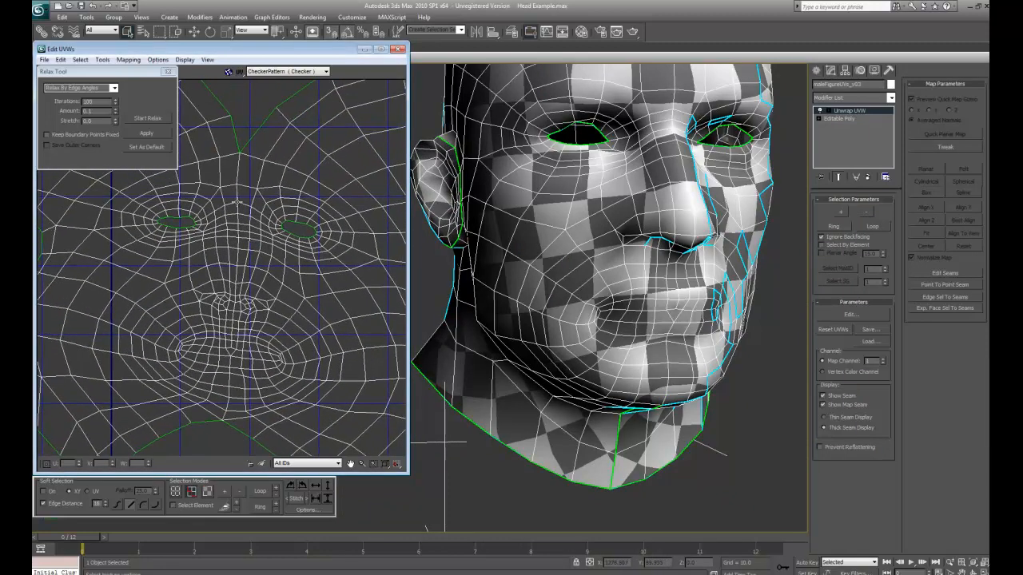
middle_click_drag(236, 139, 234, 223)
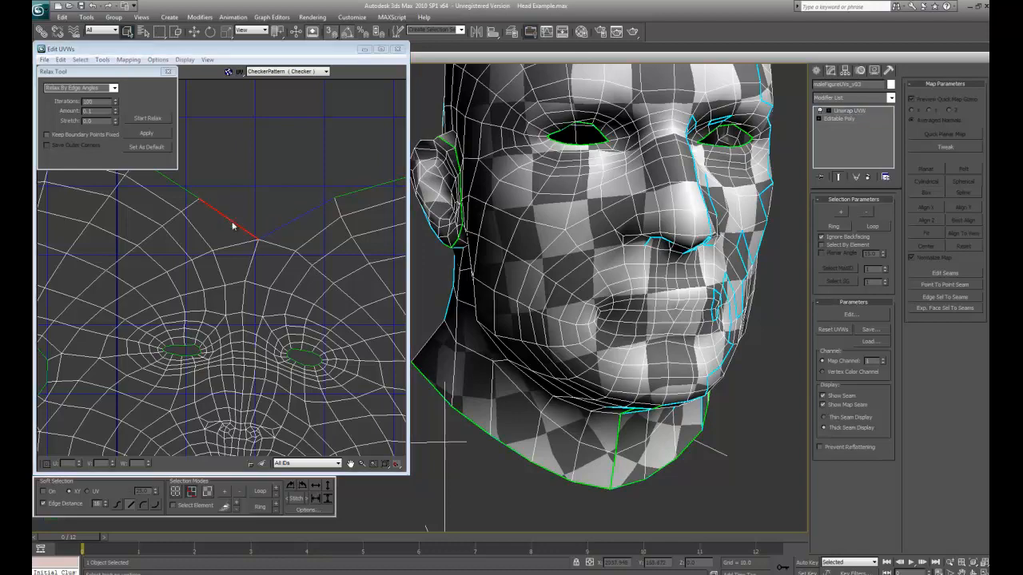
scroll(233, 240, "down", 6)
Step: Select the whole head shell as an element in face mode and relax it by edge angles
left_click(174, 505)
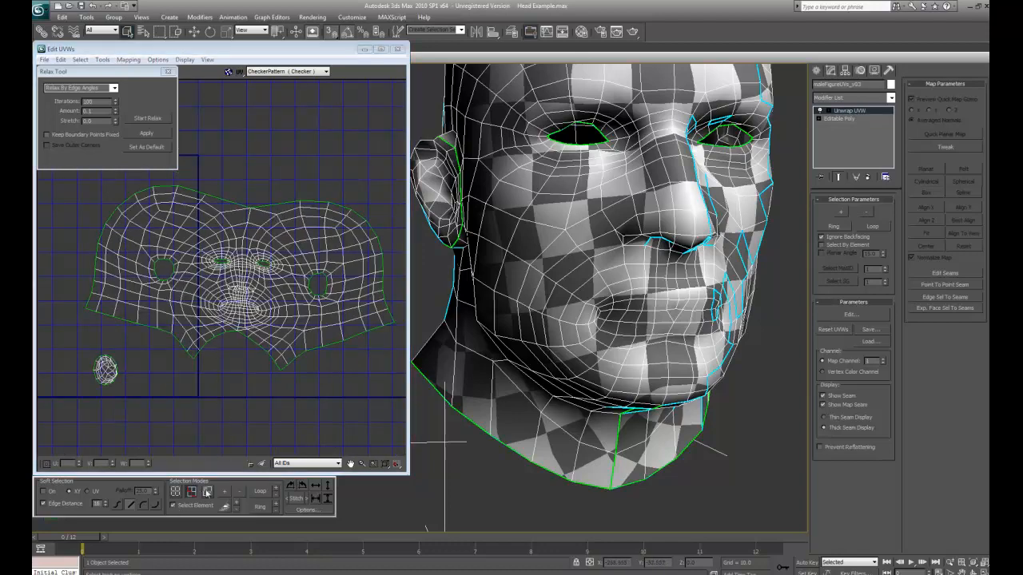
left_click(207, 492)
left_click(200, 247)
left_click(142, 120)
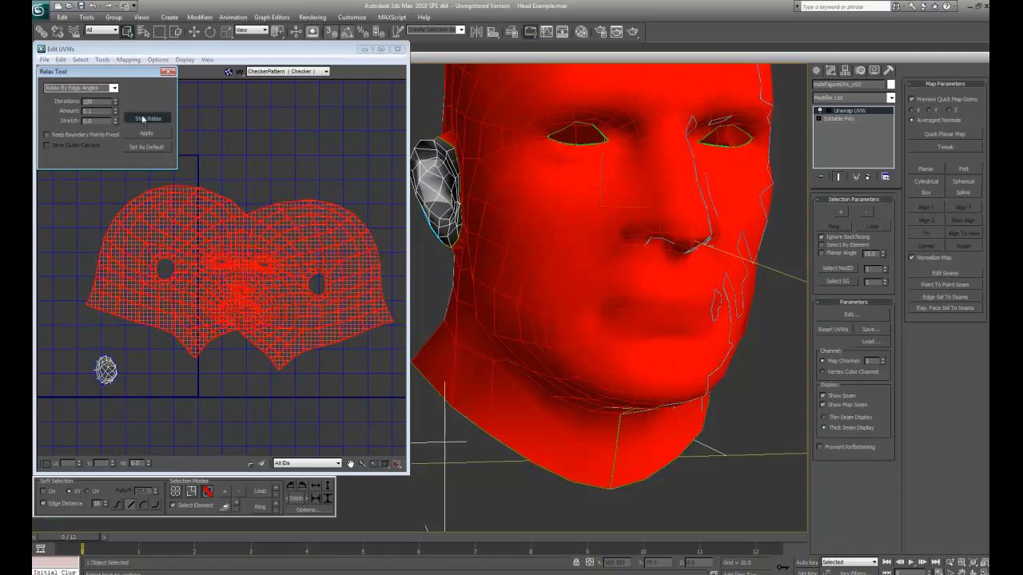
left_click(143, 118)
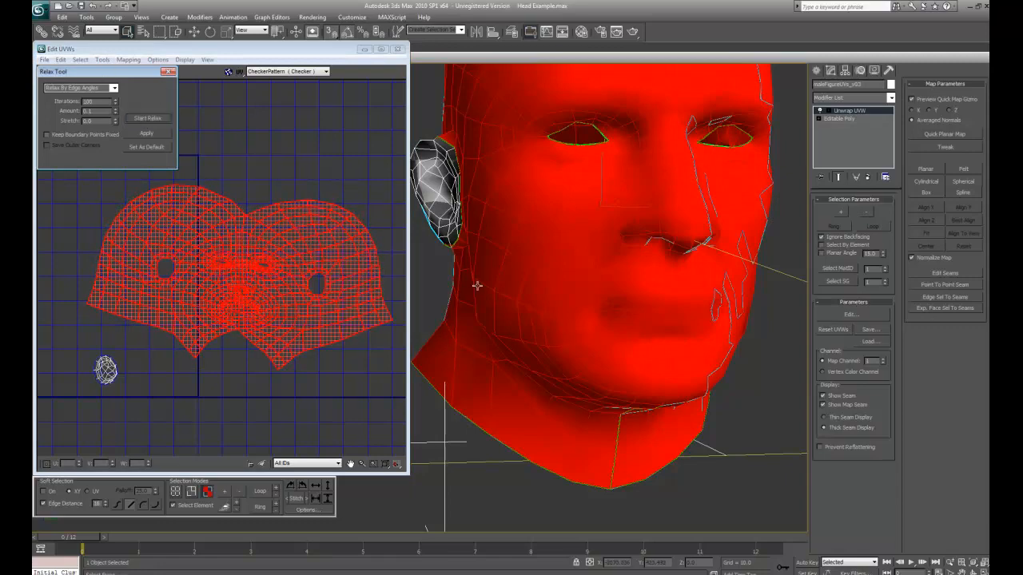
Step: Deselect the shell and examine the checker distortion on the forehead, the back of the head, the neck and around the ears
left_click(624, 445)
left_click(701, 431)
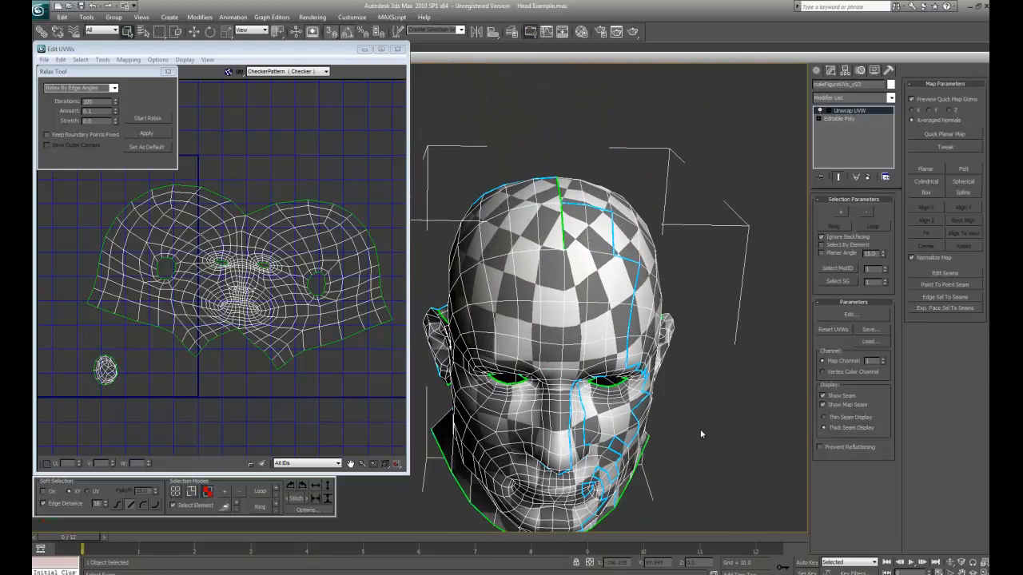
middle_click_drag(701, 432, 561, 184, "alt")
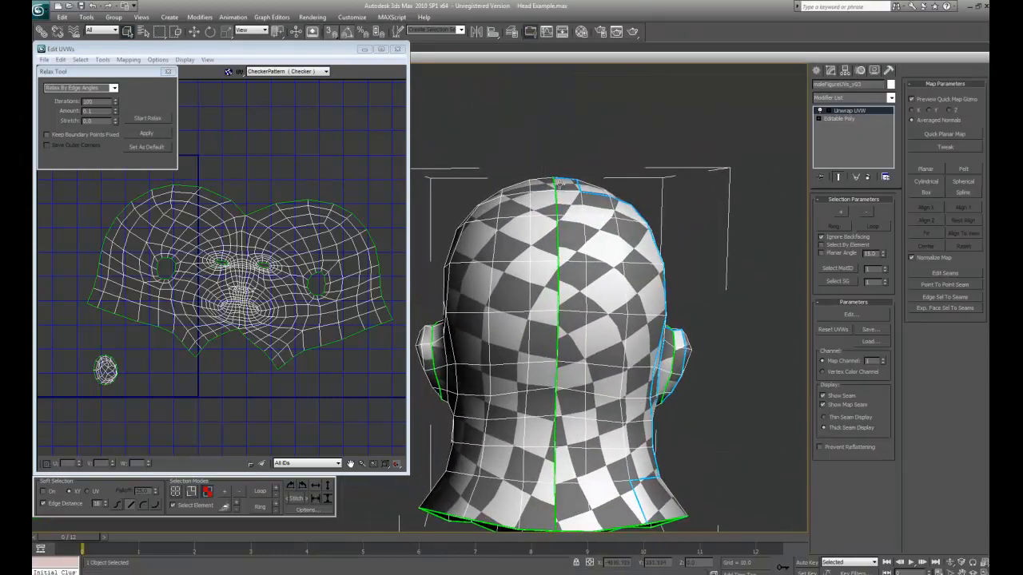
middle_click_drag(553, 520, 463, 235, "alt")
scroll(638, 224, "up", 2)
middle_click_drag(481, 371, 546, 361, "alt")
scroll(543, 361, "down", 3)
middle_click_drag(197, 339, 214, 334)
scroll(213, 334, "down", 2)
scroll(213, 334, "down", 1)
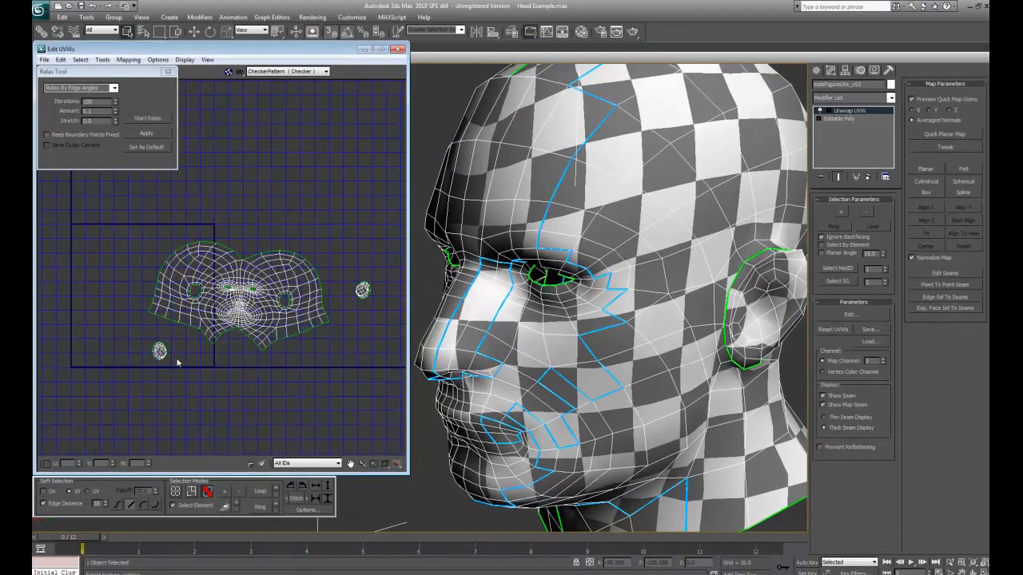
Step: Select the head shell, move the Relax Tool dialog aside and rotate the shell slightly so it sits level
scroll(179, 359, "up", 2)
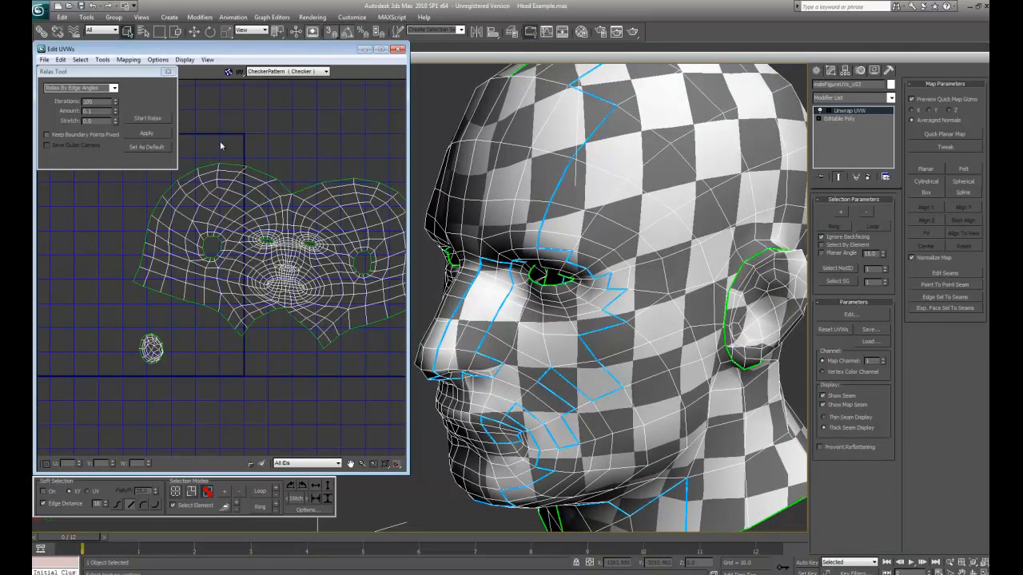
left_click_drag(222, 146, 202, 265)
middle_click_drag(204, 279, 339, 268)
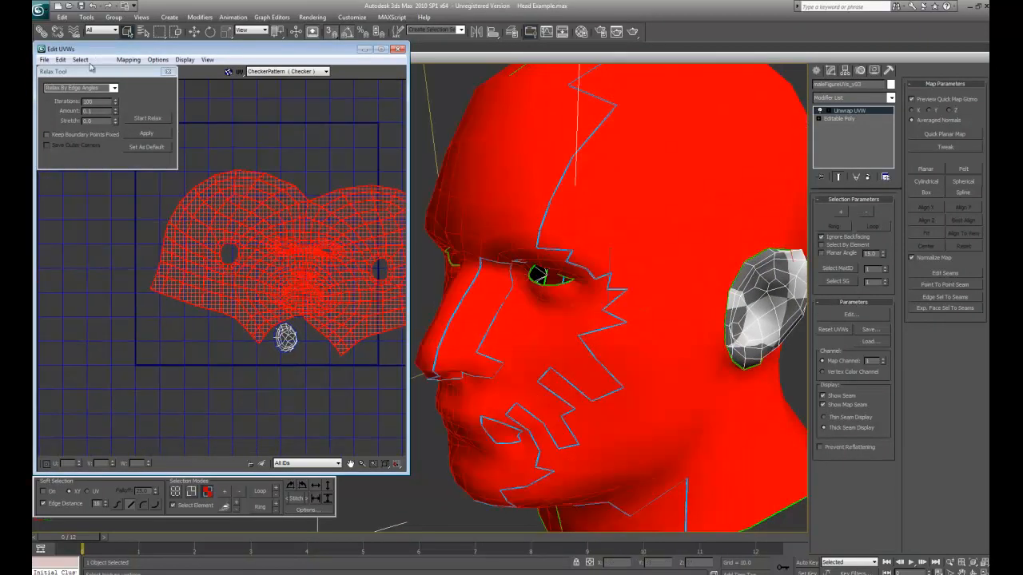
left_click_drag(81, 70, 80, 88)
left_click(56, 71)
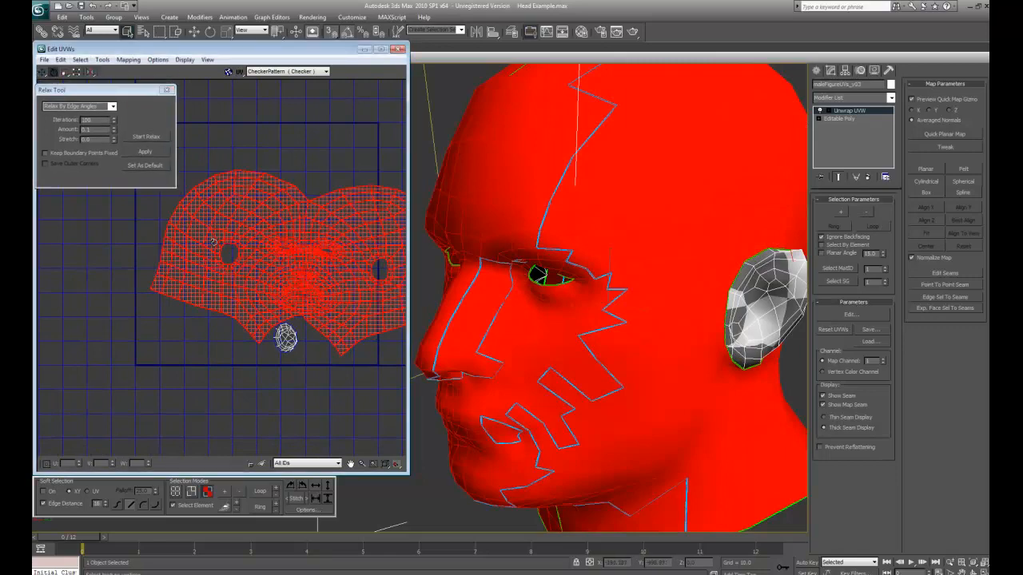
left_click_drag(213, 242, 212, 243)
Step: Center the head shell in the upper part of the UV square and scale it down to fit the square's width
left_click(43, 61)
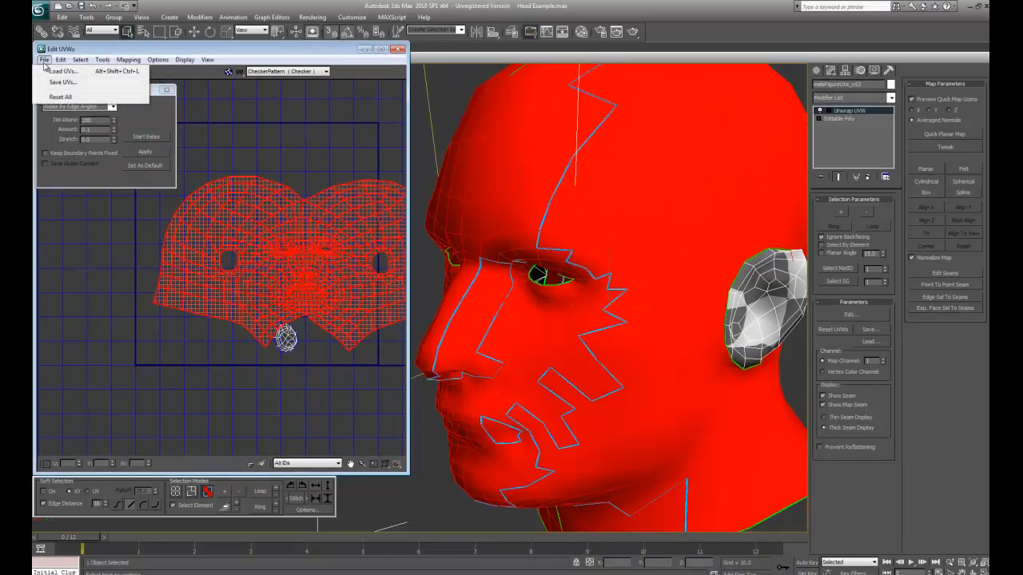
left_click(43, 61)
left_click_drag(225, 241, 175, 210)
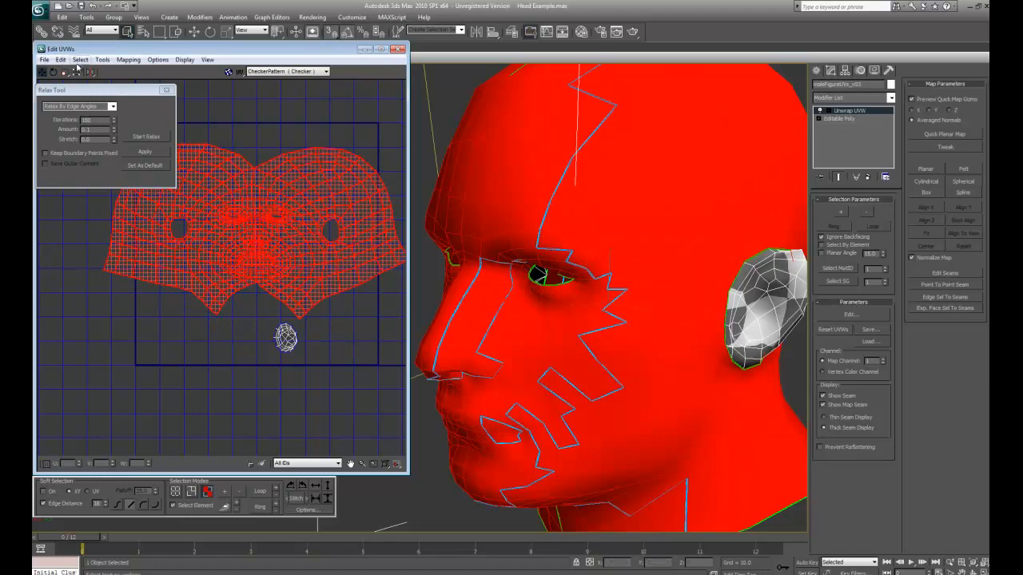
left_click(65, 73)
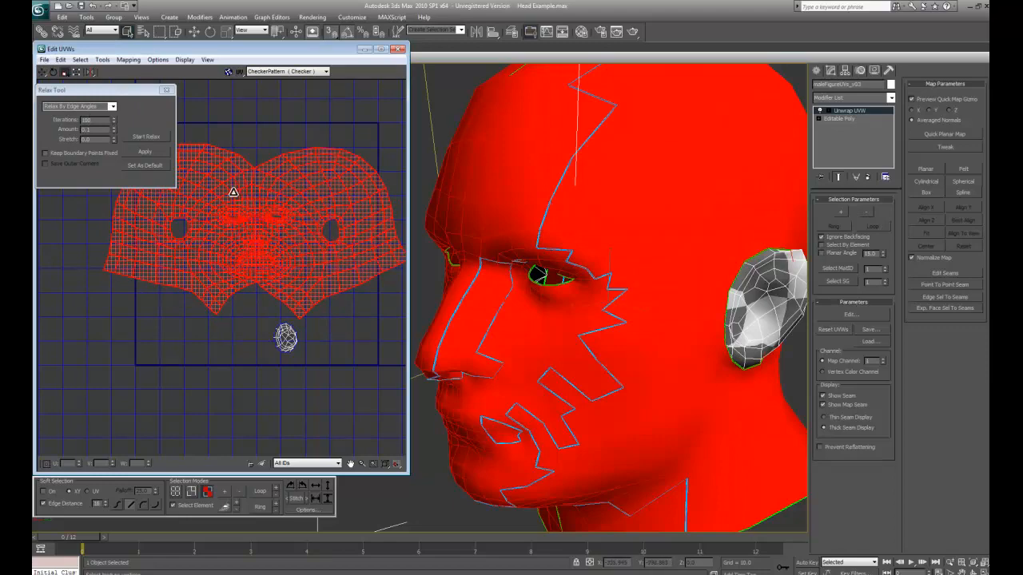
left_click_drag(234, 192, 229, 206)
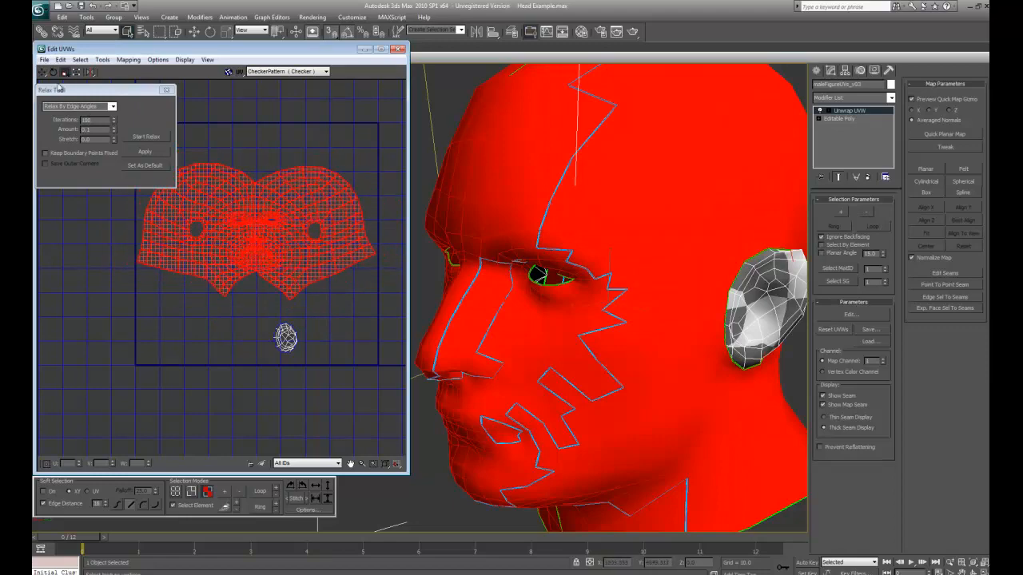
scroll(214, 218, "up", 5)
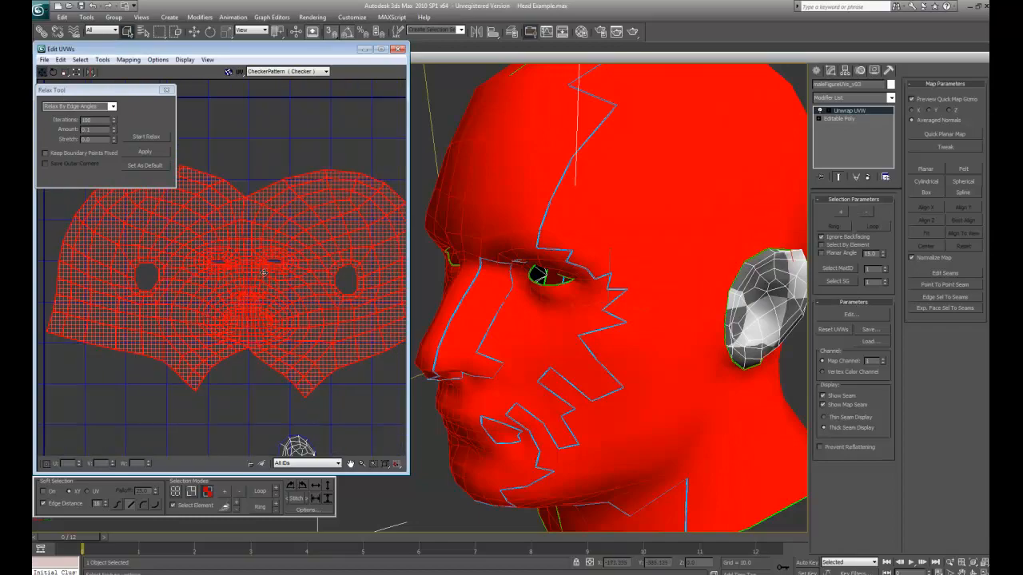
Step: Deselect the head shell and move the nearest inner ear shell just below the head shell's left side
left_click(238, 346)
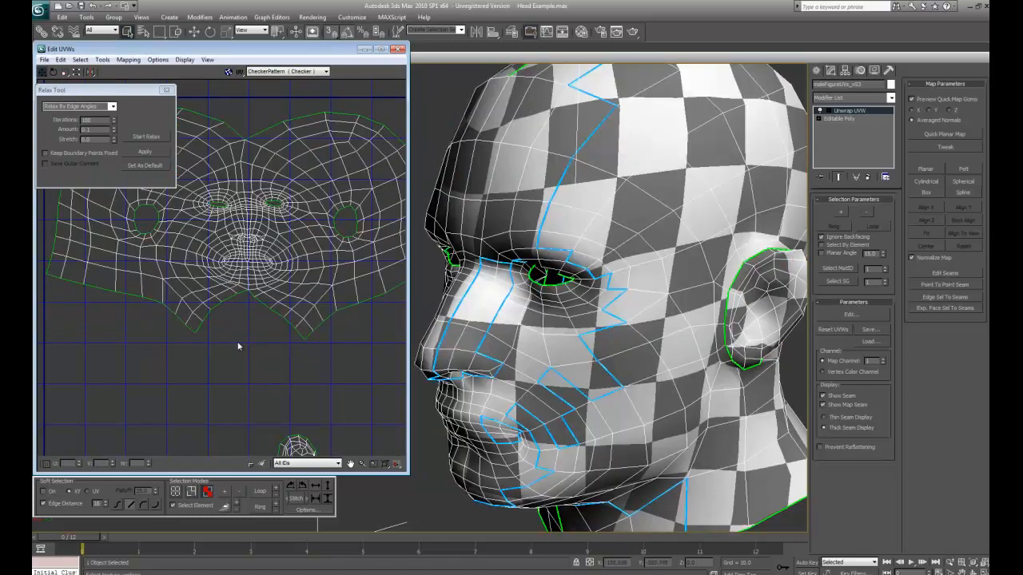
scroll(285, 426, "down", 3)
middle_click_drag(284, 426, 235, 346)
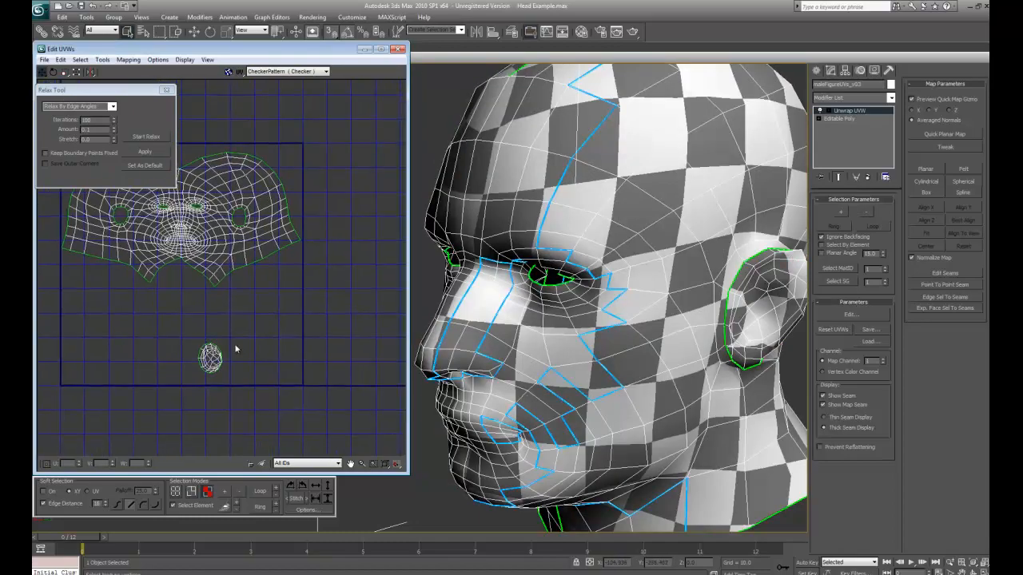
left_click_drag(176, 321, 280, 378)
middle_click_drag(251, 380, 317, 365)
left_click_drag(284, 342, 167, 282)
middle_click_drag(365, 334, 273, 356)
left_click(273, 356)
Step: Bring the other inner ear shell from outside the UV square to beside the first ear shell
middle_click_drag(374, 307, 165, 335)
left_click_drag(294, 265, 107, 360)
middle_click_drag(175, 384, 391, 320)
left_click(361, 293)
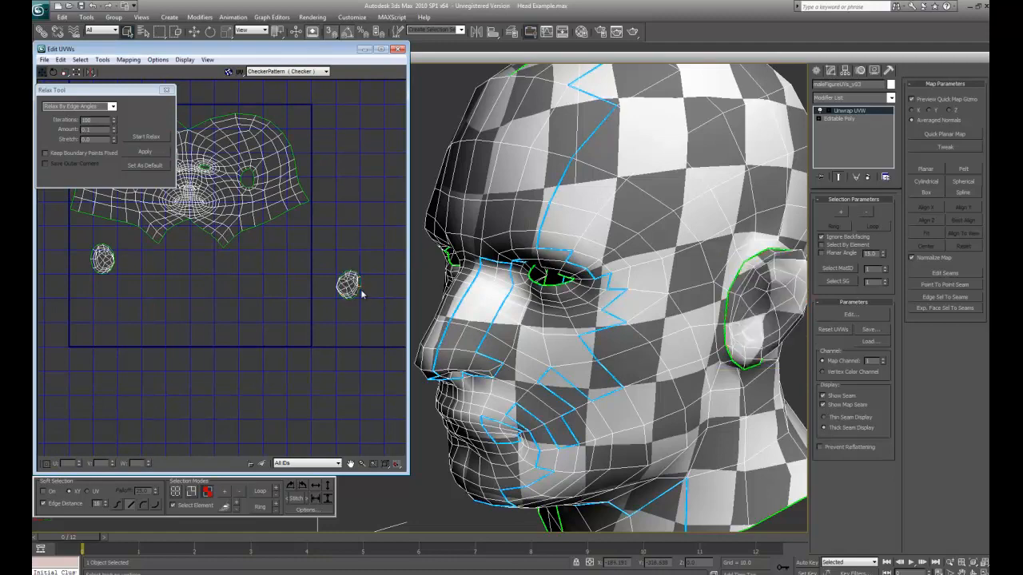
left_click(349, 284)
left_click_drag(348, 284, 133, 258)
scroll(133, 258, "up", 3)
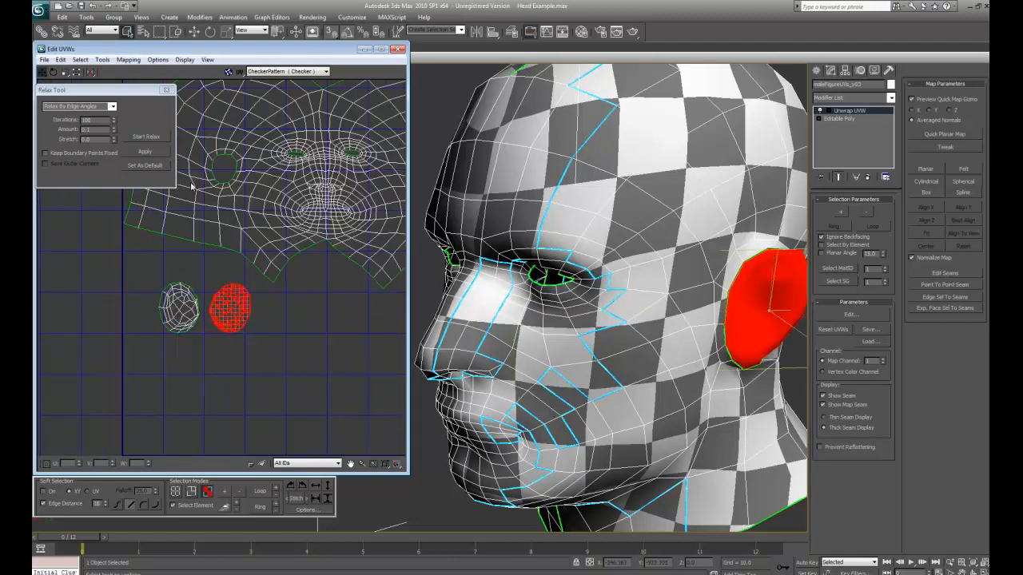
Step: Select both inner ear shells, scale them together to a slightly larger size and place them just below the head shell's left edge
left_click(178, 291, "ctrl")
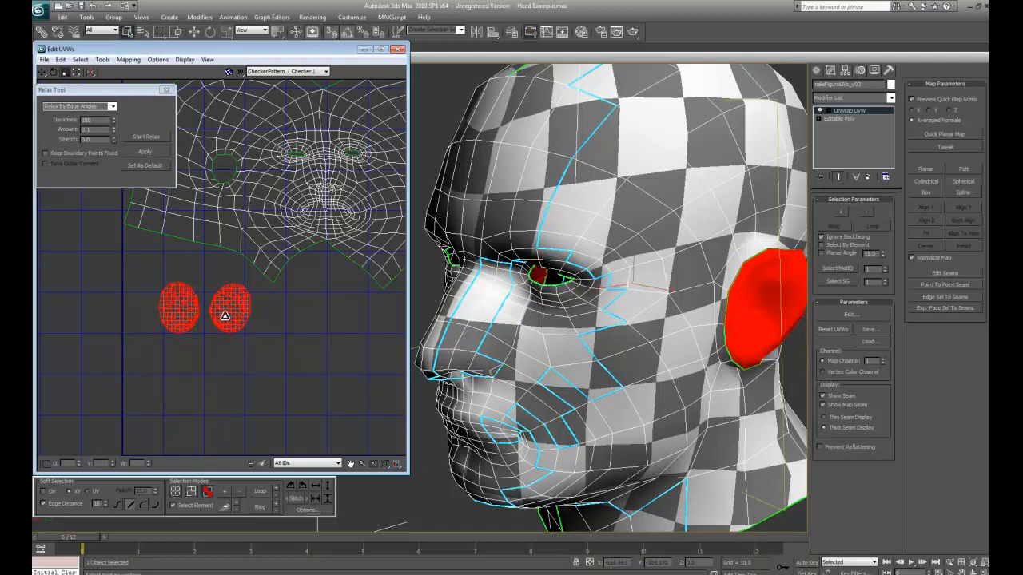
scroll(226, 312, "up", 4)
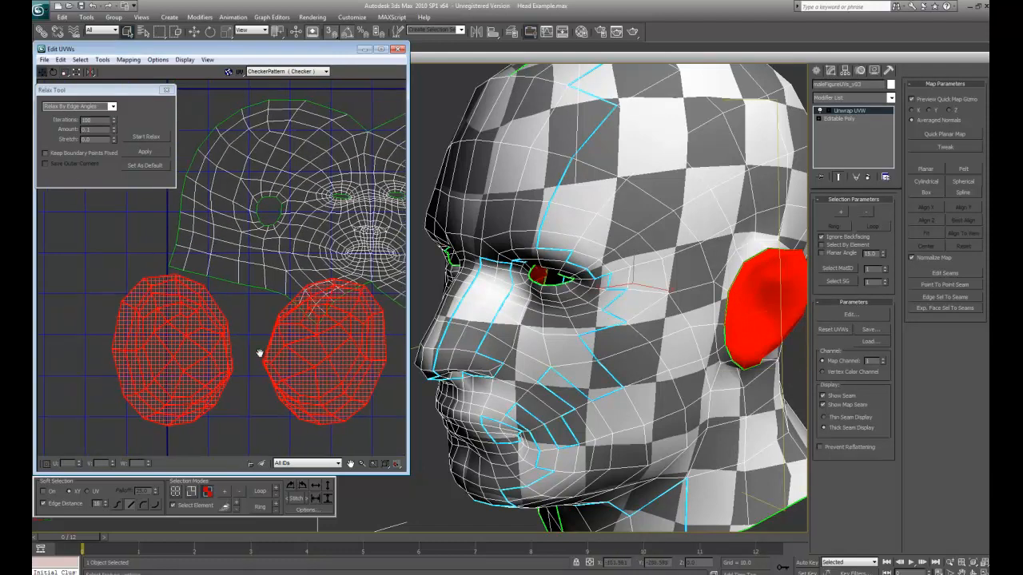
scroll(247, 335, "down", 5)
scroll(236, 313, "up", 1)
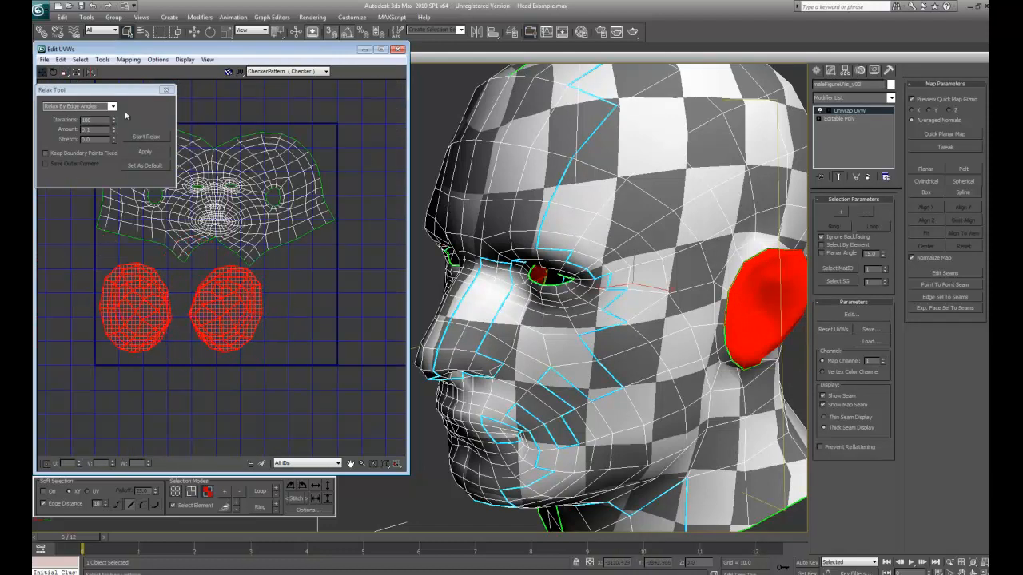
left_click(66, 73)
left_click_drag(215, 302, 118, 268)
left_click(41, 72)
left_click(65, 72)
left_click(42, 73)
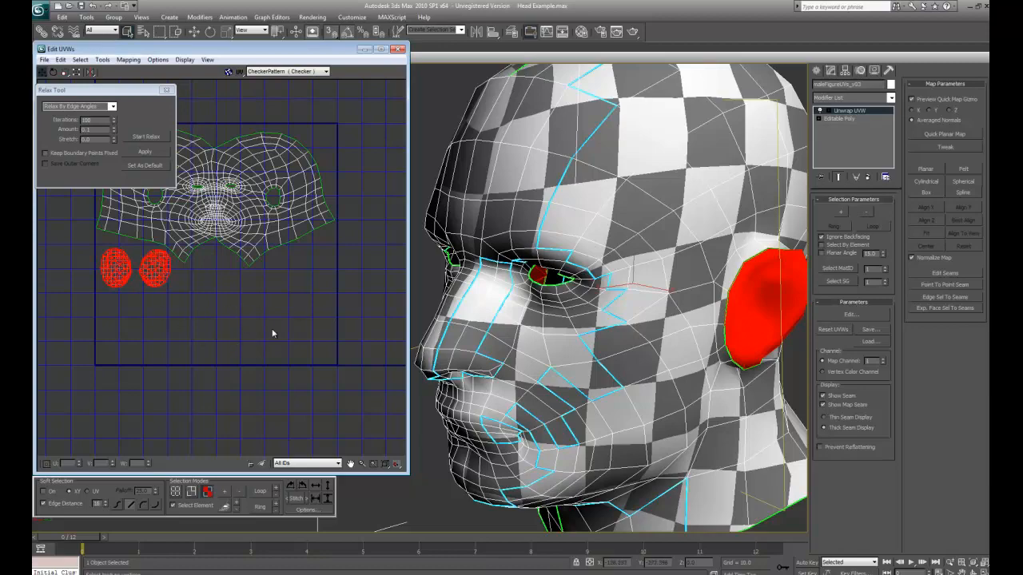
left_click(291, 420)
Step: Check the checker pattern on the other side of the head and close the Relax Tool dialog
middle_click_drag(500, 346, 520, 294, "alt")
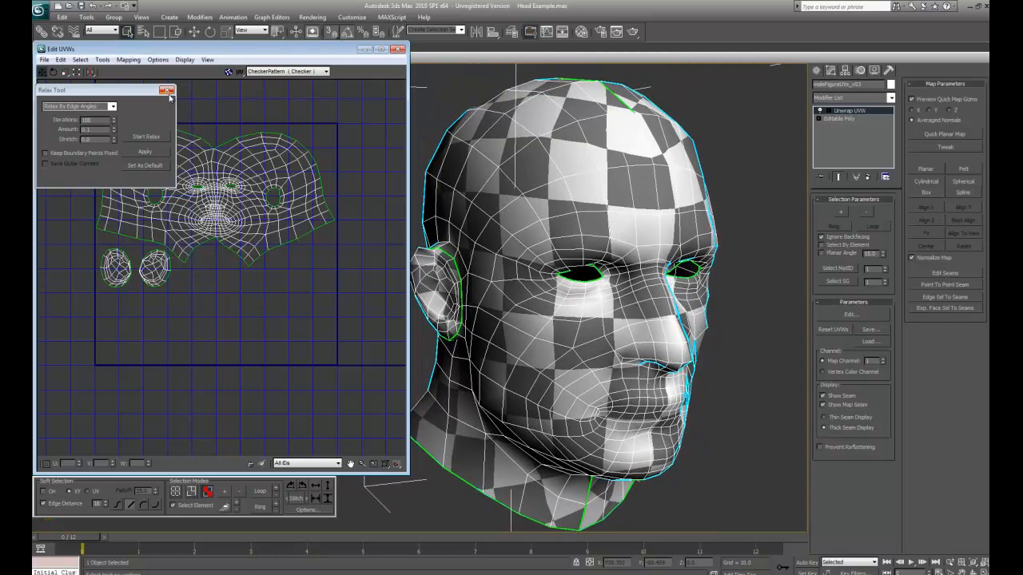
left_click_drag(136, 93, 510, 50)
left_click(542, 48)
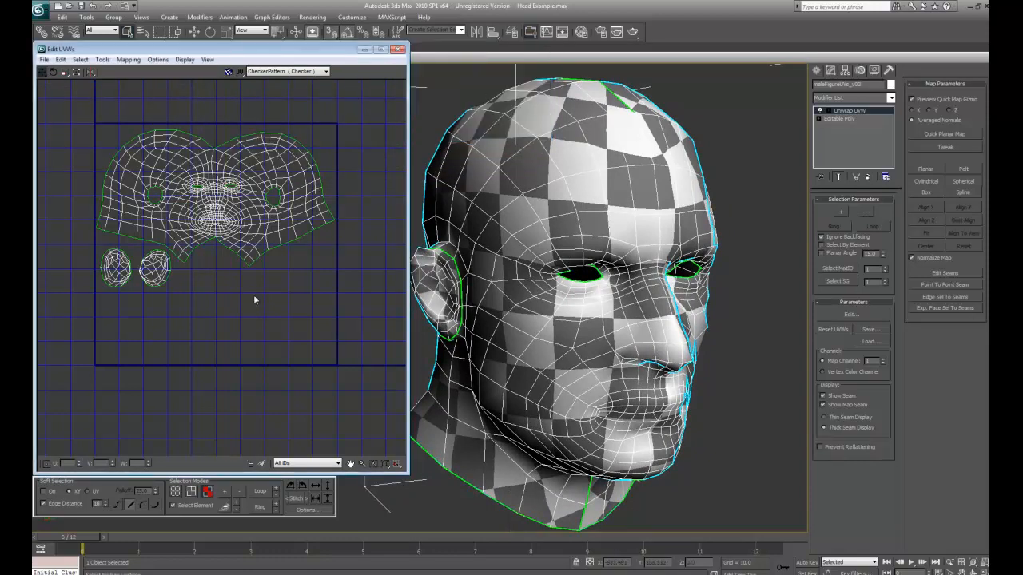
Step: Check the checker pattern from the front of the head and widen the UV editor window to show the whole layout
scroll(255, 302, "up", 4)
middle_click_drag(432, 376, 803, 316, "alt")
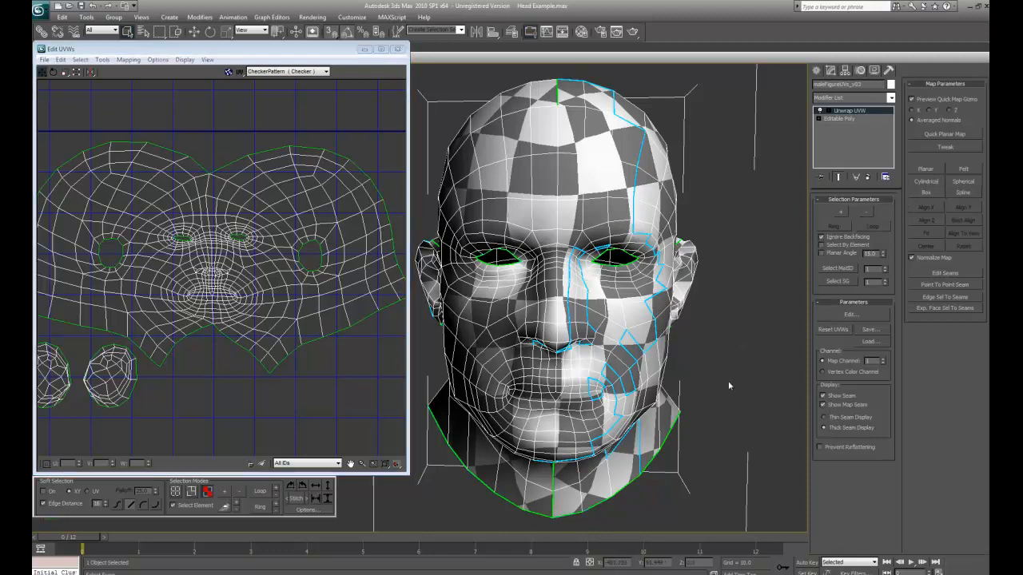
middle_click_drag(728, 380, 687, 341, "alt")
left_click(258, 352)
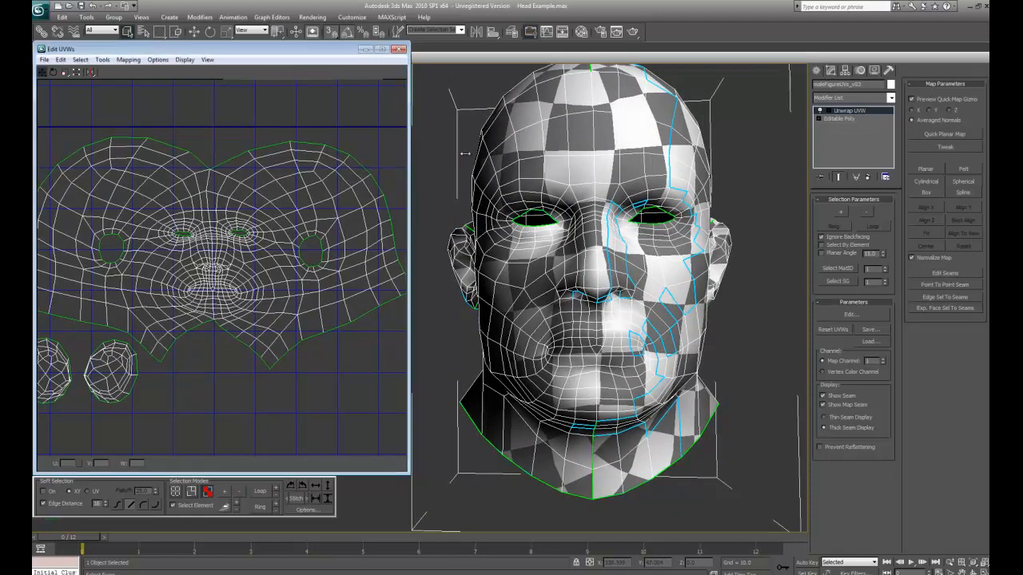
left_click_drag(408, 151, 474, 154)
Step: Render the head and ear UV layout as a 1024 x 1024 UVW template with no fill and visible edges
left_click(129, 60)
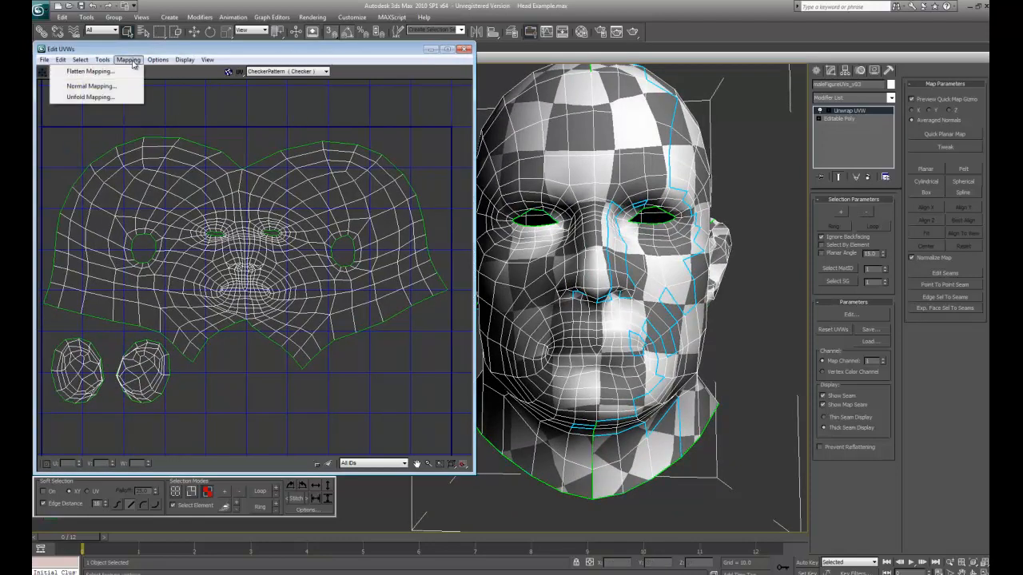
mouse_move(180, 64)
mouse_move(102, 60)
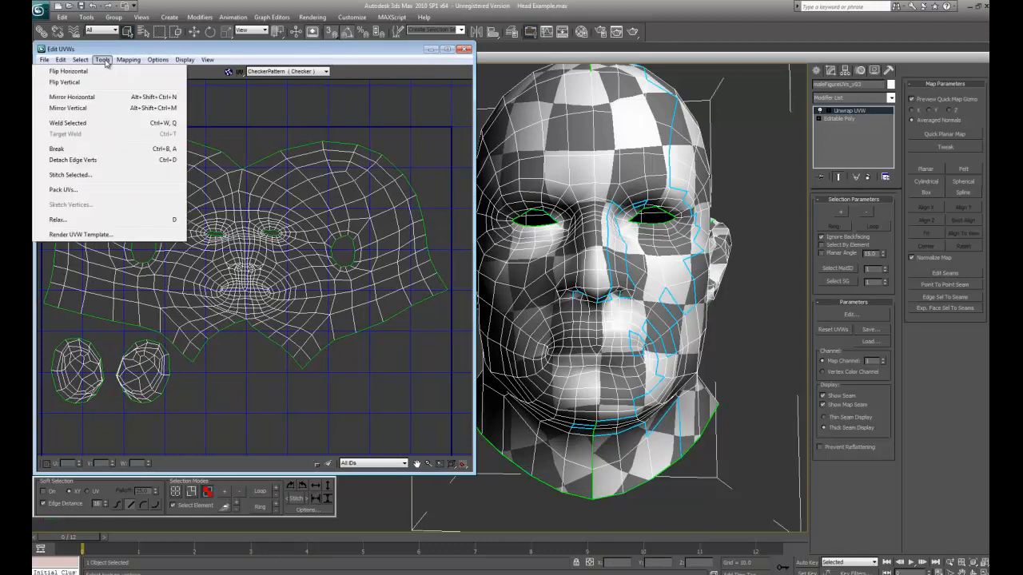
left_click(80, 235)
left_click_drag(69, 80, 349, 167)
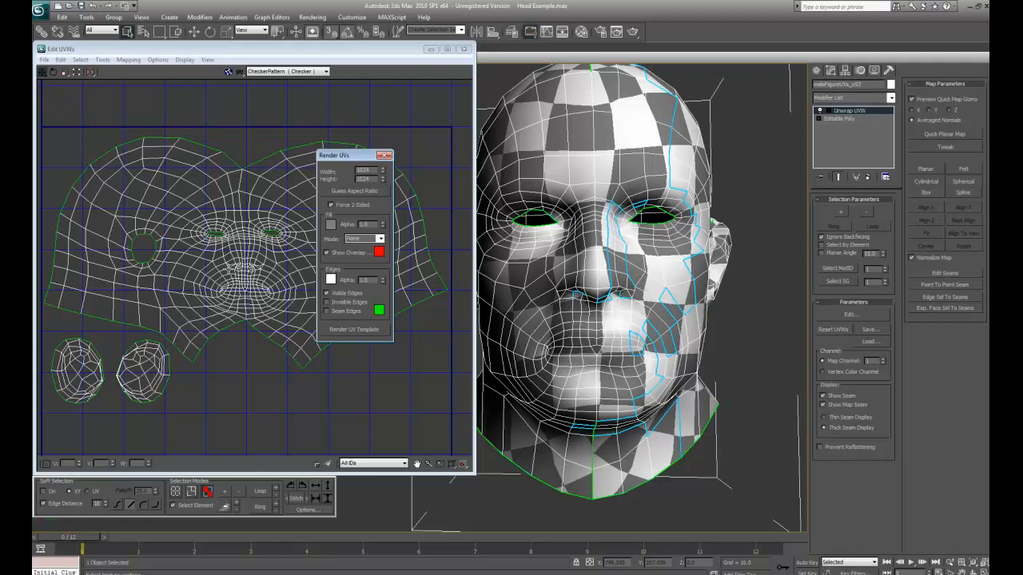
left_click(355, 329)
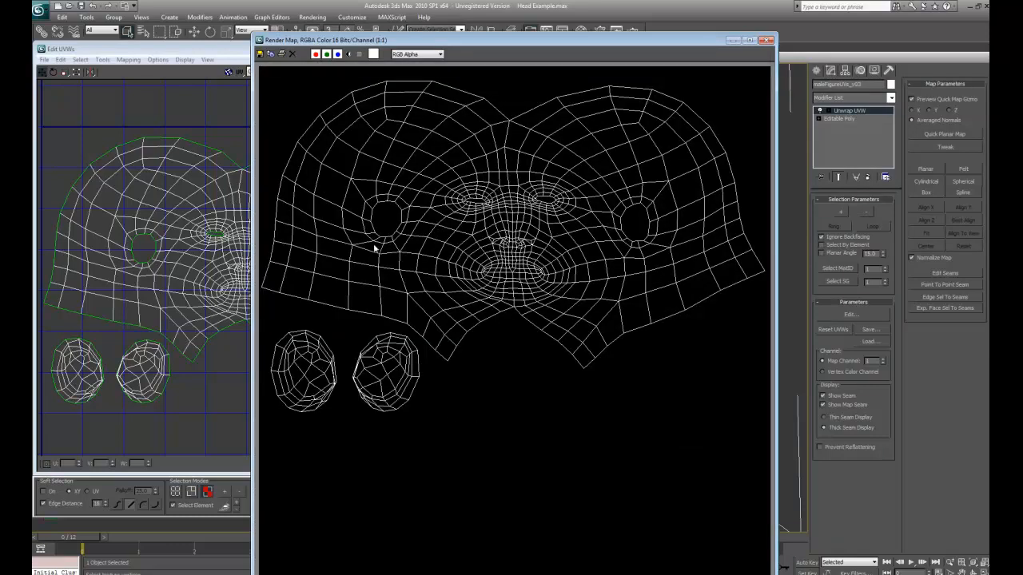
Step: Save the rendered template in the Unwrapping folder as HeadTex.tga, compressed at 24 bits per pixel
left_click(260, 53)
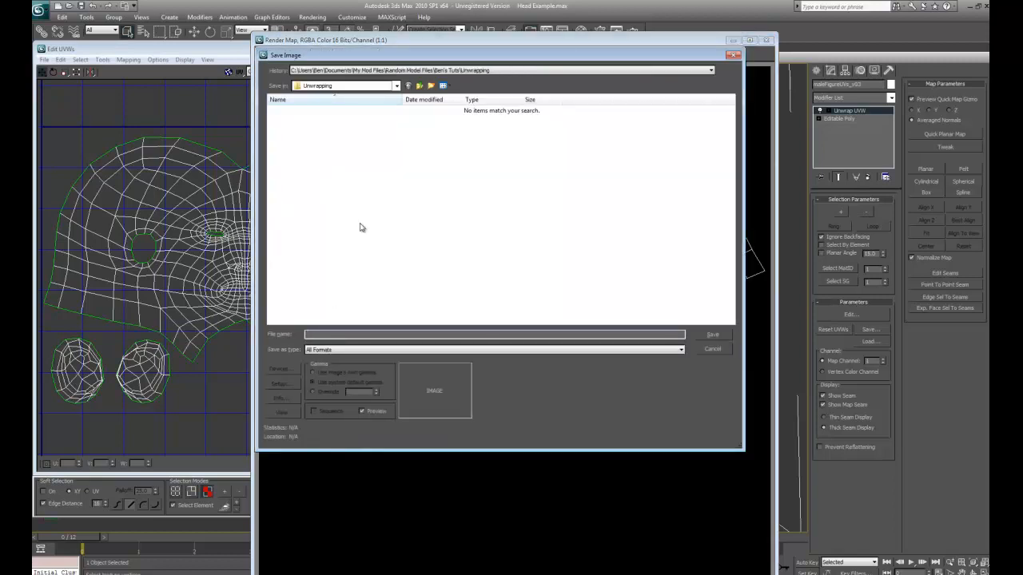
type("Head")
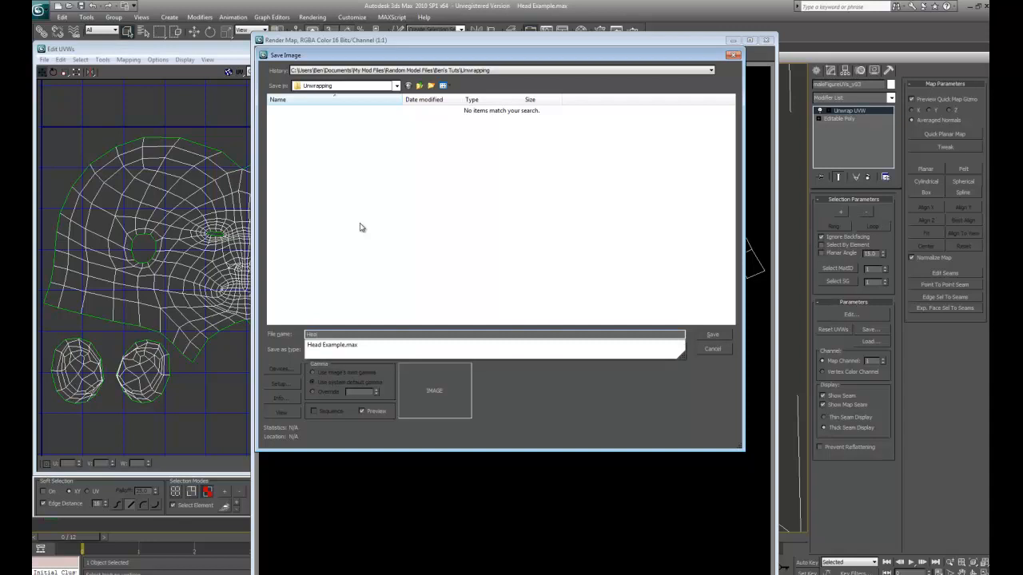
type("Tex.tga")
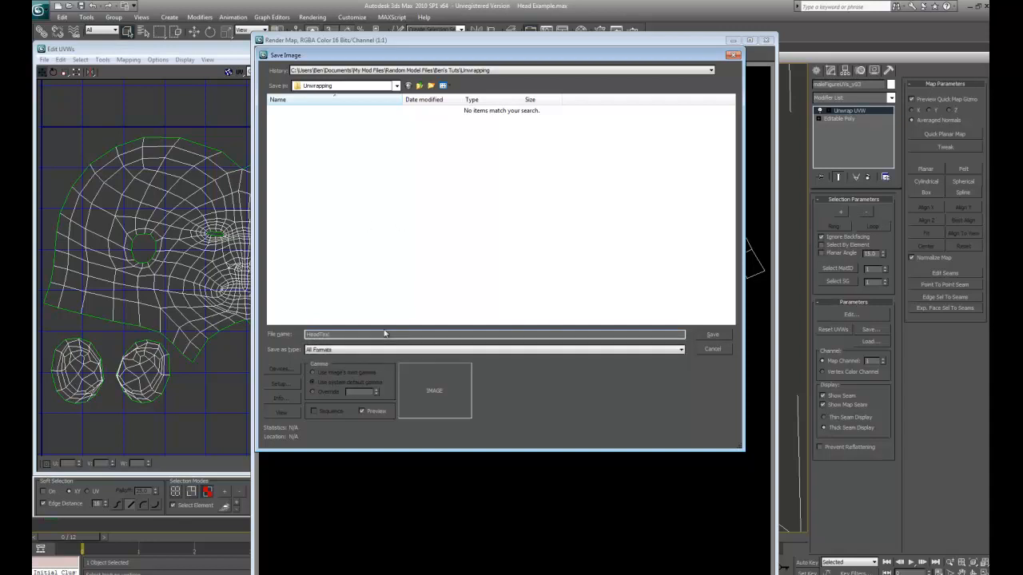
left_click(709, 334)
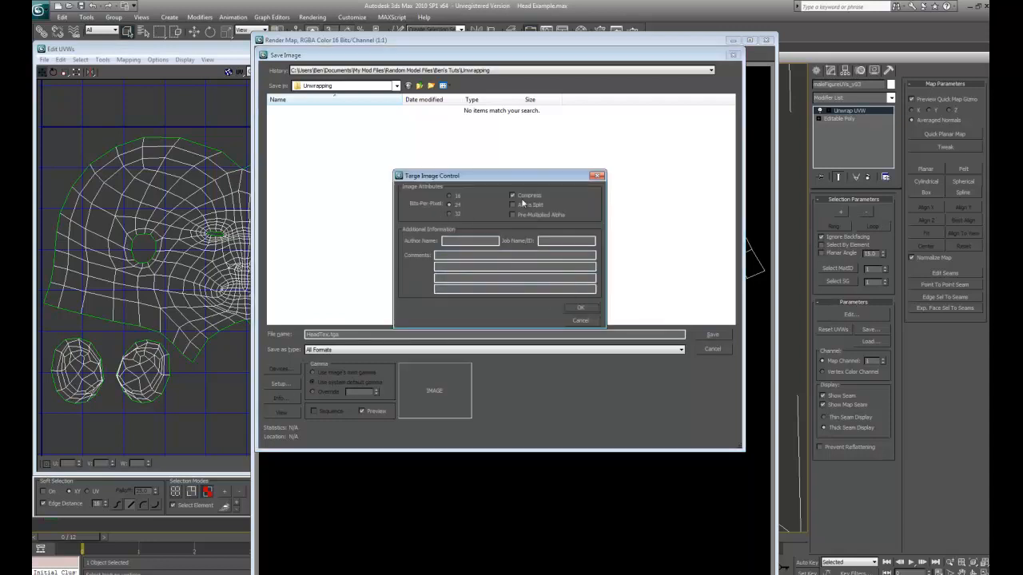
left_click(572, 305)
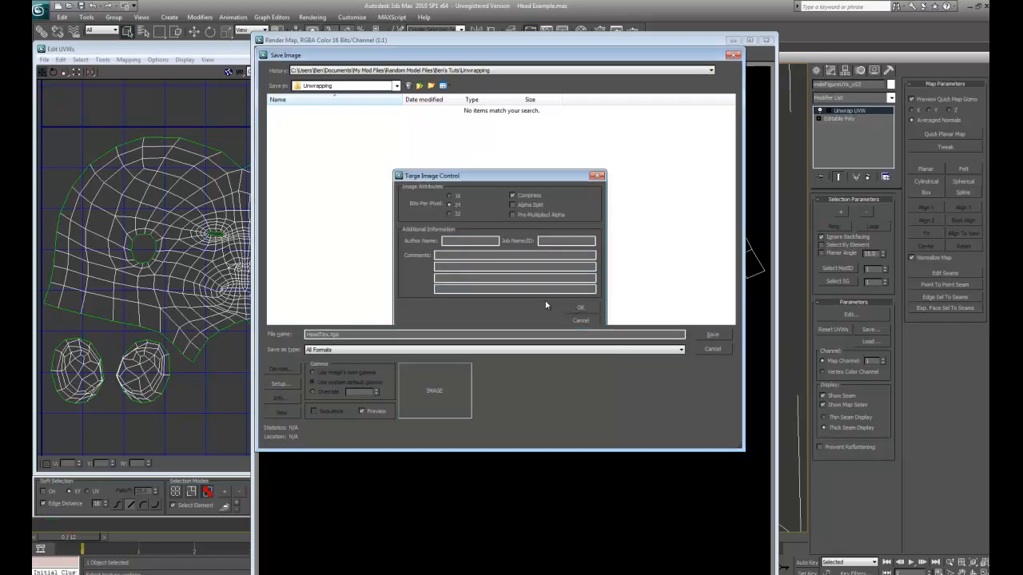
Step: Save the rendered template also as a PNG named HeadTexWire, using RGB 48 bit with an alpha channel
left_click(259, 54)
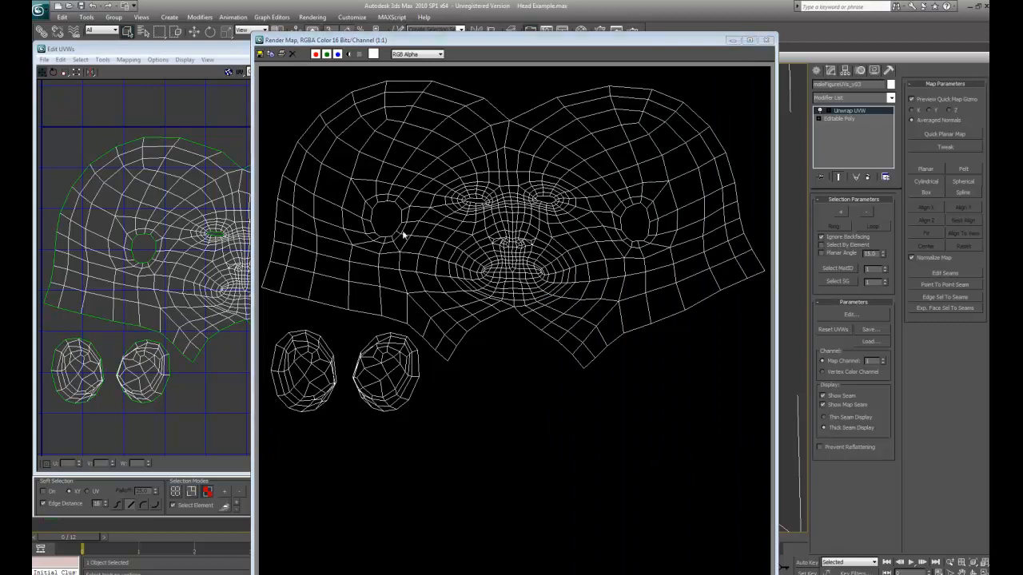
left_click(345, 350)
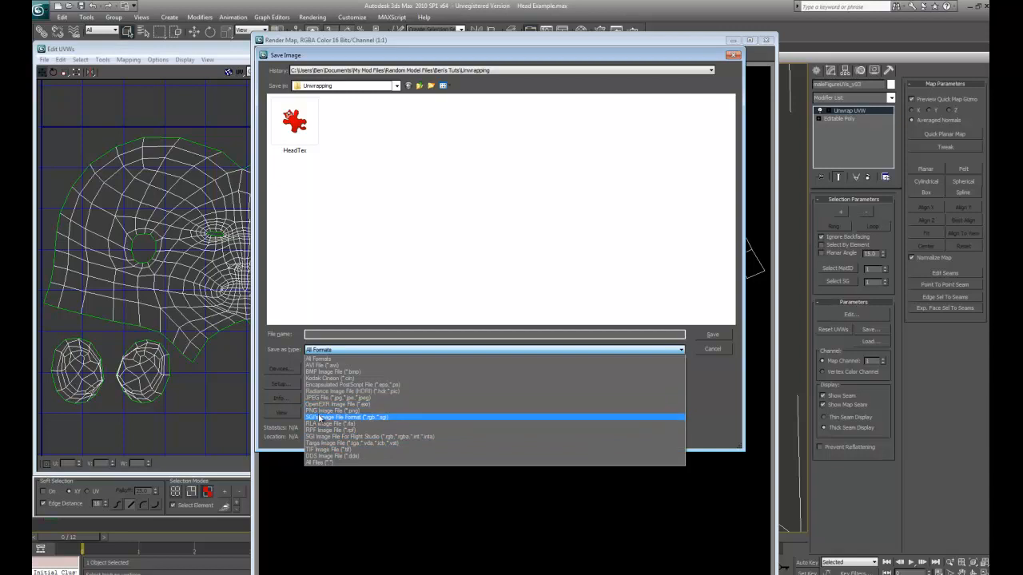
left_click(328, 411)
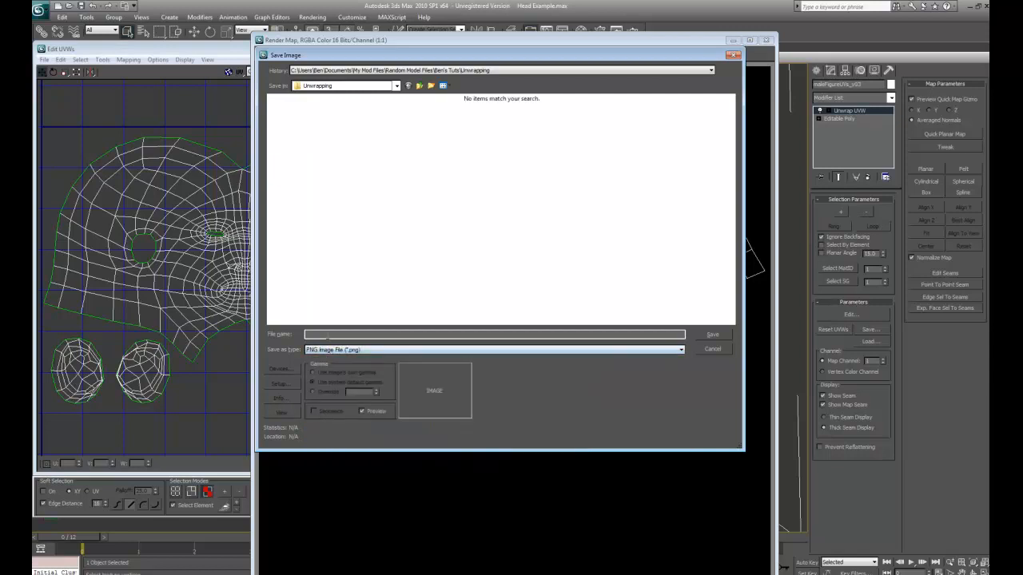
left_click(327, 334)
type("HeadTexWire")
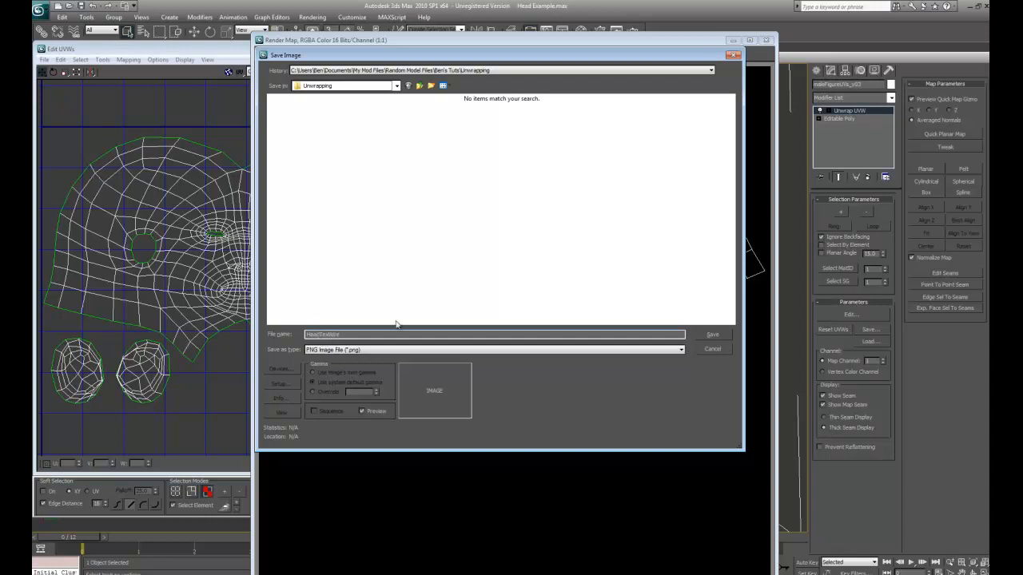
left_click(712, 334)
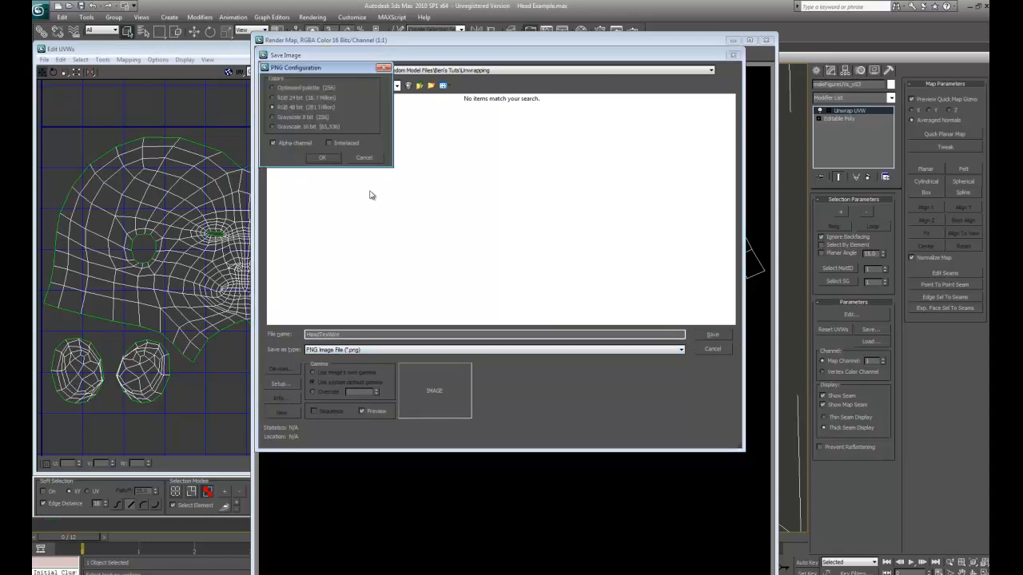
left_click(311, 159)
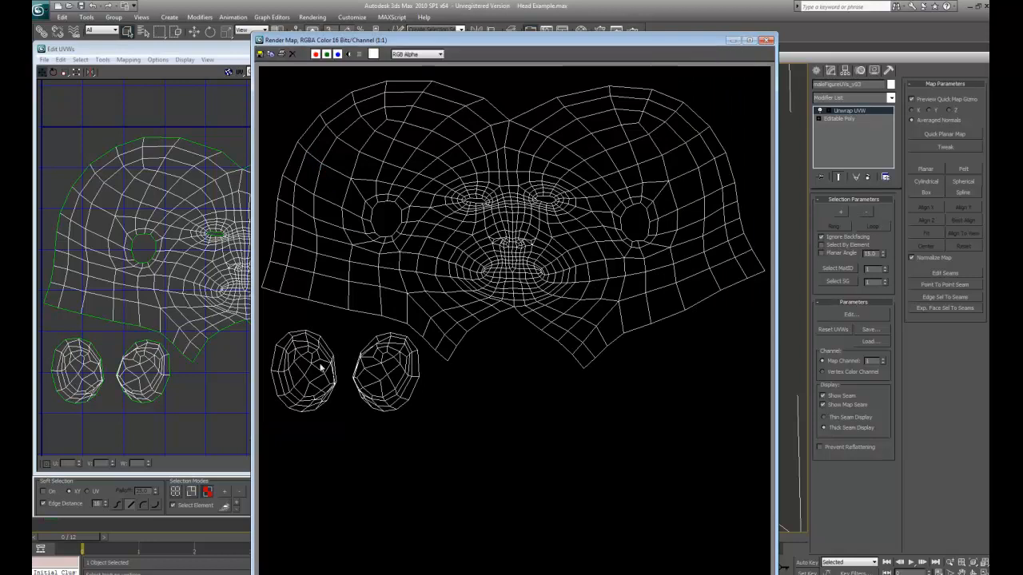
Step: Preview the saved HeadTexWire image in Windows Photo Viewer, and close the viewer, the save dialog and the rendered map
left_click(261, 54)
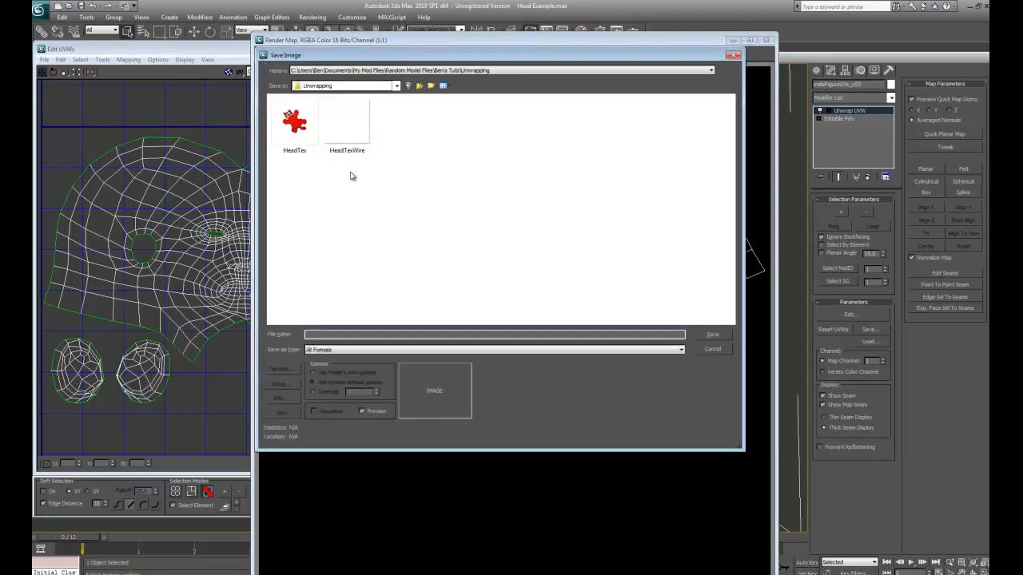
left_click(294, 127)
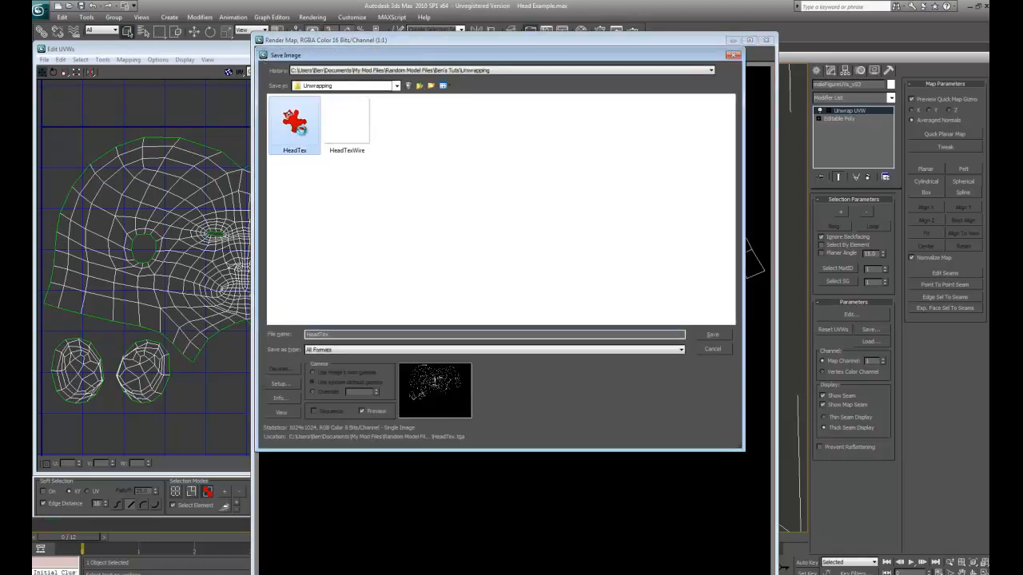
right_click(302, 134)
right_click(335, 128)
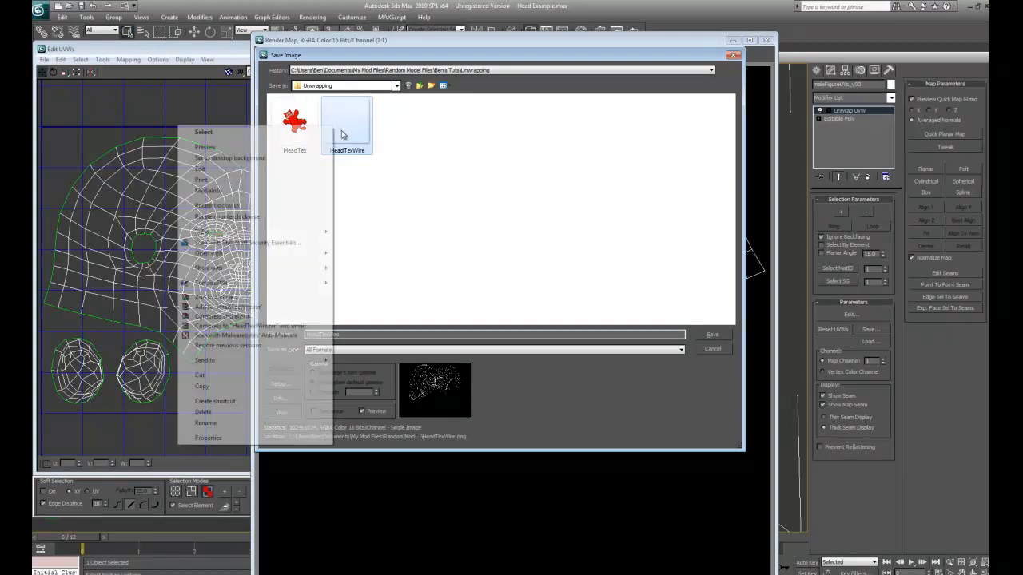
left_click(277, 150)
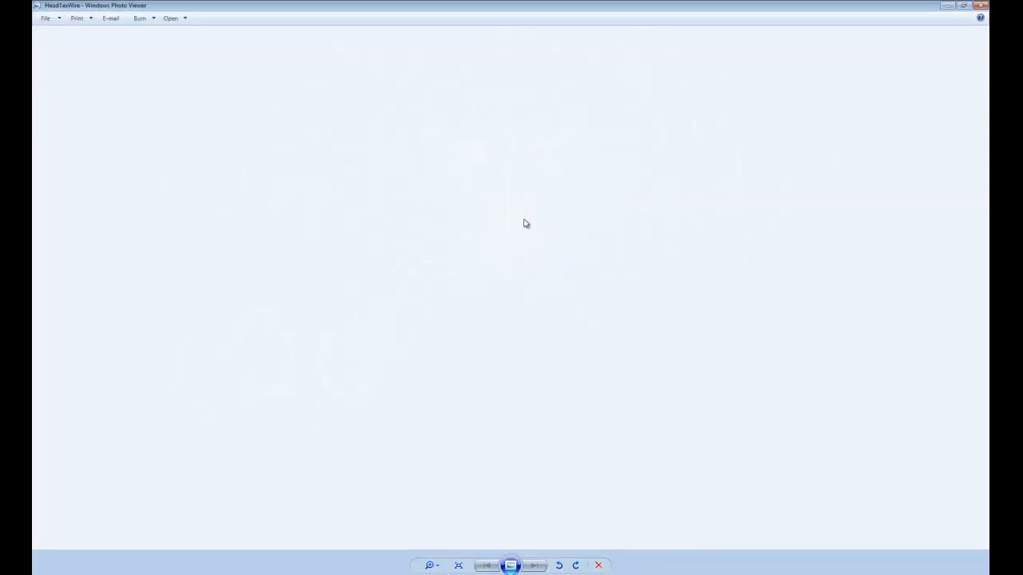
left_click(979, 5)
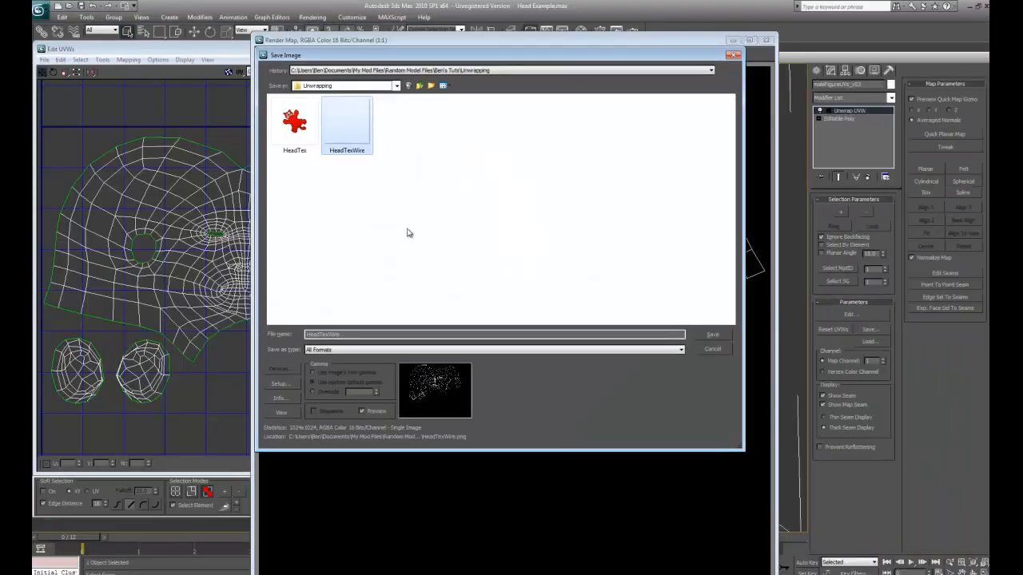
left_click(703, 349)
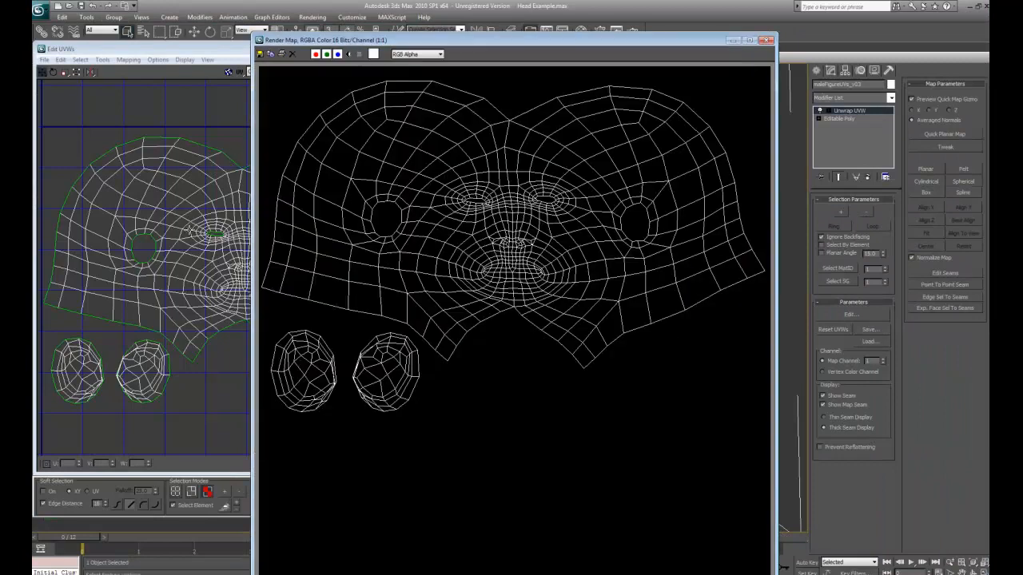
left_click(765, 40)
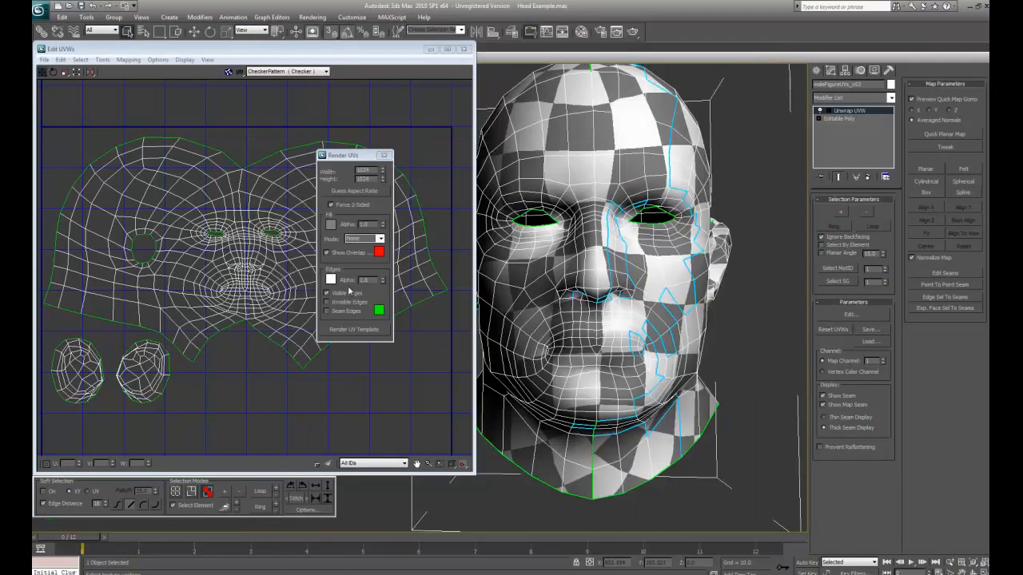
Step: Set the template's edge color to dark blue and render the UV template again
left_click(331, 279)
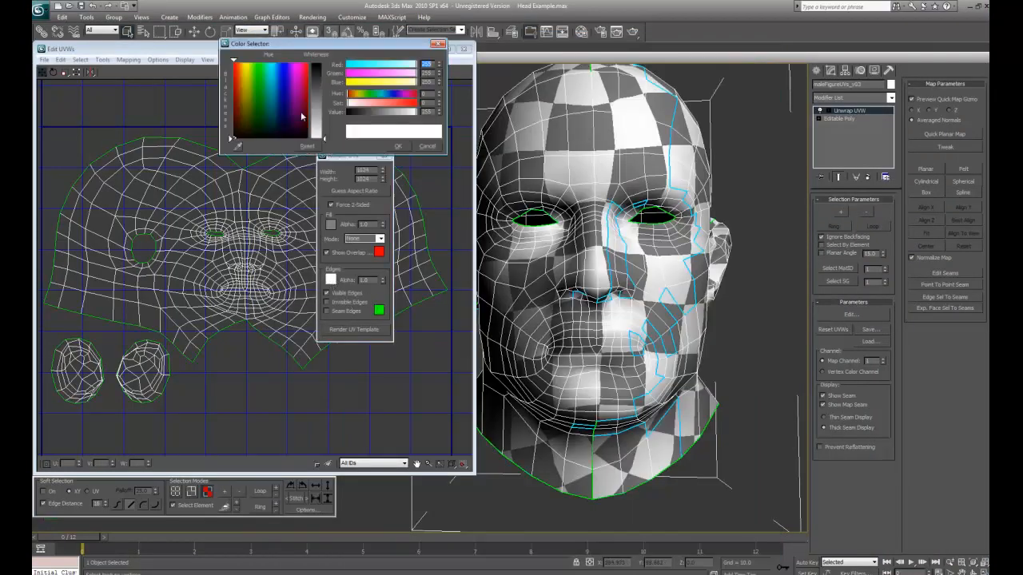
left_click_drag(323, 139, 323, 64)
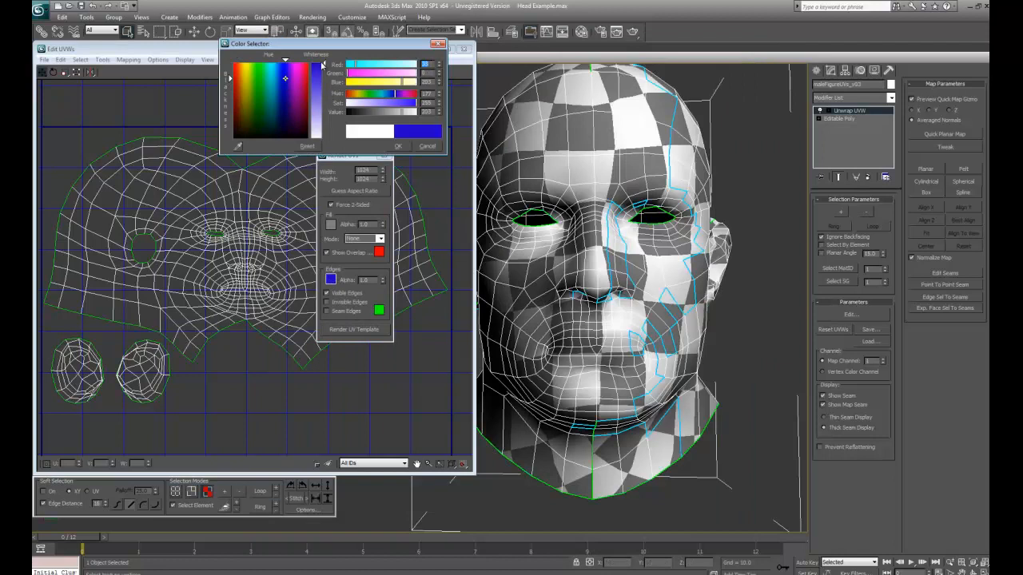
left_click(397, 148)
left_click(360, 329)
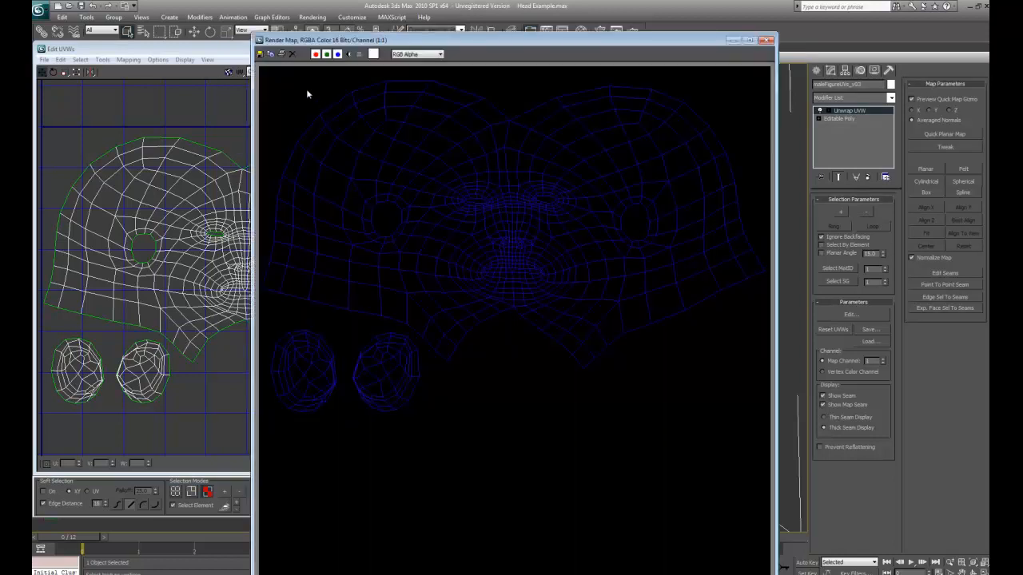
Step: Overwrite HeadTexWire.png with the blue wireframe render, using RGB 48 bit with an alpha channel
left_click(259, 53)
double_click(335, 125)
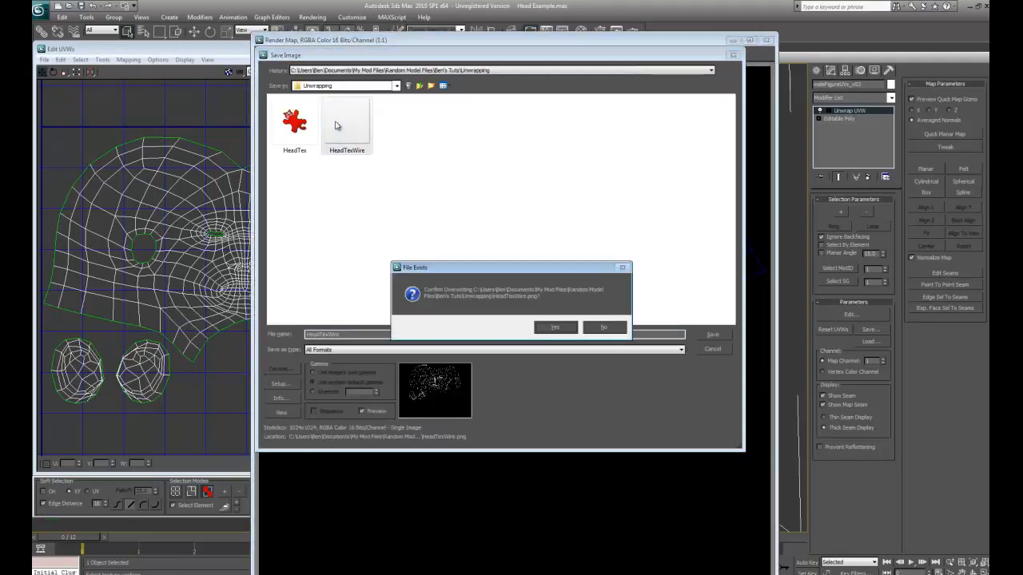
left_click(538, 328)
left_click(317, 159)
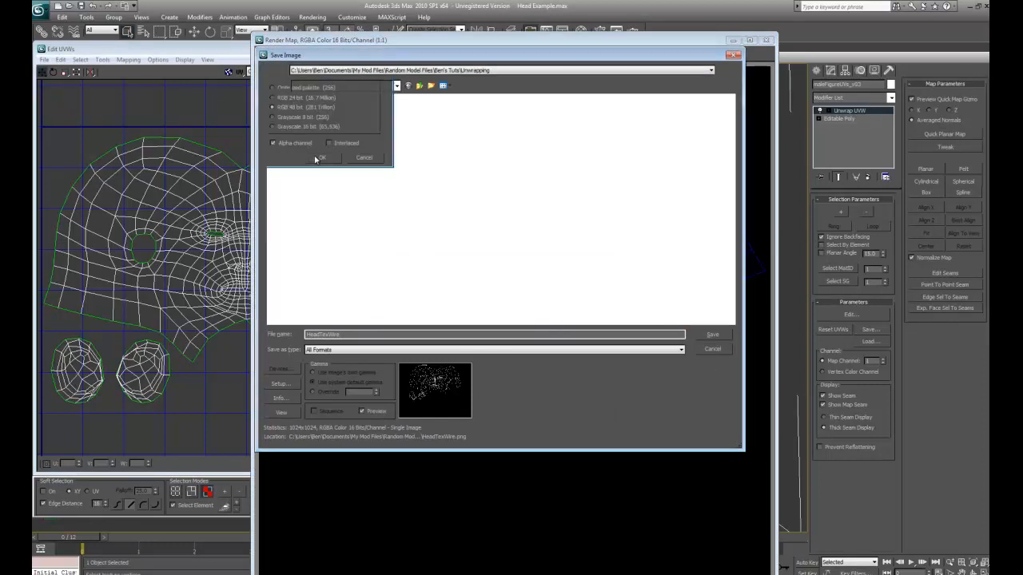
Step: Preview the overwritten HeadTexWire image in Windows Photo Viewer, and close the viewer, the save dialog and the rendered map
left_click(261, 55)
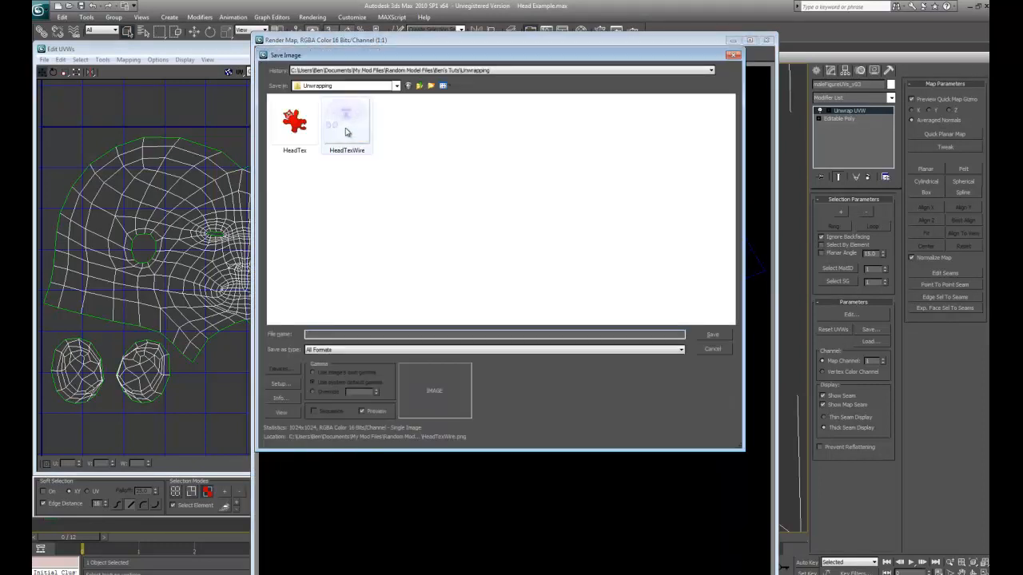
right_click(347, 126)
left_click(287, 150)
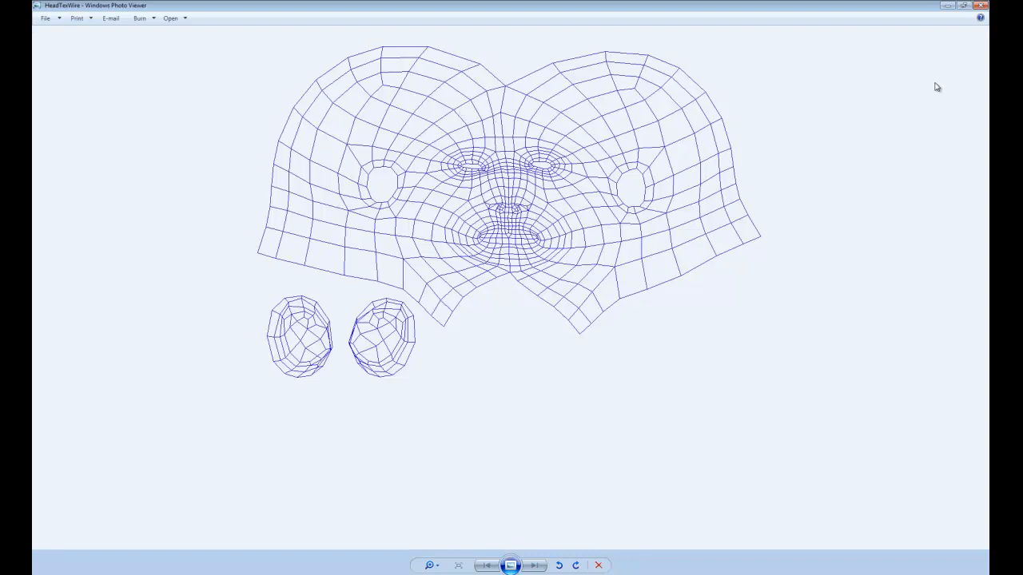
left_click(980, 6)
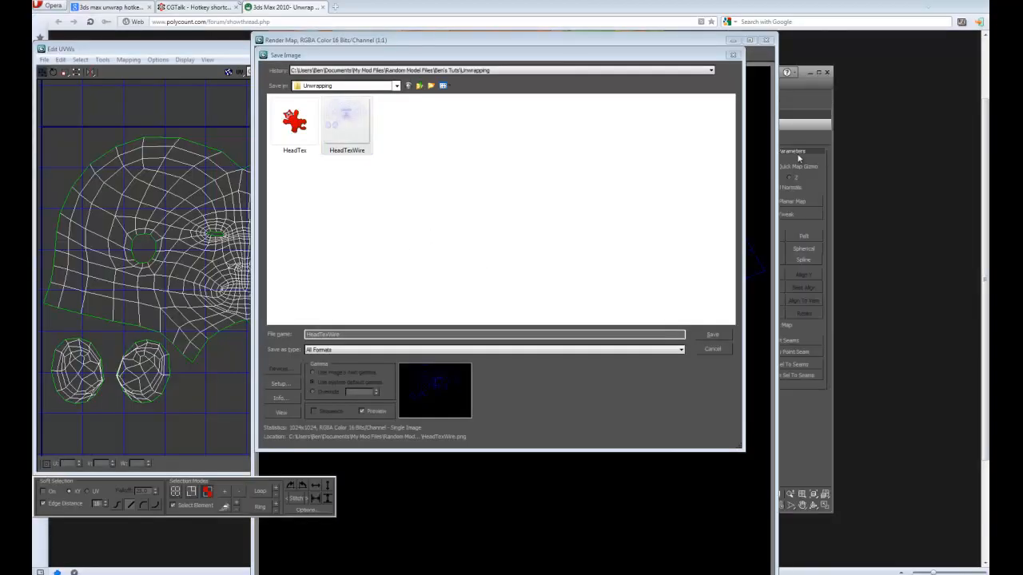
left_click(733, 54)
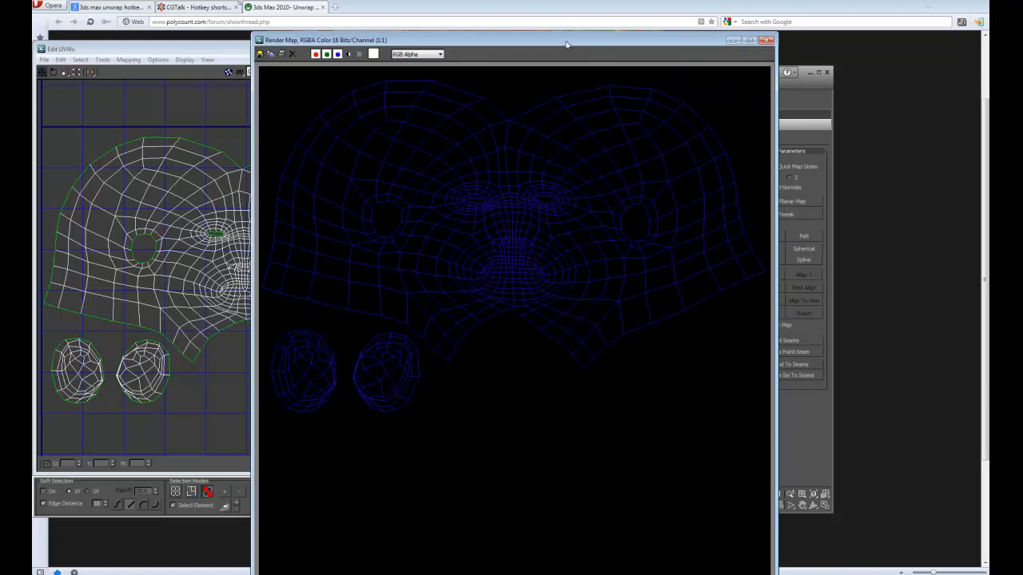
left_click_drag(567, 41, 562, 28)
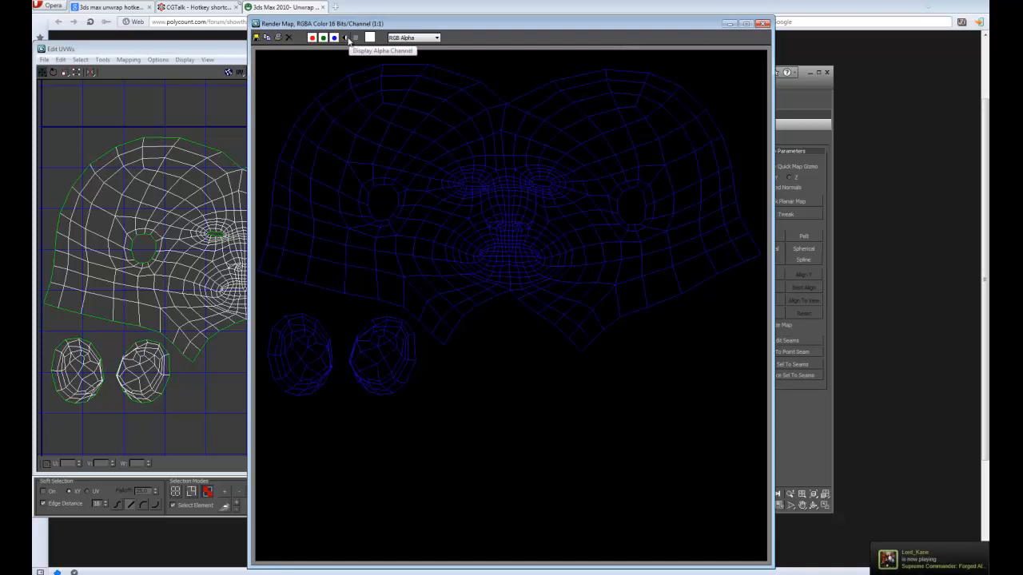
left_click(763, 23)
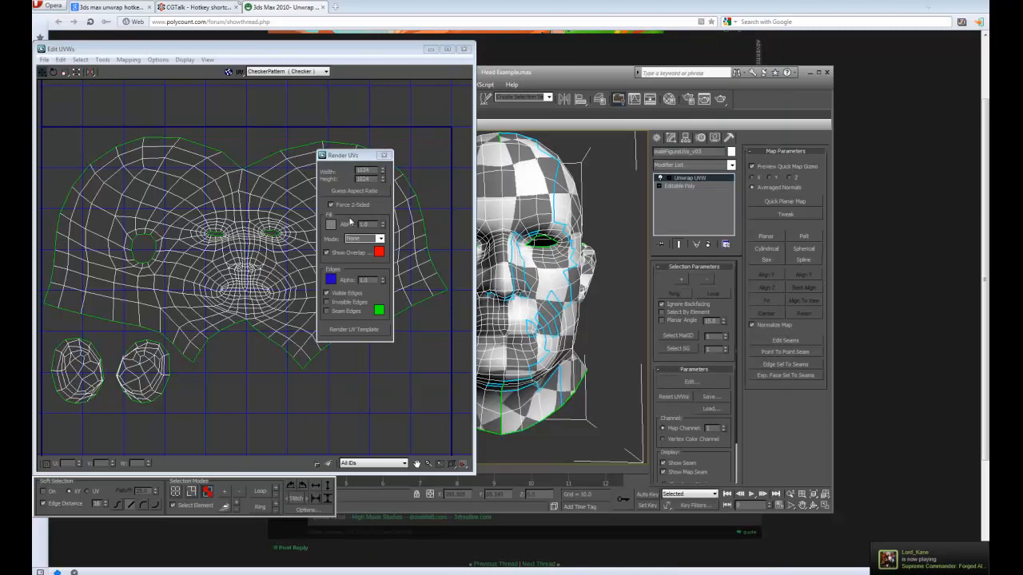
Step: Set the UV template's fill mode to Solid, render the template, and close the rendered map after viewing it
left_click(380, 239)
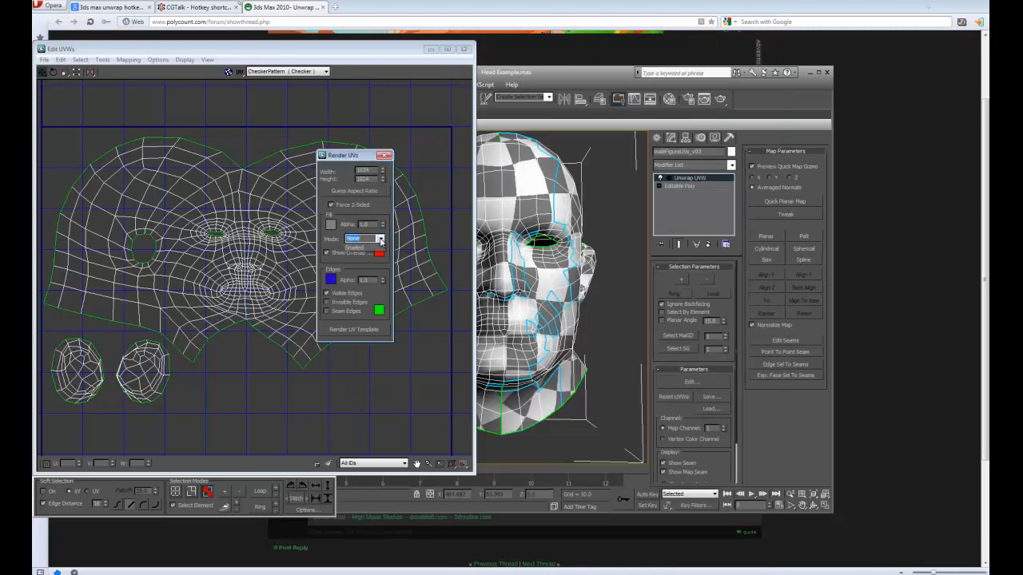
left_click(352, 254)
left_click(367, 327)
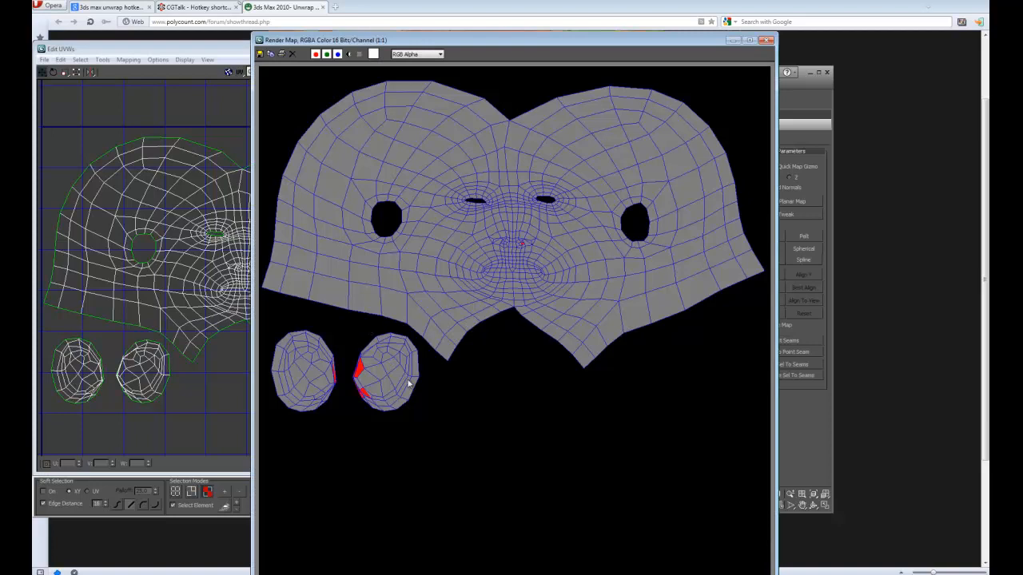
left_click(766, 40)
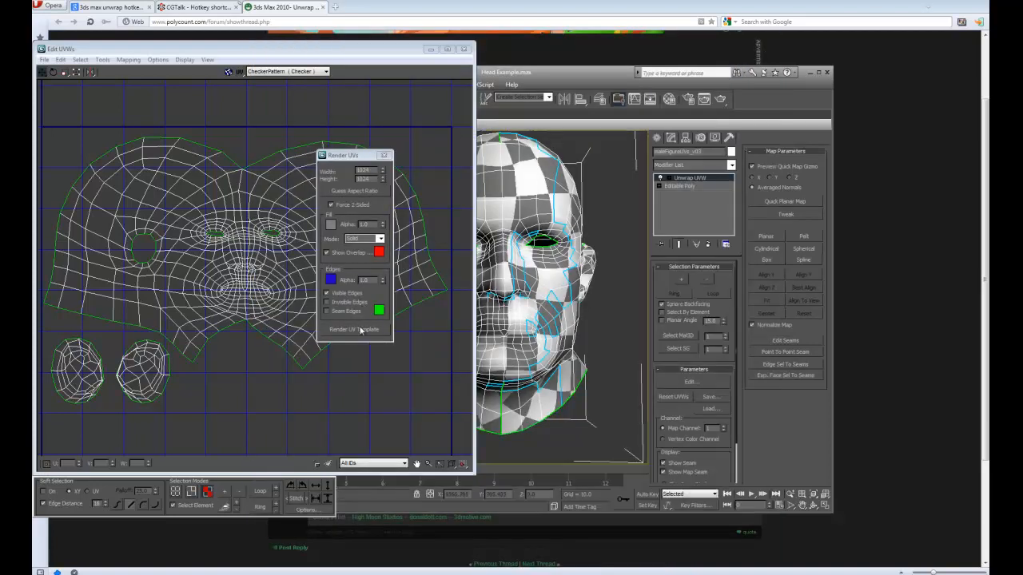
Step: Render the UV template with the fill mode set to Normal, and close the rendered map after viewing it
left_click(380, 239)
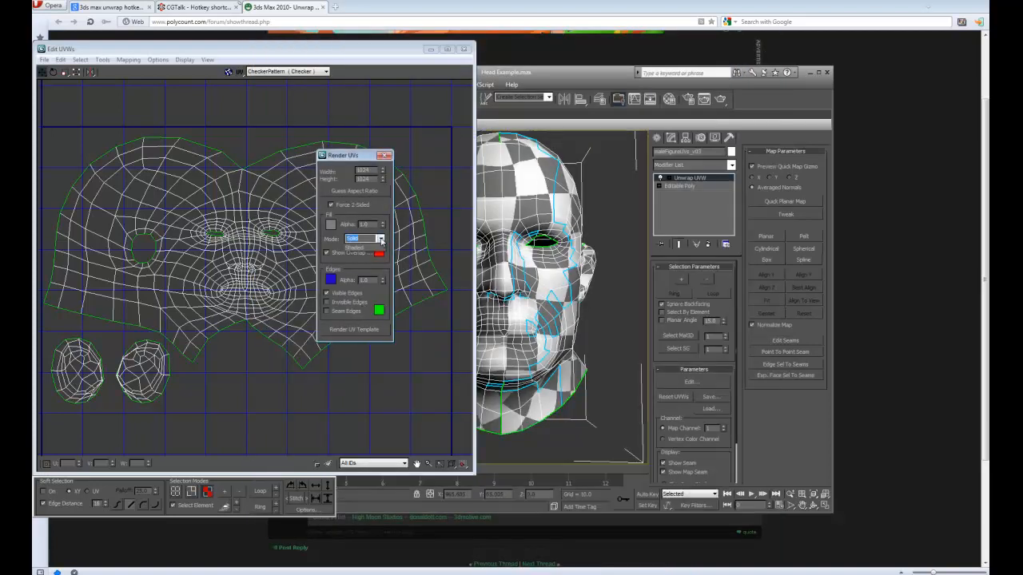
left_click(359, 263)
left_click(354, 329)
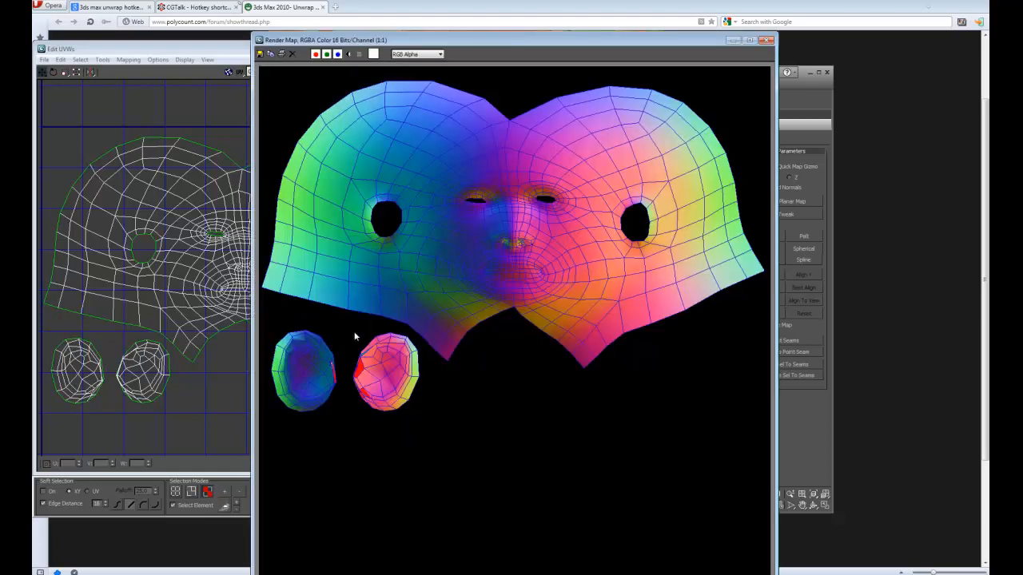
left_click(765, 41)
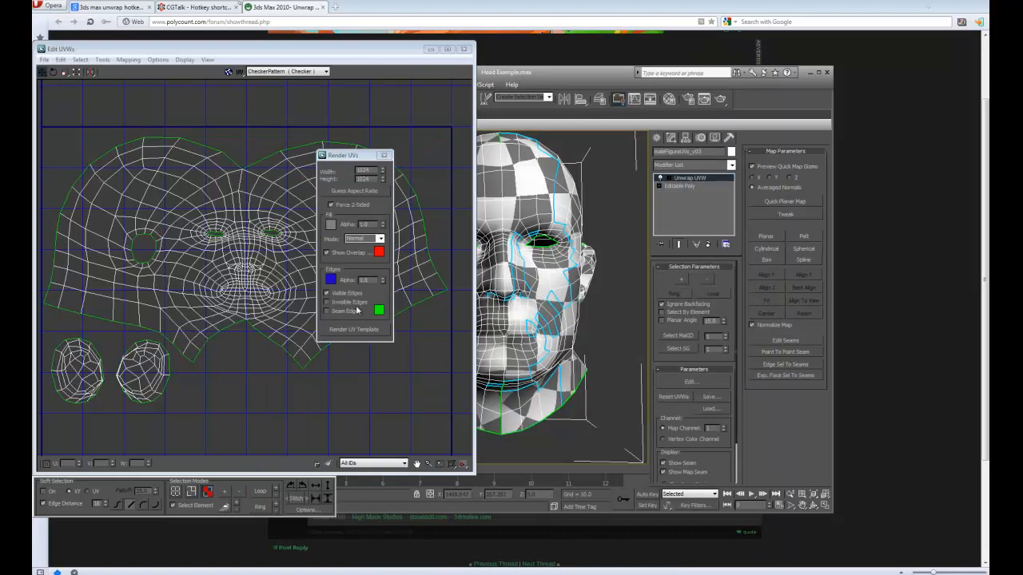
Step: Switch the fill mode to Shaded, render the UV template to examine the shading, and close the rendered map
left_click(379, 238)
left_click(361, 268)
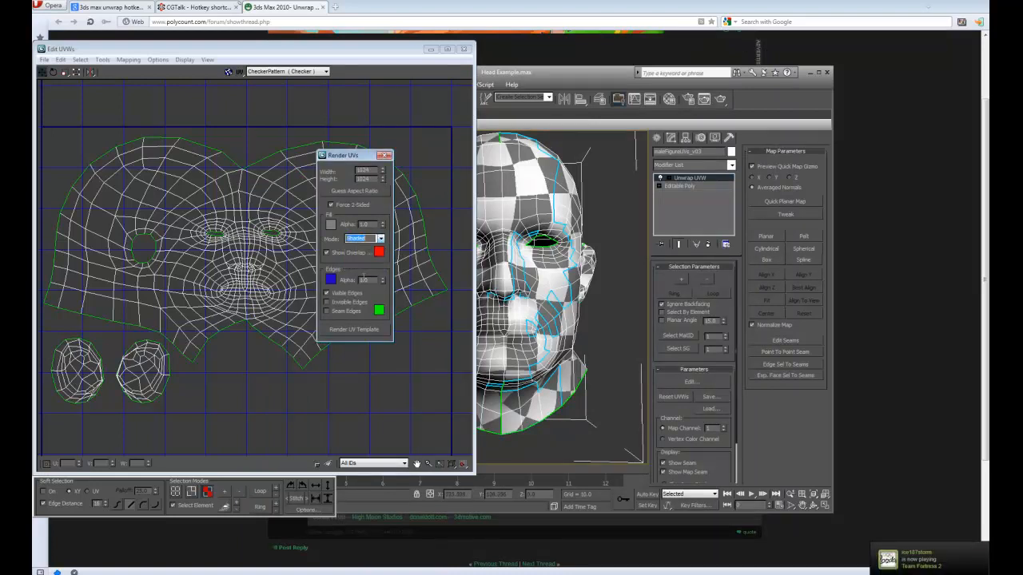
left_click(354, 329)
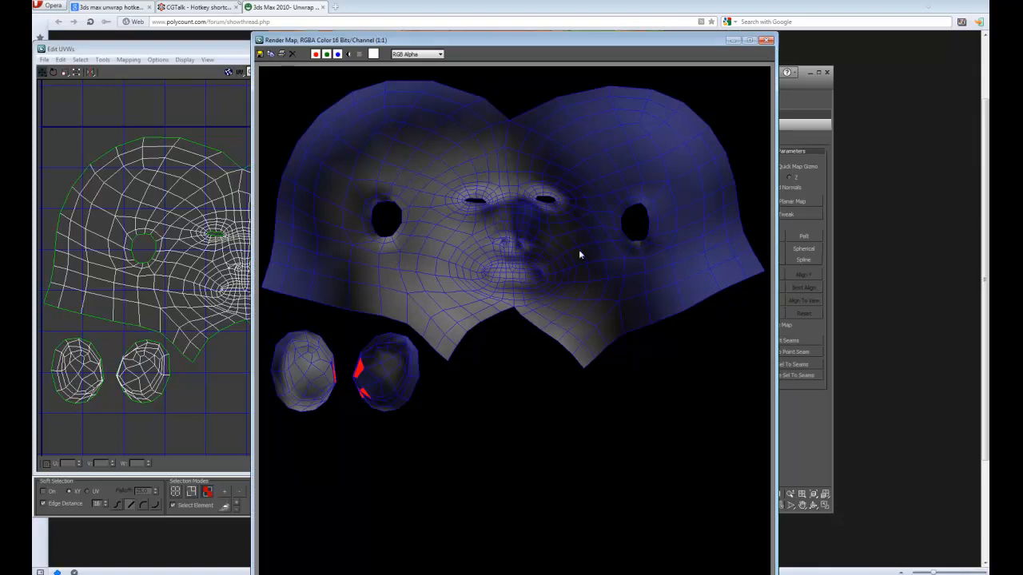
left_click(766, 40)
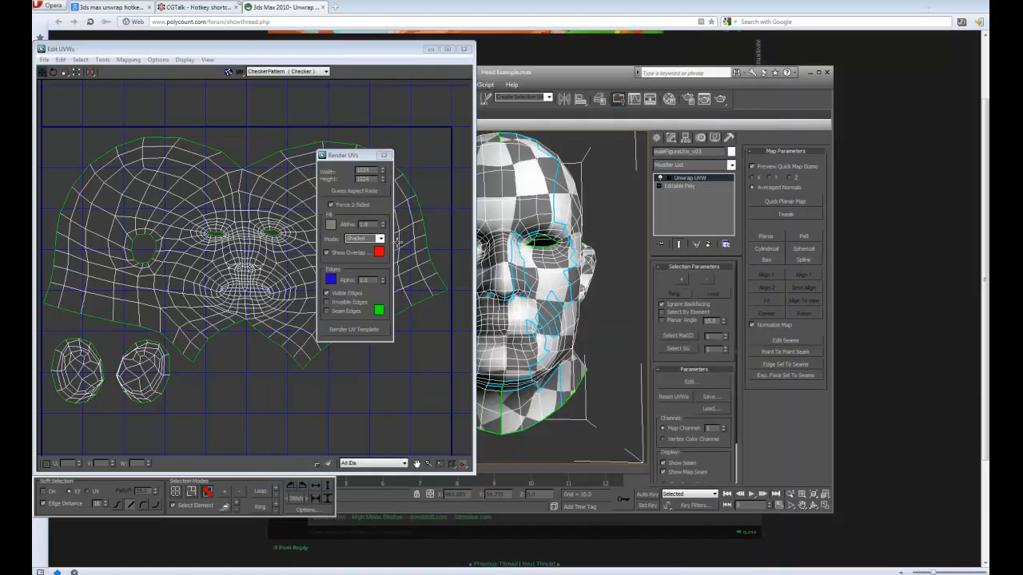
Step: Close the Render UVs settings, maximize the 3ds Max main window, and close the UV editor
left_click(384, 155)
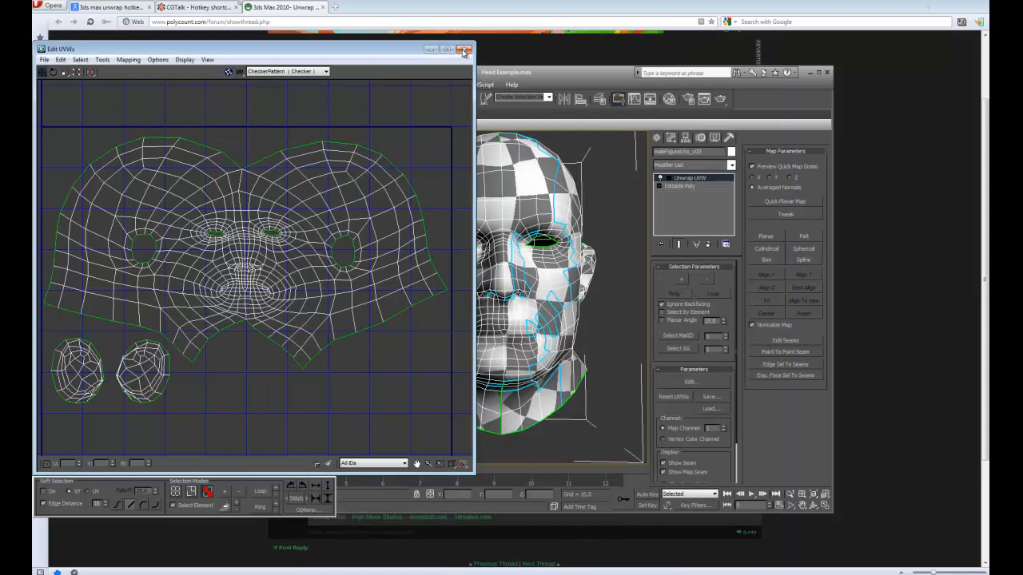
left_click(818, 72)
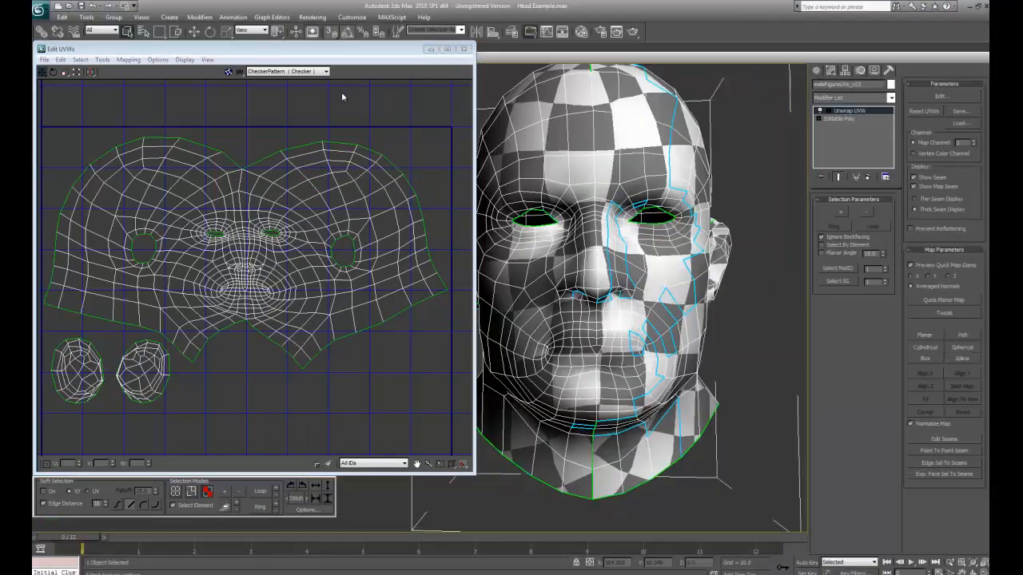
left_click(463, 49)
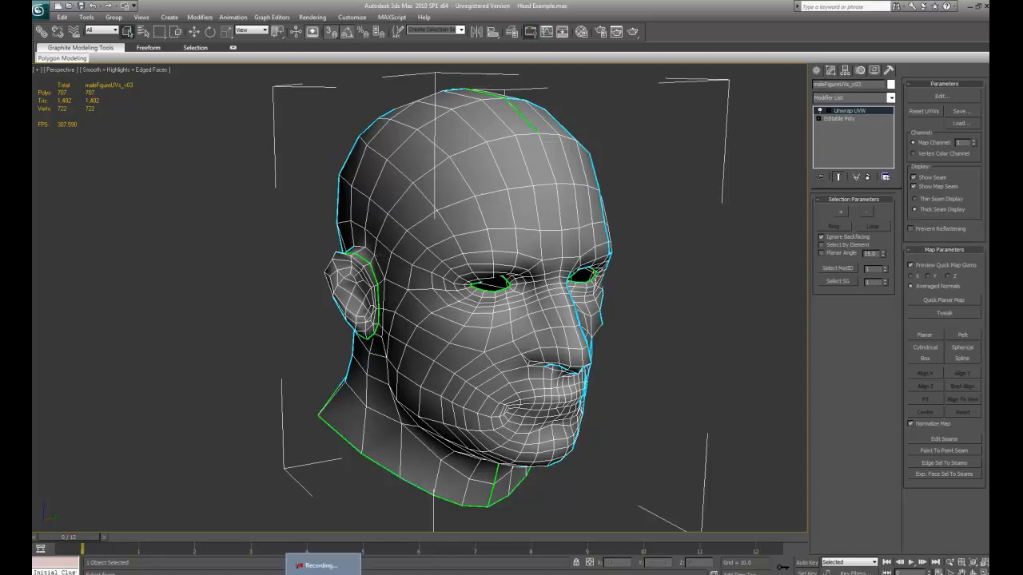
left_click(323, 569)
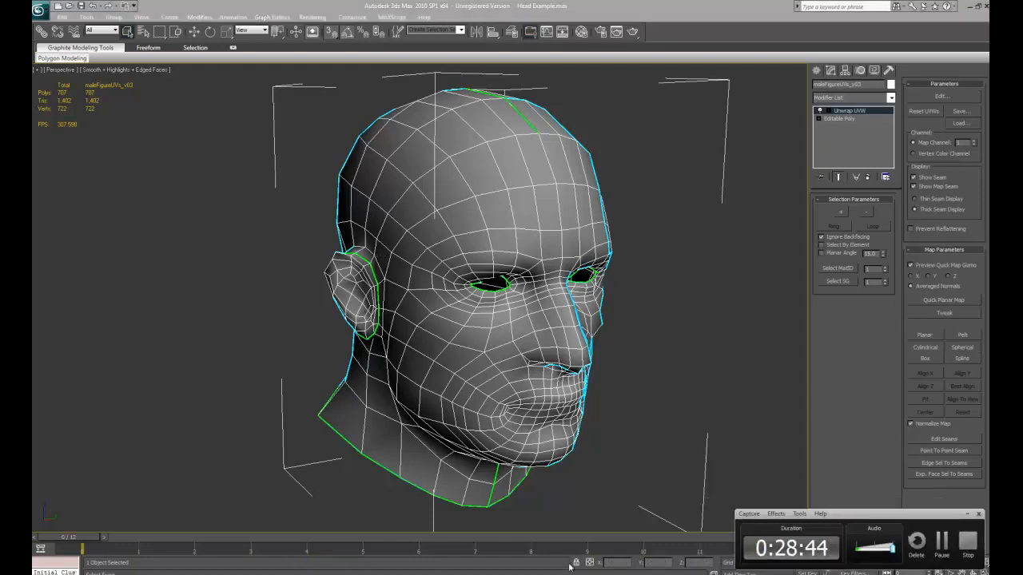